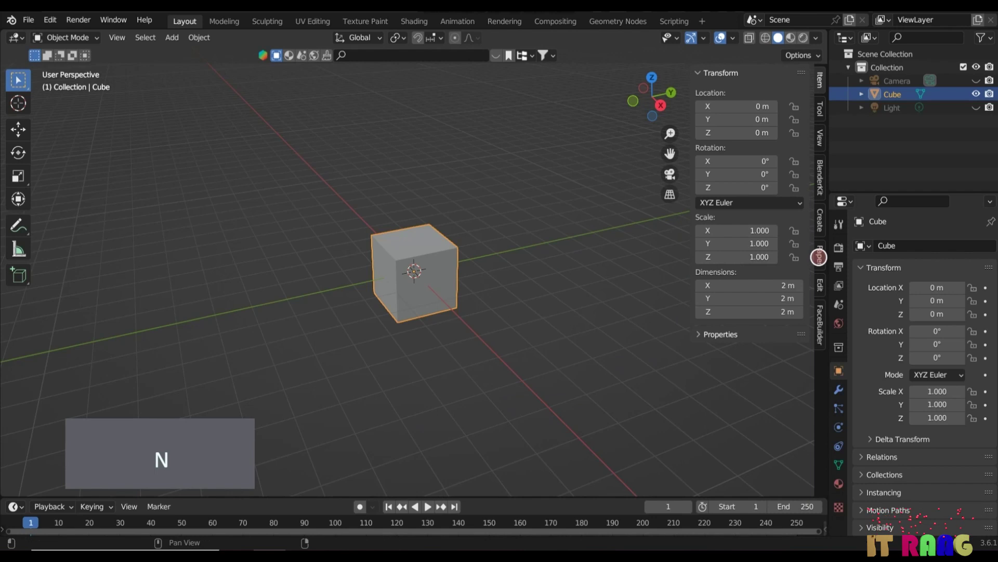
Apply Auto Mirror to the cube along the X axis with positive orientation, using Cut and Mirror and Use Clip
left_click(820, 285)
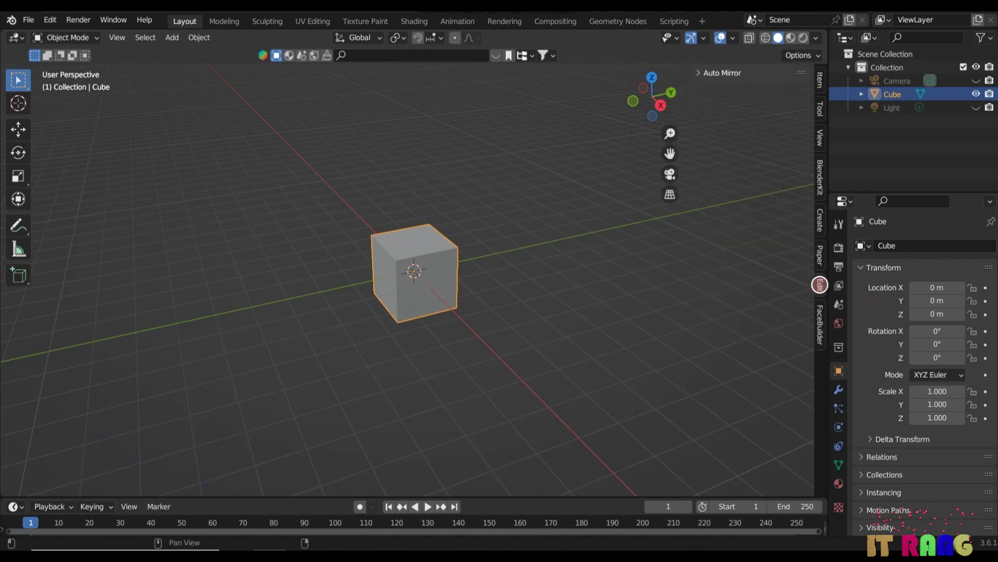
left_click(723, 73)
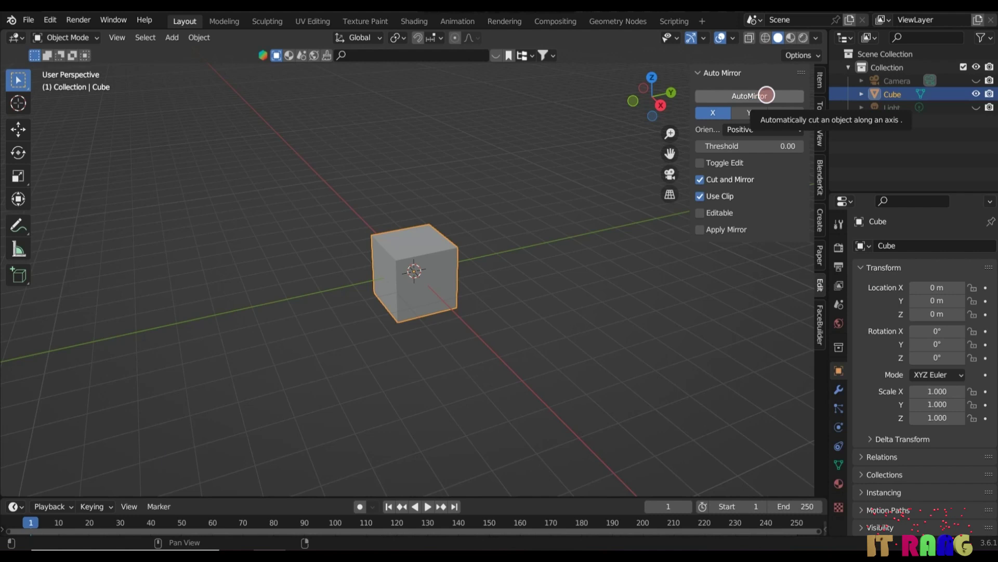
left_click(754, 96)
key("n")
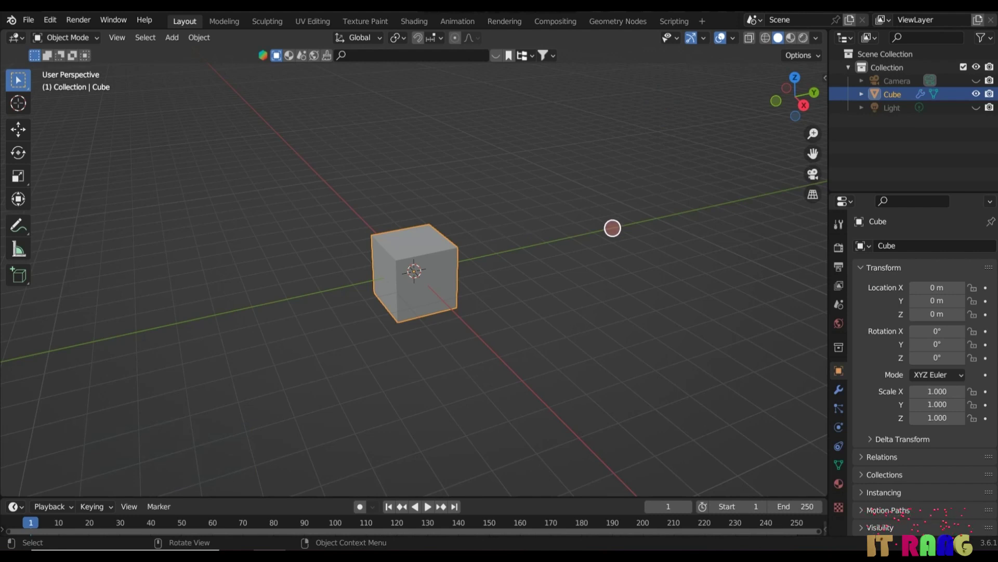
Look up the Auto Mirror add-on in the preferences to check whether it is enabled
left_click(50, 19)
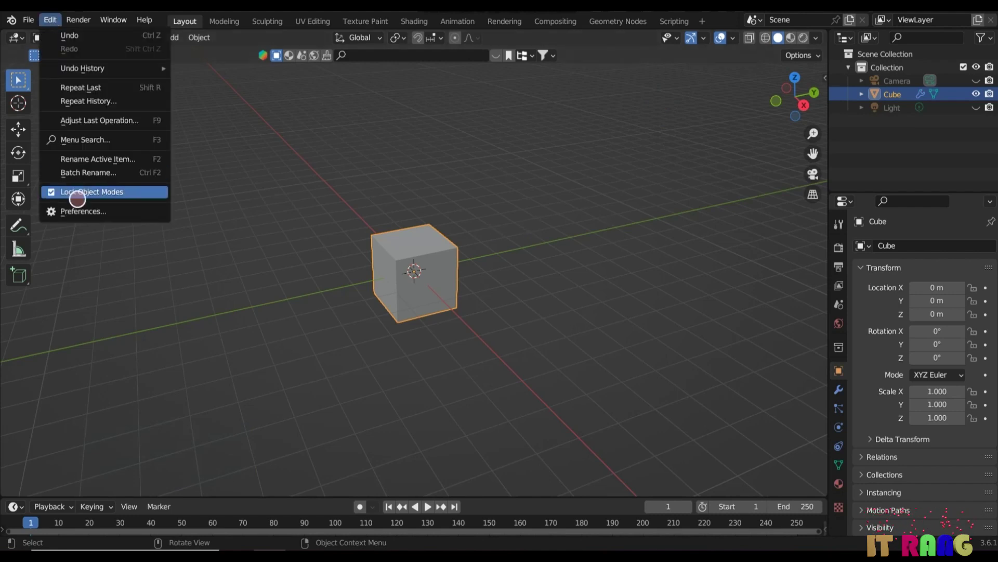
left_click(87, 211)
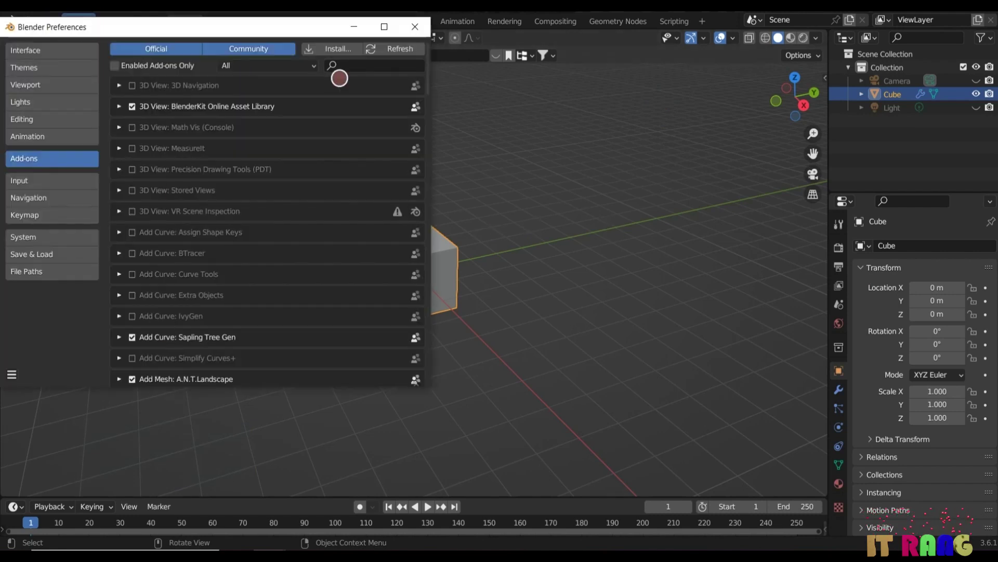
left_click(354, 65)
type("min")
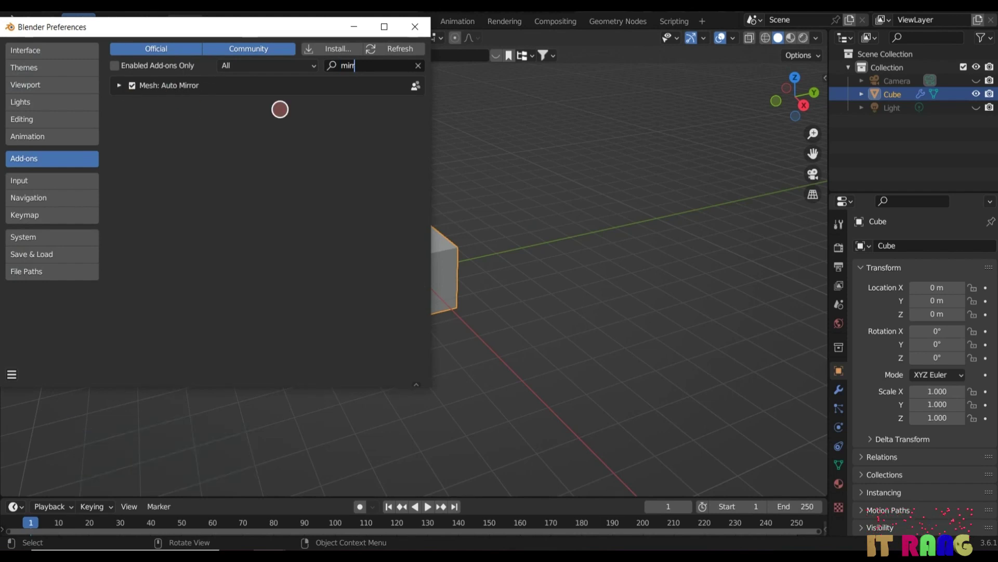
left_click(415, 27)
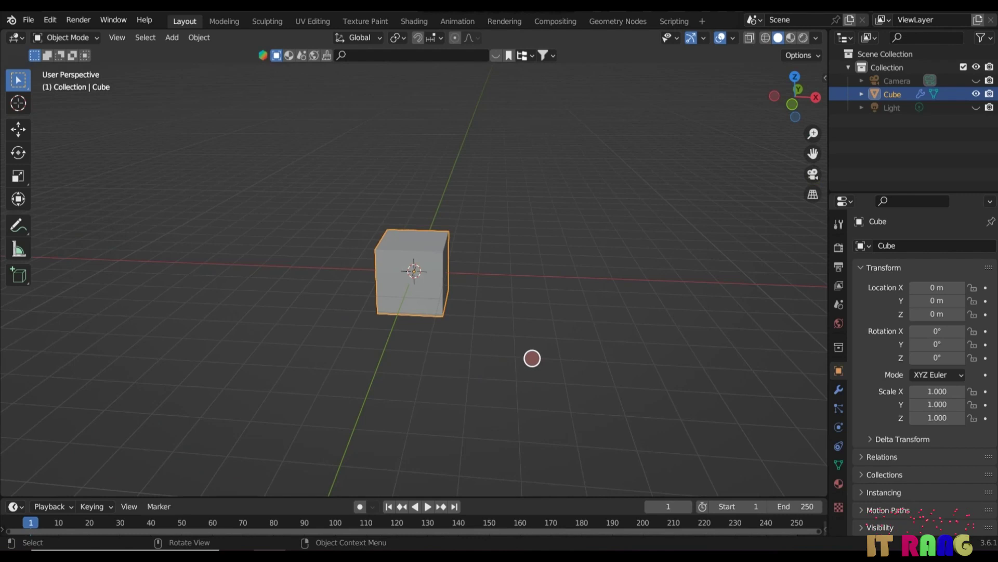
Scale the cube to about 2.54 along X and about 3.2 along Y
key("s")
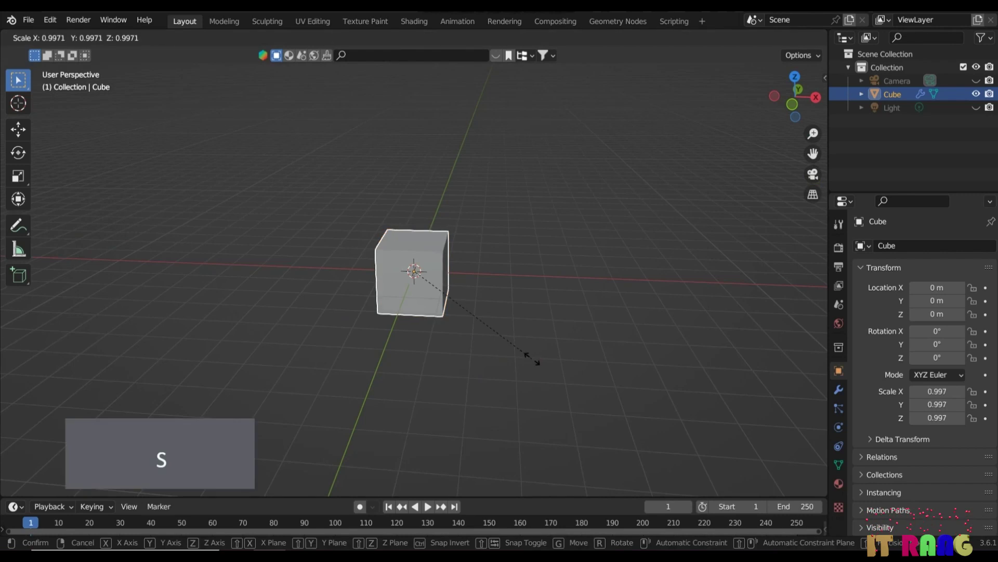
key("x")
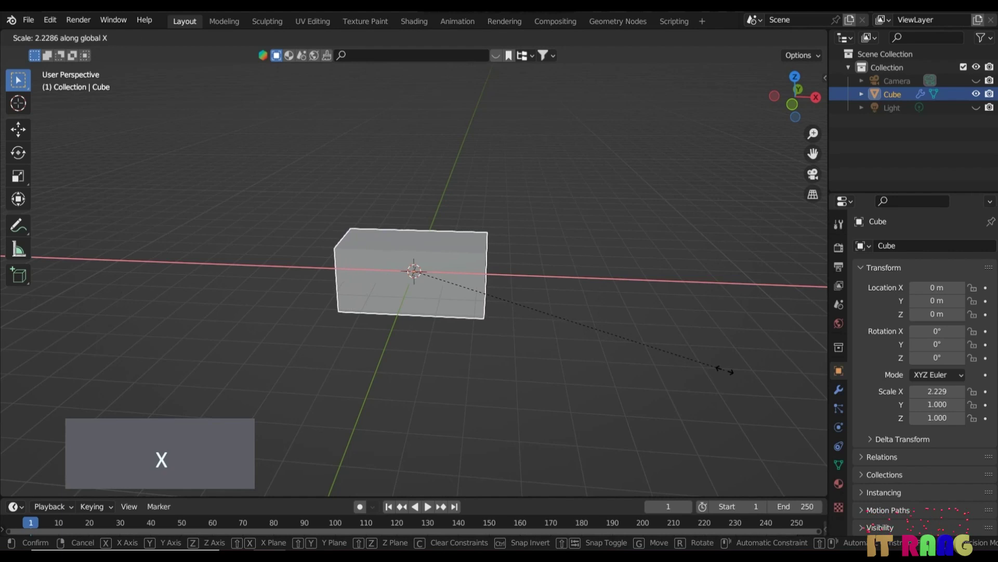
left_click(759, 372)
middle_click_drag(760, 372, 623, 322)
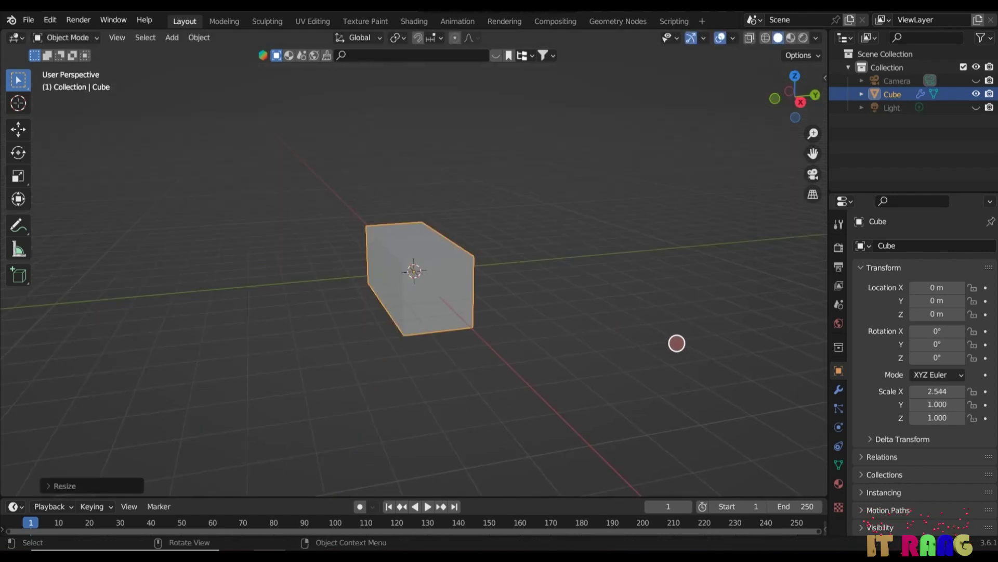
key("s")
key("y")
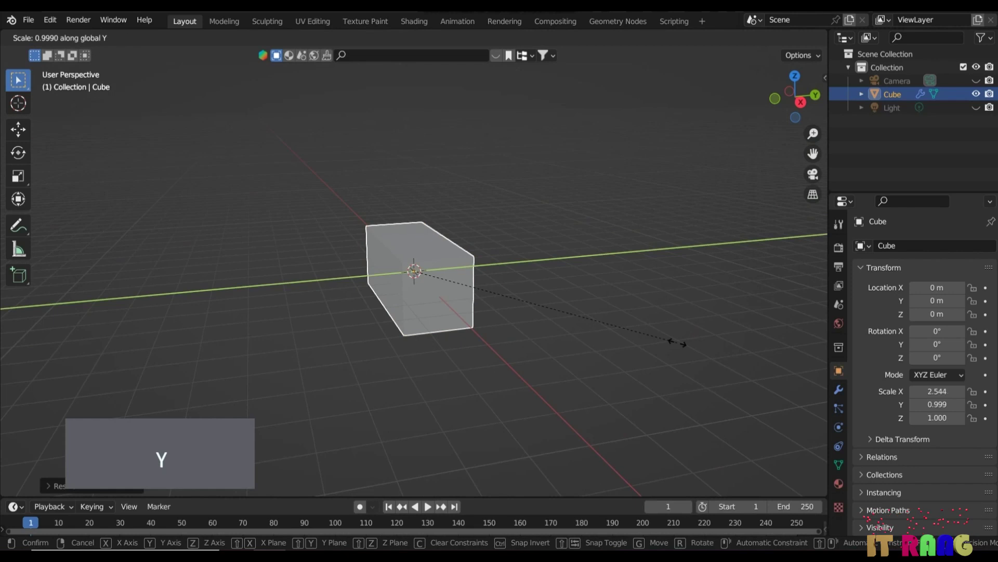
left_click(530, 377)
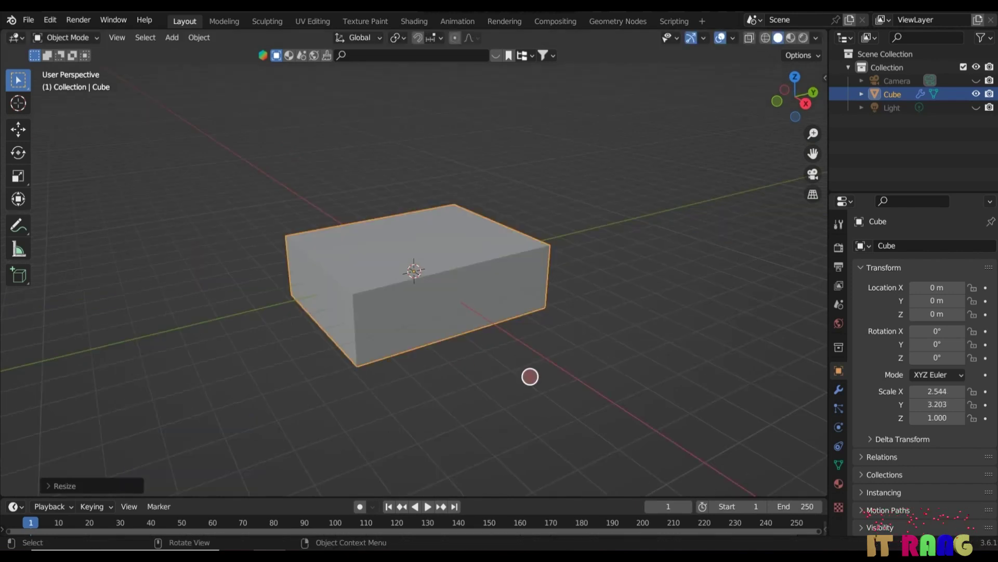
In Edit Mode, extrude the box's top face upward in the right orthographic view to form the car's cabin
key("Tab")
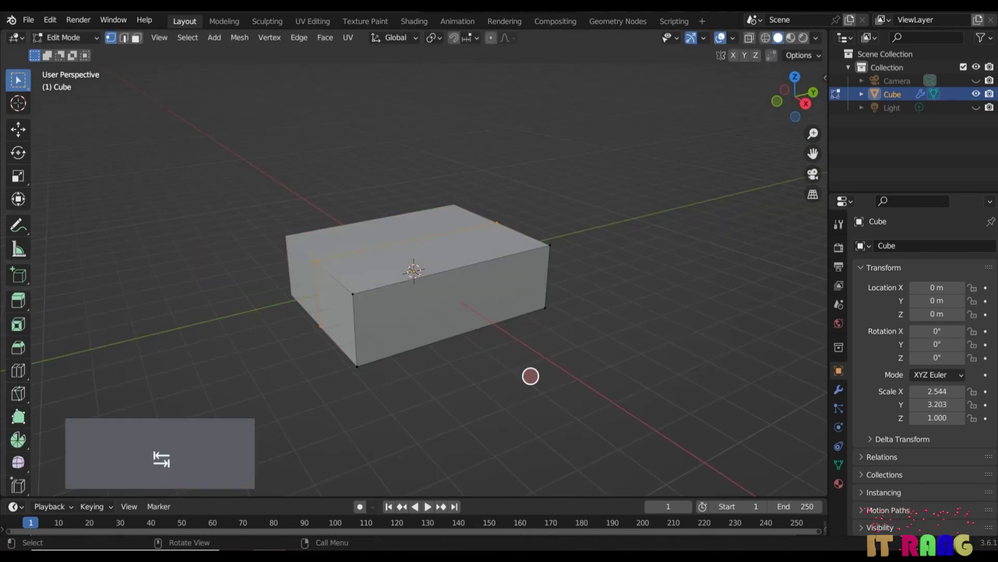
middle_click_drag(528, 372, 518, 370)
key("ctrl+r")
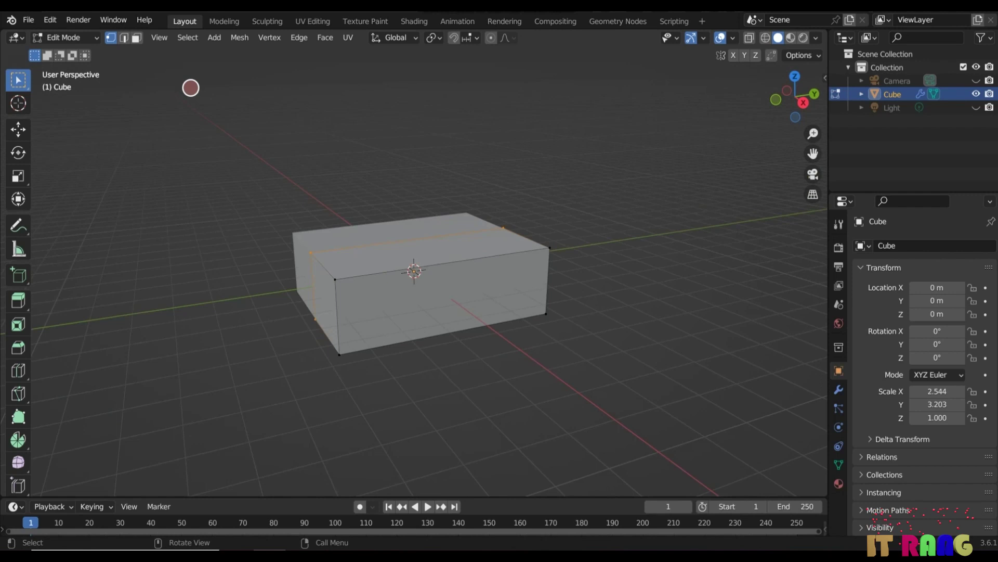
left_click(136, 38)
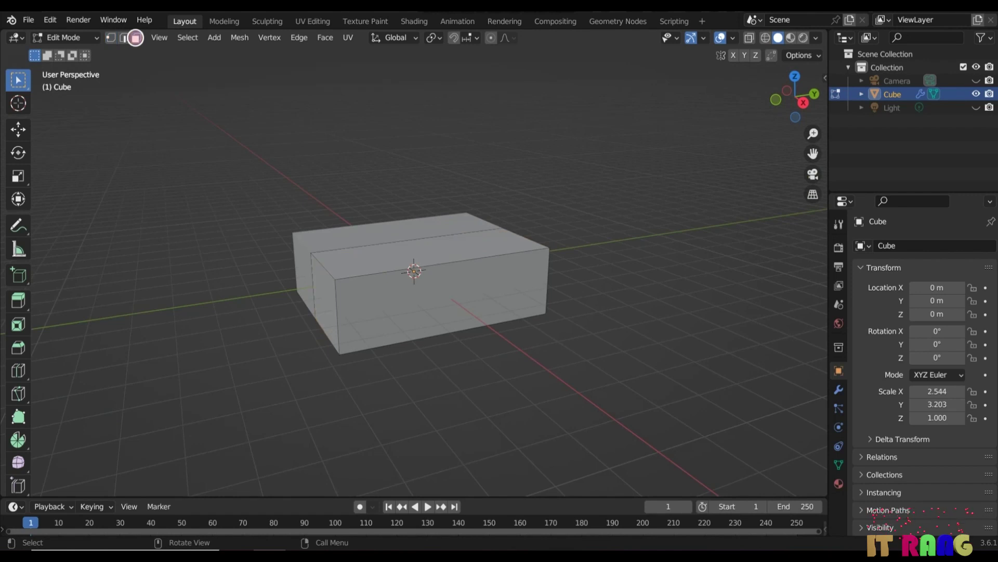
left_click(401, 253)
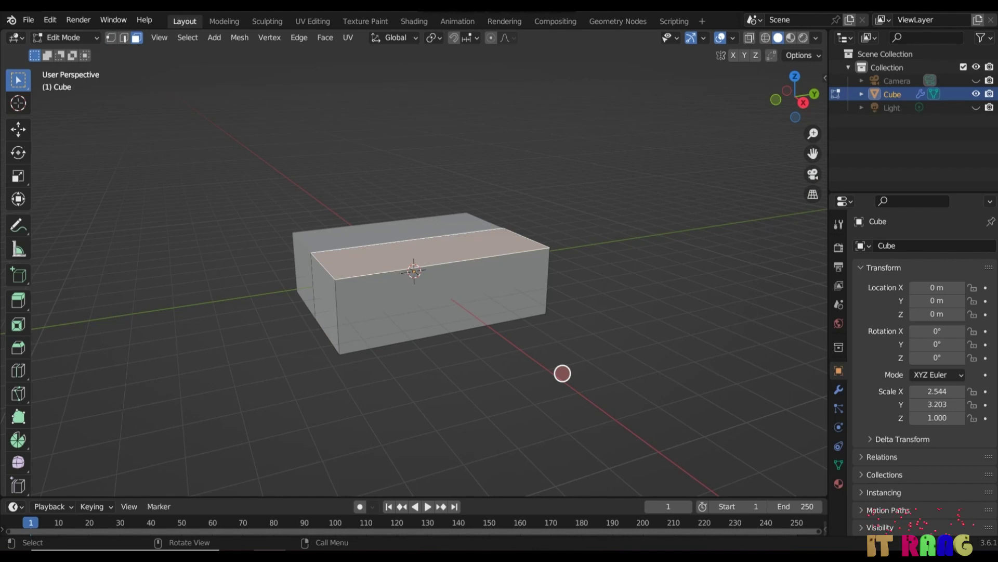
key("3")
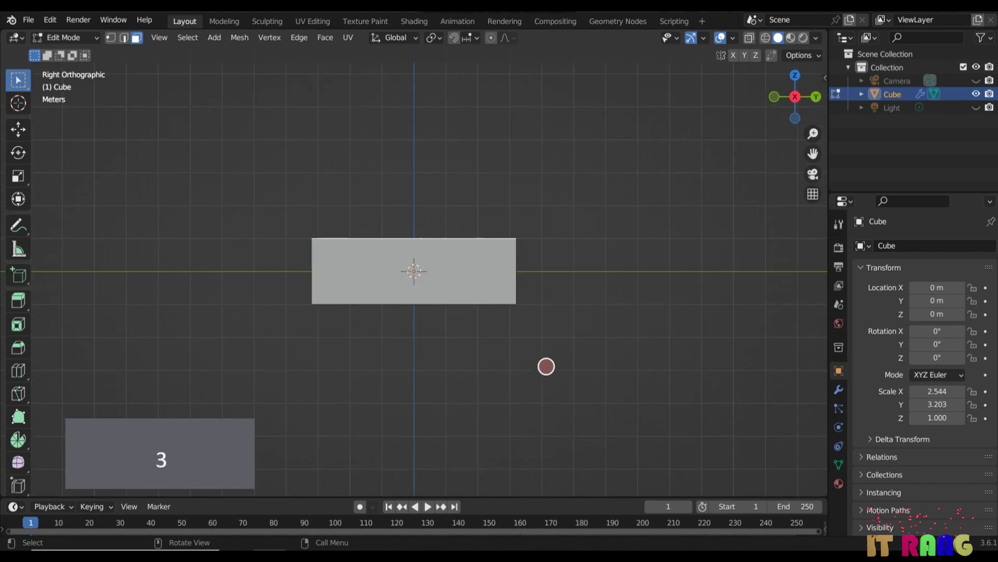
key("e")
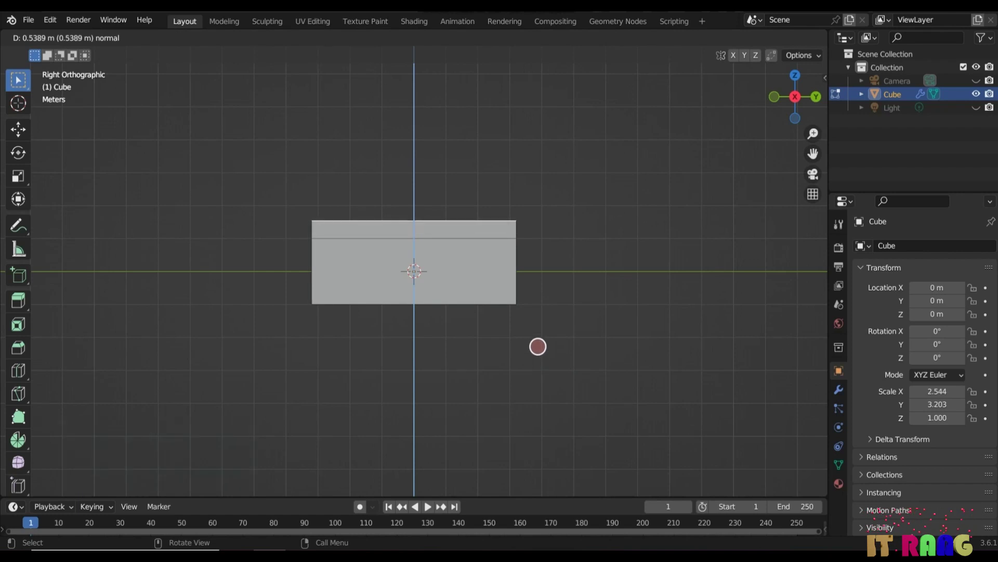
left_click(547, 318)
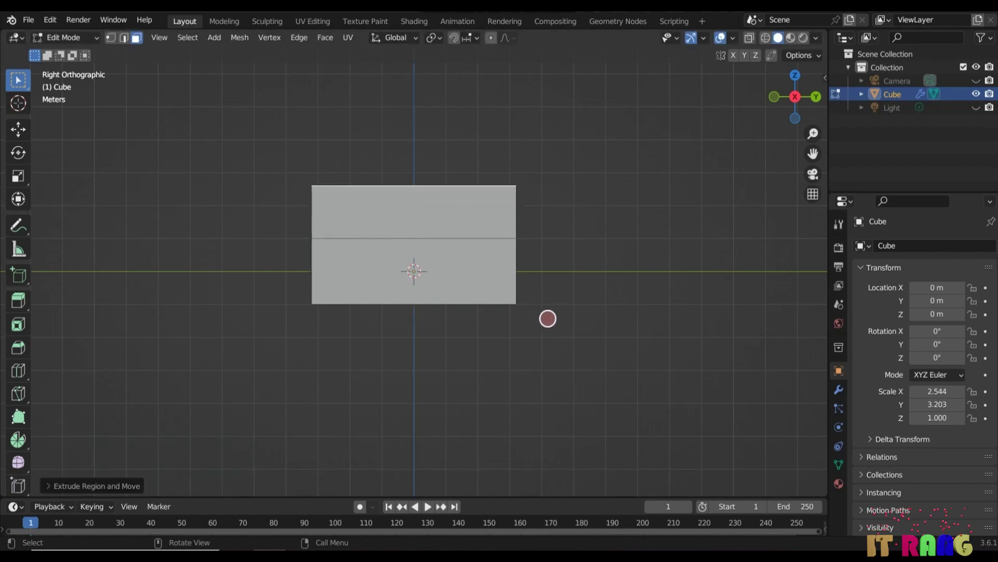
Scale down the cabin's top face and shift it along Y toward the rear to slope the windshield
key("s")
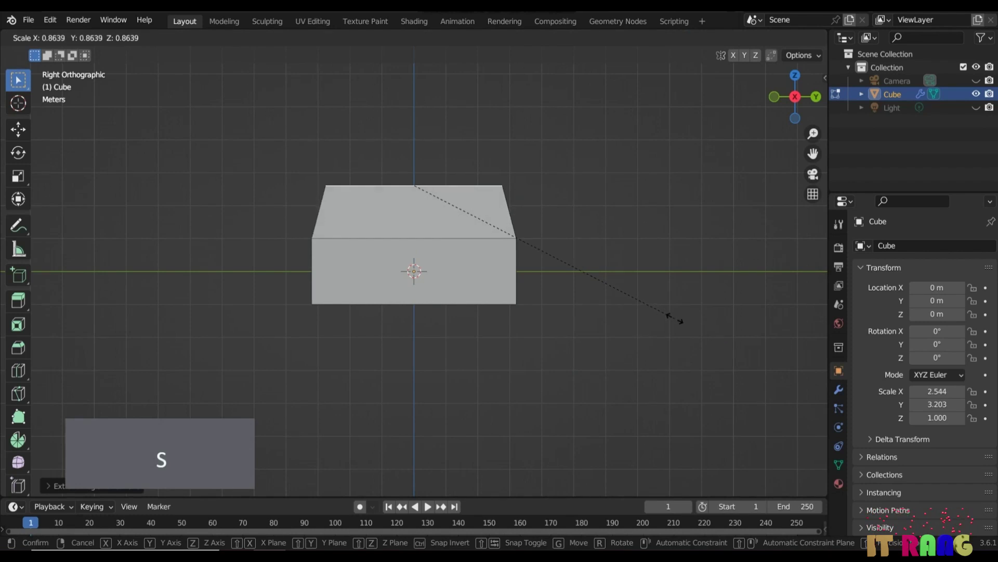
left_click(644, 302)
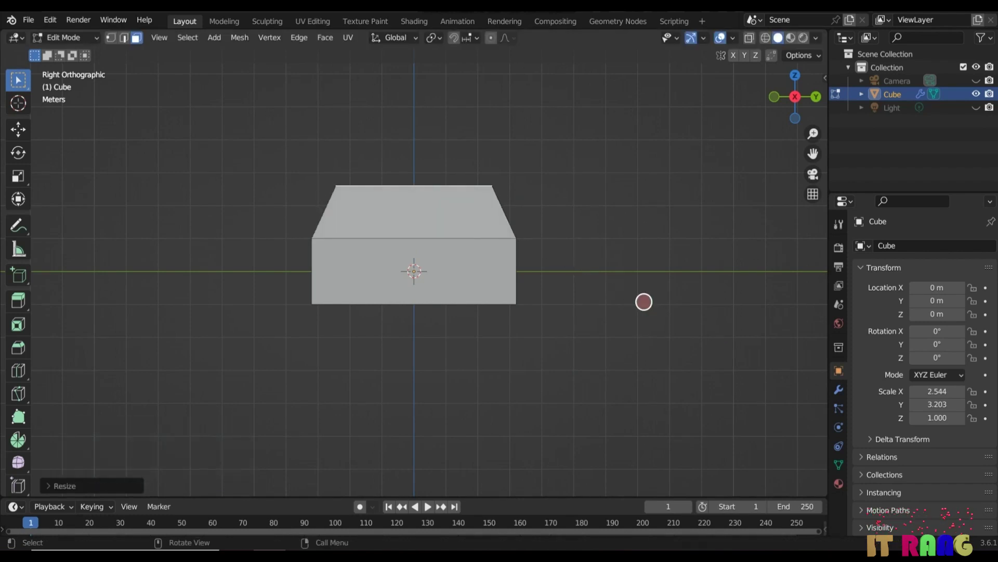
key("g")
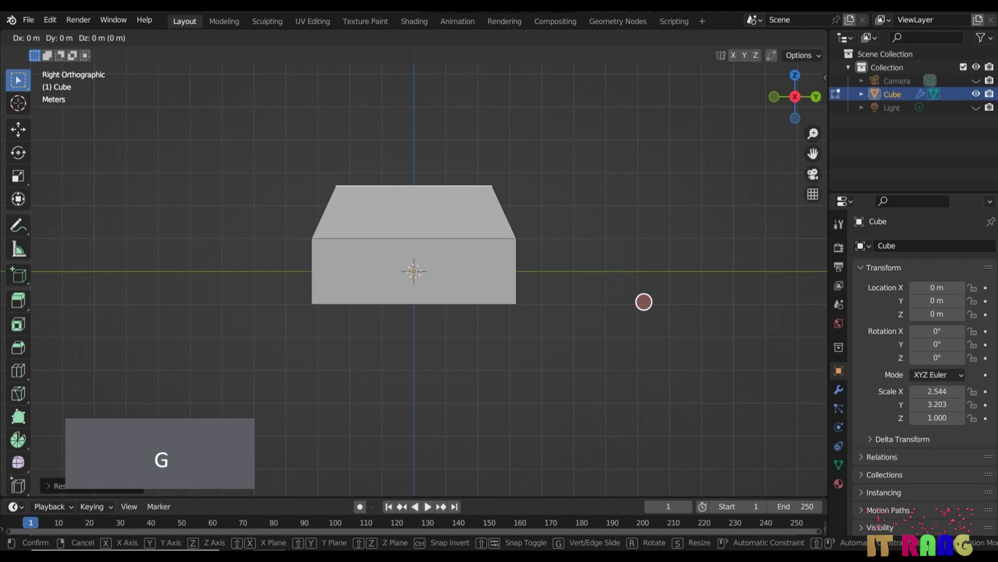
key("y")
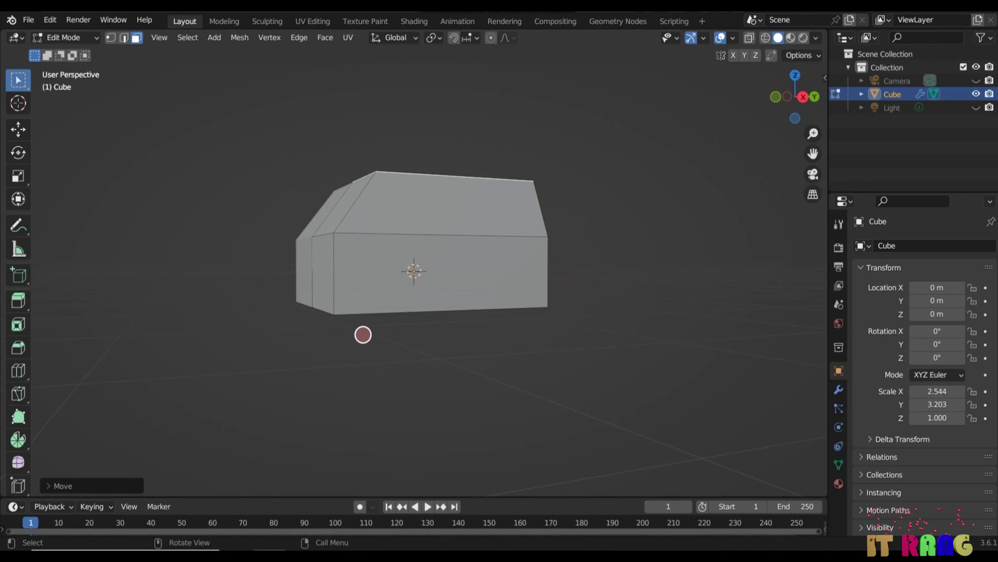
Extrude the lower front face at the negative Y end forward to form the car's hood
middle_click_drag(364, 346, 369, 344)
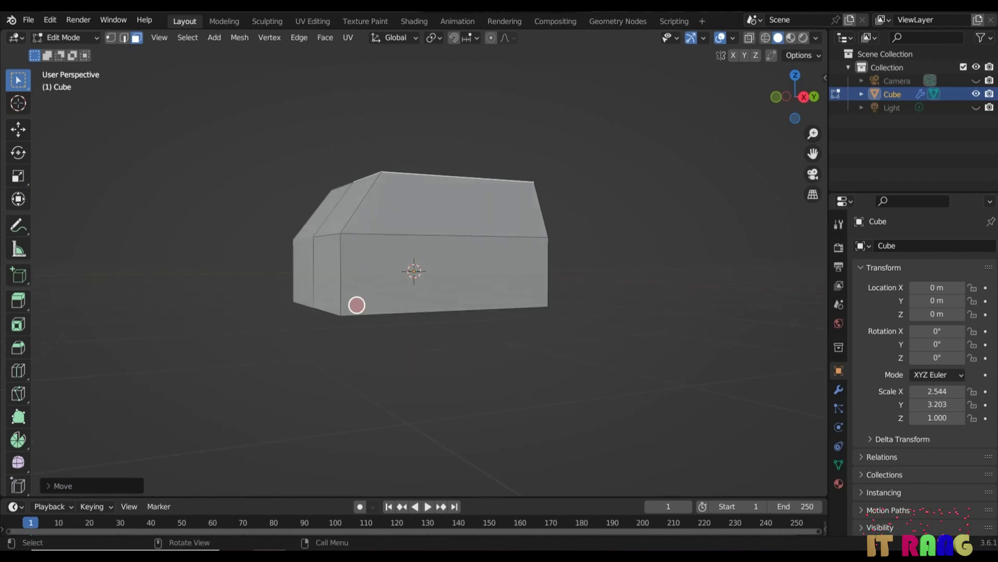
left_click(332, 279)
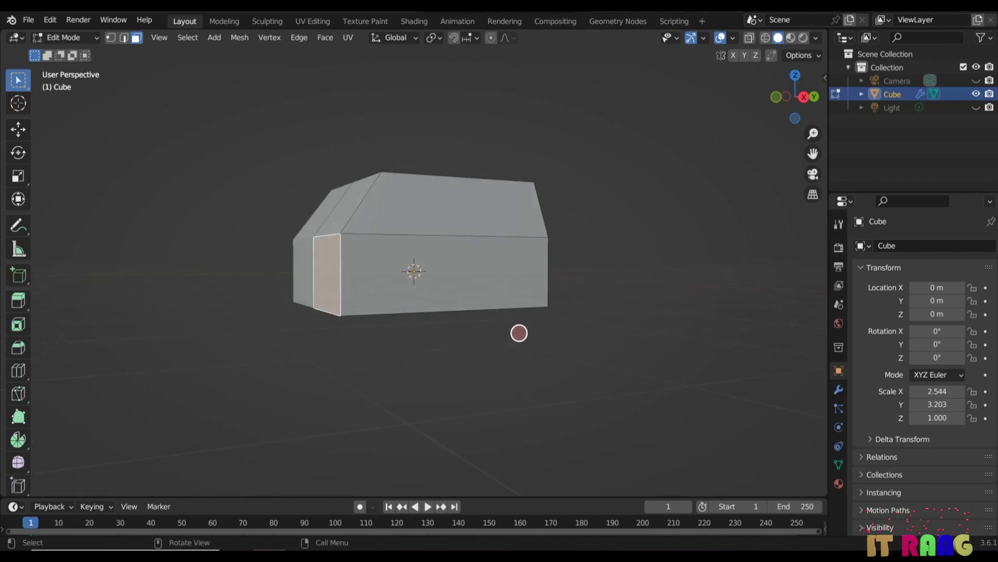
key("KP_3")
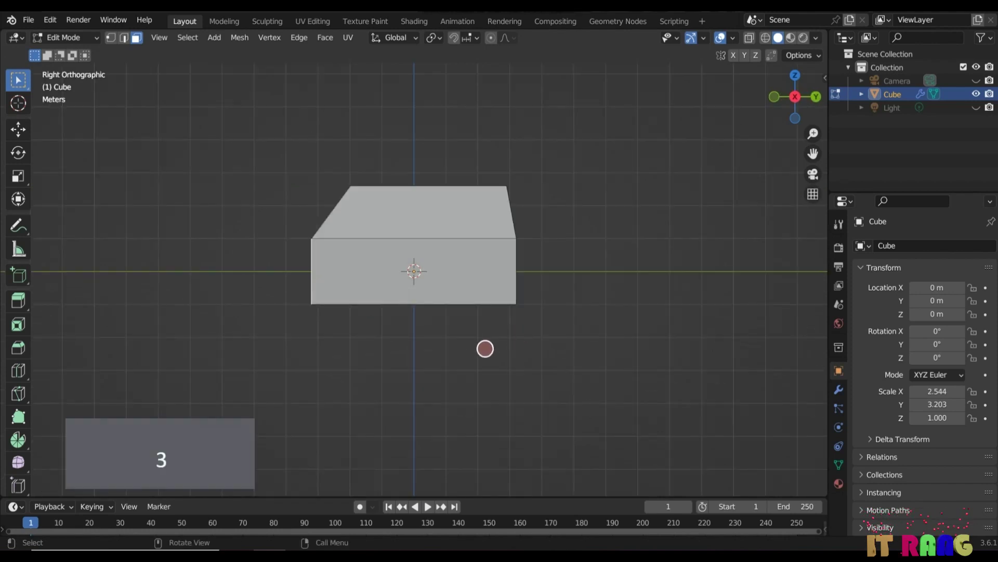
key("e")
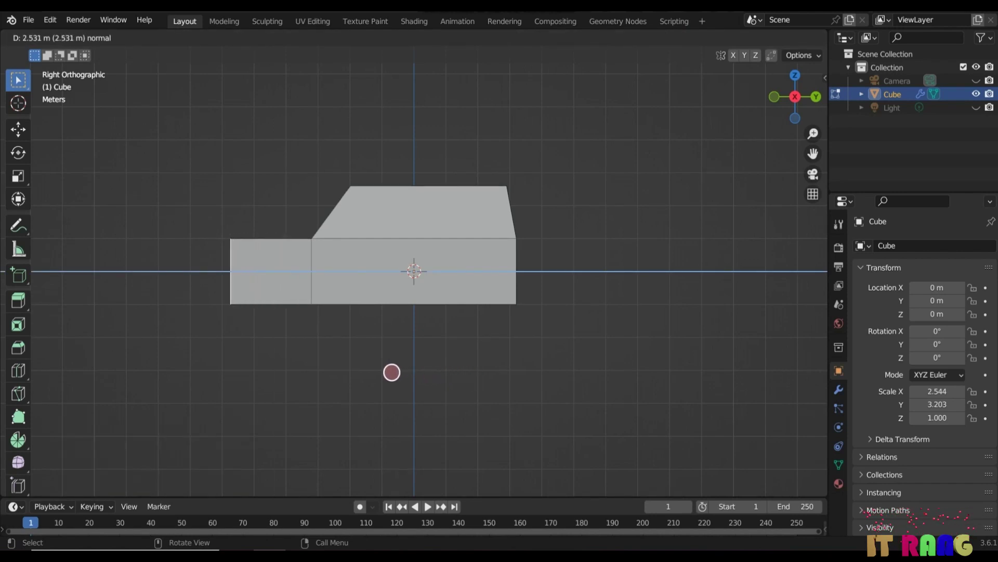
left_click(378, 373)
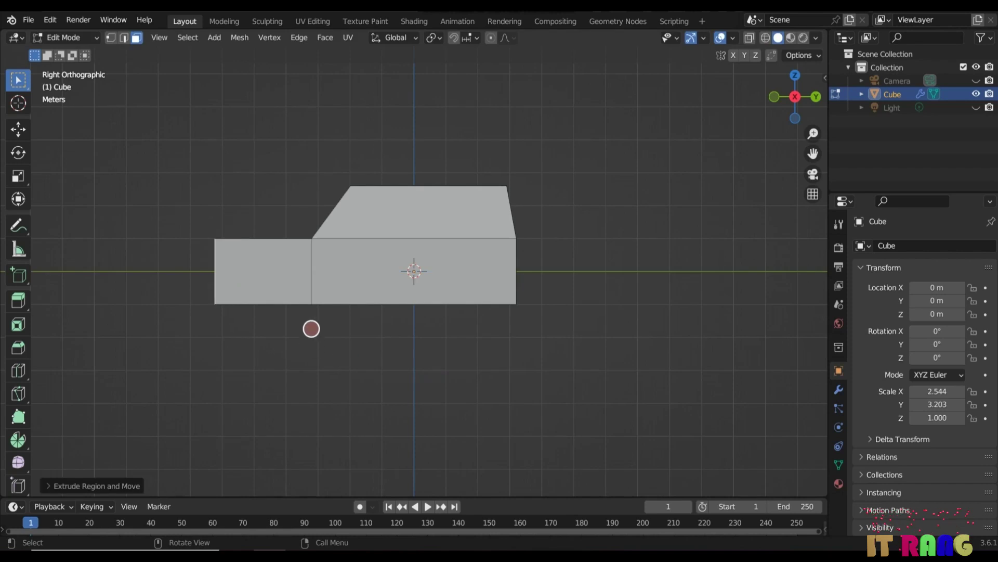
Lower the hood's top front vertices about 0.6 m along Z so that the hood slopes down toward the front
left_click(765, 37)
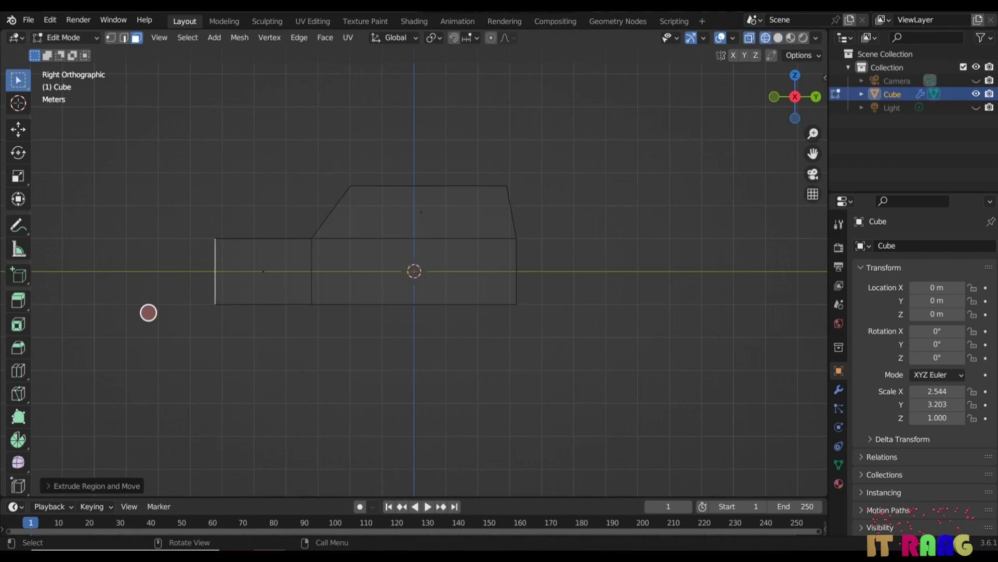
left_click(111, 38)
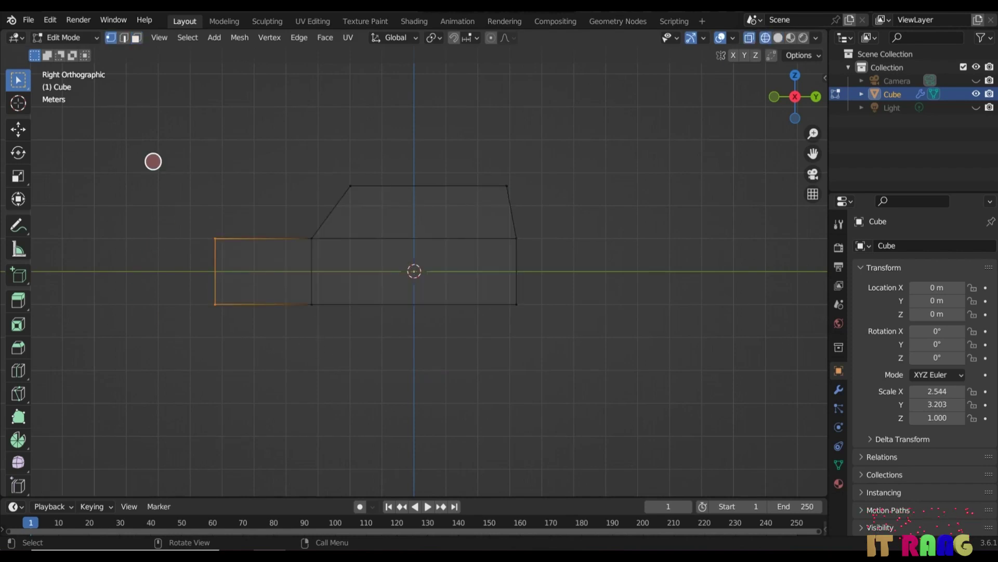
left_click_drag(186, 206, 234, 256)
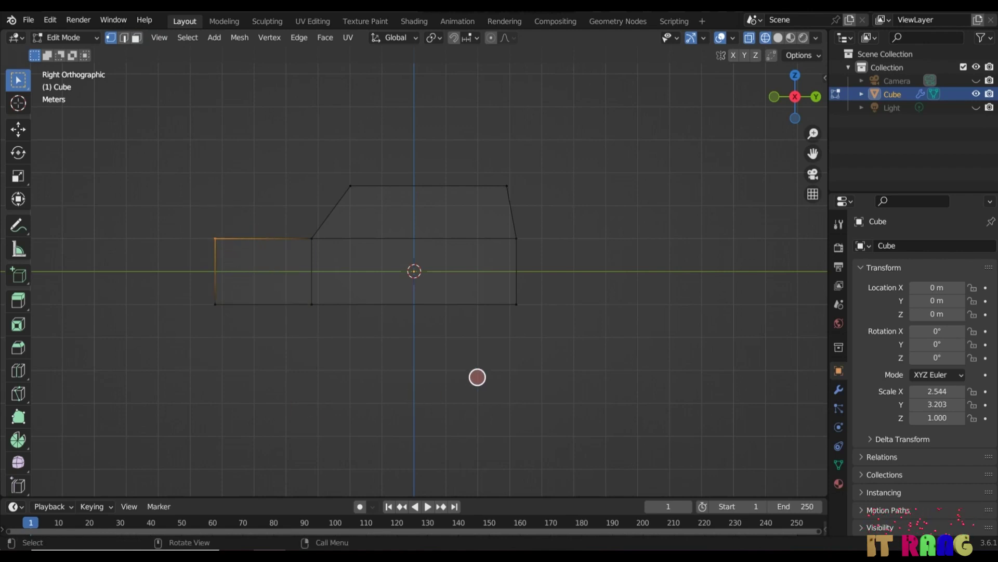
key("g")
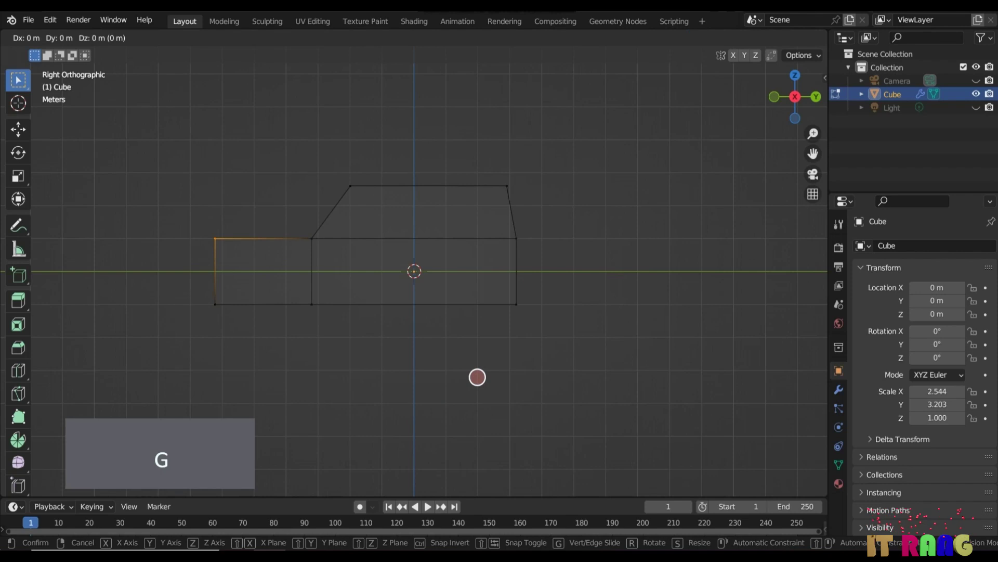
key("z")
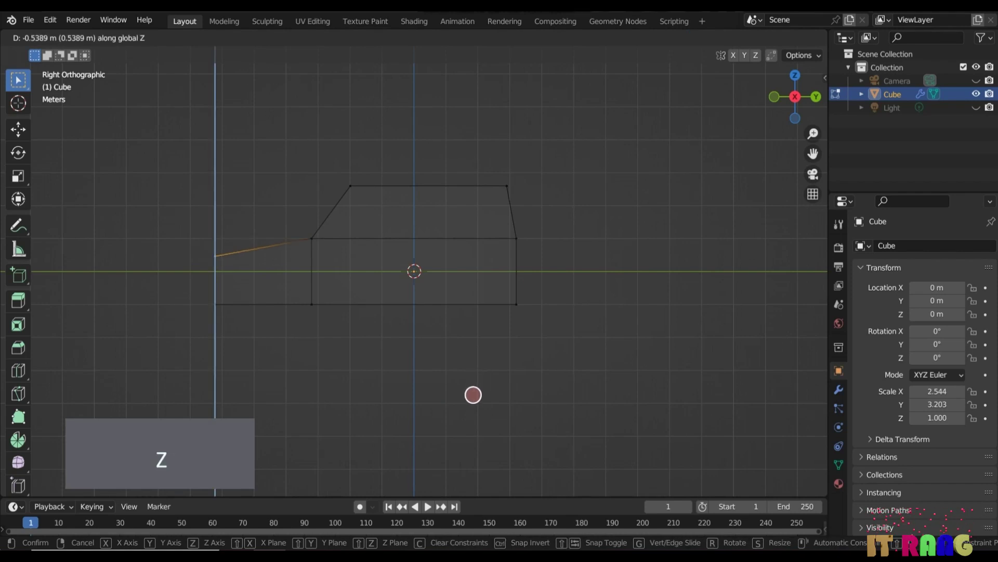
left_click(473, 397)
left_click(777, 37)
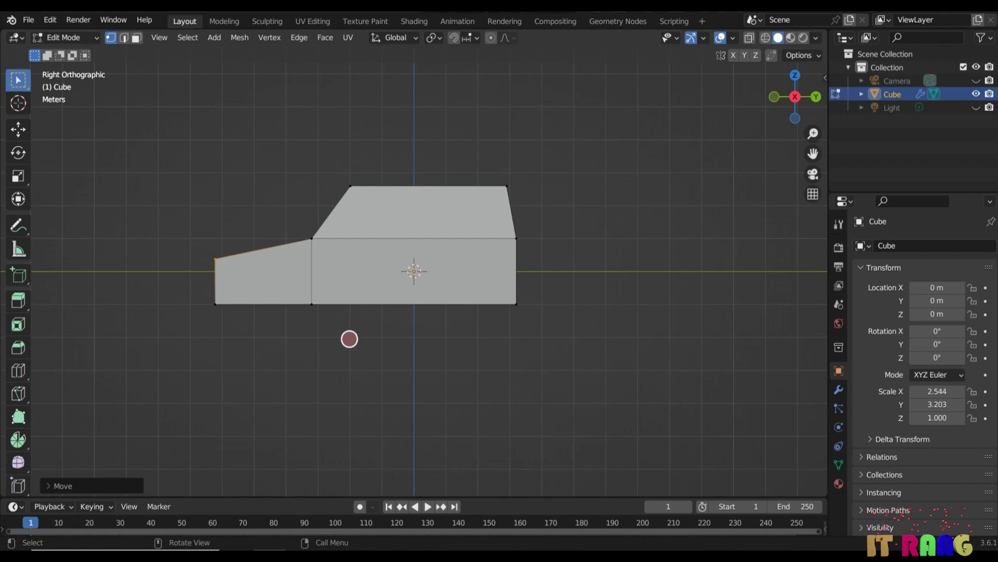
middle_click_drag(349, 339, 394, 319)
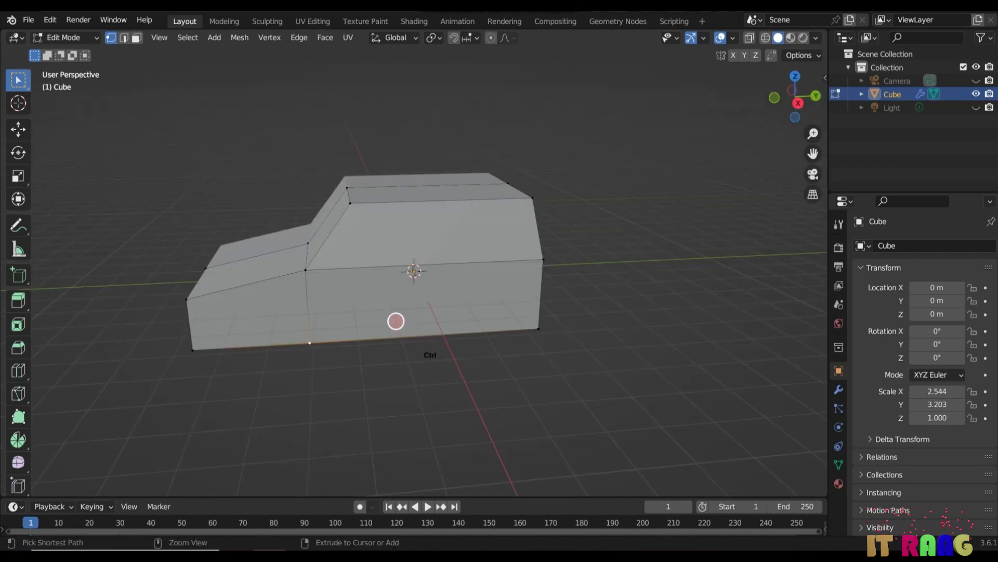
Add a vertical loop cut through the middle of the cabin and move its roof vertices about 0.43 m forward along Y
key("ctrl+r")
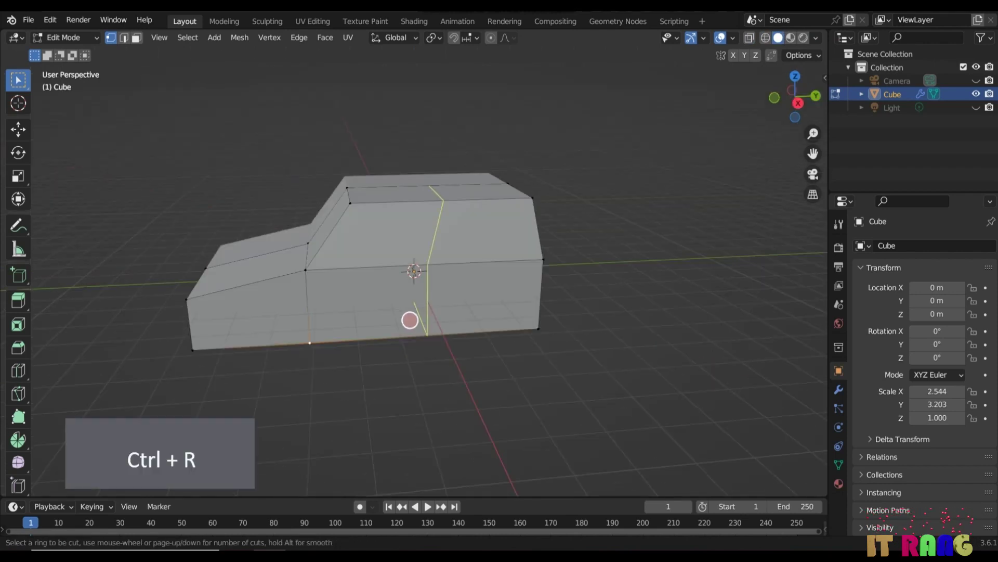
left_click(410, 320)
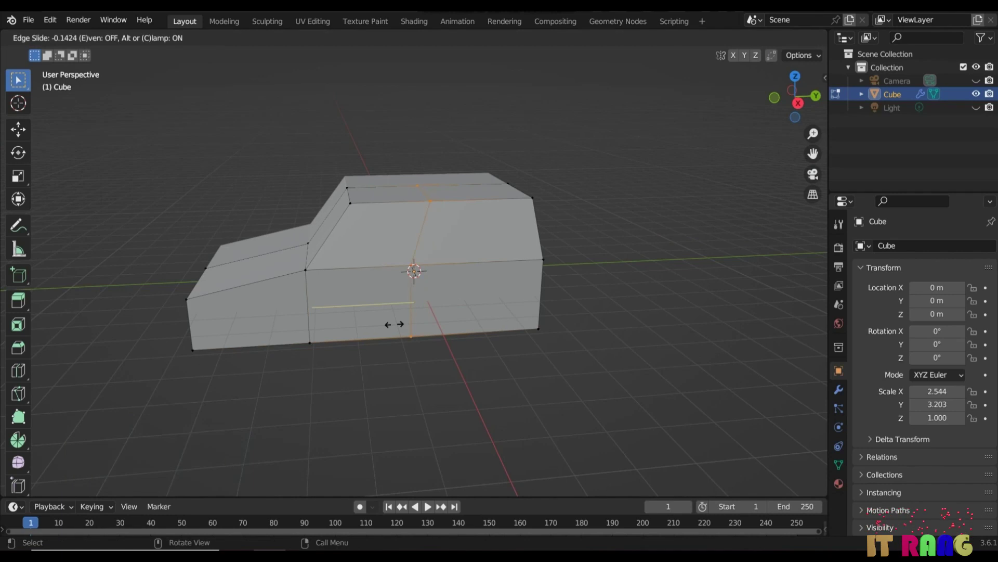
left_click(390, 325)
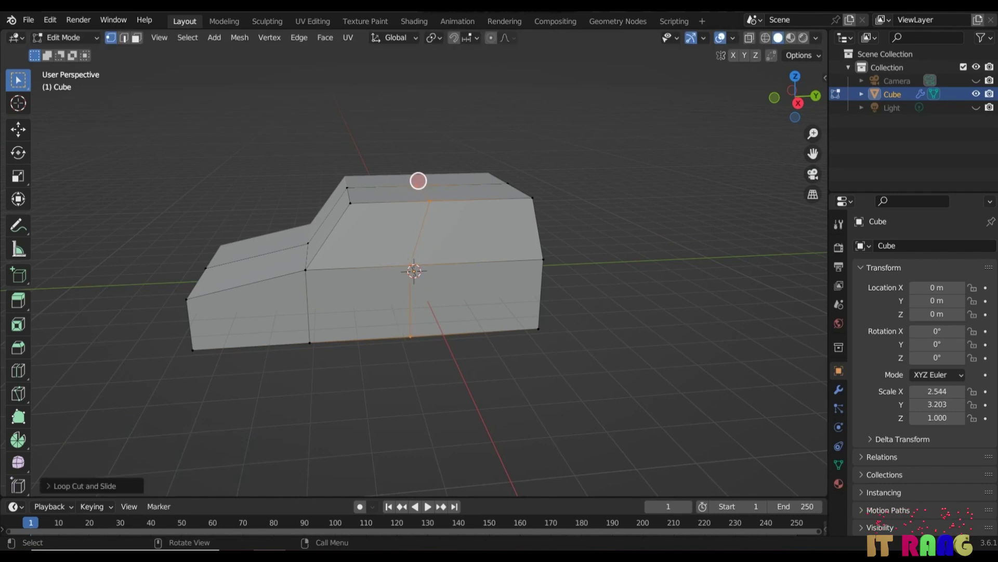
left_click_drag(408, 179, 419, 193)
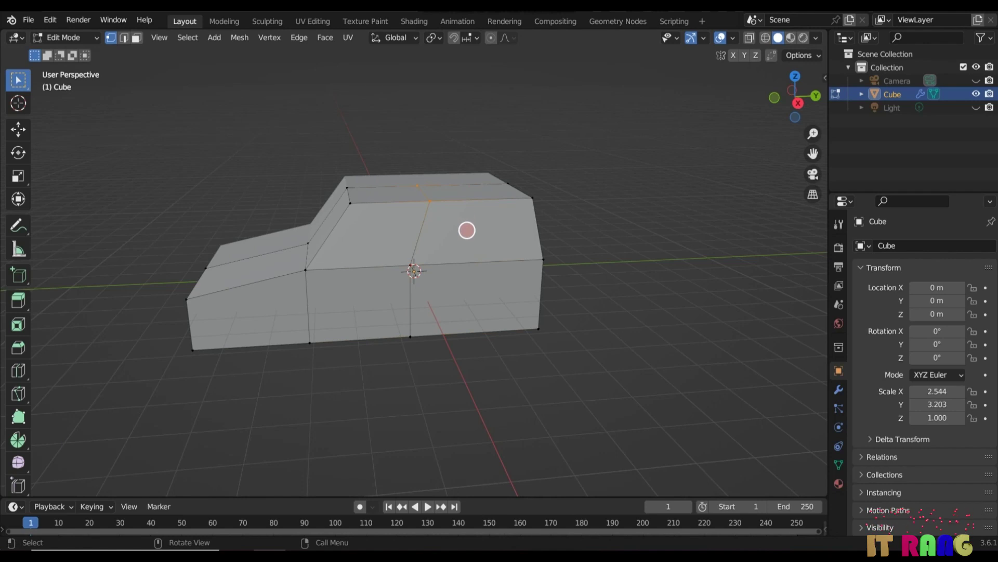
key("g")
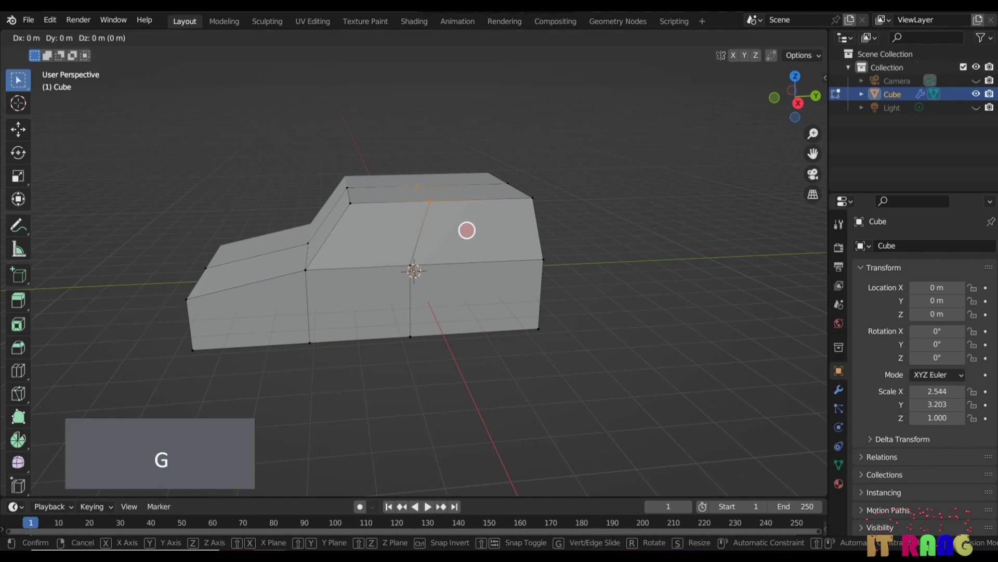
key("y")
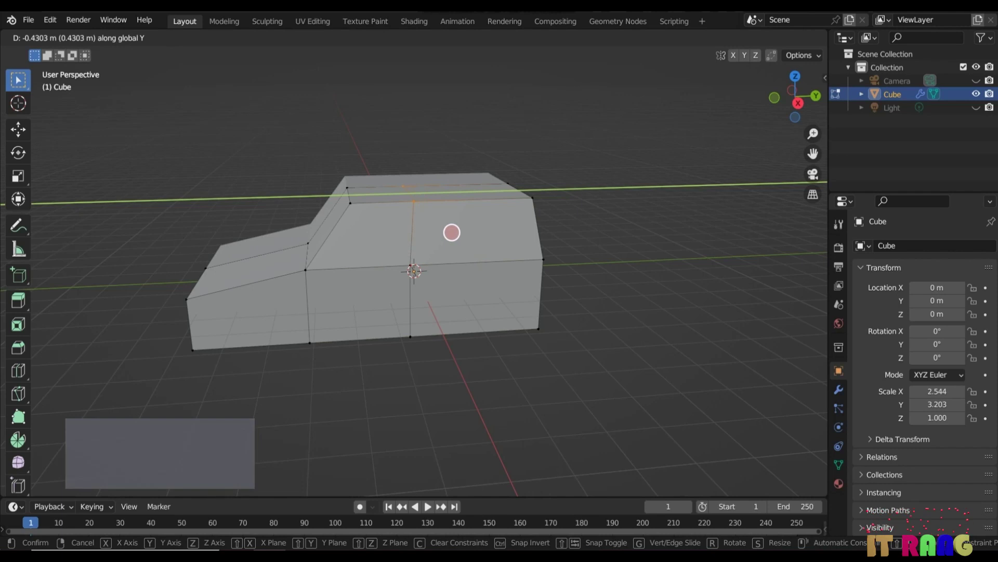
left_click(452, 232)
Add a second vertical loop cut near the cabin's rear and shift its roof vertices along Y
key("ctrl+r")
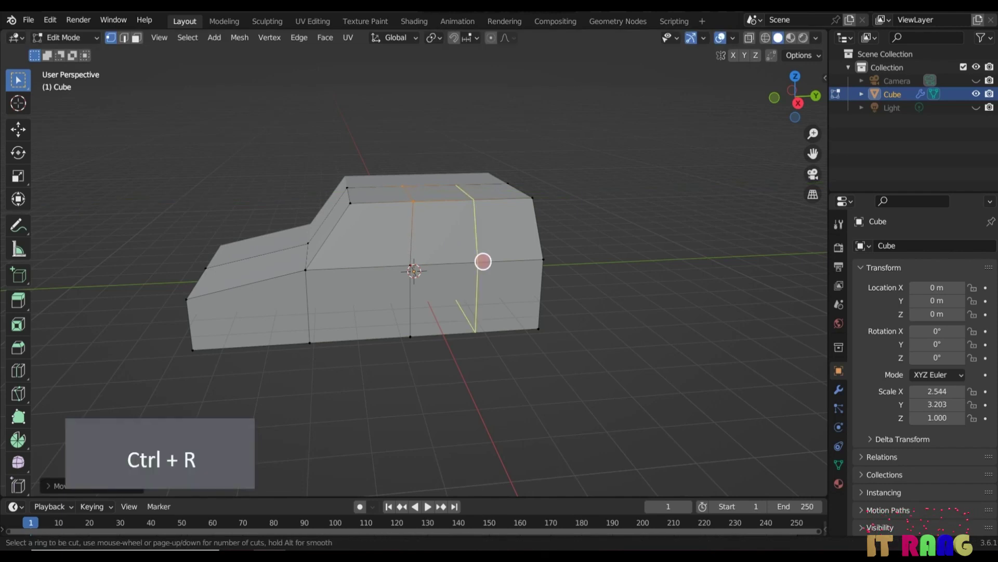
left_click(483, 261)
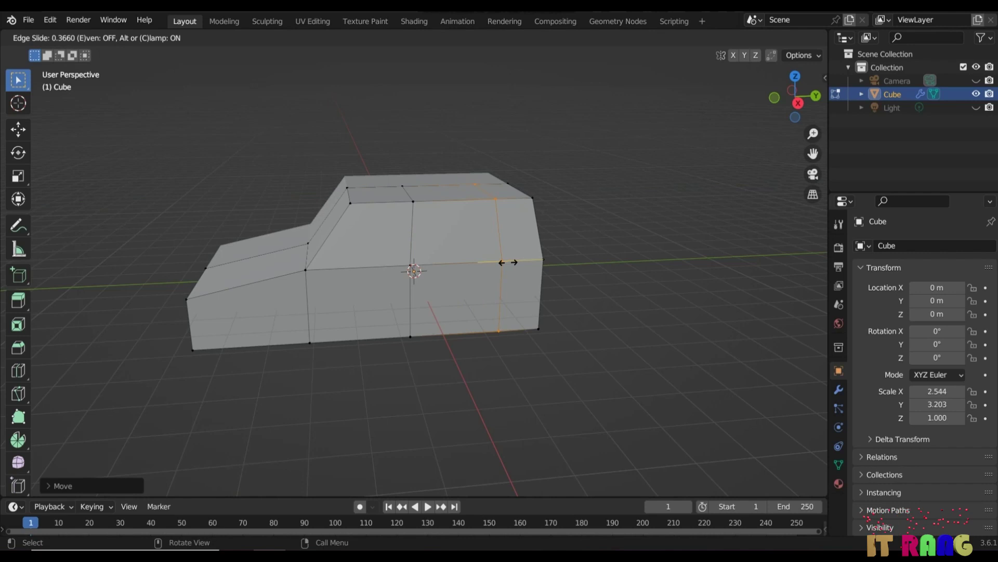
left_click(508, 262)
left_click(621, 246)
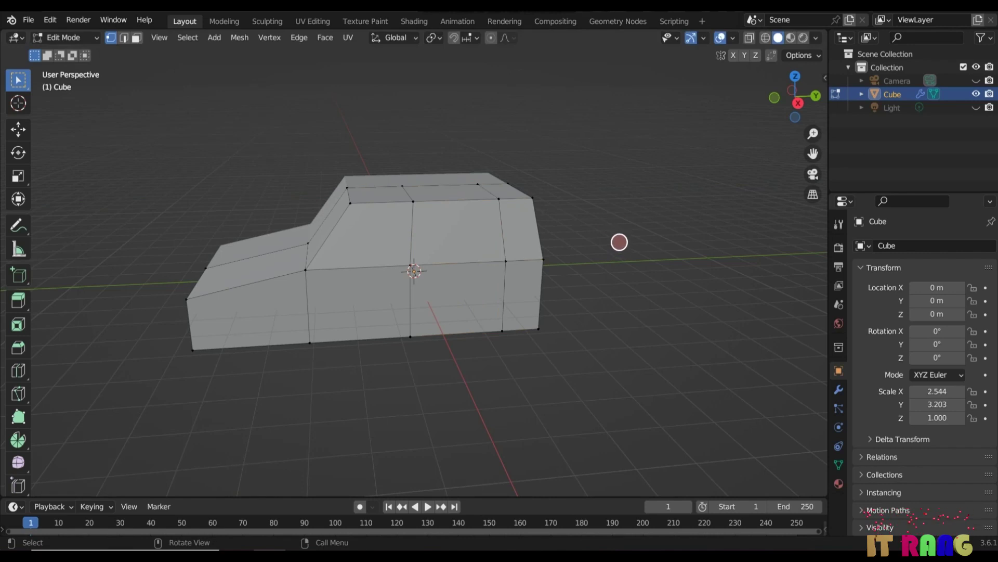
middle_click_drag(619, 242, 481, 199)
left_click(482, 199)
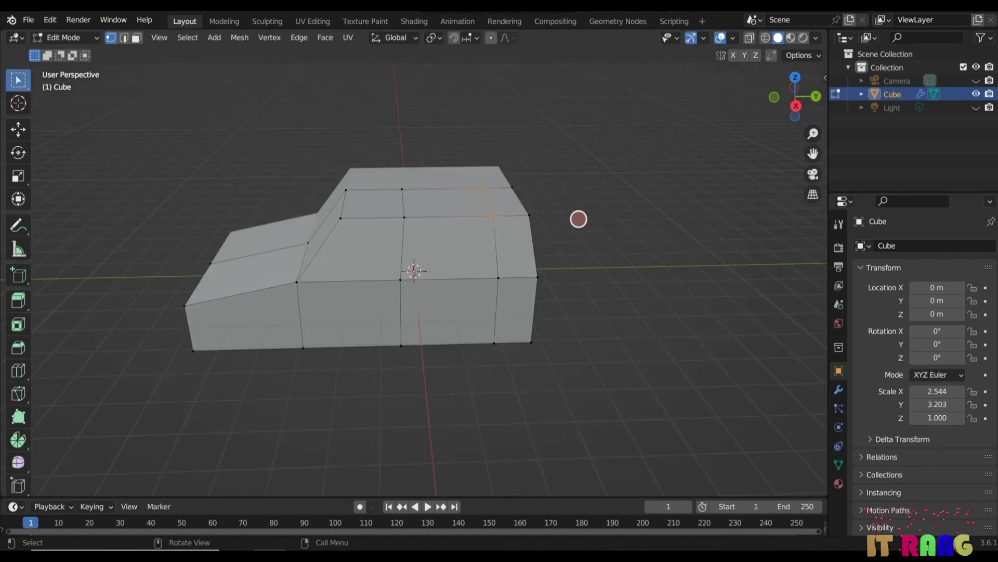
key("g")
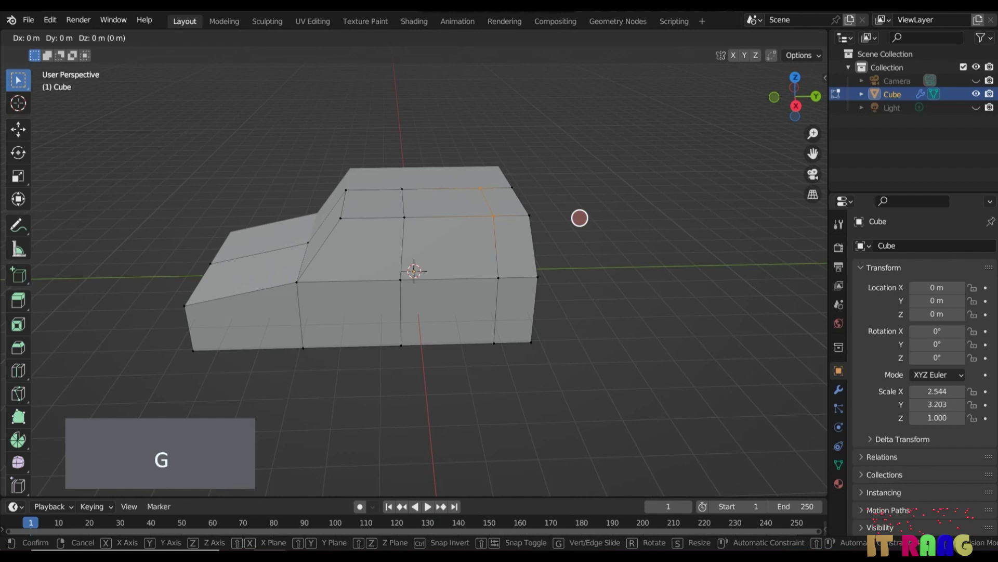
key("y")
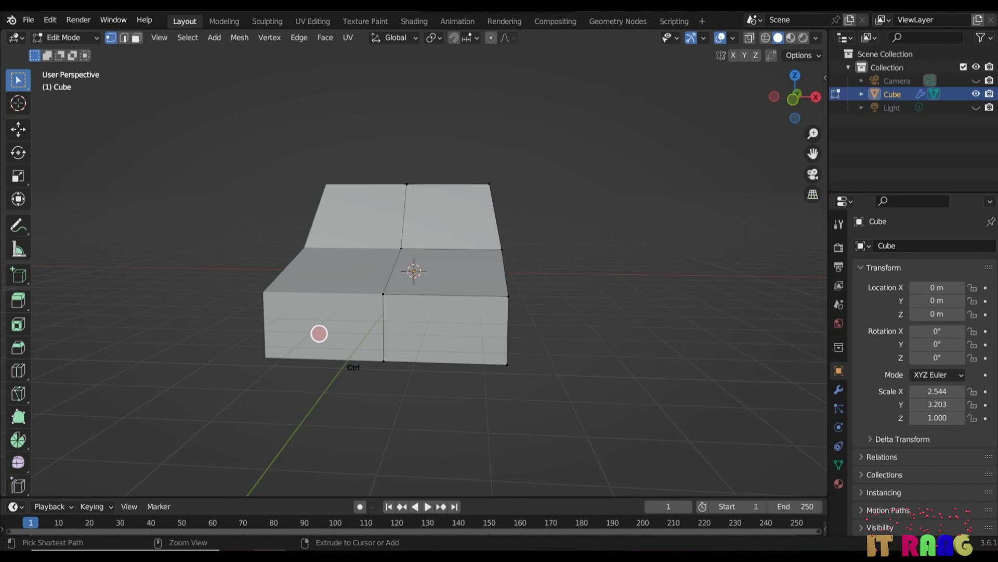
Add a horizontal loop cut around the lower body and apply the object's scale in Object Mode
key("ctrl+r")
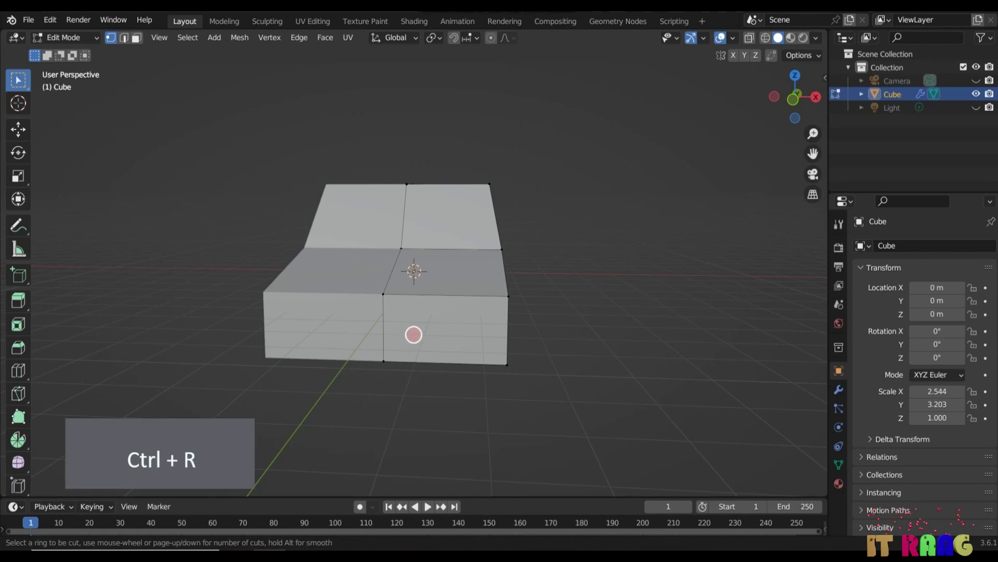
left_click(395, 333)
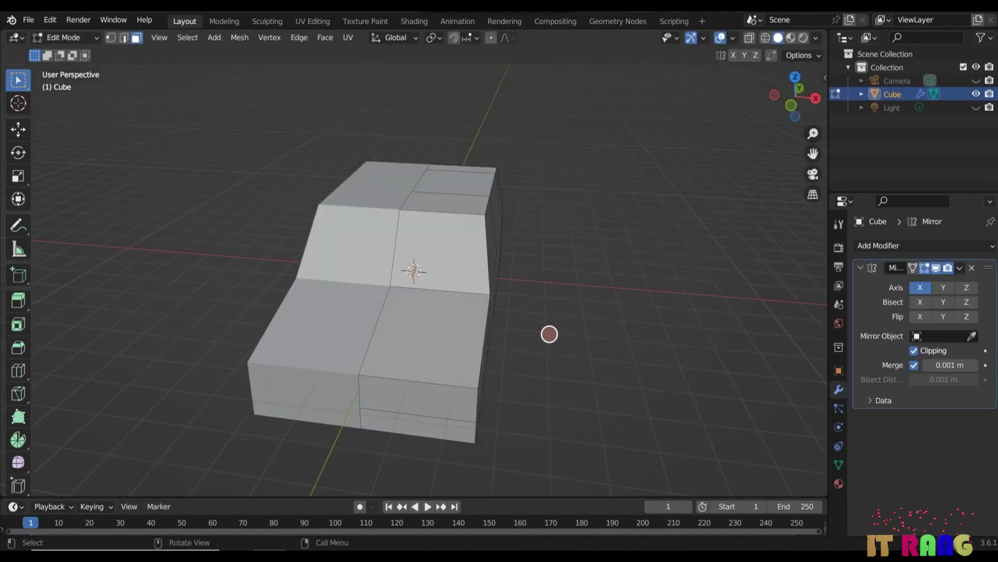
key("Tab")
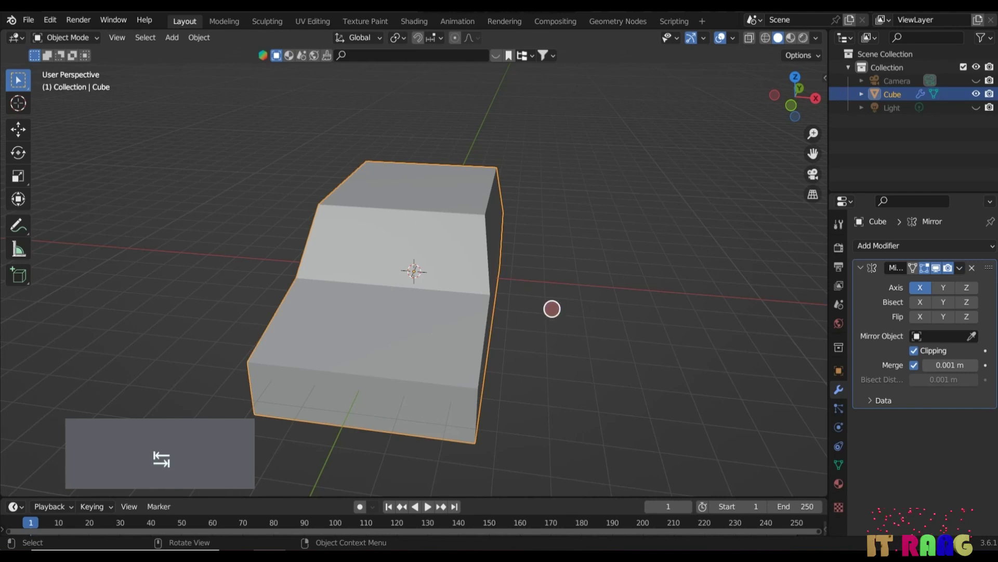
key("ctrl+a")
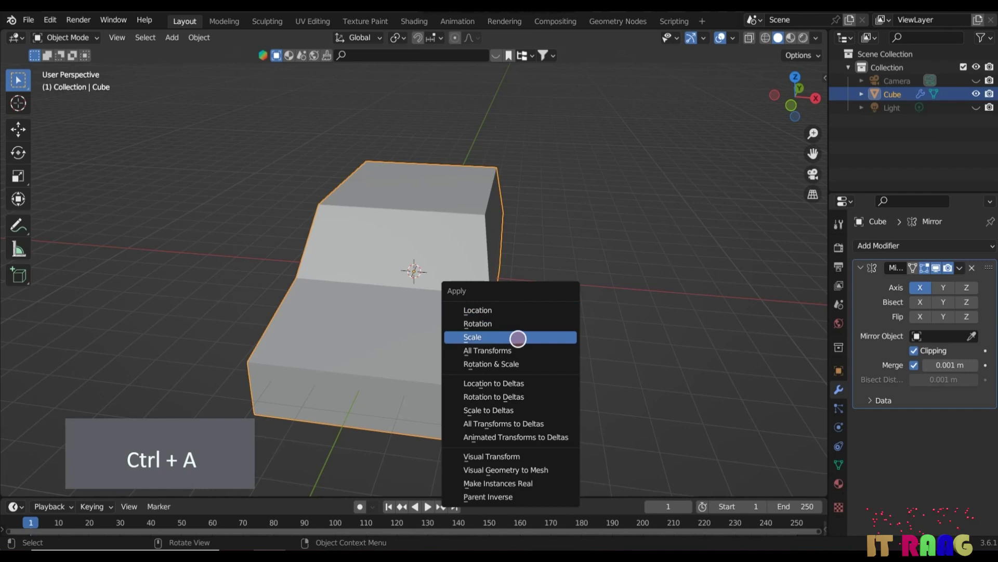
left_click(518, 339)
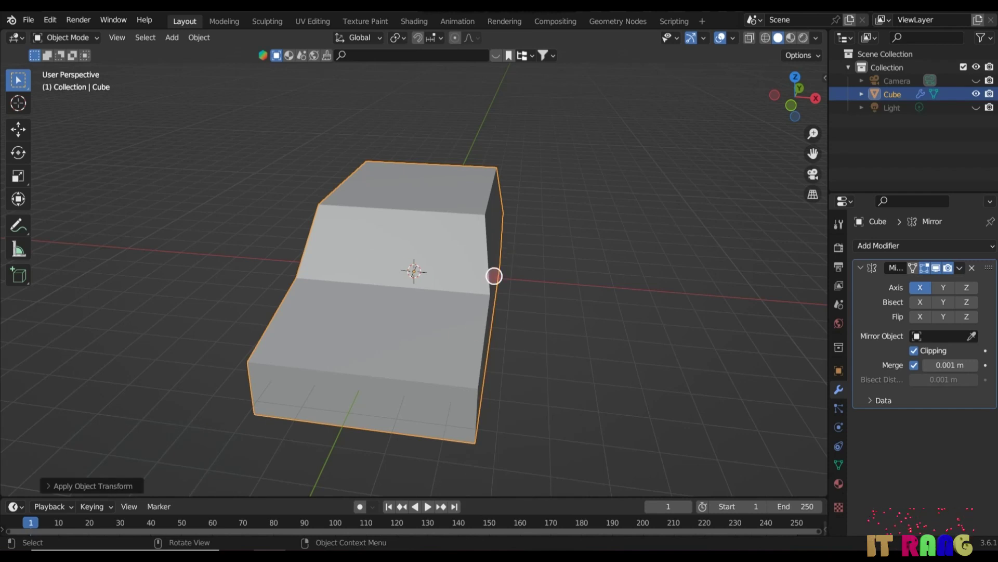
In Edit Mode, inset the upper front-end face, the windshield and the rear window faces together with Boundary off
key("Tab")
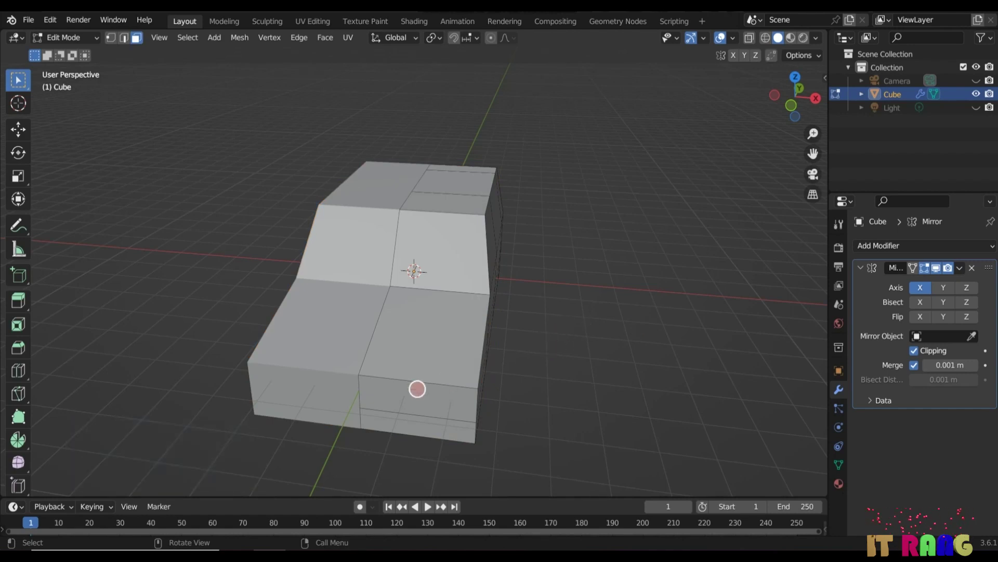
left_click(406, 396)
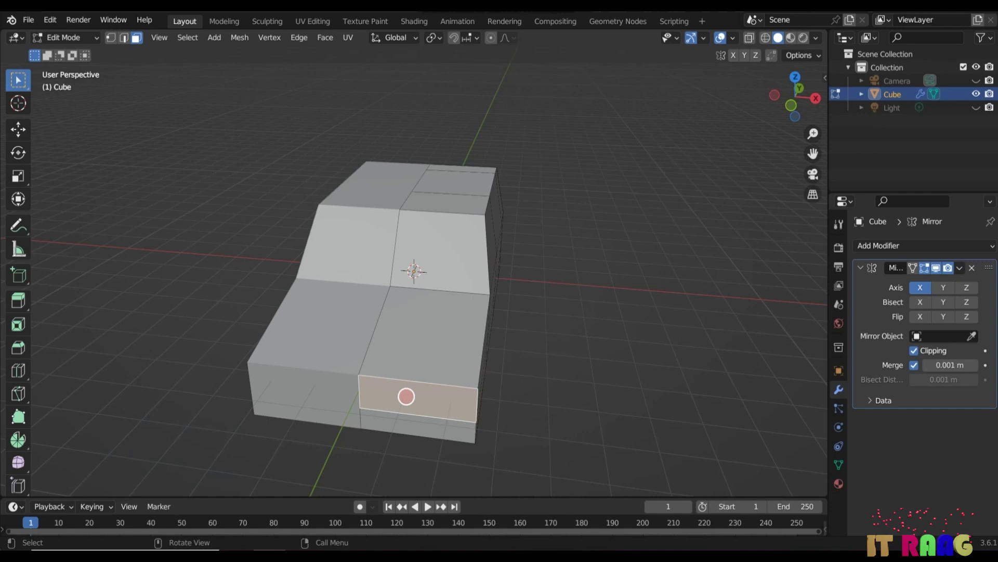
left_click(446, 256, "shift")
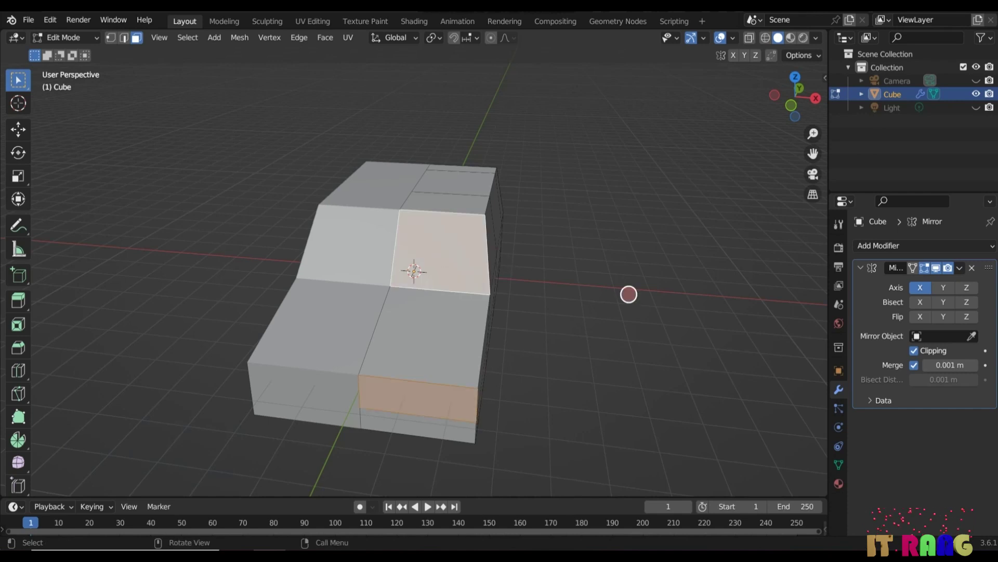
middle_click_drag(686, 322, 499, 354)
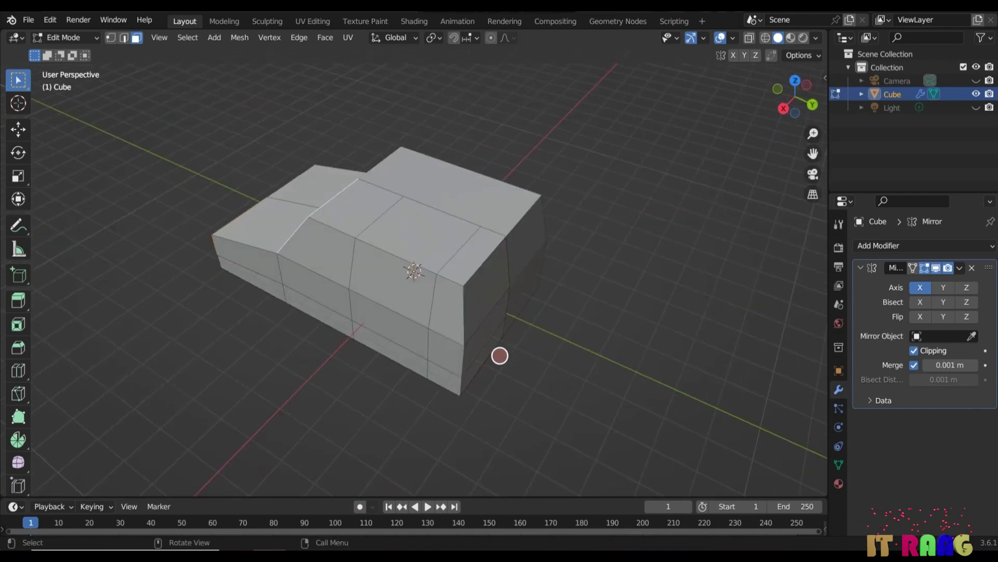
left_click(483, 294, "shift")
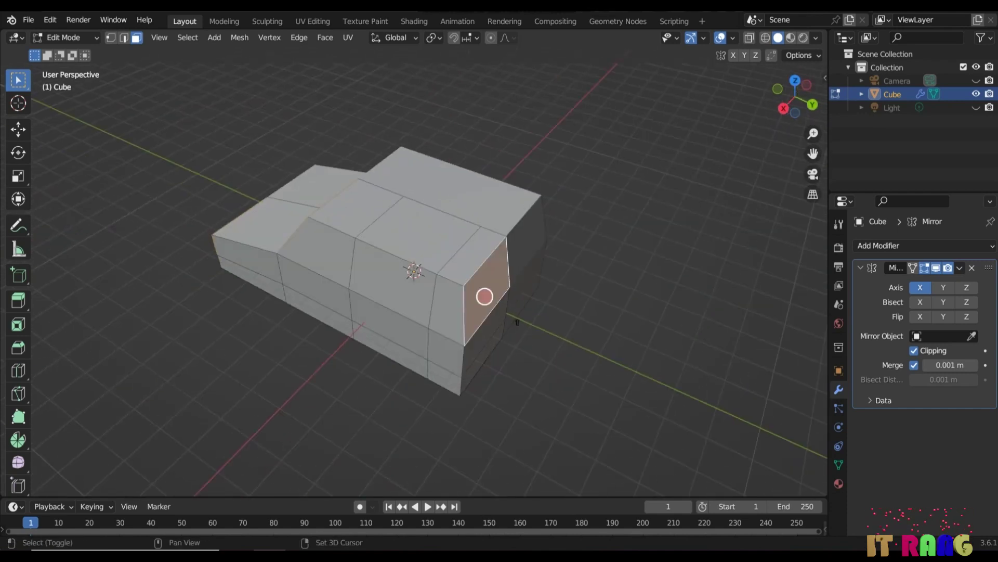
middle_click_drag(325, 404, 498, 378)
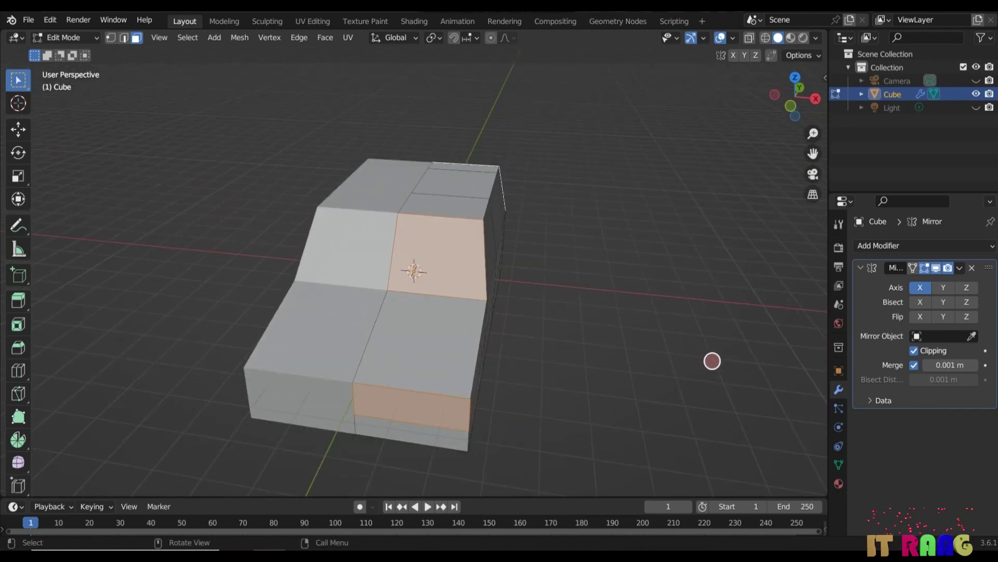
key("i")
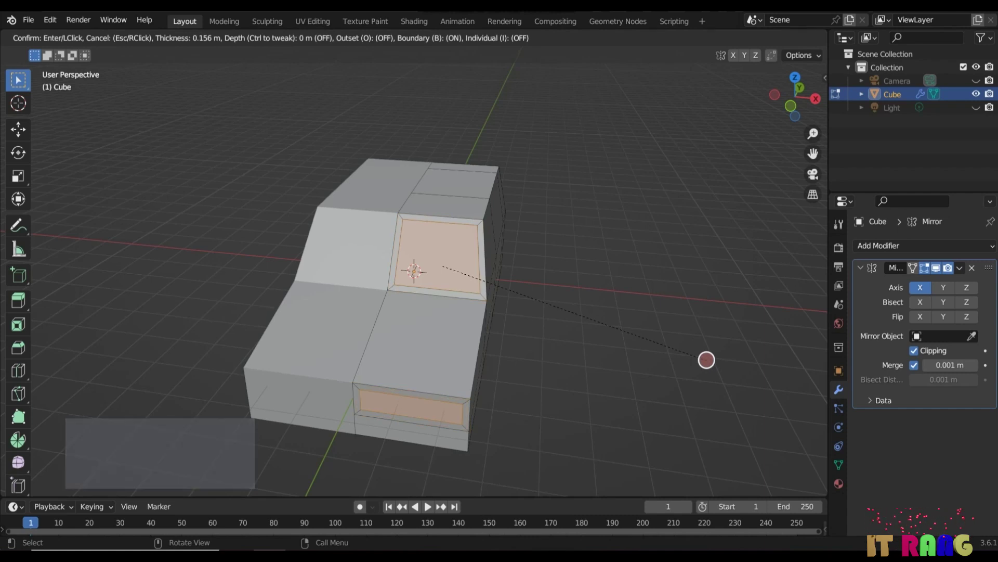
key("b")
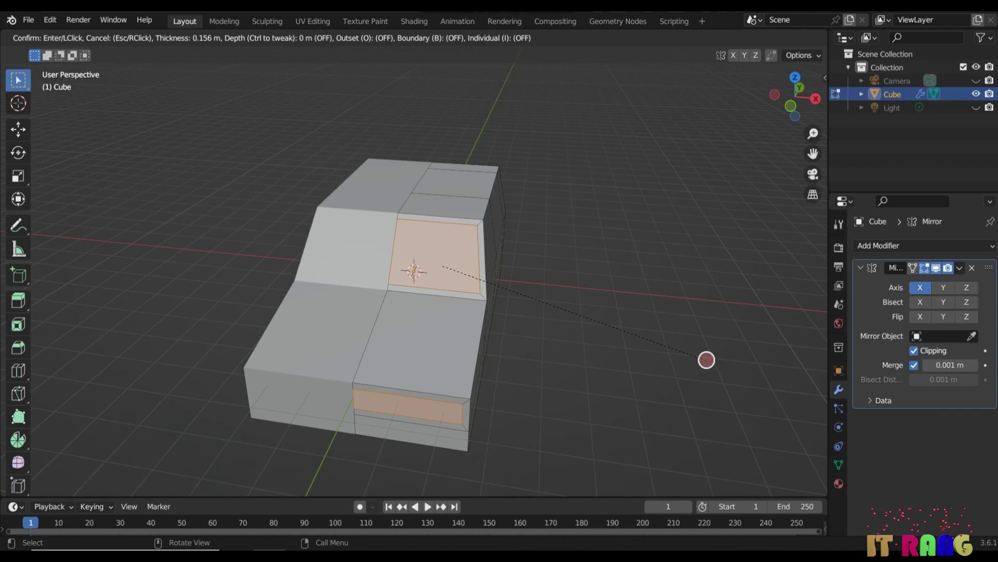
left_click(710, 357)
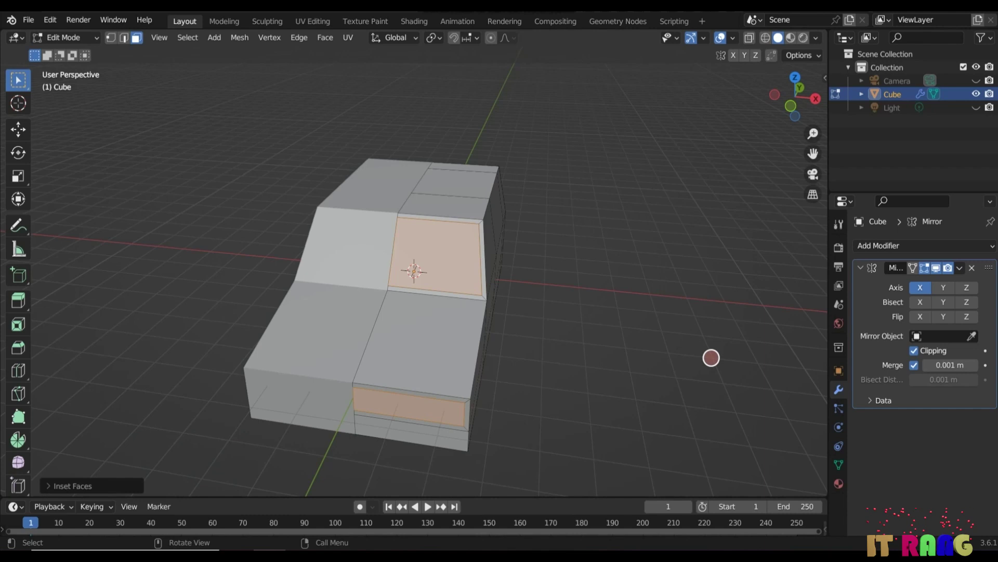
Extrude the inset front, windshield and rear window faces inward along their normals by about 0.14 m
key("alt")
key("alt+e")
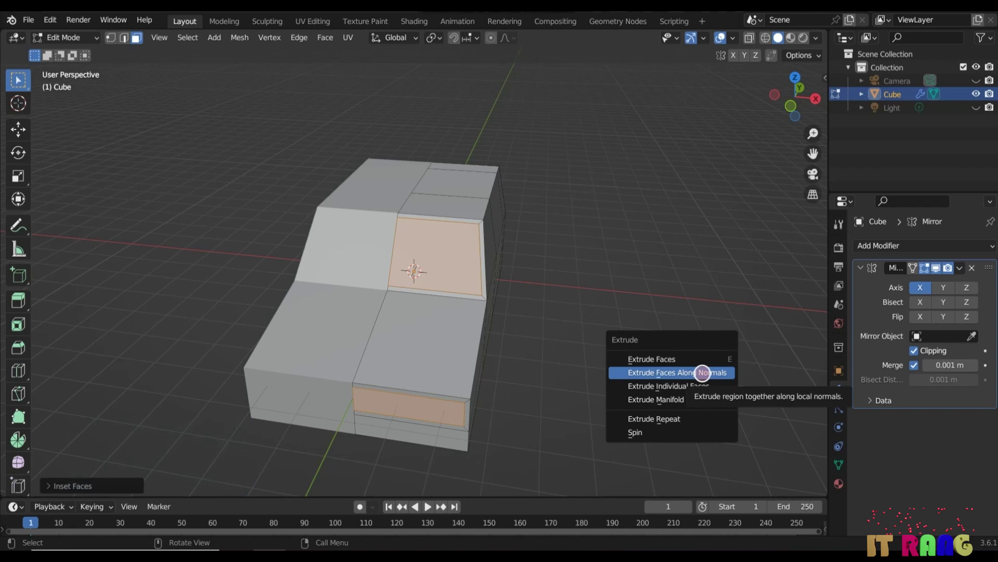
left_click(702, 373)
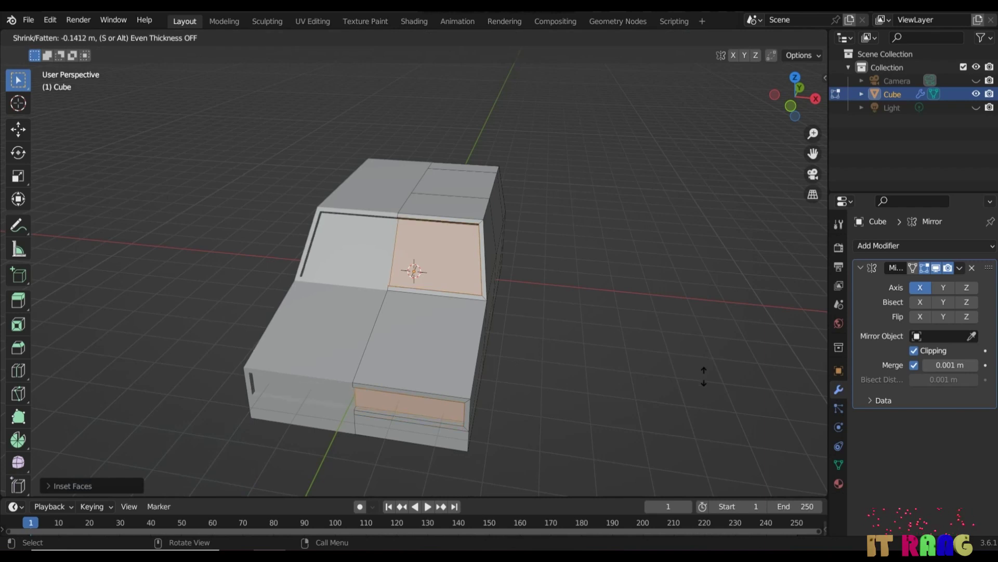
left_click(704, 377)
Inset the three side window faces individually by about 0.13 m
middle_click_drag(484, 264, 396, 246)
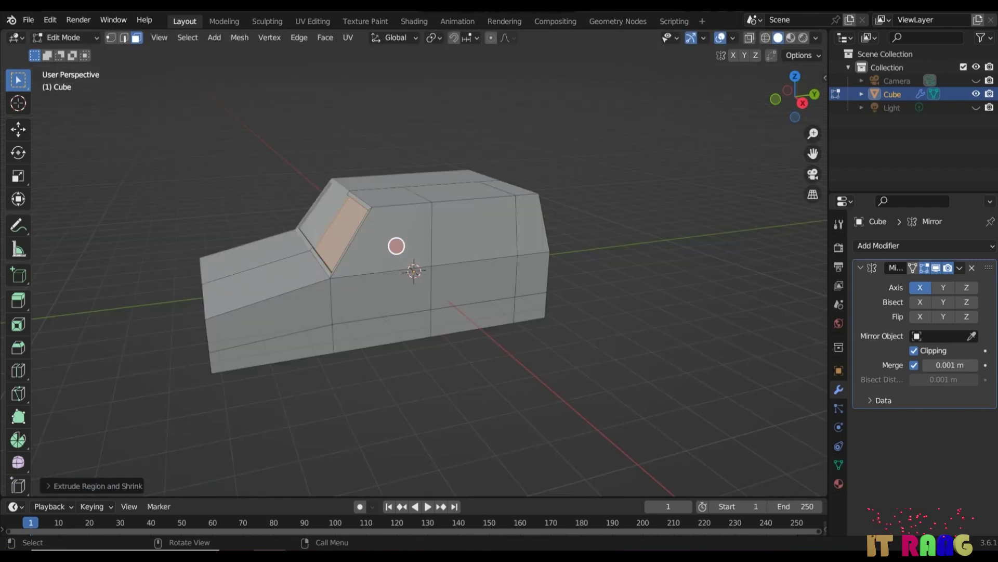
left_click(397, 246)
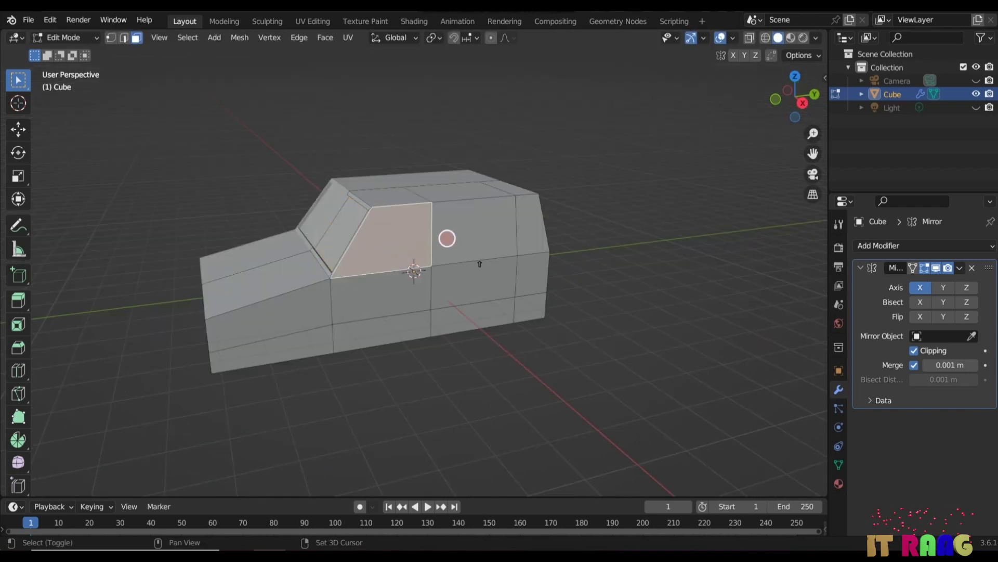
left_click(499, 236, "shift")
left_click(521, 241, "shift")
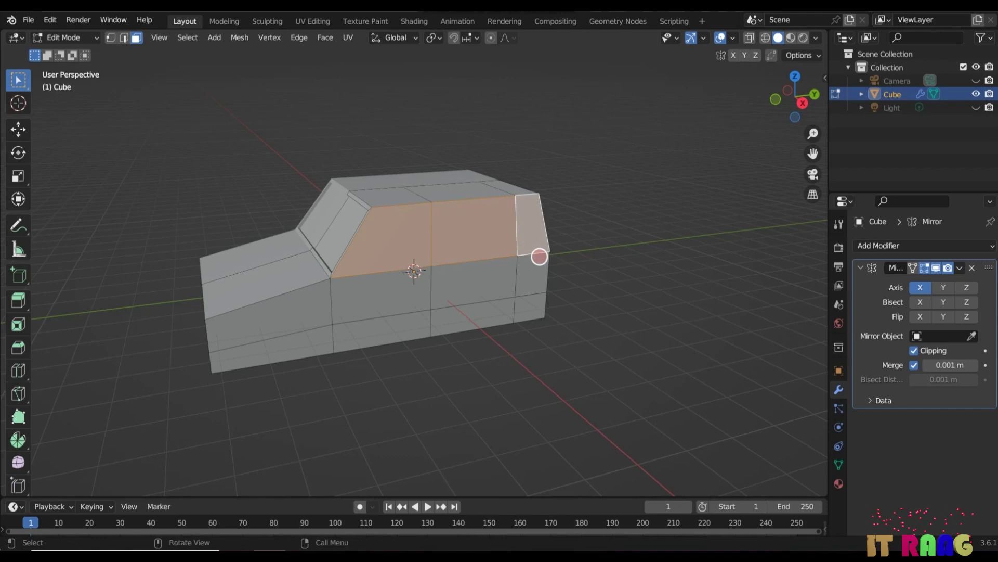
key("i")
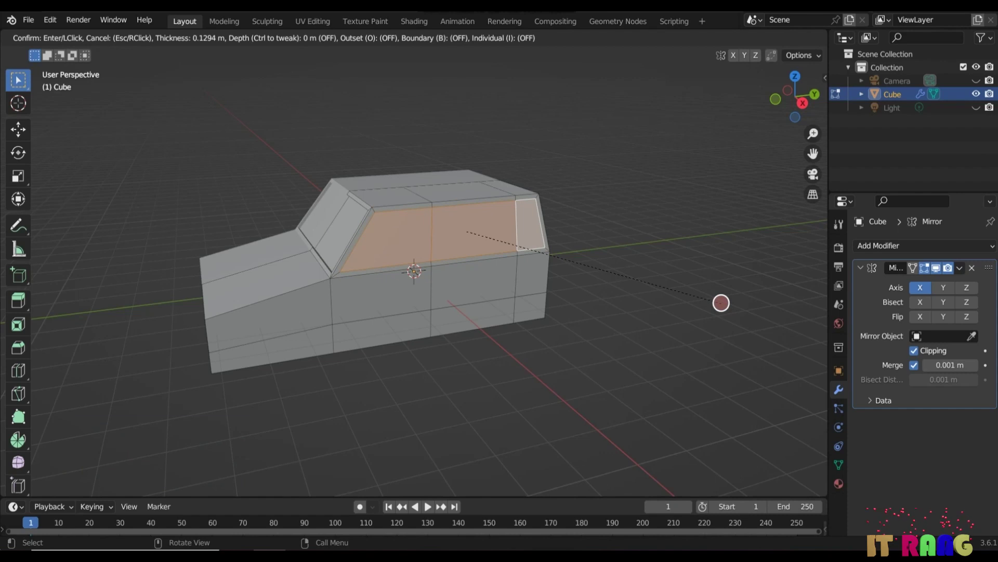
key("i")
left_click(721, 303)
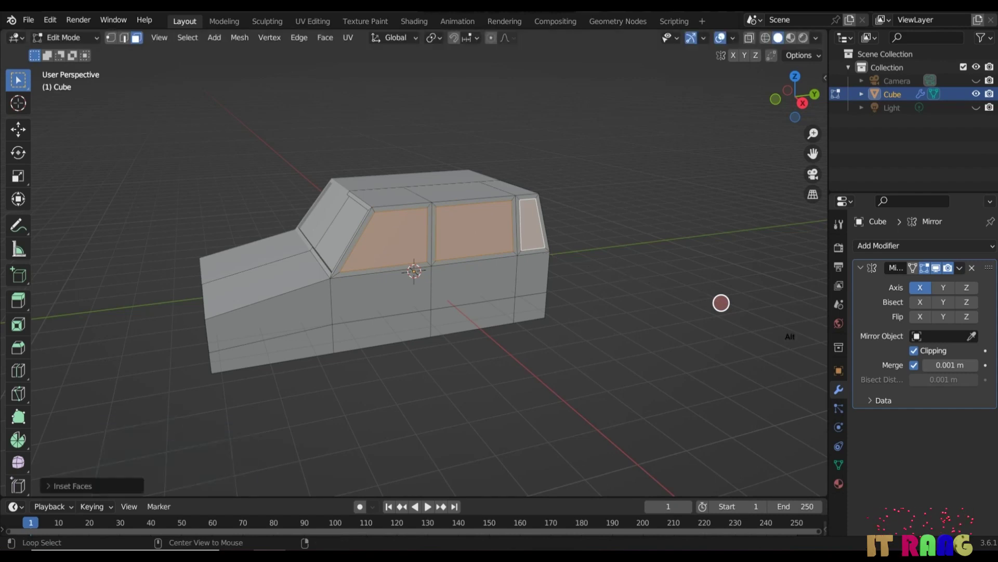
Extrude the three inset side window faces inward along their normals by about 0.08 m and clear the selection
key("alt+e")
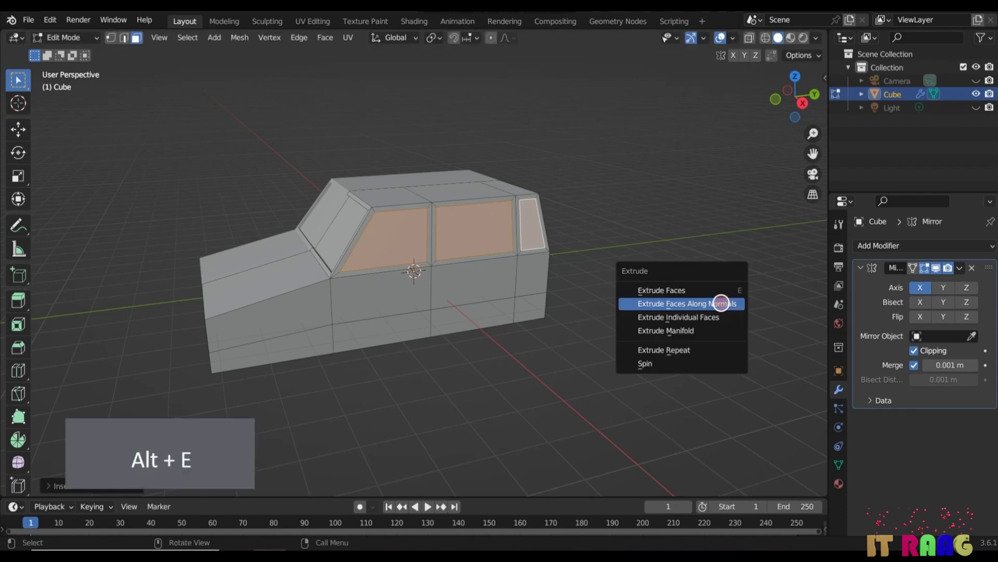
left_click(721, 303)
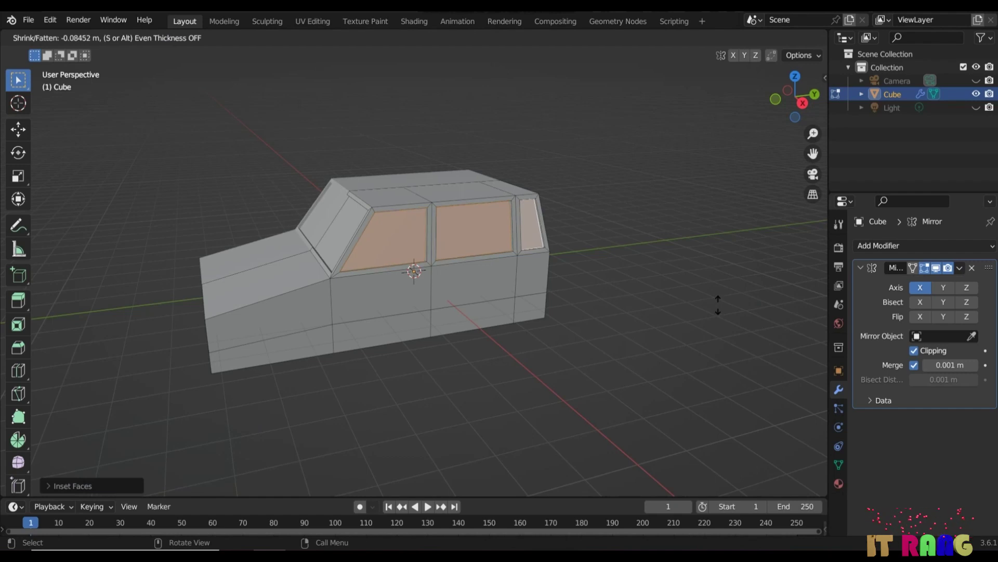
left_click(718, 305)
left_click(625, 364)
Select the lowest faces at the rear and front ends and extrude them outward as individual faces by about 0.16 m to form bumpers
middle_click_drag(718, 305, 448, 323)
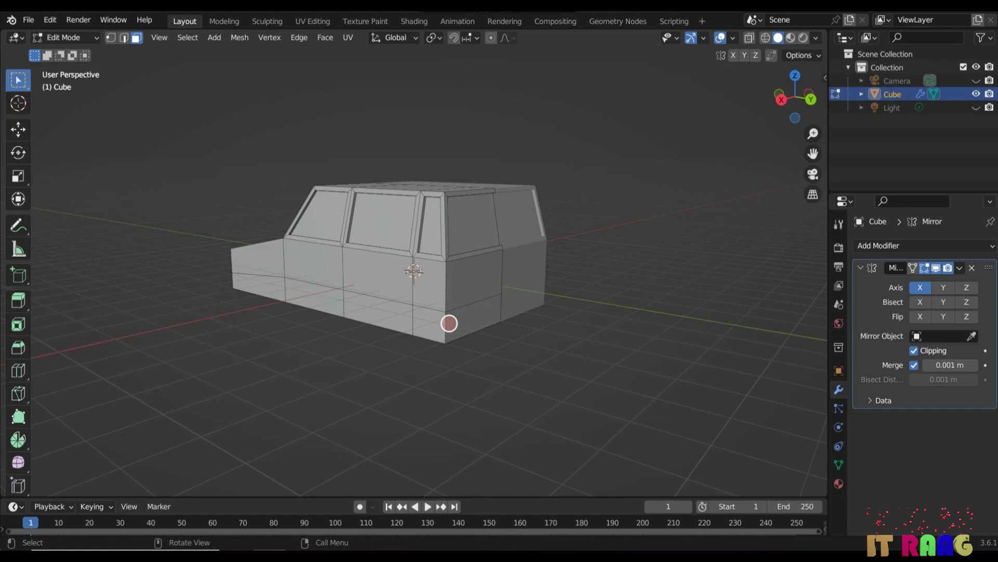
left_click(475, 315)
middle_click_drag(353, 385, 499, 377)
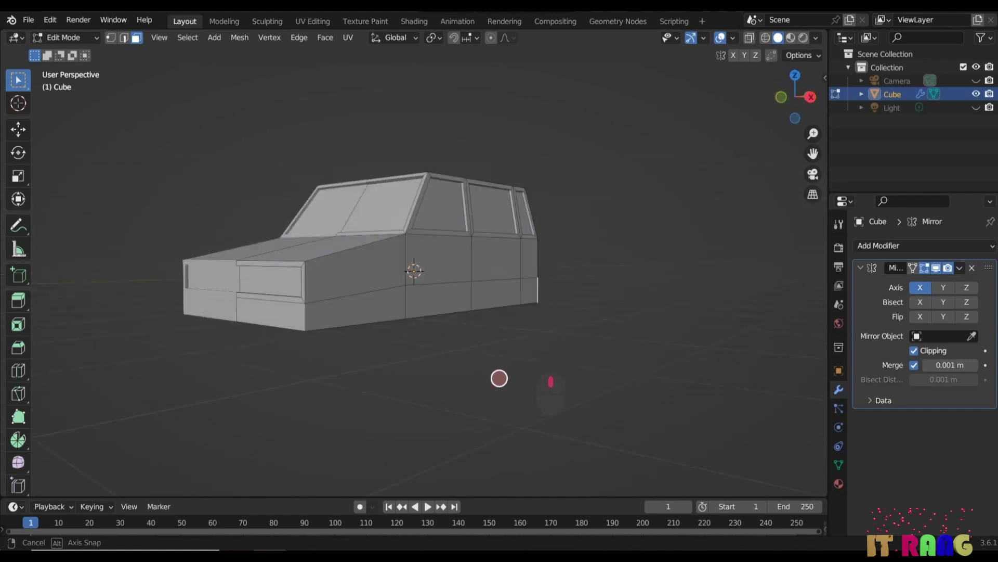
left_click(284, 318)
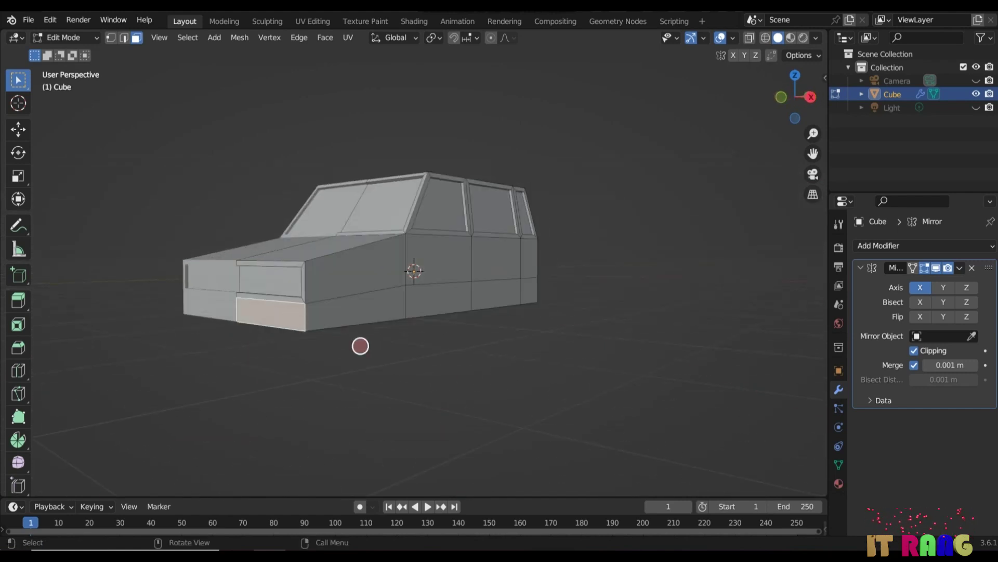
mouse_move(425, 373)
middle_mouse_down()
mouse_move(522, 356)
mouse_move(348, 377)
mouse_move(423, 372)
middle_mouse_up()
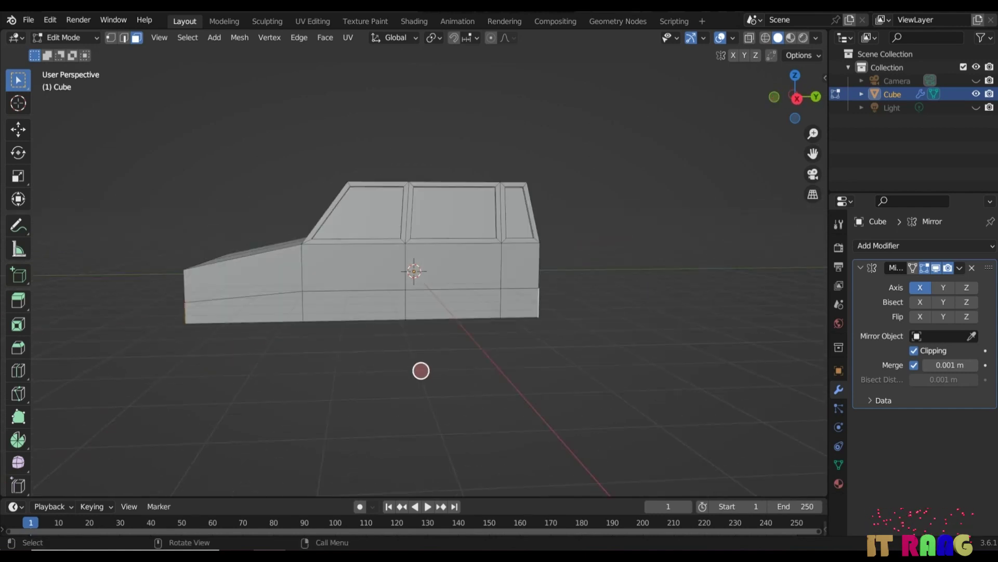
key("KP_3")
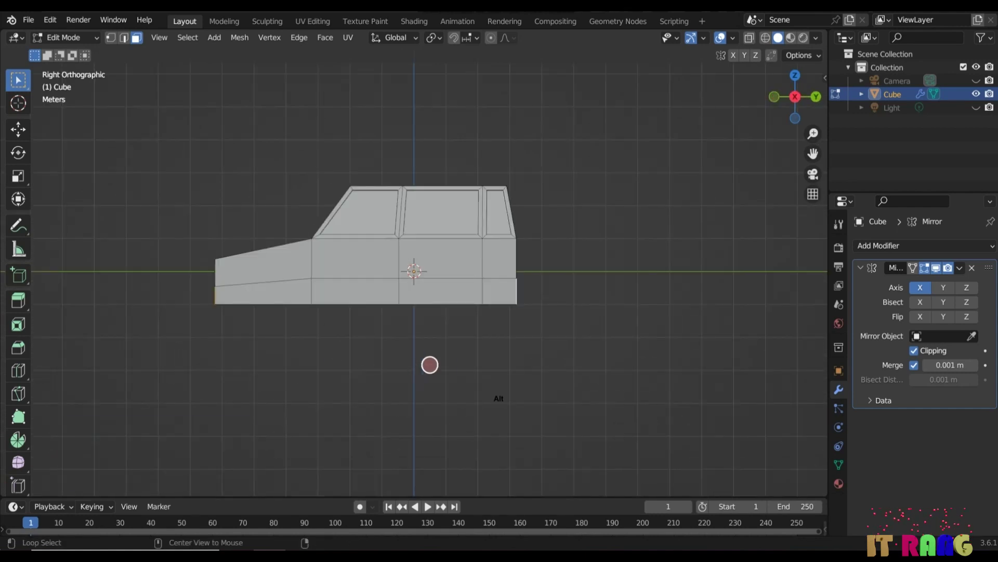
key("alt+e")
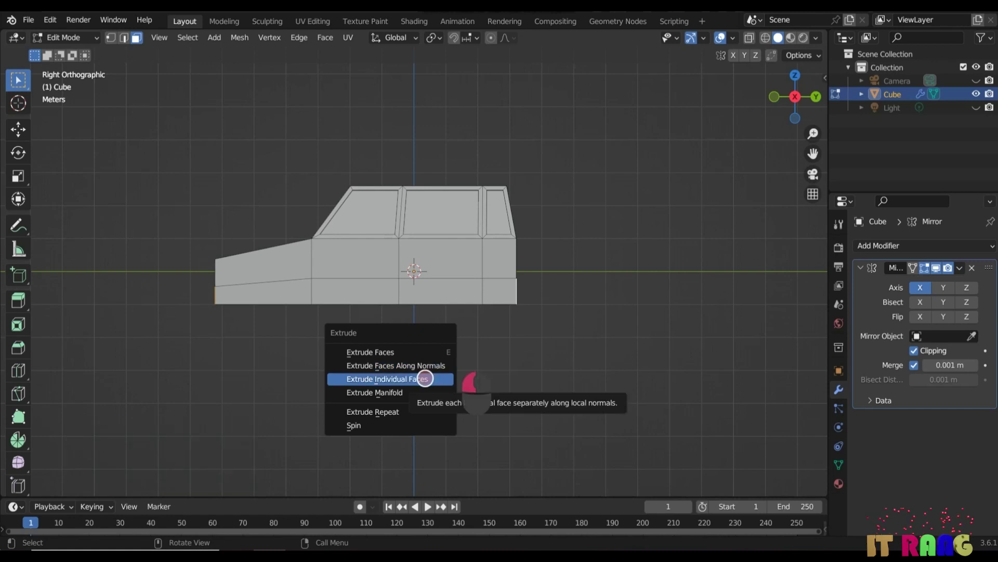
left_click(425, 378)
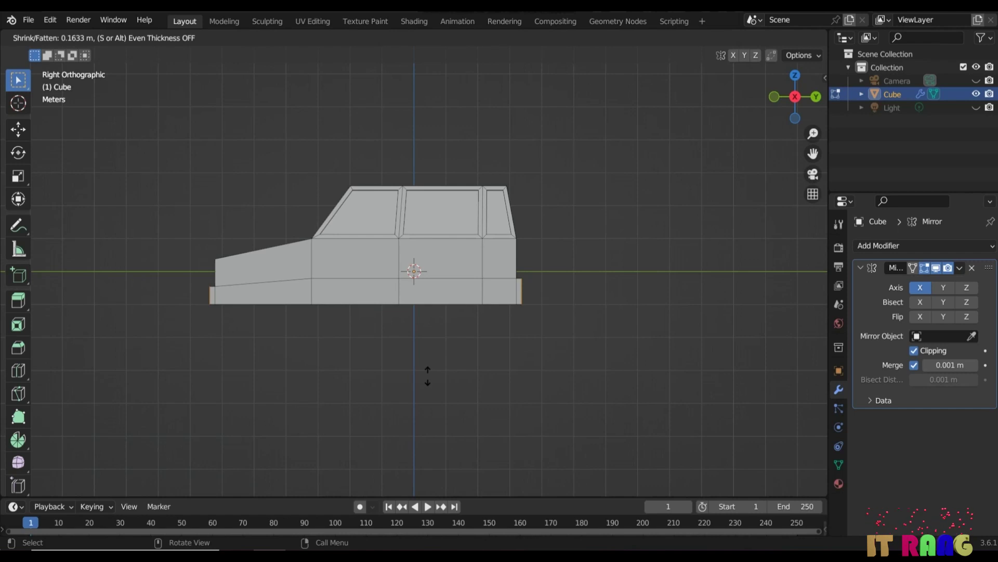
left_click(428, 376)
Select the lower rear side face and the rear bumper's end face and extrude both sideways, wrapping the bumper around the corner
middle_click_drag(428, 375, 530, 399)
left_click(493, 324)
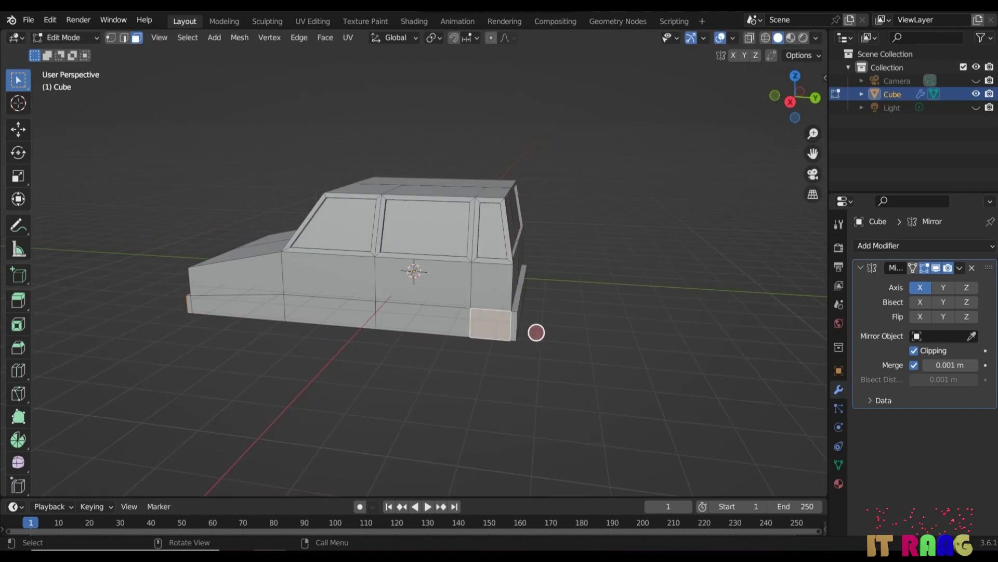
left_click(513, 325, "shift")
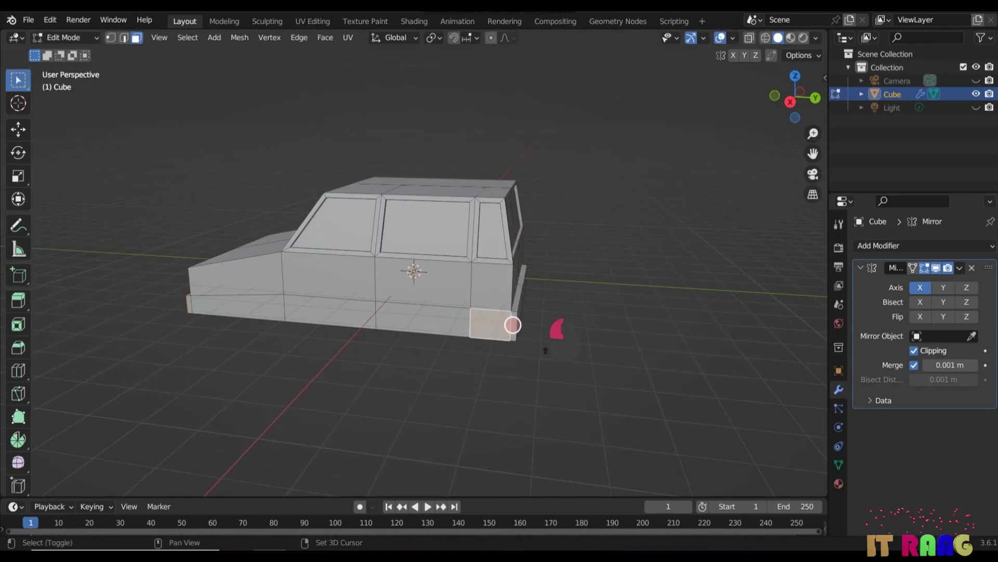
middle_click_drag(577, 352, 524, 373)
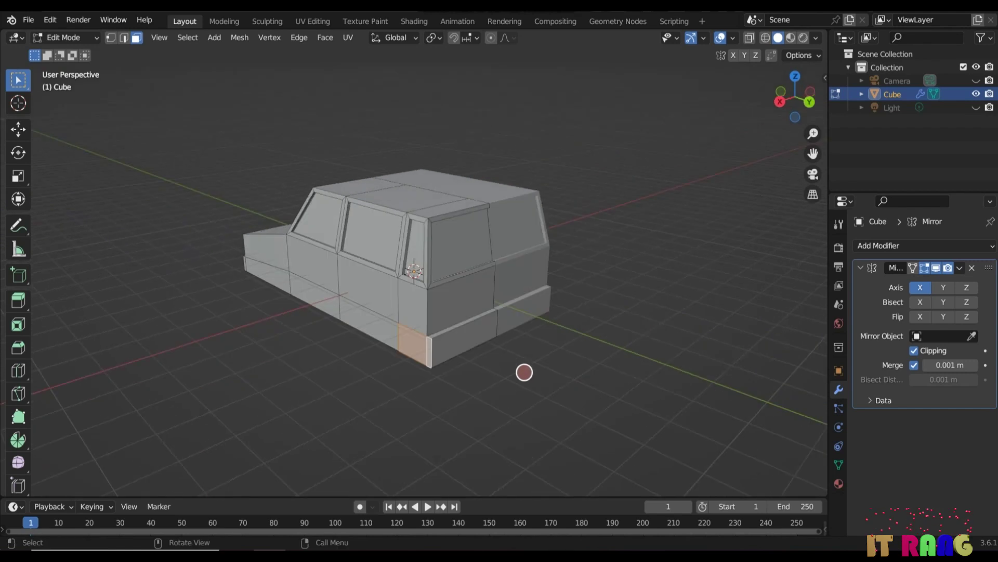
key("e")
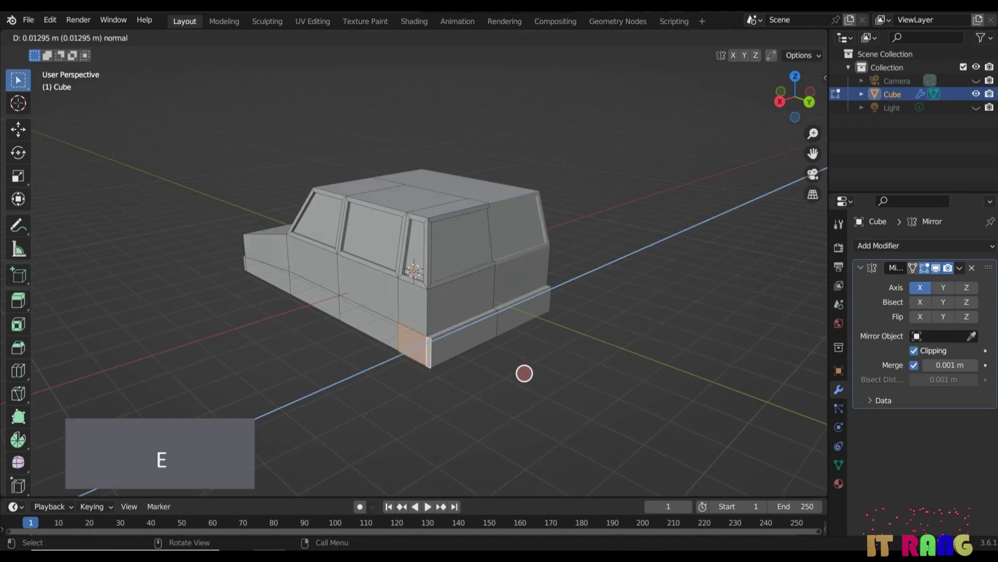
left_click(519, 375)
Add a vertical loop cut across the hood section and slide it toward the front by a factor of about 0.58
middle_click_drag(520, 375, 264, 379)
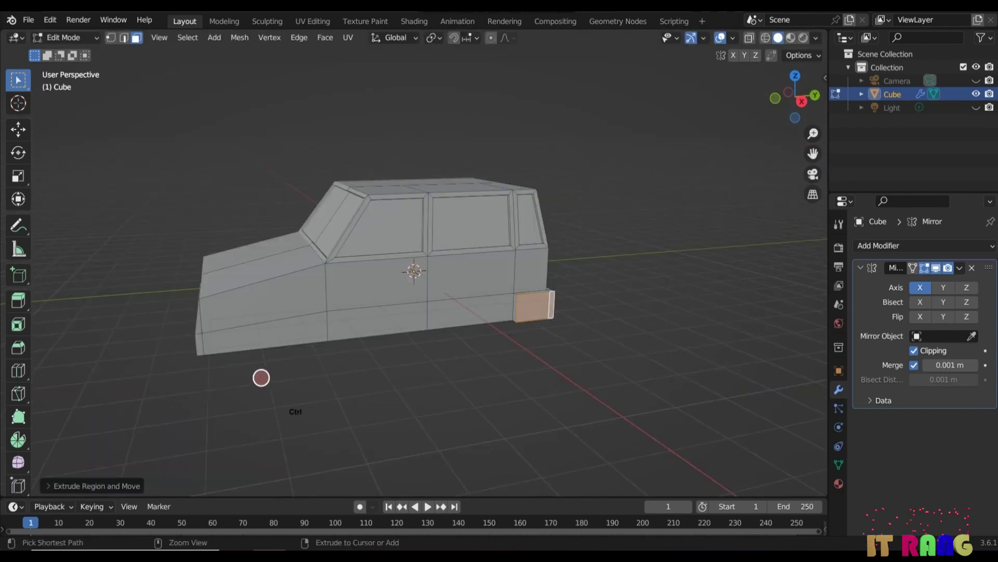
key("ctrl+r")
left_click(236, 326)
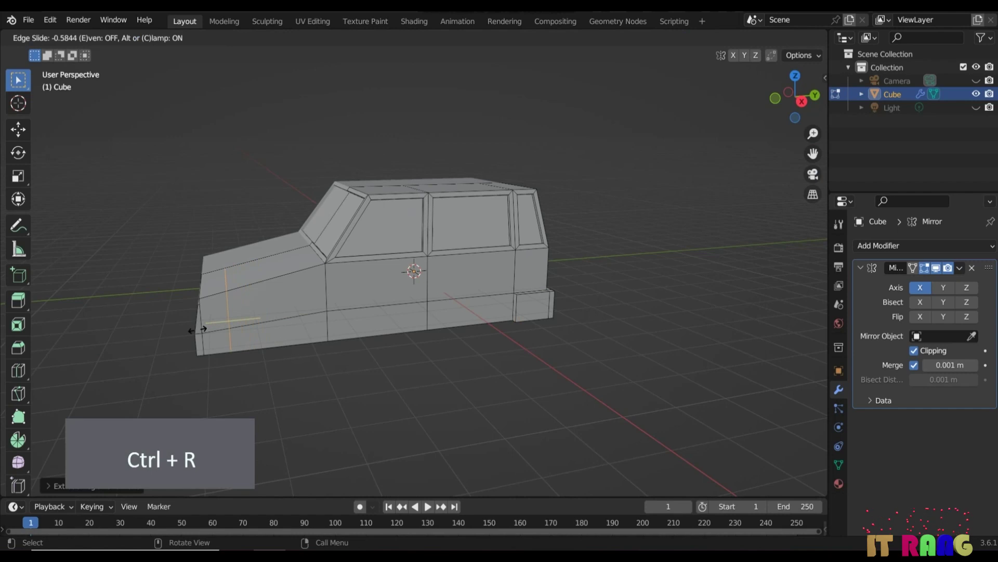
left_click(197, 329)
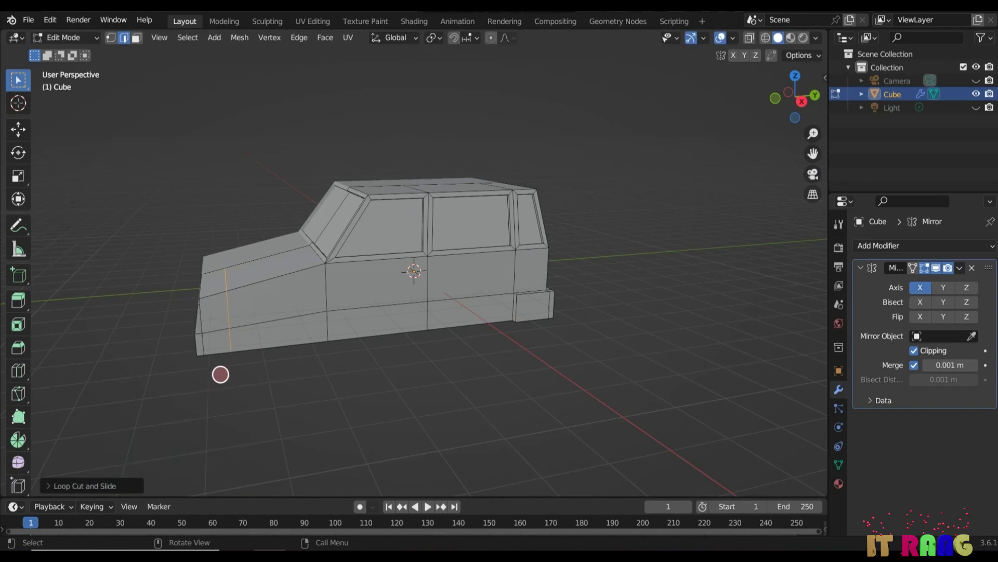
In face mode, extrude the lower front side face and front bumper's end face sideways, and return to Object Mode
key("3")
left_click(219, 343)
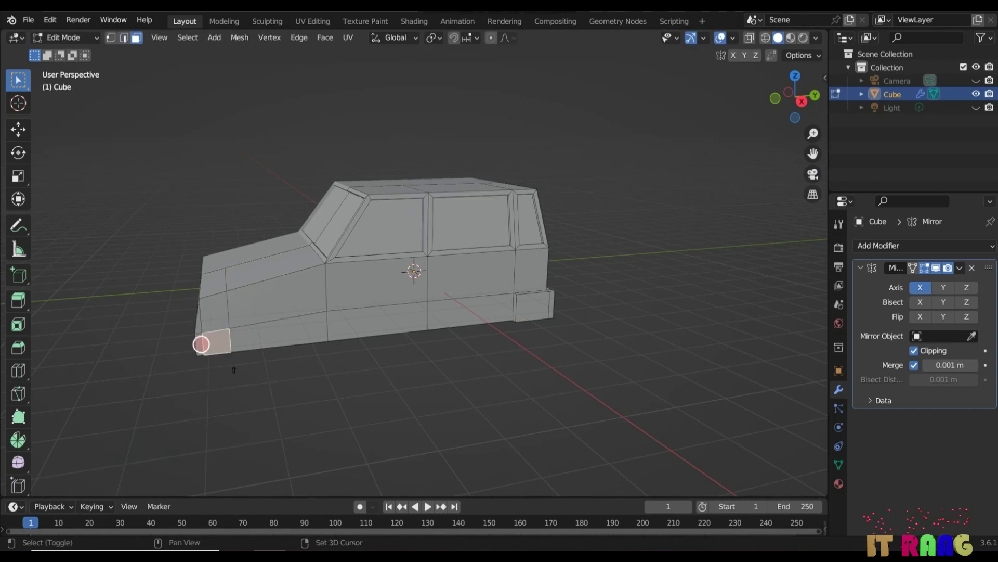
middle_click_drag(207, 388, 283, 402)
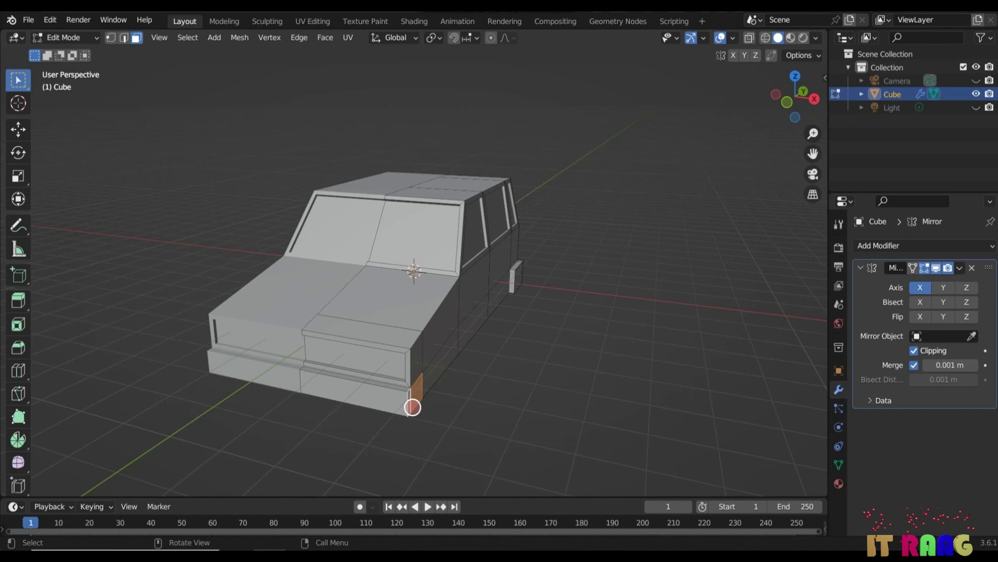
key("e")
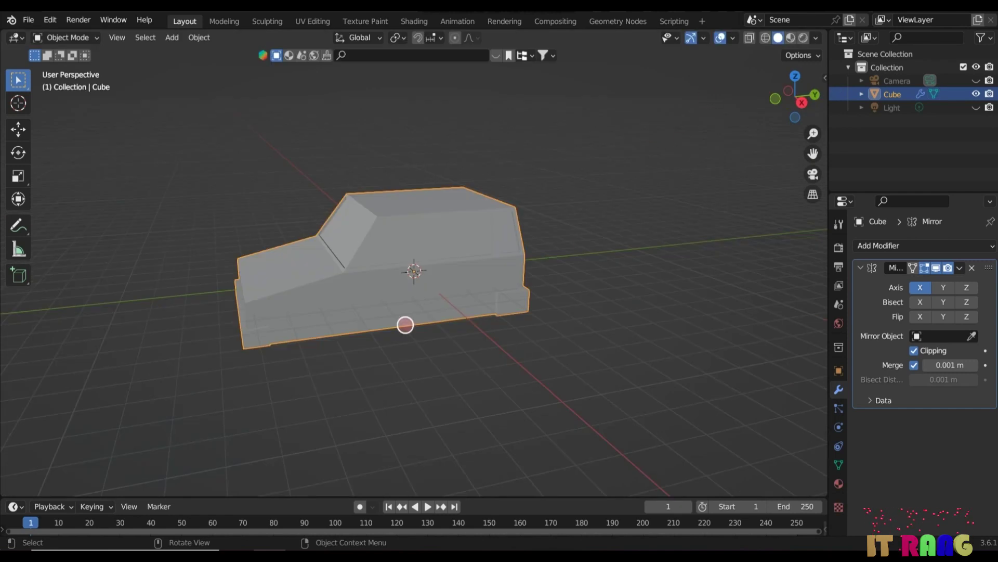
Add a cylinder mesh for the wheel and rotate it 90° around the global Y axis
key("shift+a")
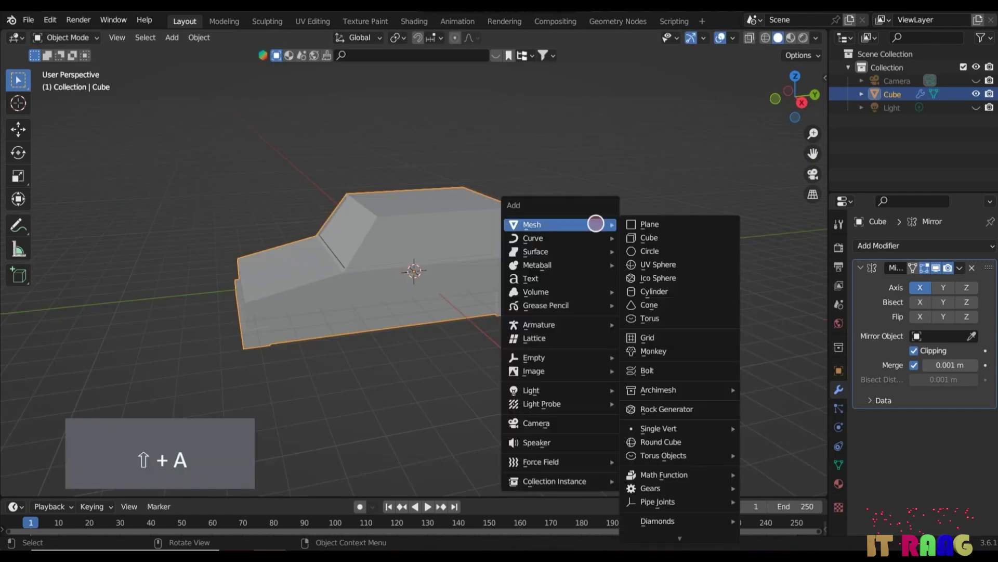
left_click(660, 291)
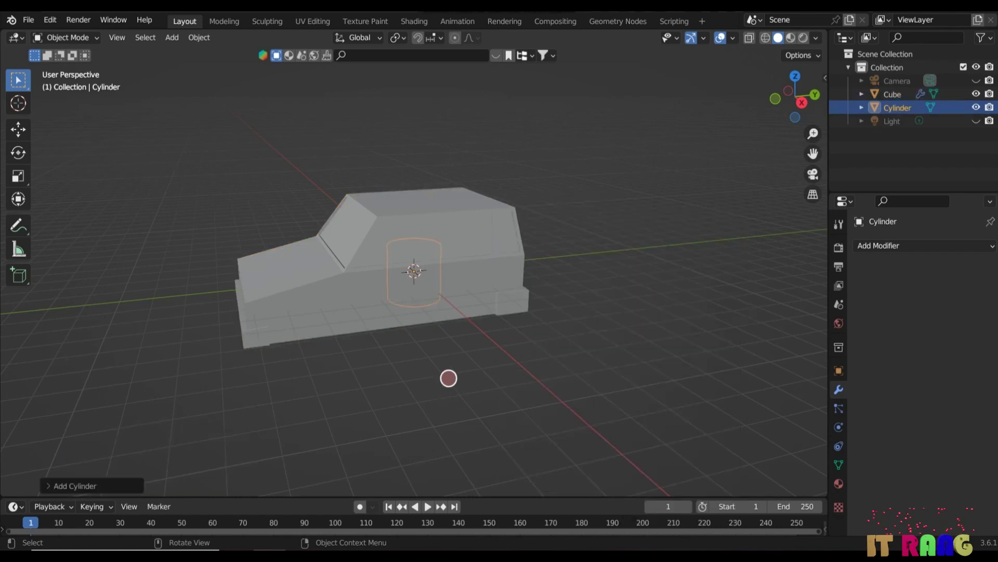
key("r")
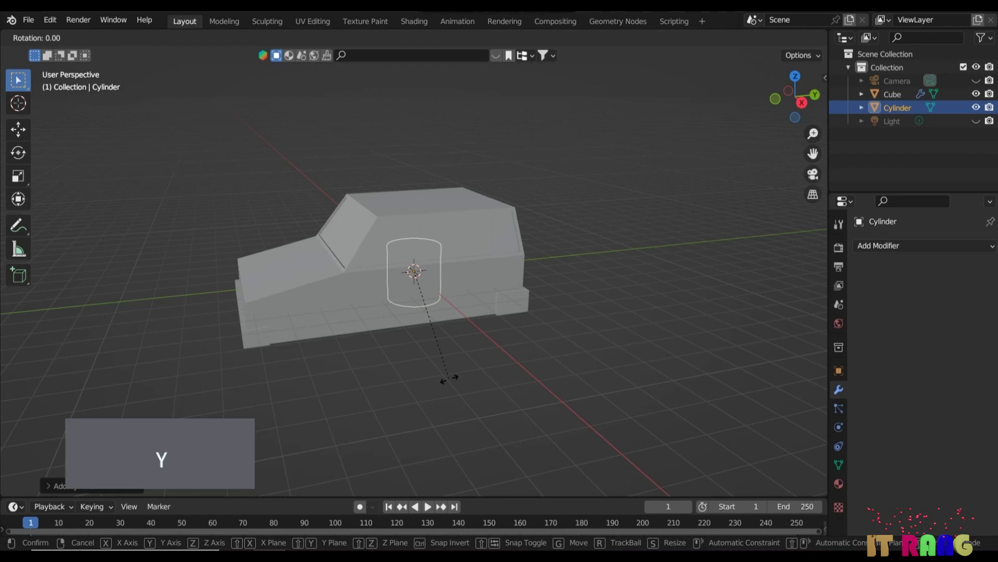
type("y90")
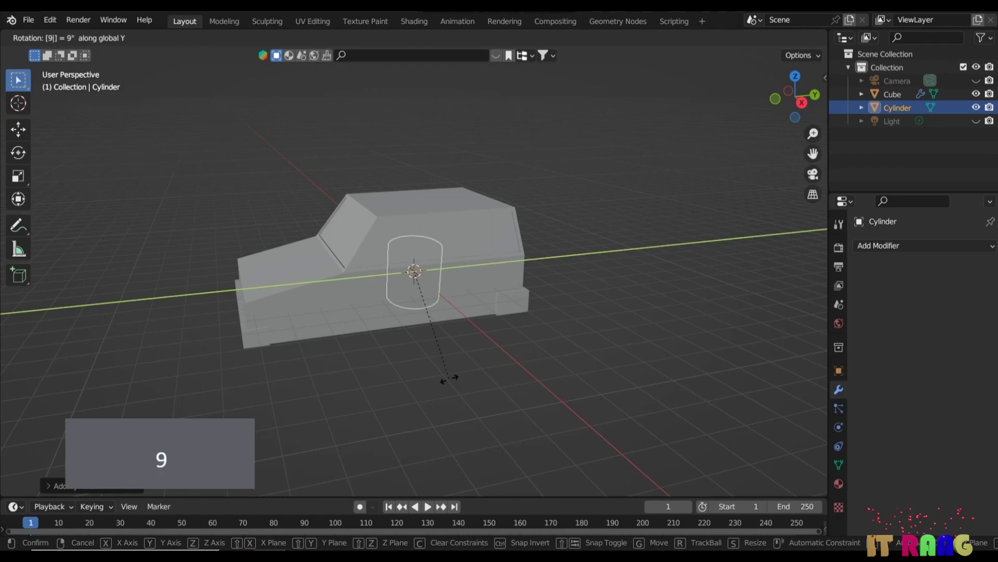
key("Return")
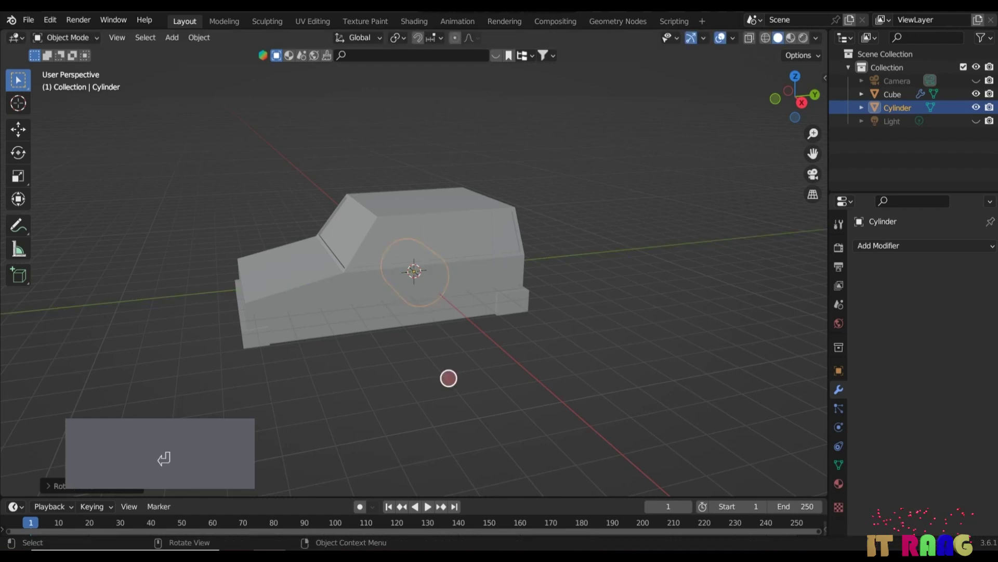
Move the cylinder along the X axis until it sits outside the car body's side
key("g")
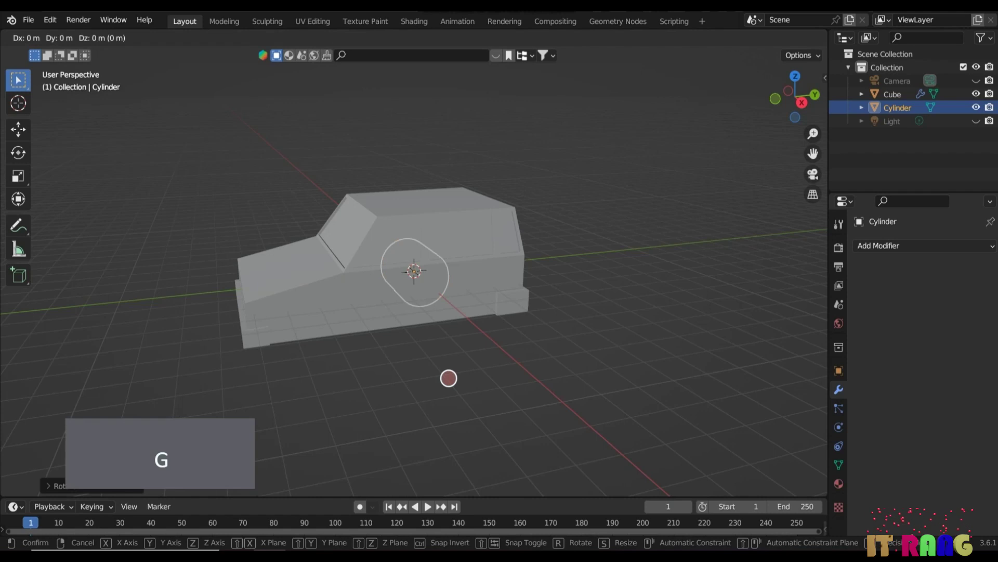
key("x")
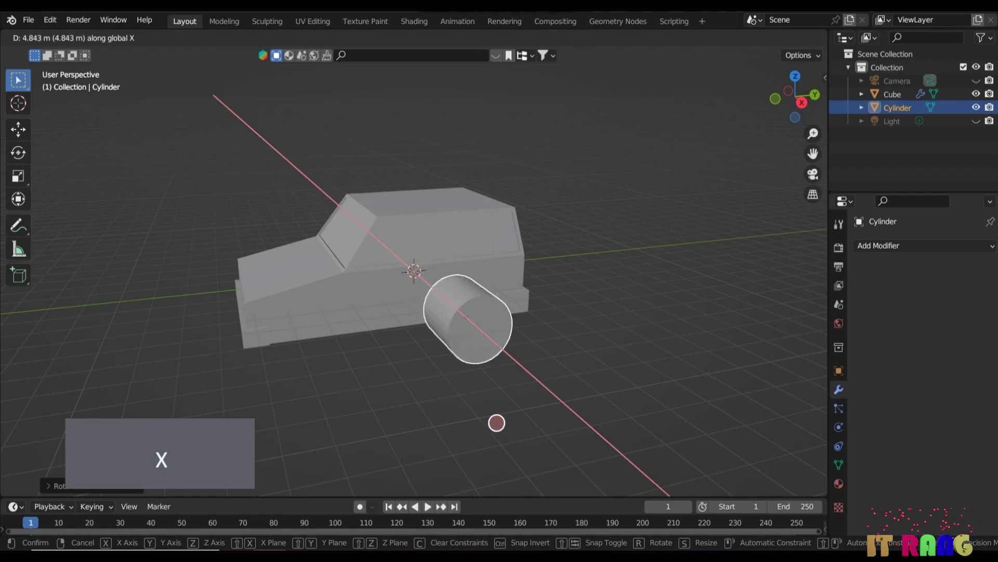
left_click(486, 399)
In the right orthographic view, move the cylinder along Y to the front wheel position and lower it along Z toward the body's bottom edge
key("3")
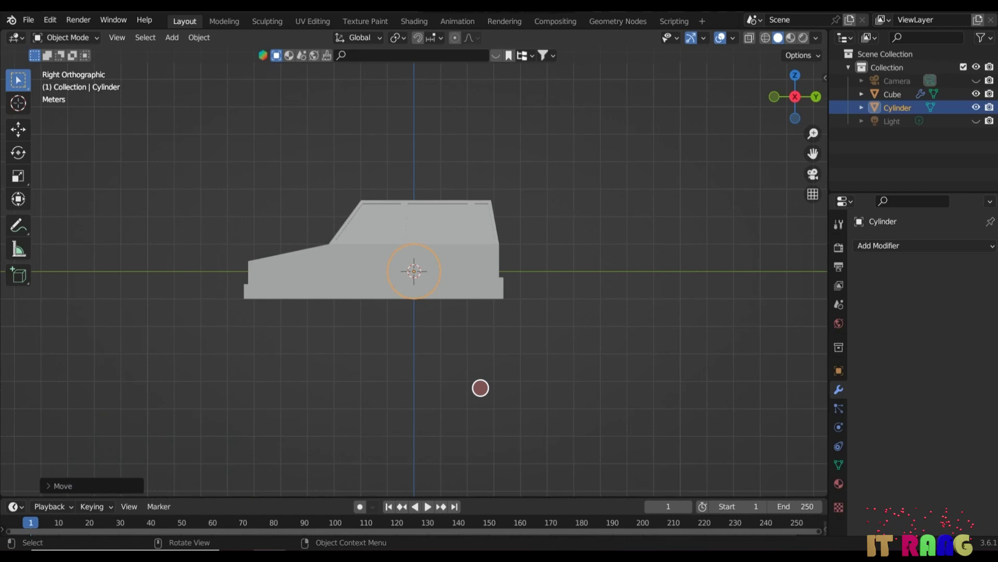
key("g")
key("y")
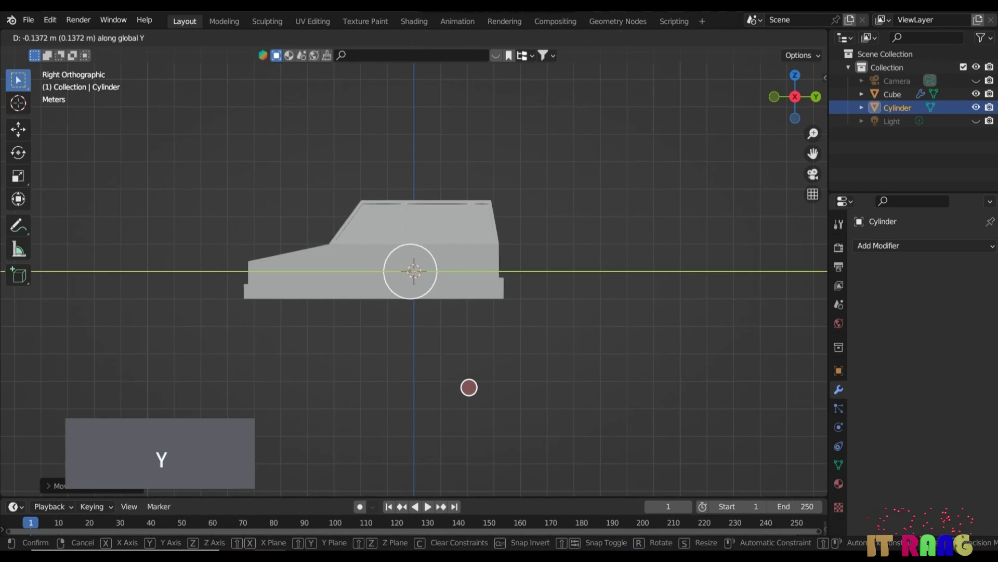
left_click(353, 387)
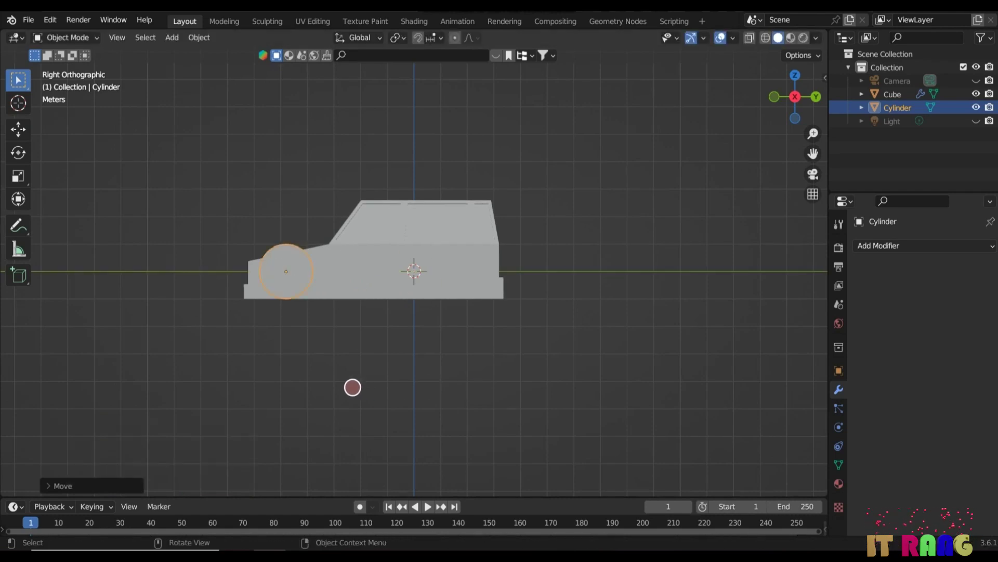
key("g")
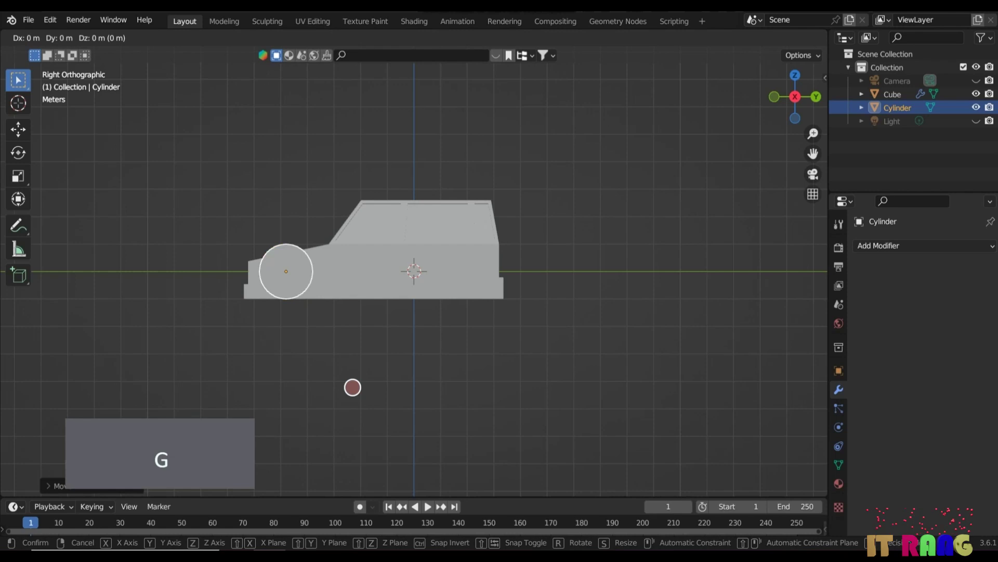
key("z")
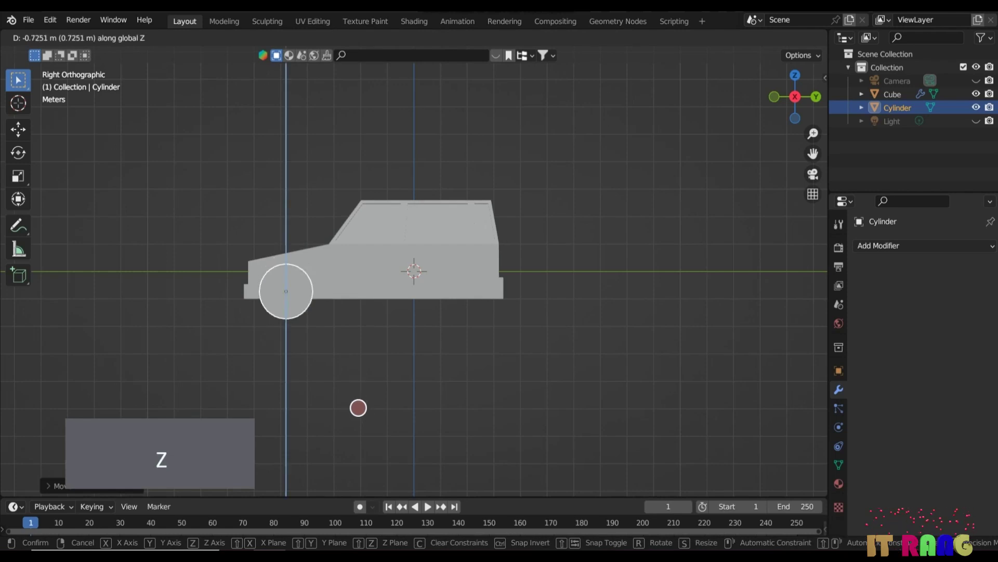
left_click(359, 408)
Scale the wheel cylinder down slightly and lower it by about 0.12 m along the Z axis
key("s")
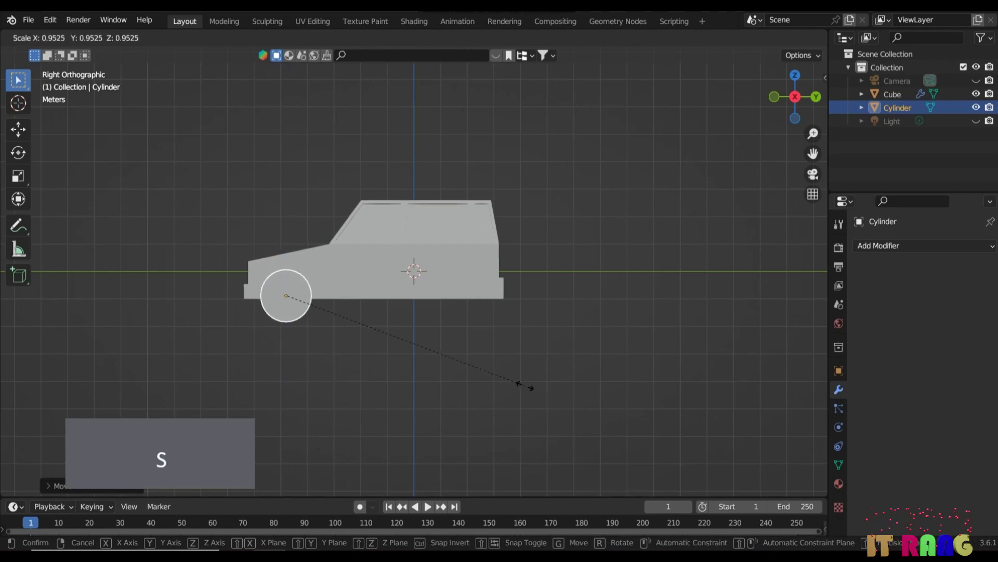
left_click(486, 338)
key("g")
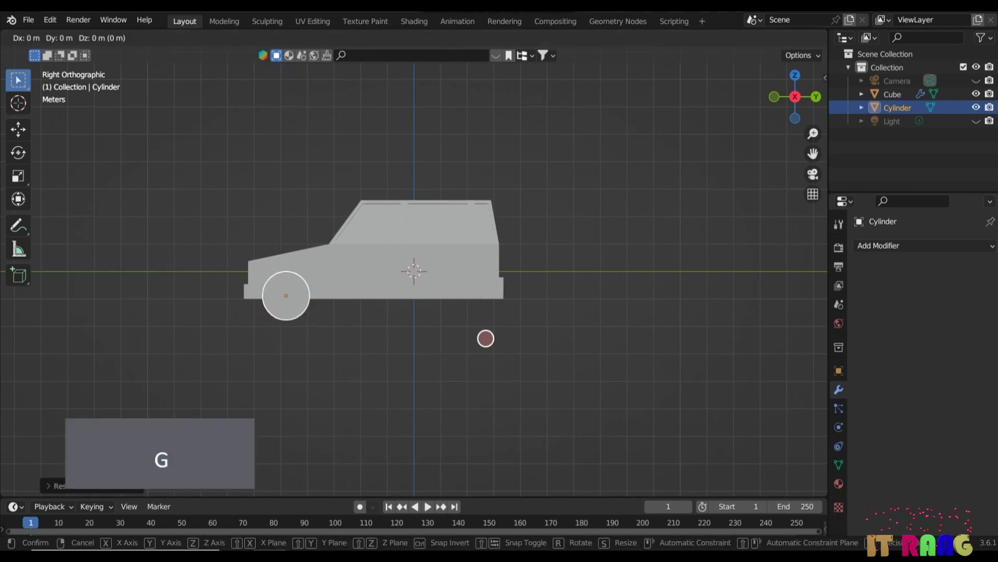
key("z")
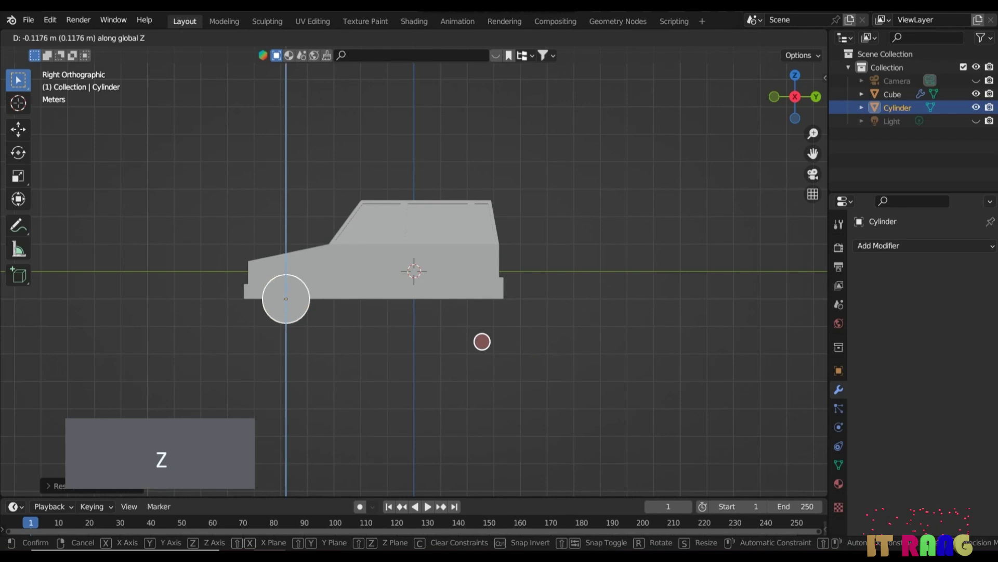
left_click(481, 342)
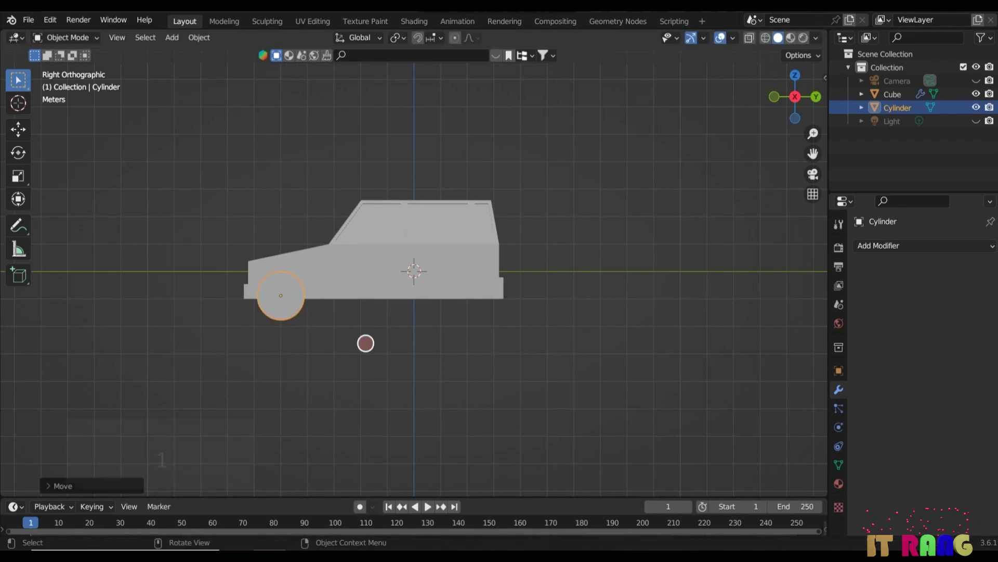
In the front orthographic view, move the wheel cylinder outward along the X axis by about 0.25 m
key("1")
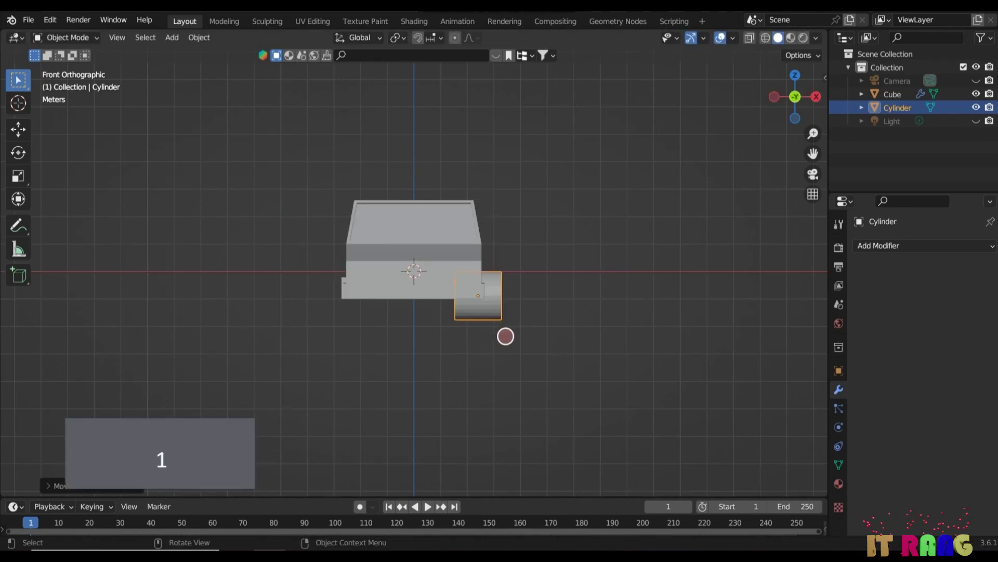
key("g")
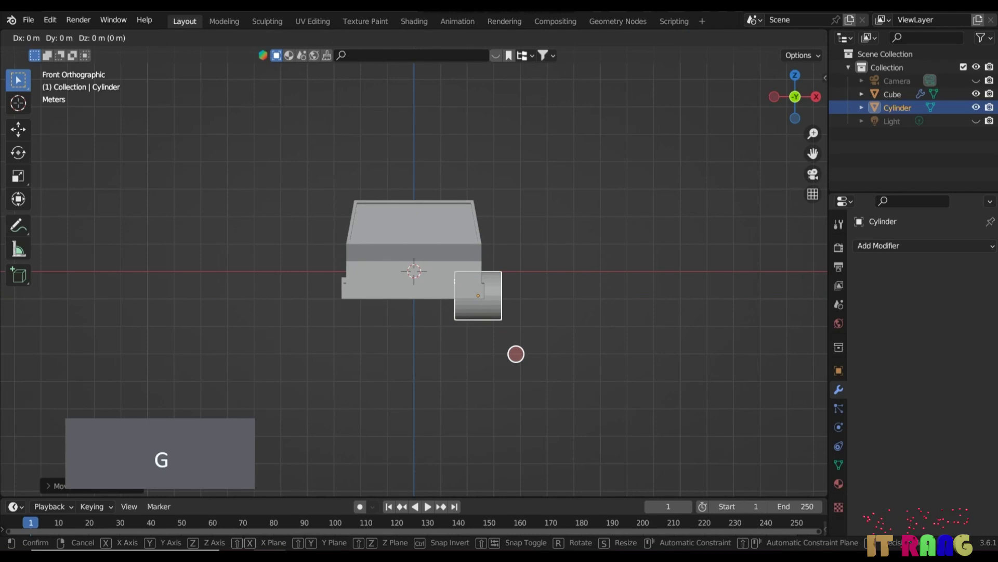
key("x")
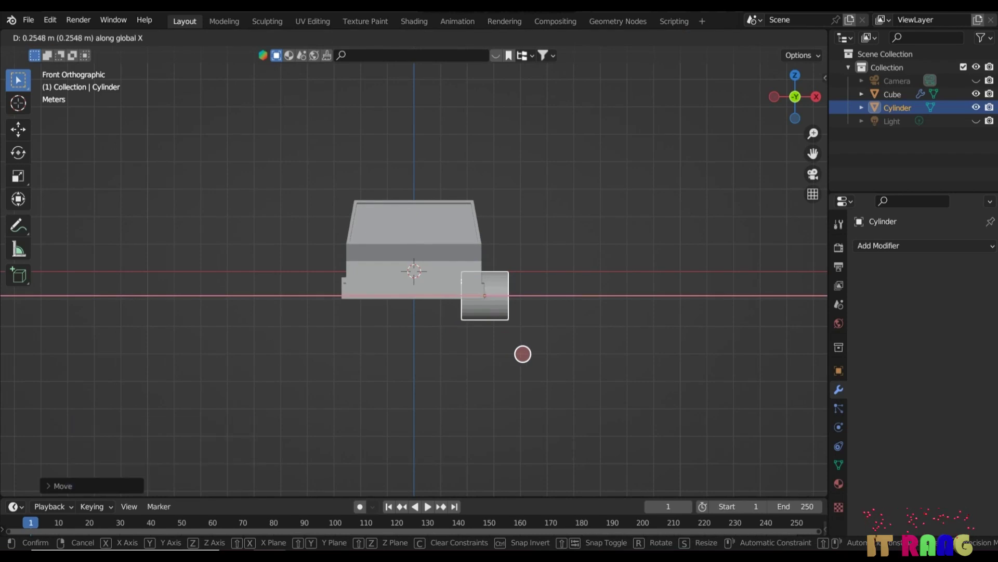
left_click(524, 353)
In the right orthographic view, duplicate the wheel cylinder and move the copy along the Y axis to the rear wheel position
key("KP_3")
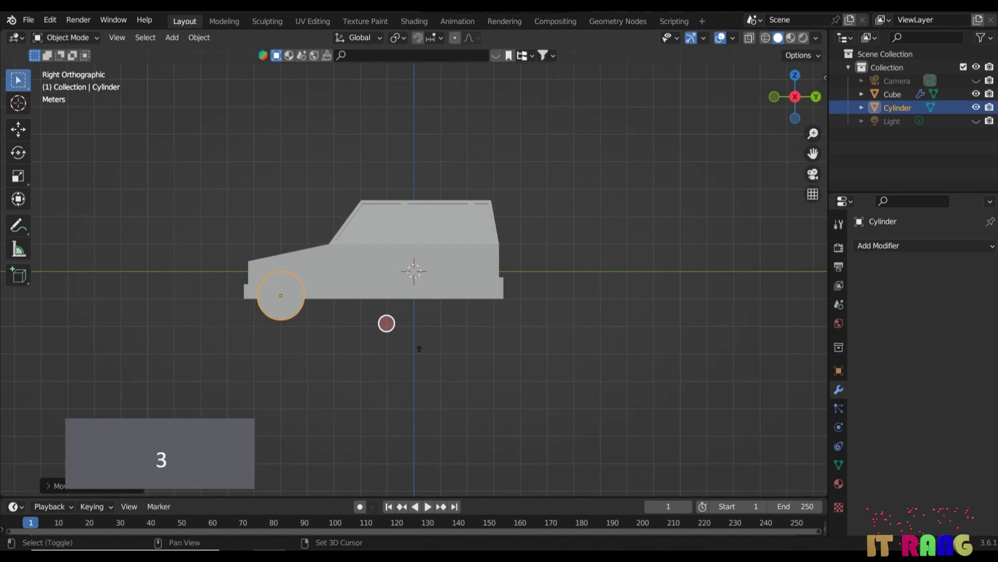
key("shift+d")
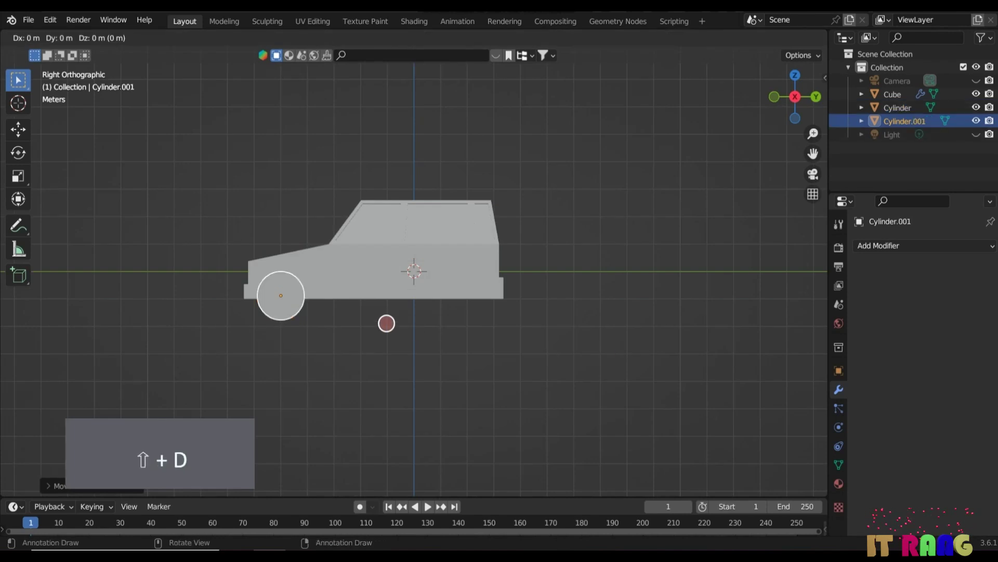
key("y")
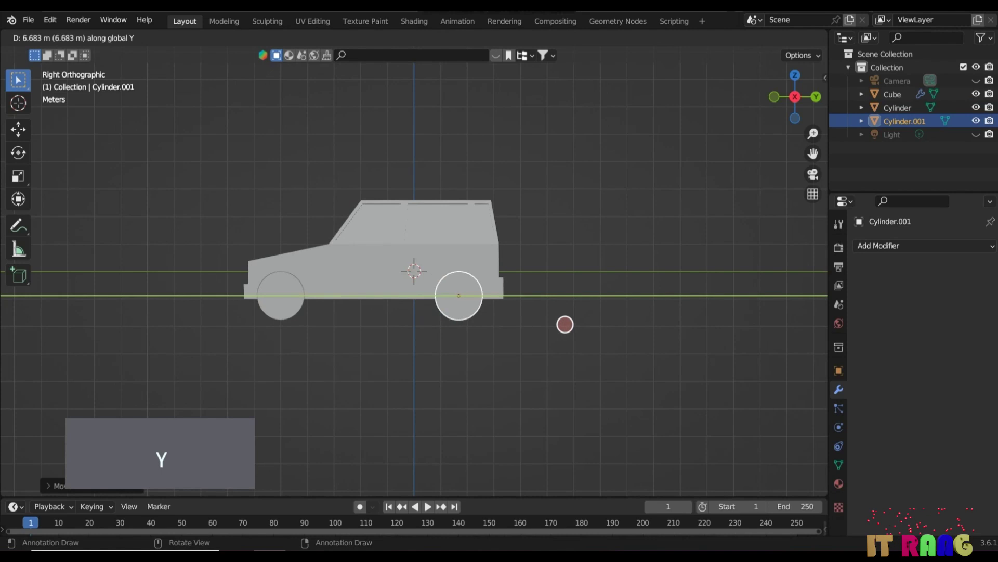
left_click(571, 326)
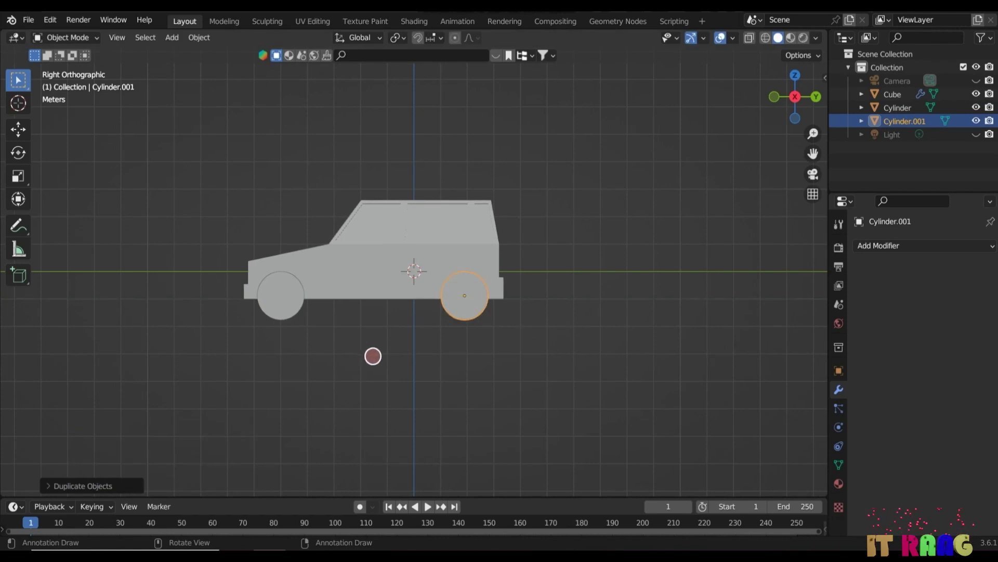
Select the front cylinder together with the rear one and join them into a single object
scroll(372, 356, "up", 1)
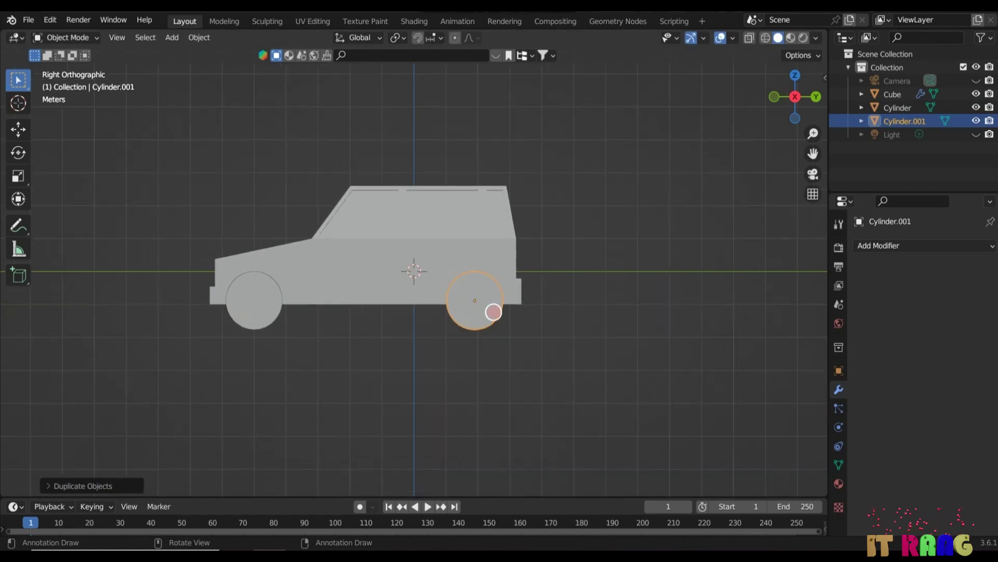
left_click(263, 310, "shift")
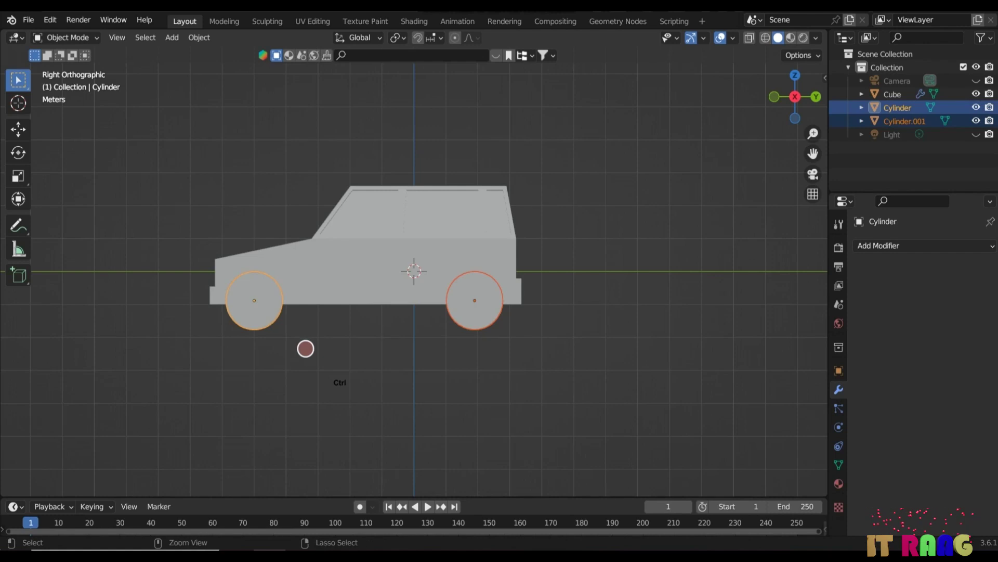
key("ctrl+j")
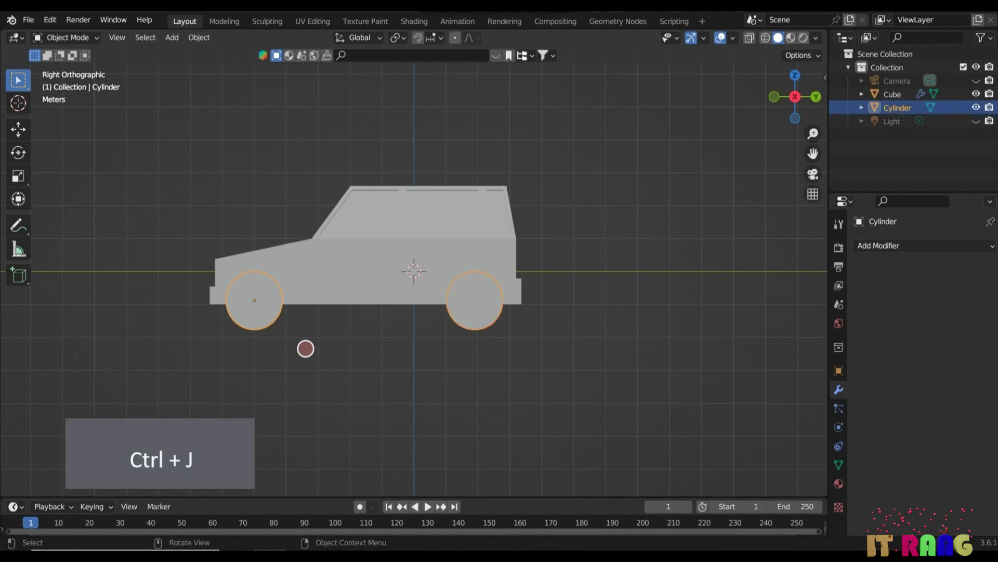
In wireframe shading, add a Boolean Difference modifier to the car body with Cylinder as the cutting object, and apply it
key("shift+z")
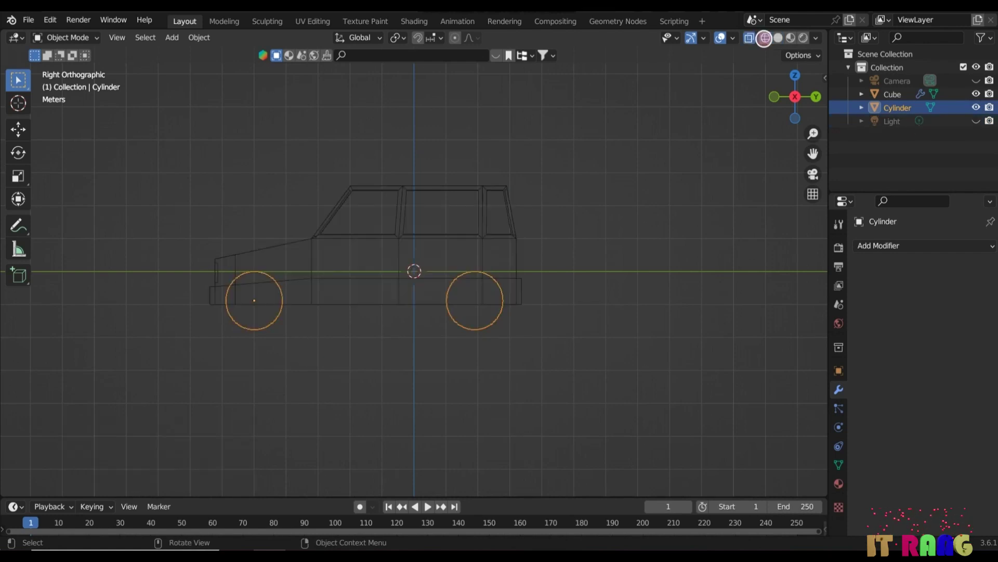
middle_click_drag(377, 378, 396, 286)
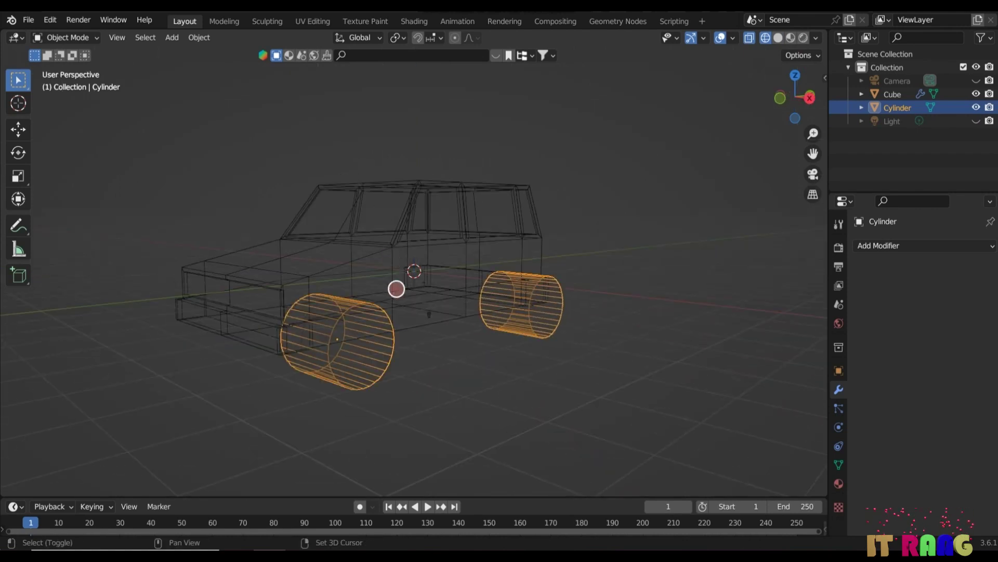
left_click(389, 246, "shift")
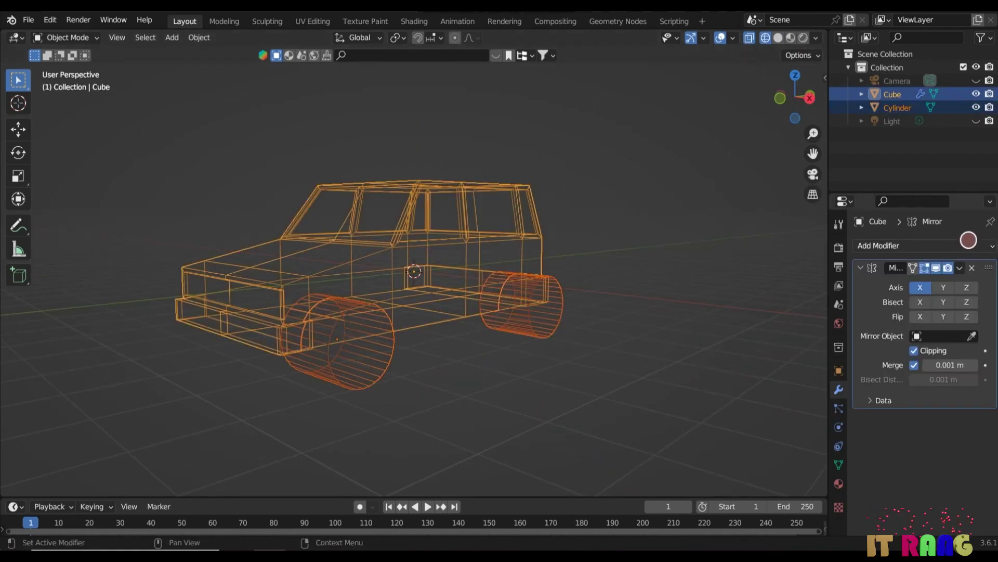
left_click(983, 245)
left_click(738, 312)
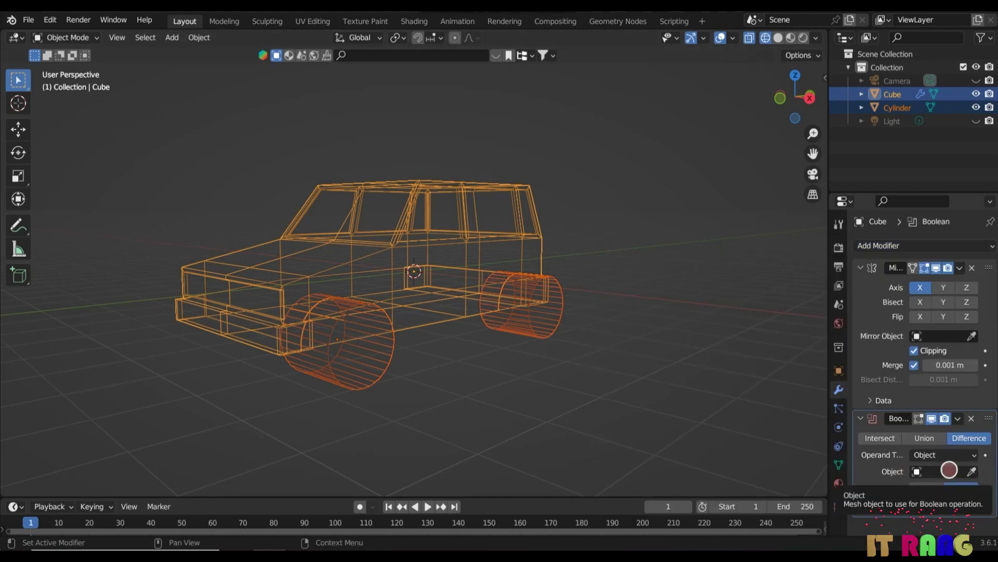
left_click(949, 471)
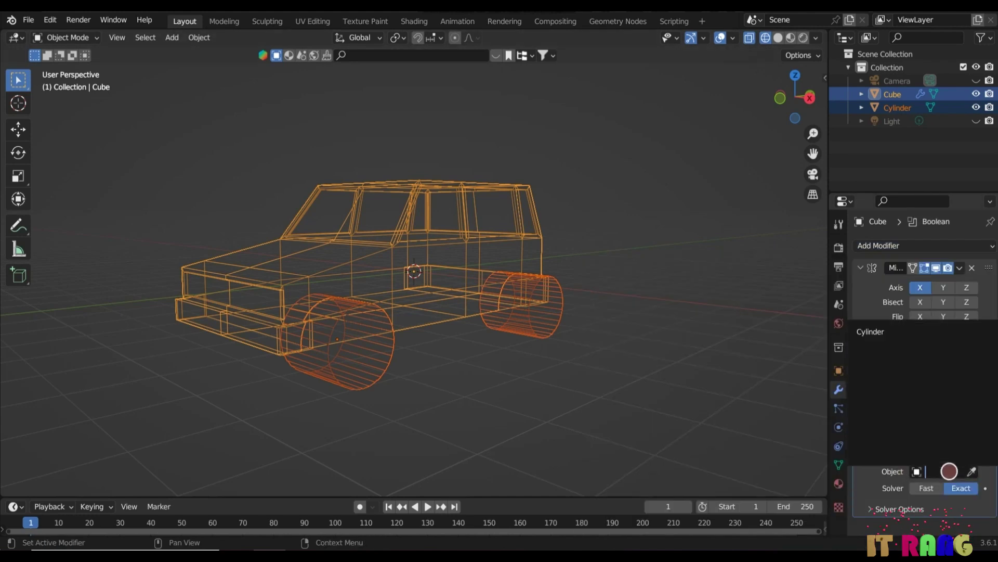
left_click(874, 331)
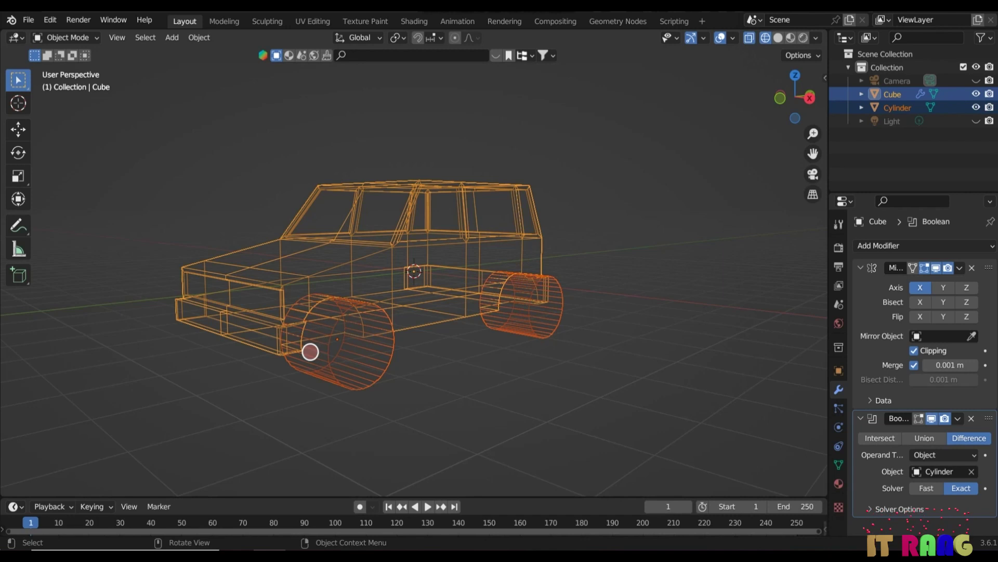
left_click(957, 417)
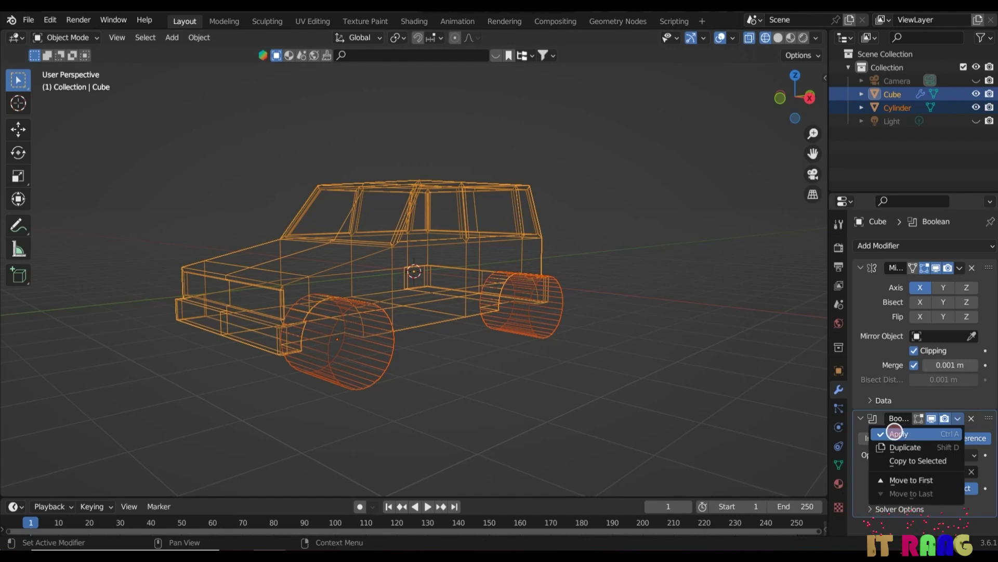
left_click(900, 433)
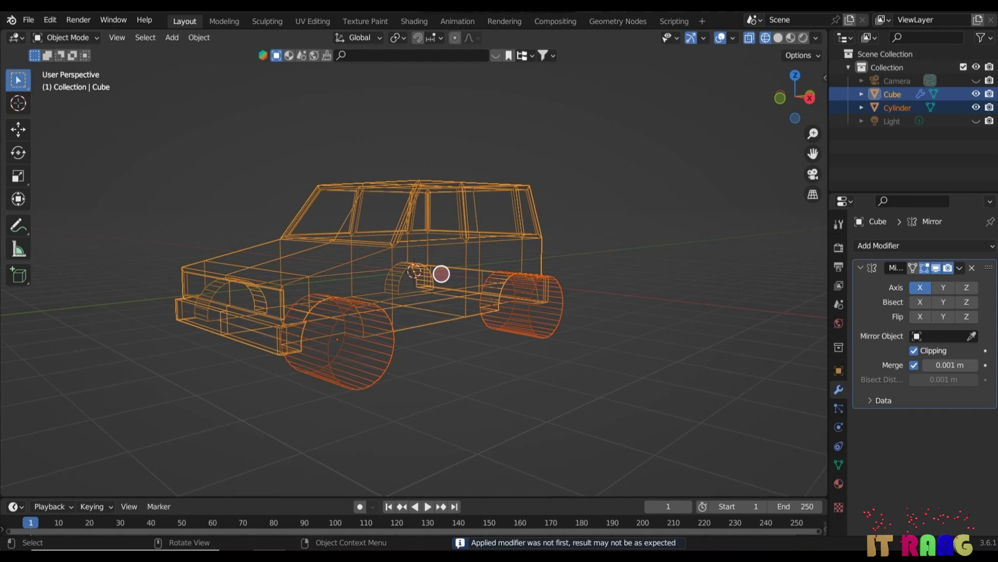
Delete the joined cylinder object used as the cutter and switch the viewport back to solid shading
left_click(562, 353)
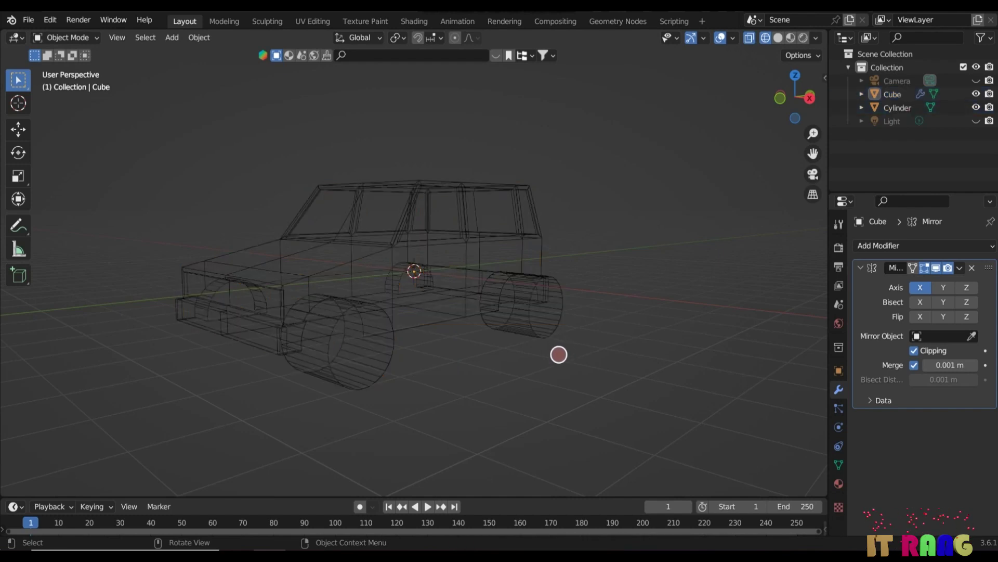
left_click(541, 318)
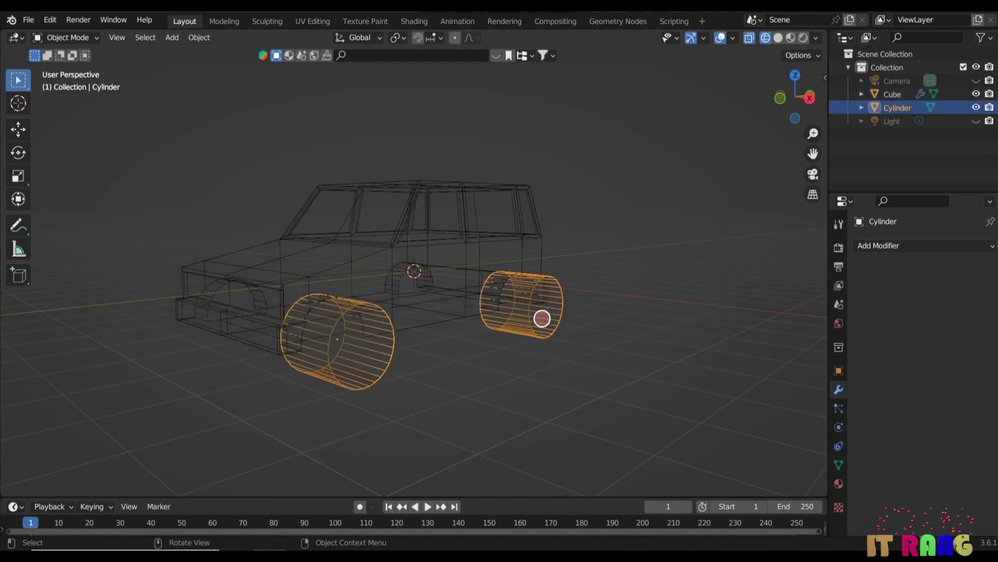
key("x")
left_click(603, 334)
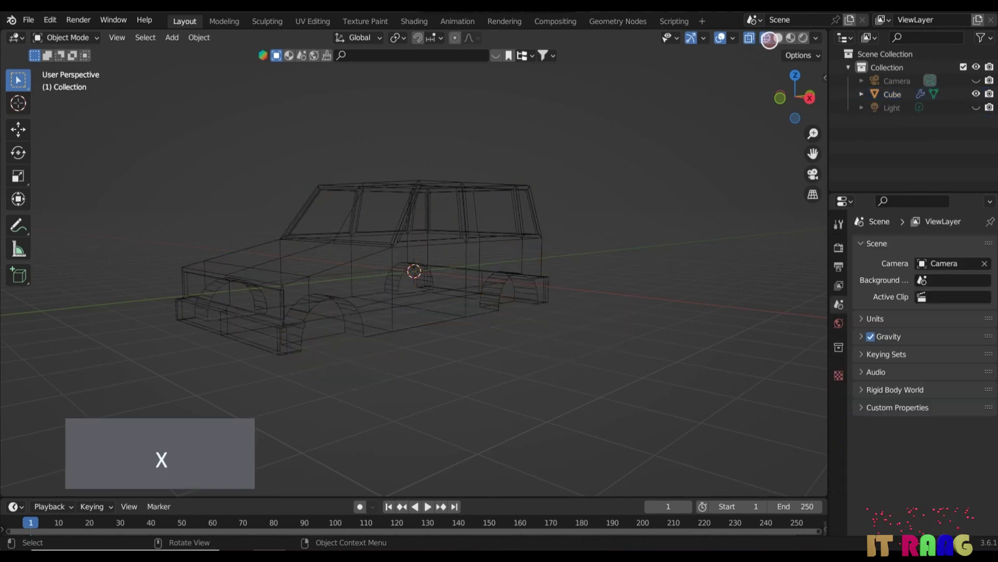
left_click(778, 37)
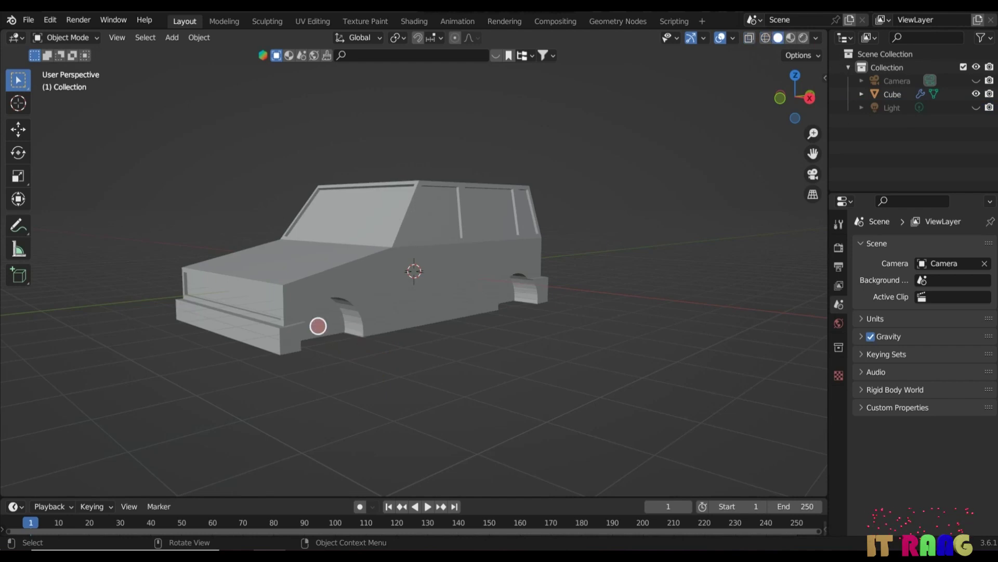
Enter Edit Mode on the car body in wireframe shading and disable Clipping in its Mirror modifier
middle_click_drag(527, 349, 463, 333)
left_click(458, 317)
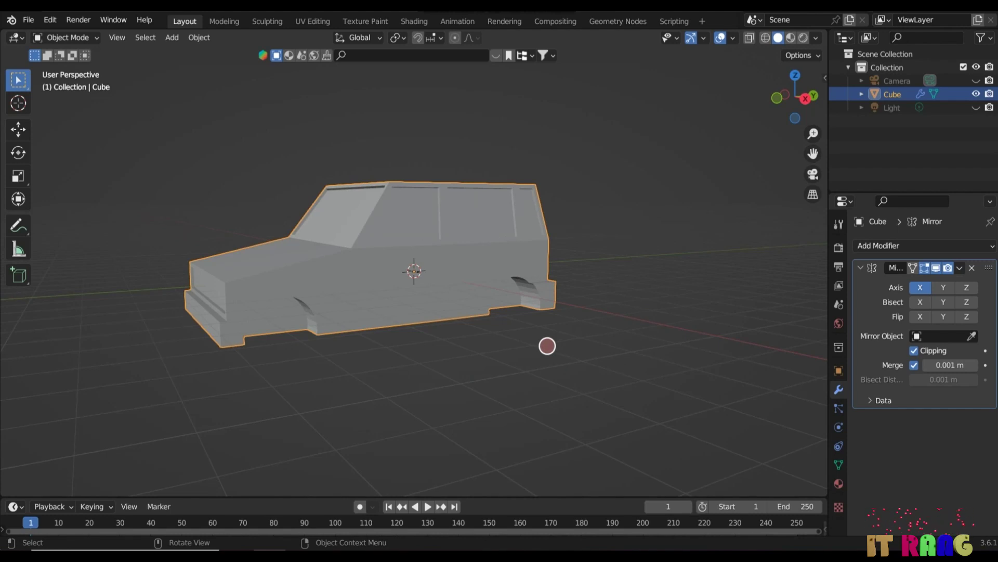
key("Tab")
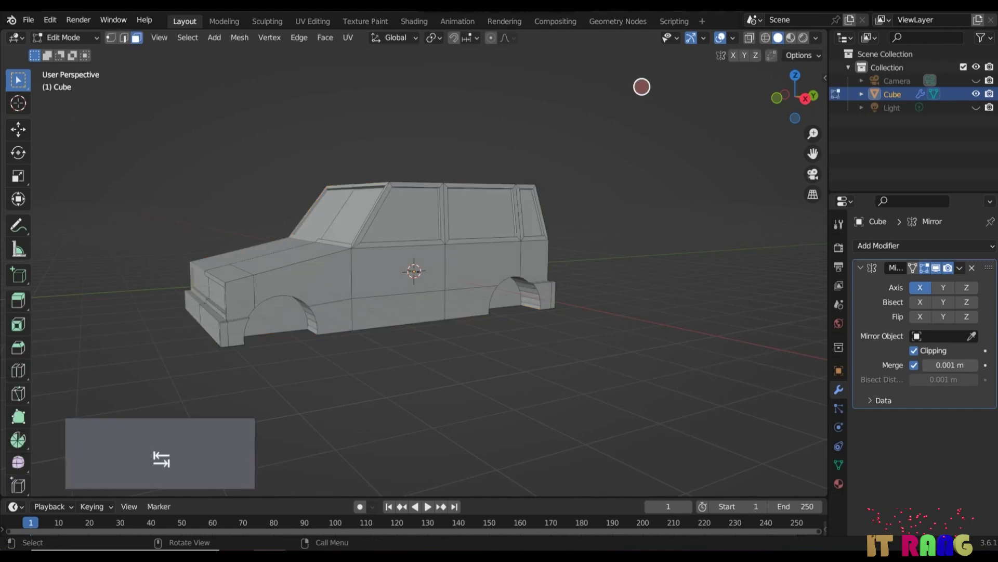
left_click(764, 38)
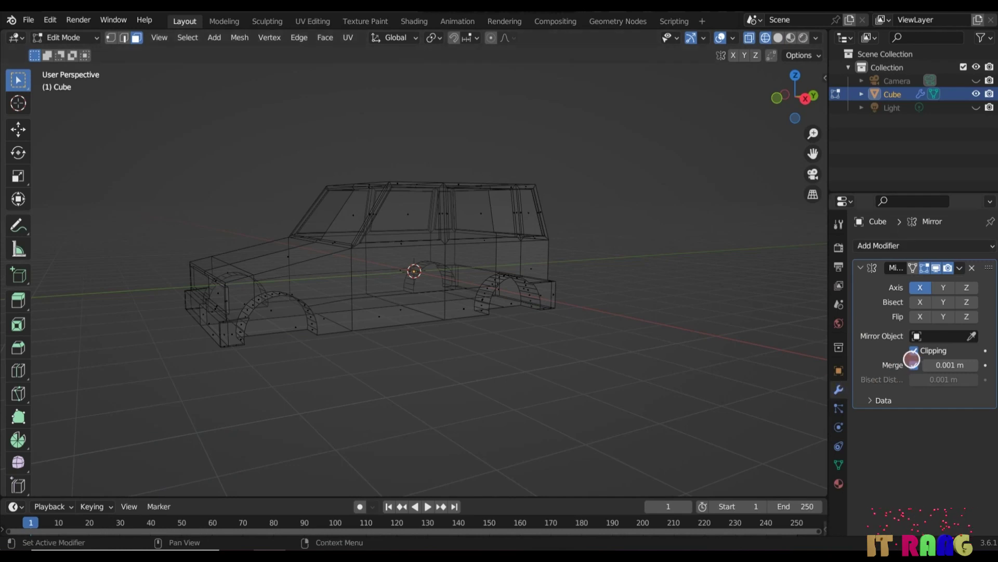
left_click(913, 350)
Add a cylinder to the car body's mesh and rotate it 90° around the global Y axis
key("shift+a")
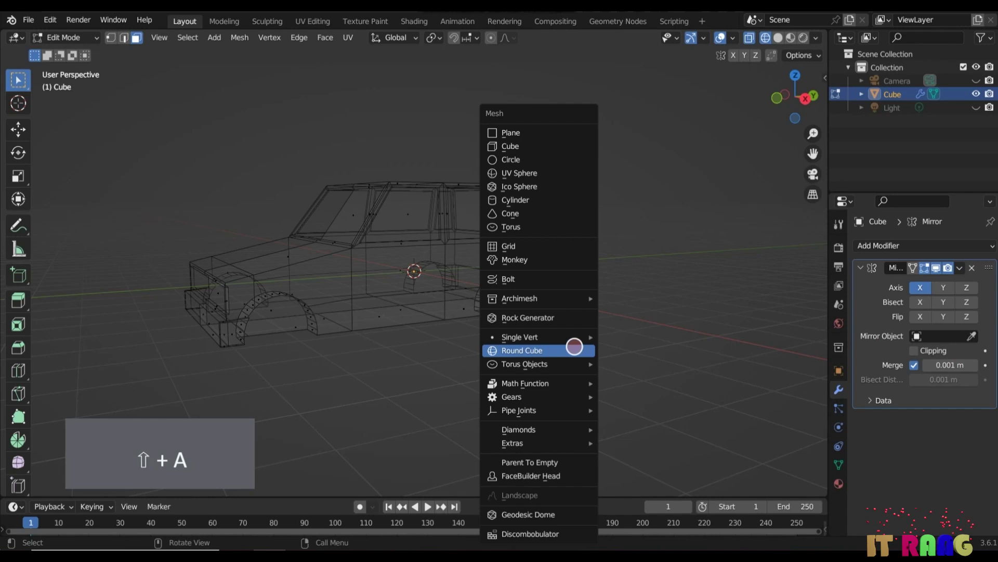
left_click(545, 200)
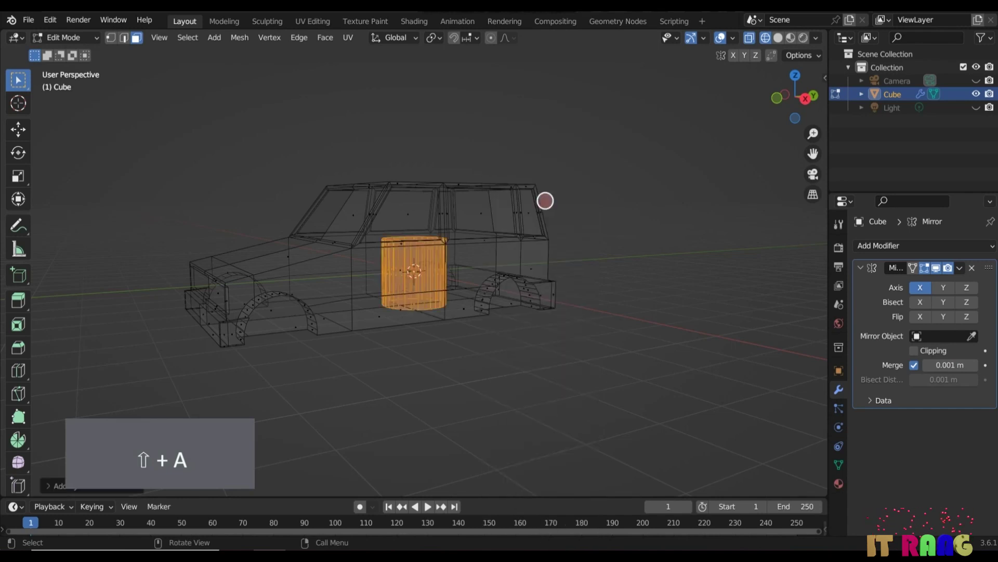
key("r")
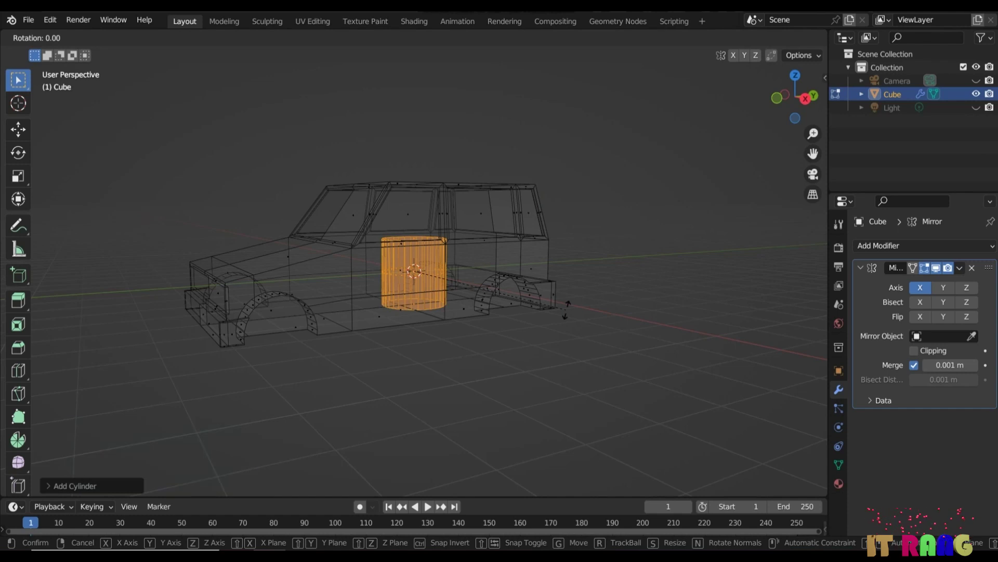
key("y")
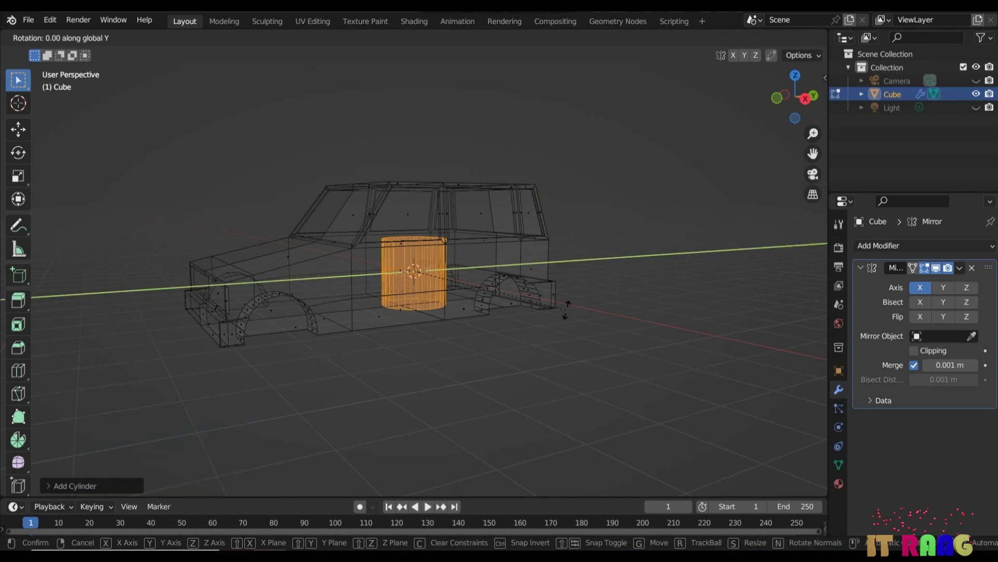
key("9")
key("0")
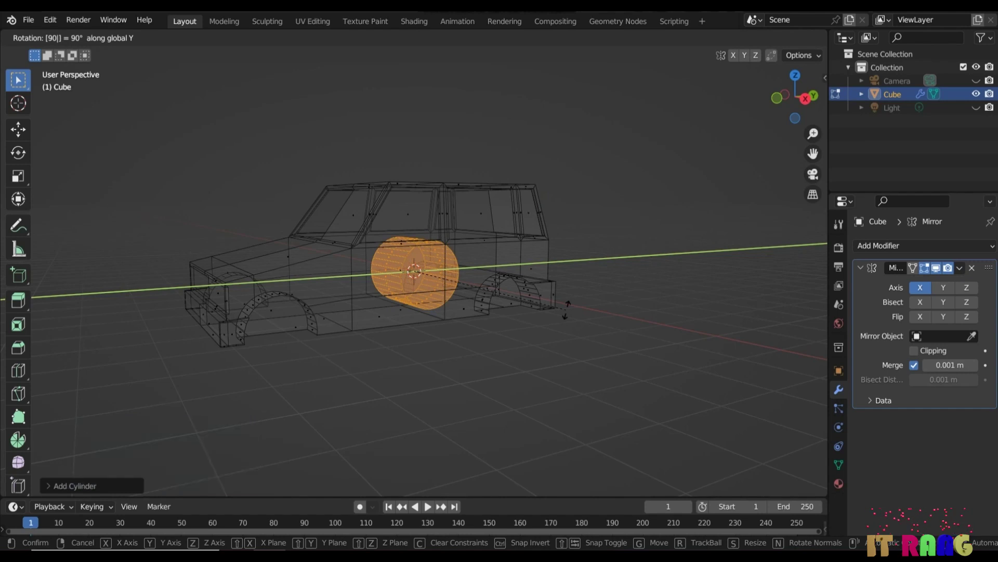
left_click(566, 309)
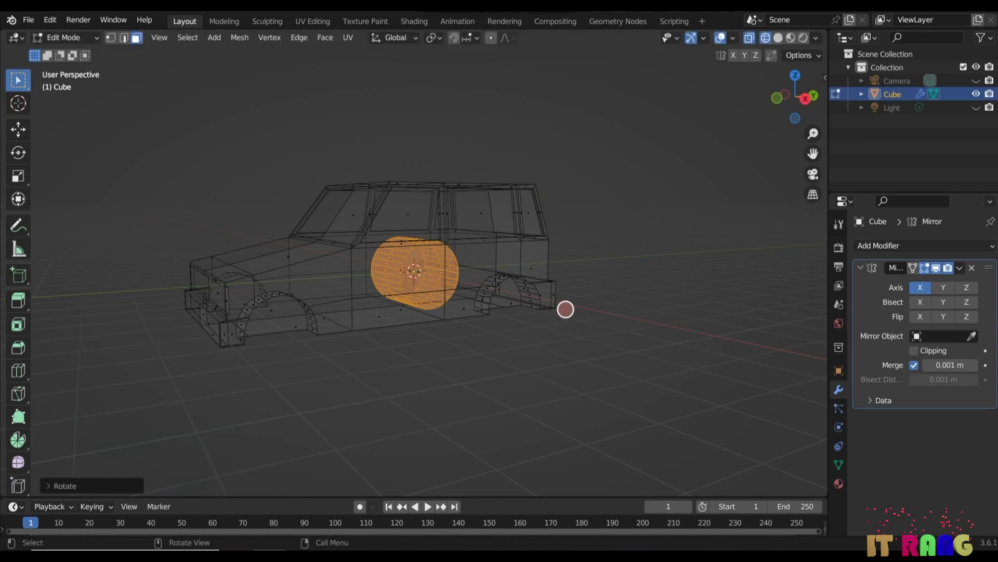
In the front orthographic view, scale the new cylinder to about 0.8 and narrow it along the X axis to a wheel's width
key("1")
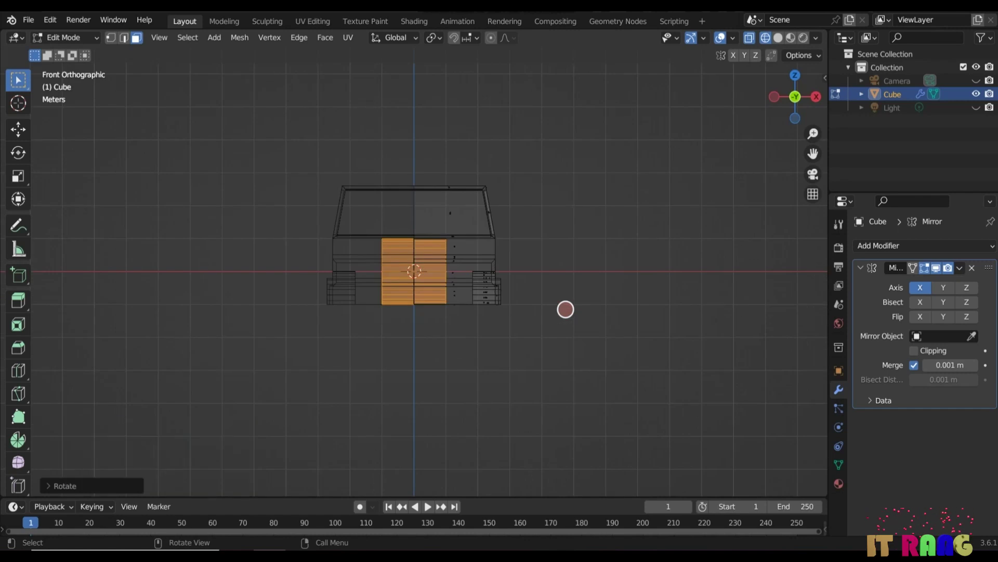
key("s")
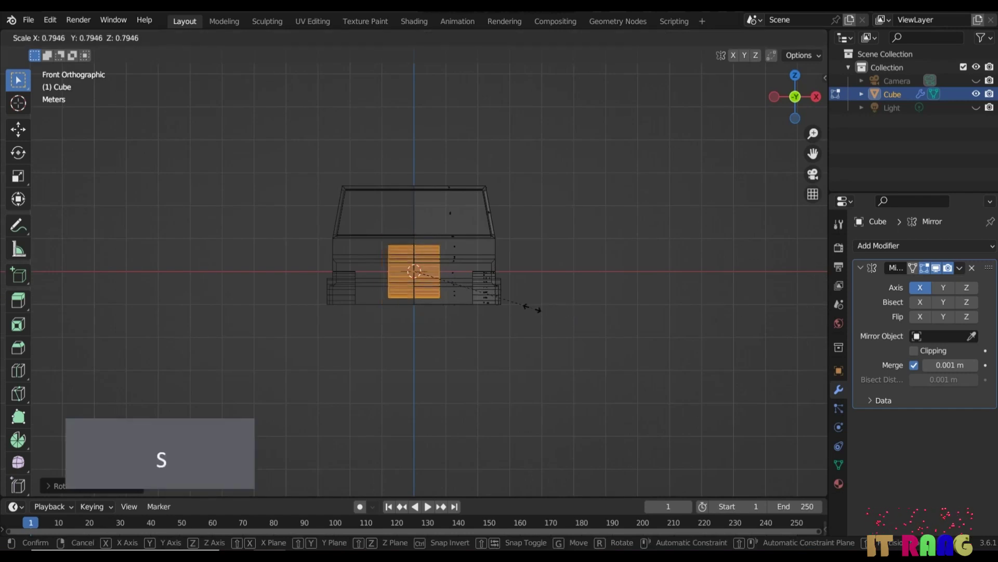
left_click(568, 325)
key("s")
key("x")
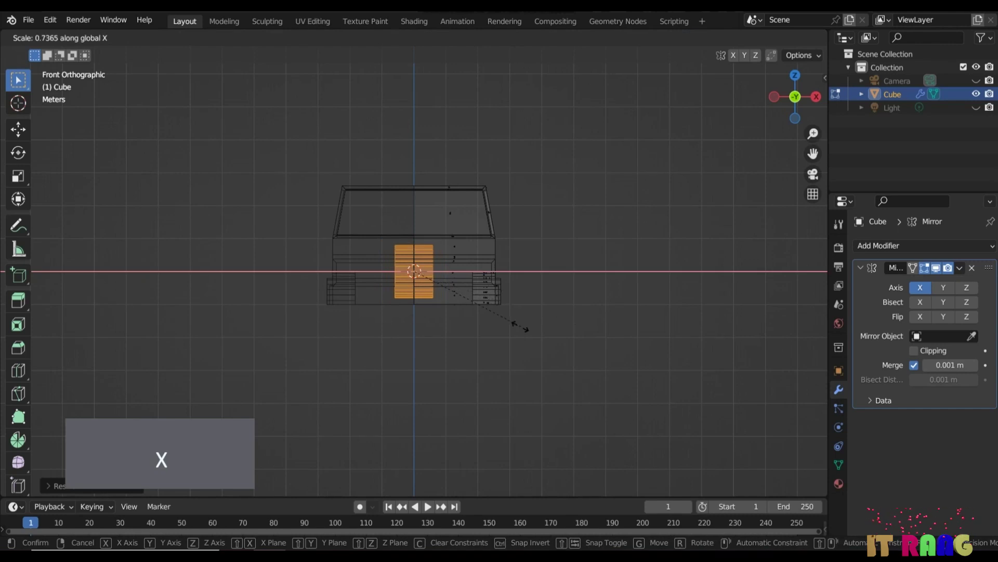
left_click(501, 330)
Move the wheel cylinder along the X axis from the centre to the side of the car body
key("g")
key("x")
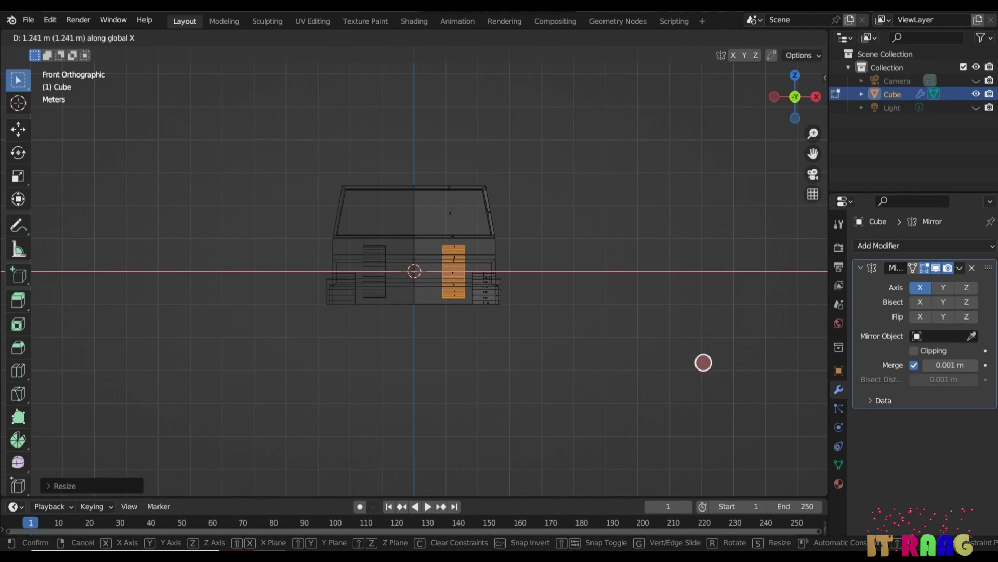
left_click(730, 366)
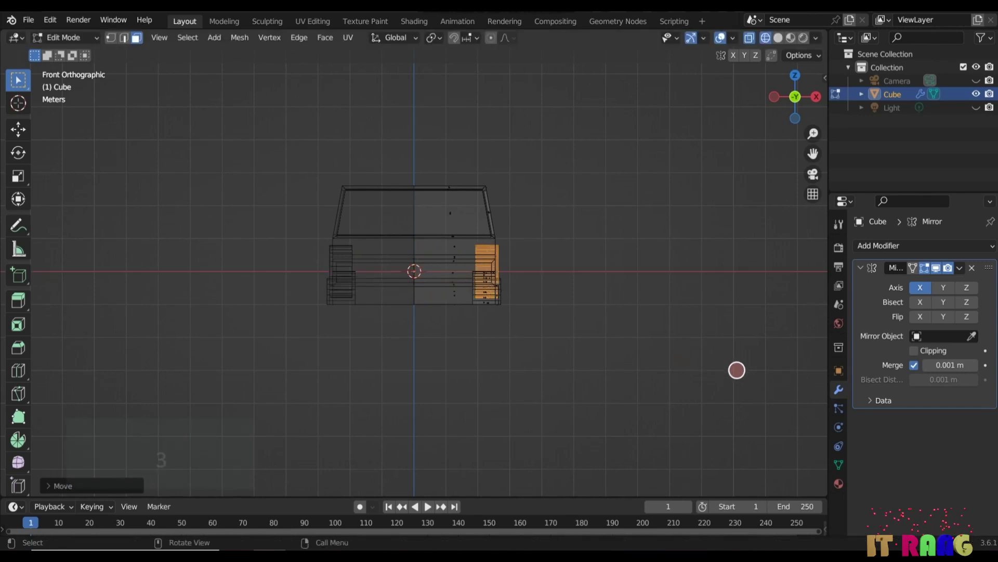
In the right orthographic view, move the wheel along Y to the front wheel arch and lower it along Z into place
key("KP_3")
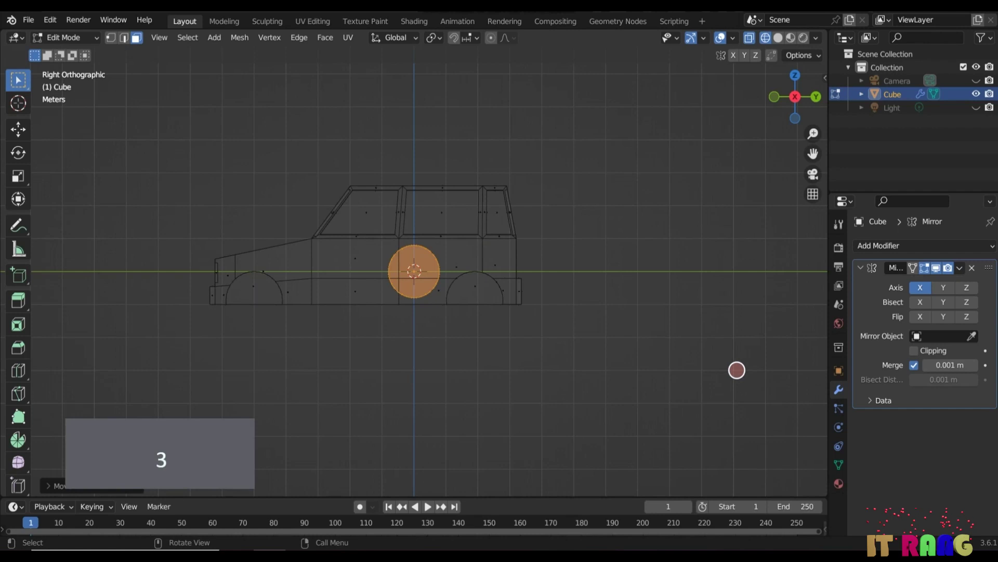
key("g")
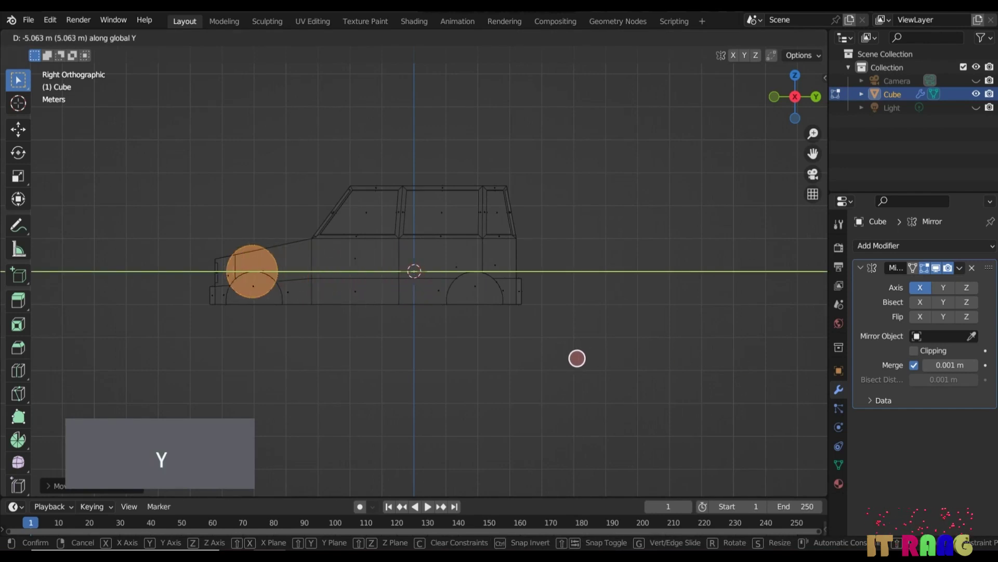
left_click(577, 358)
key("g")
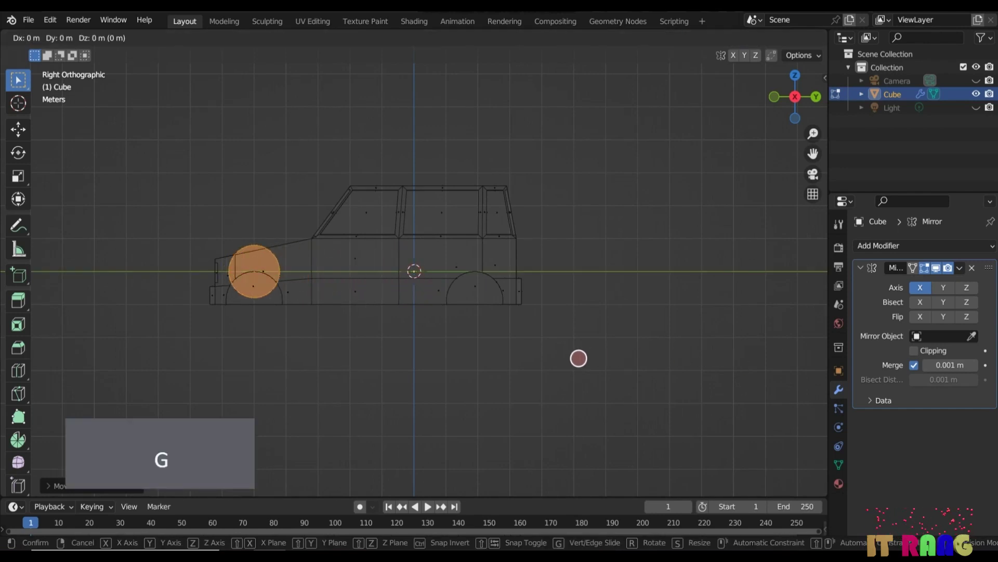
key("z")
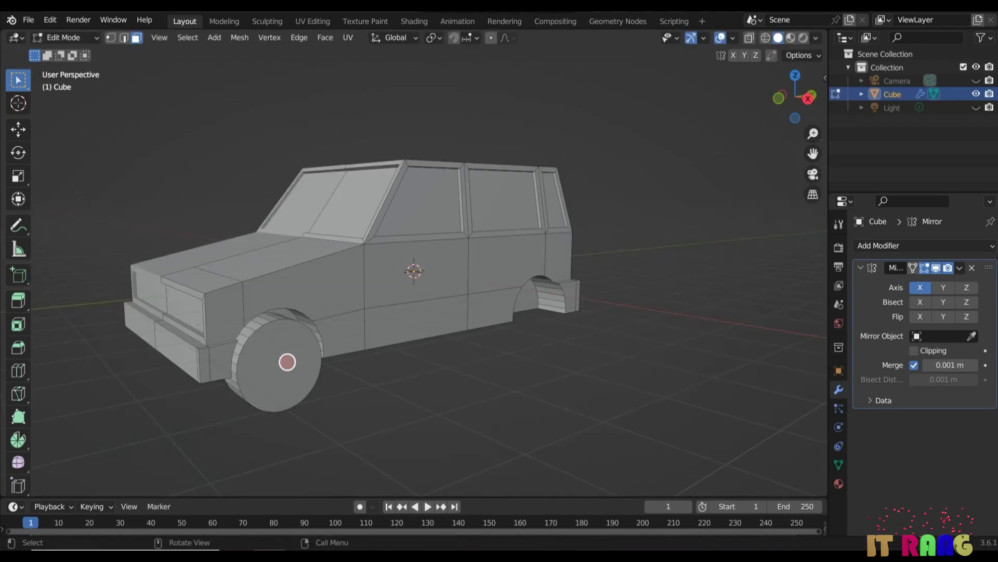
In solid shading, inset the front wheel's outer face by about 0.24 m
left_click(287, 361)
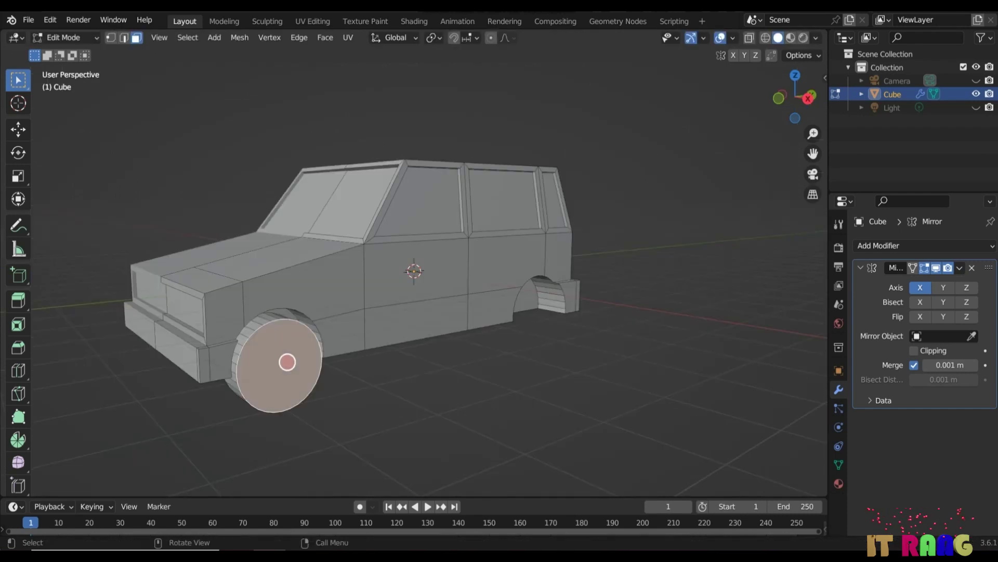
middle_click_drag(475, 419, 446, 408)
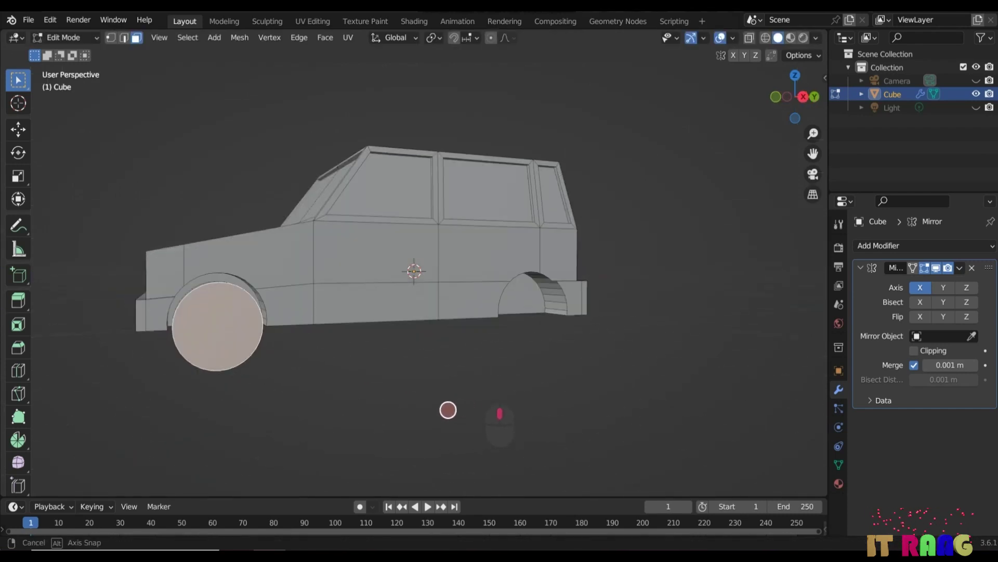
key("i")
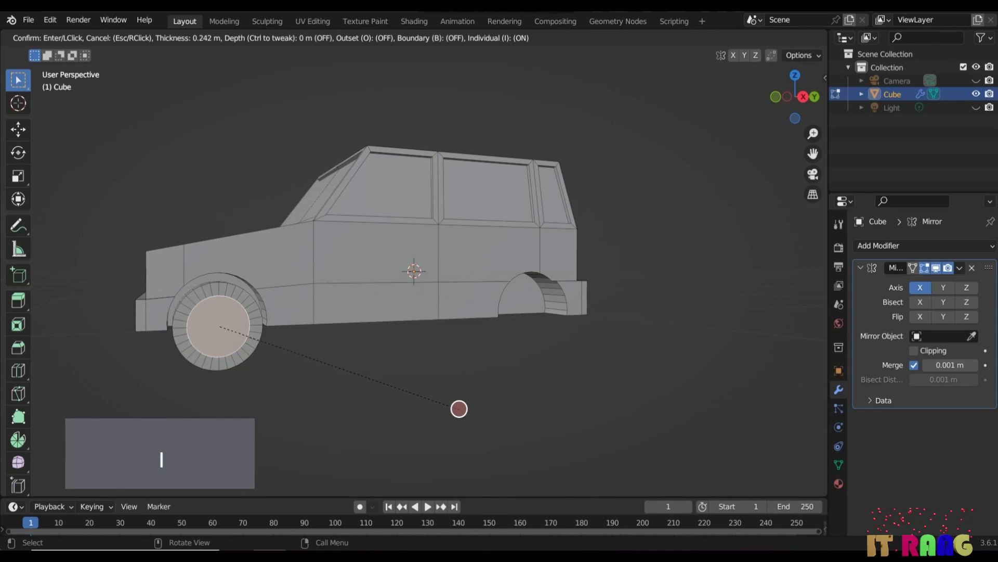
left_click(459, 409)
Extrude the wheel's inset face inward in three successive short stages to recess the rim
scroll(363, 403, "up", 3)
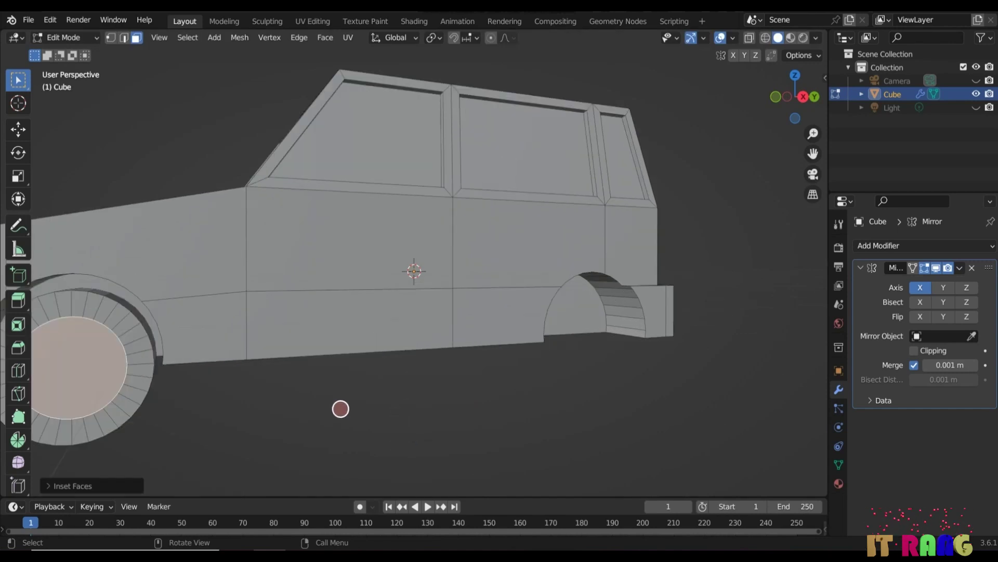
middle_click_drag(341, 407, 590, 410)
key("e")
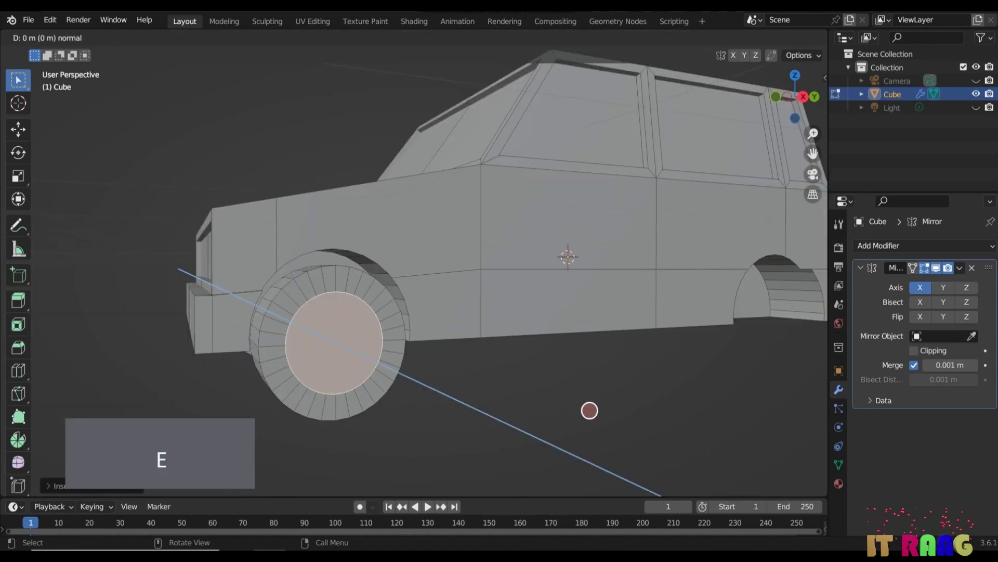
left_click(588, 410)
middle_click_drag(588, 410, 646, 398)
key("e")
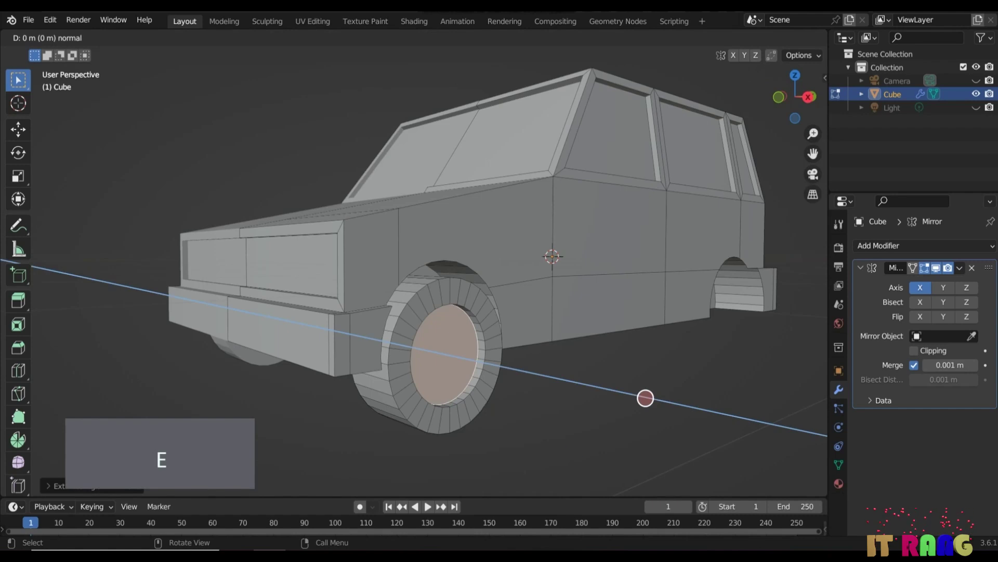
left_click(642, 395)
key("e")
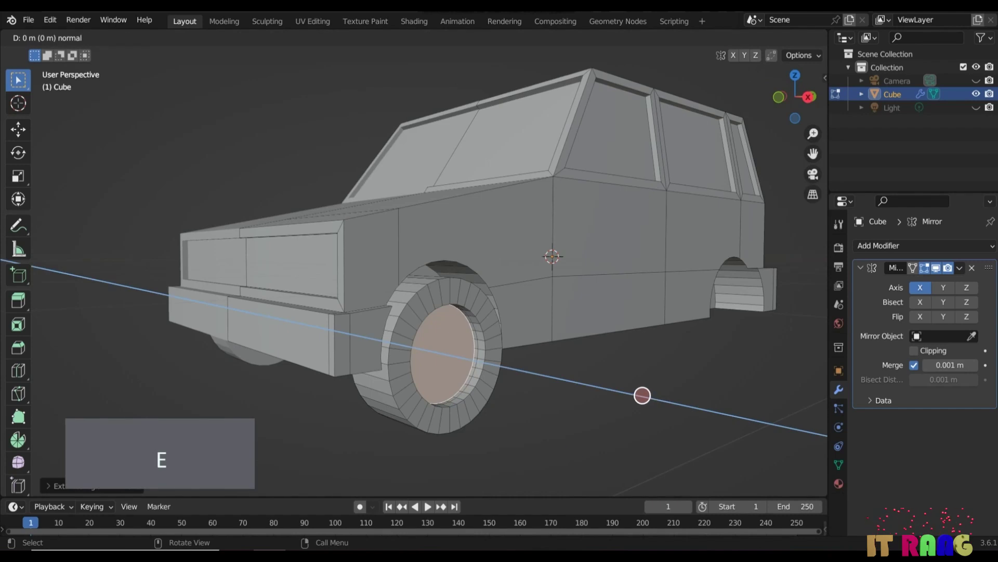
left_click(639, 397)
Scale the recessed wheel face down to a small central hub and extrude the hub outward
key("s")
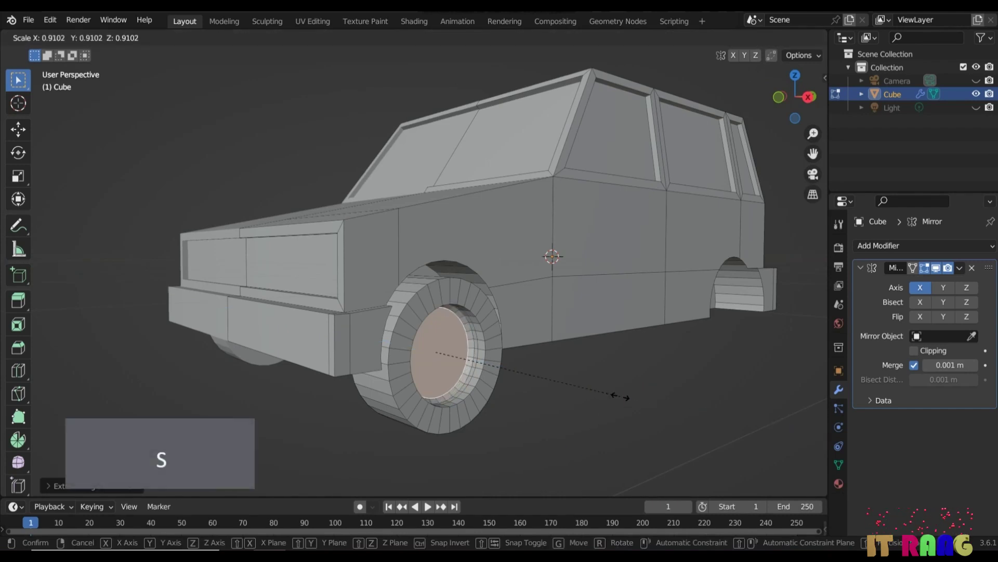
left_click(599, 418)
key("e")
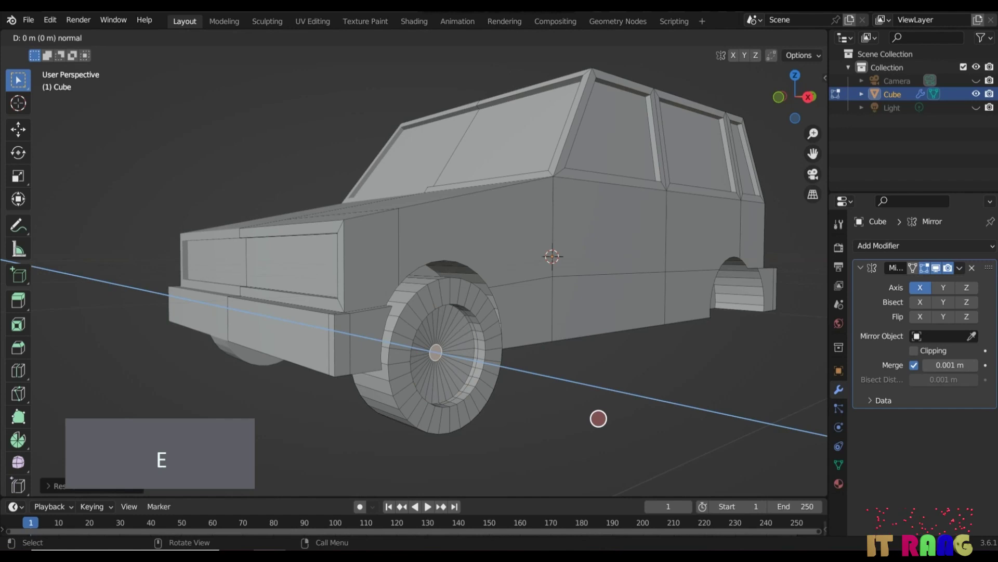
left_click(602, 418)
Select the rim's inner face ring, thin it with Checker Deselect, then extrude and scale the remaining faces toward the hub as spokes
scroll(553, 419, "up", 2)
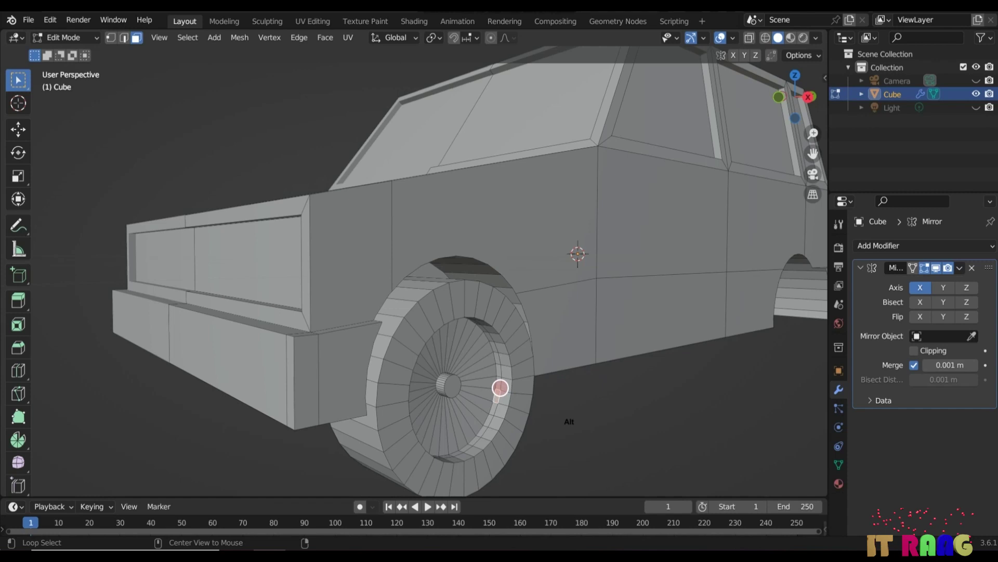
left_click(499, 388, "alt")
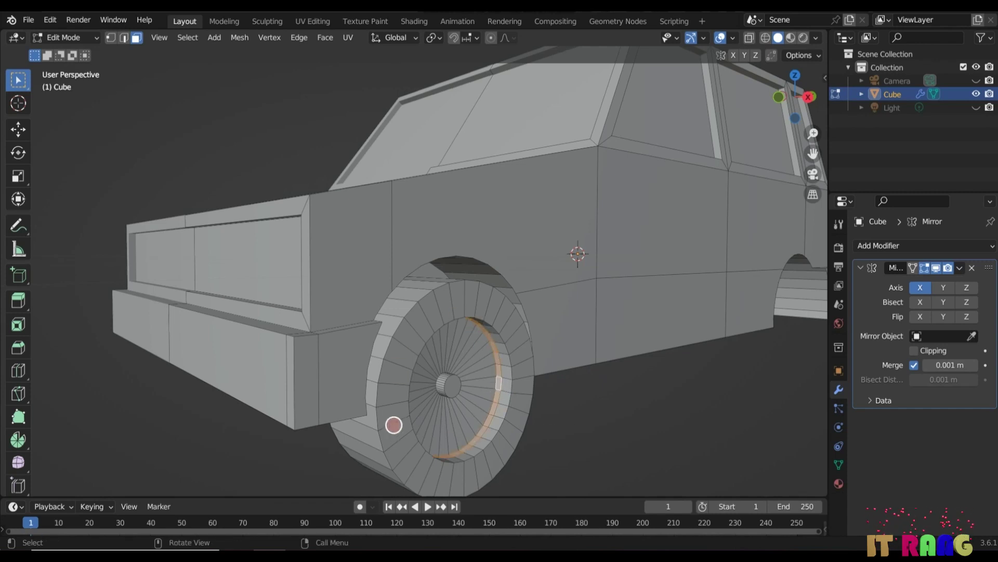
left_click(188, 37)
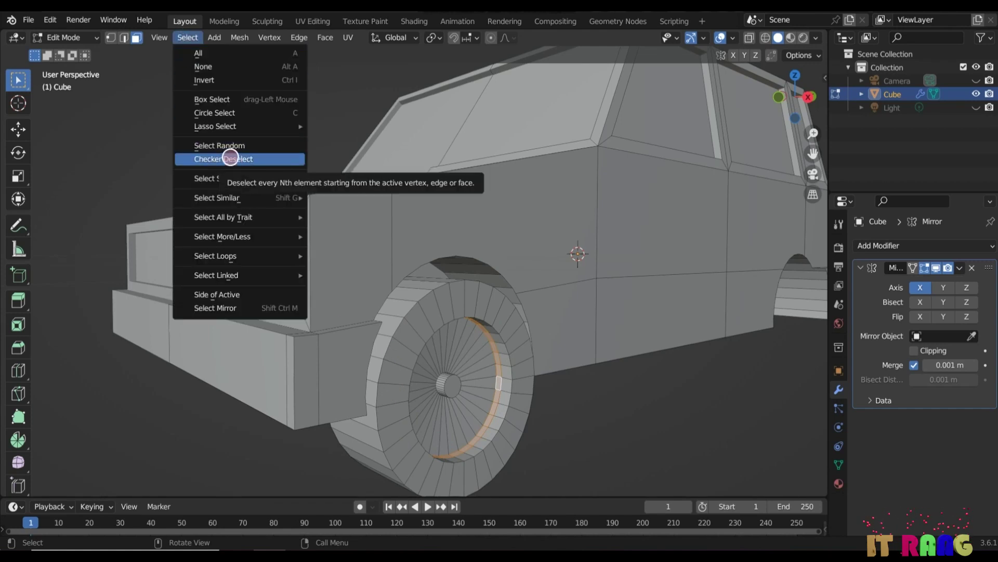
left_click(270, 159)
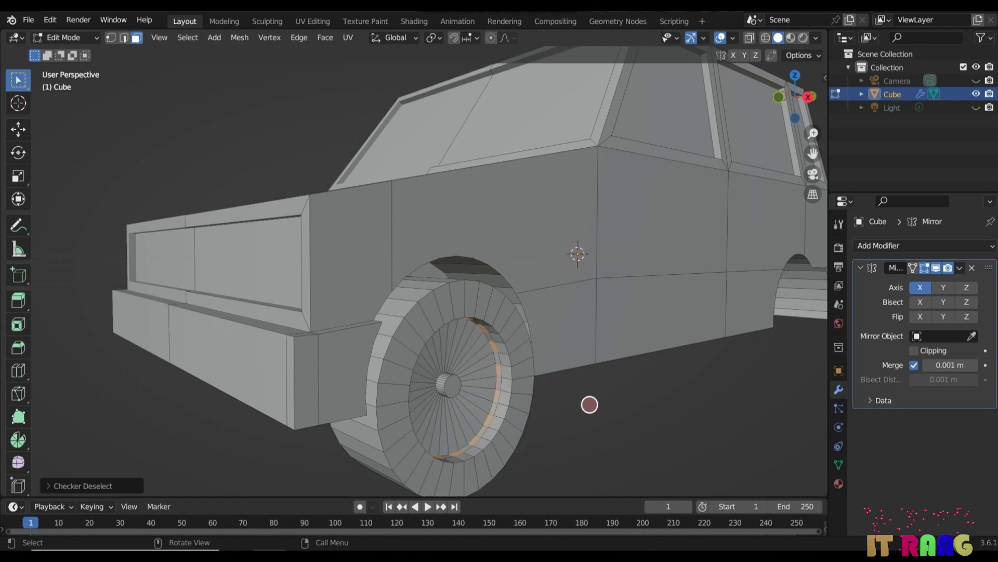
key("e")
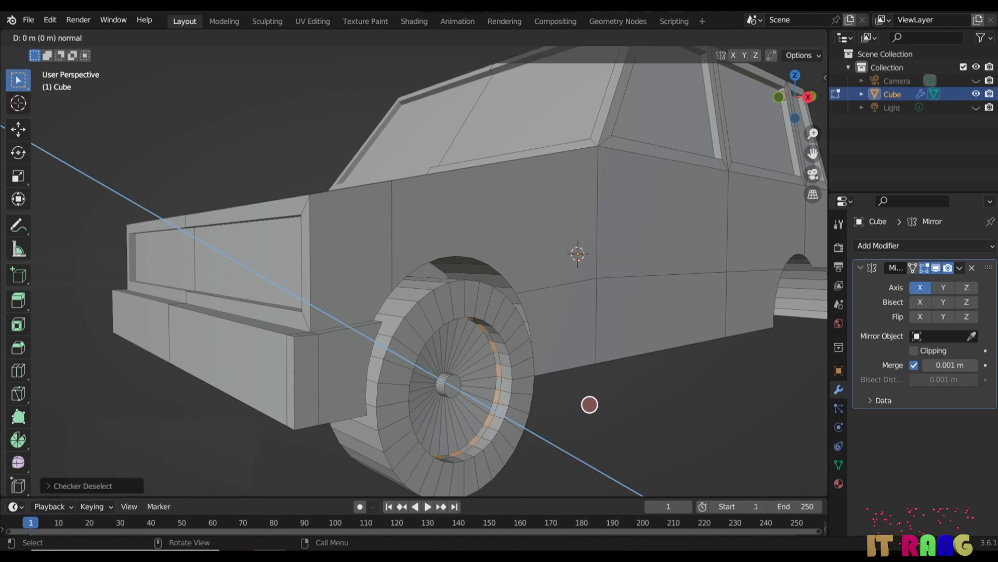
key("s")
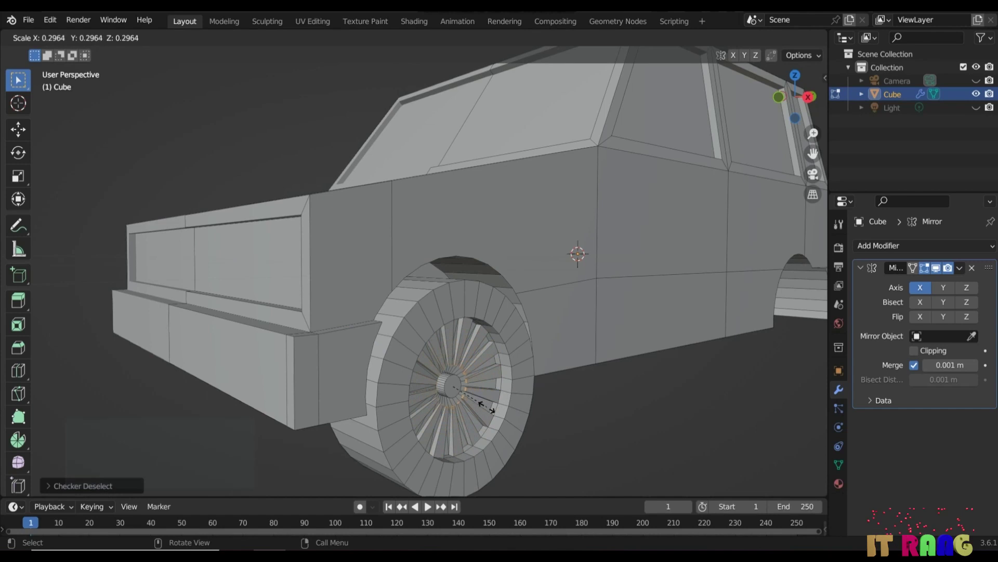
Bevel the tyre's inner rim, outer and back edge loops together with 3 segments and a width of about 0.035 m
left_click(124, 37)
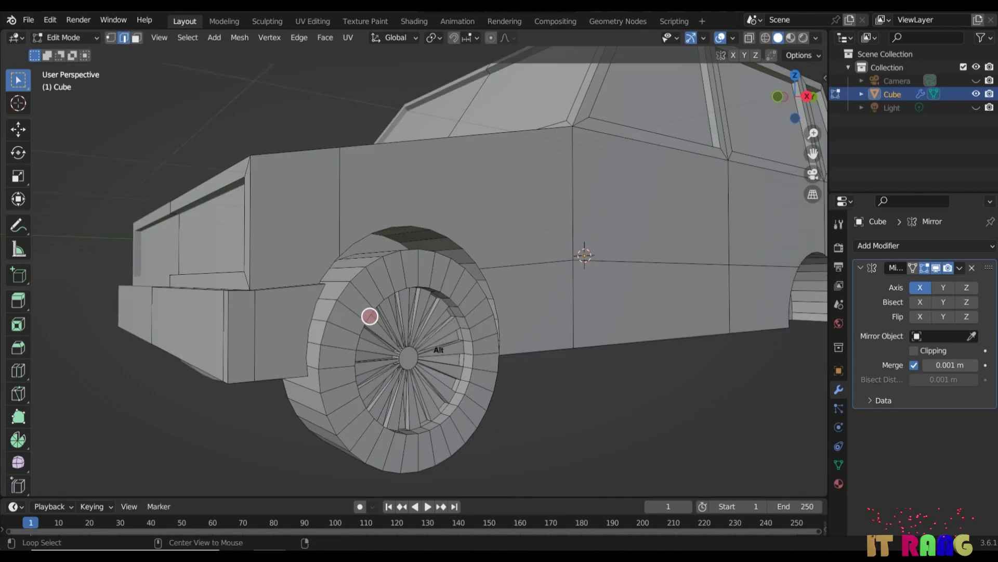
left_click(369, 315, "alt")
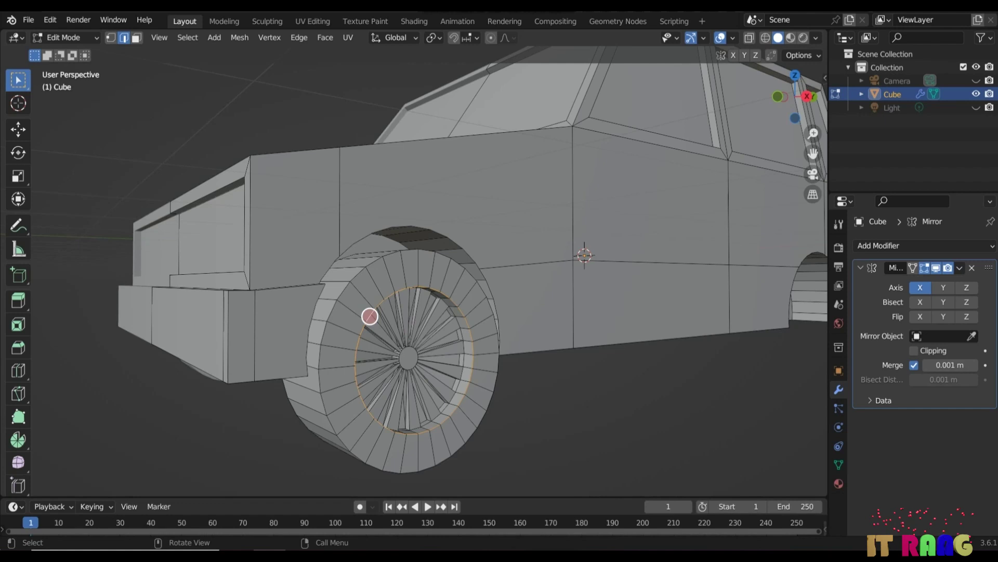
left_click(340, 290, "alt")
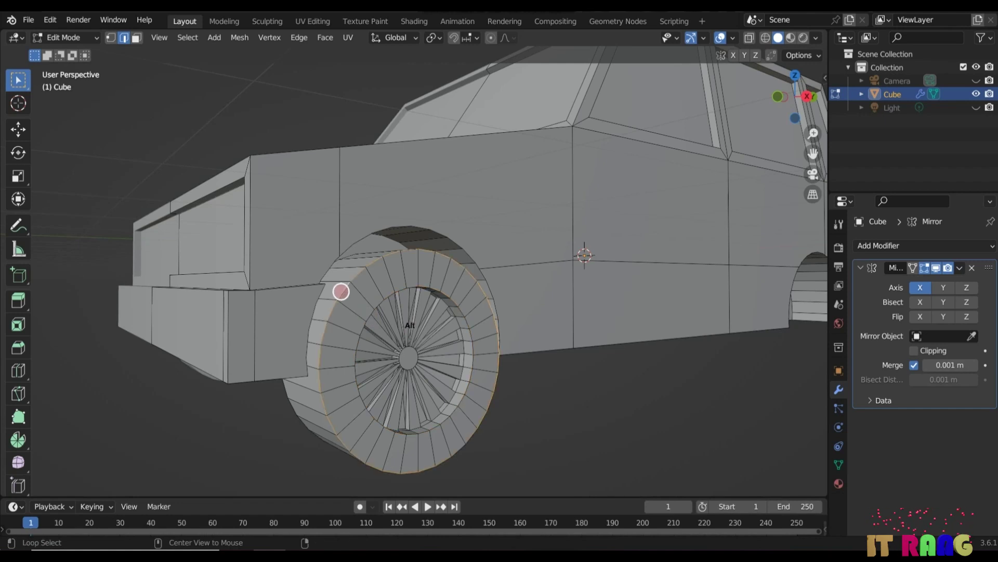
left_click(360, 279, "alt")
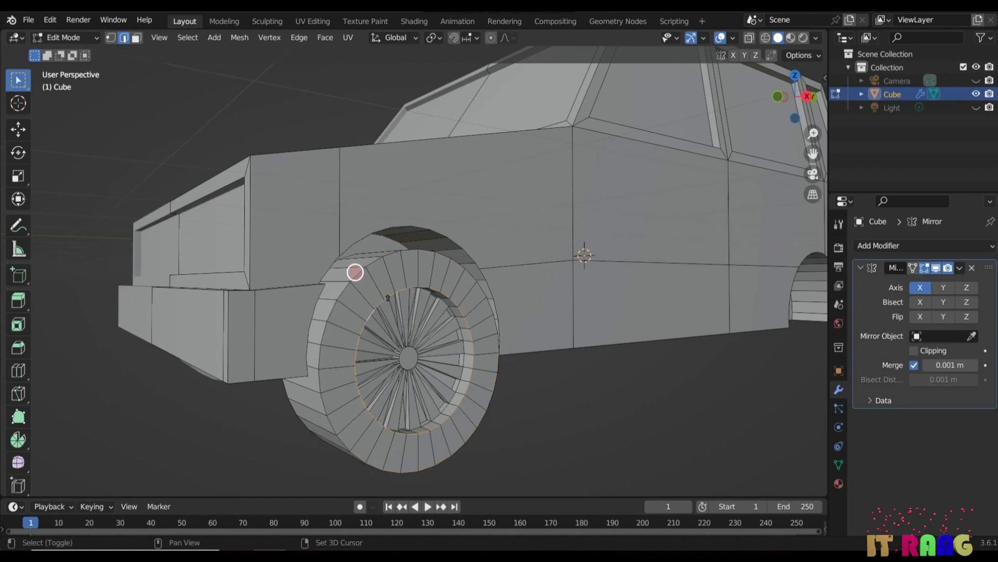
left_click(355, 274, "alt+shift")
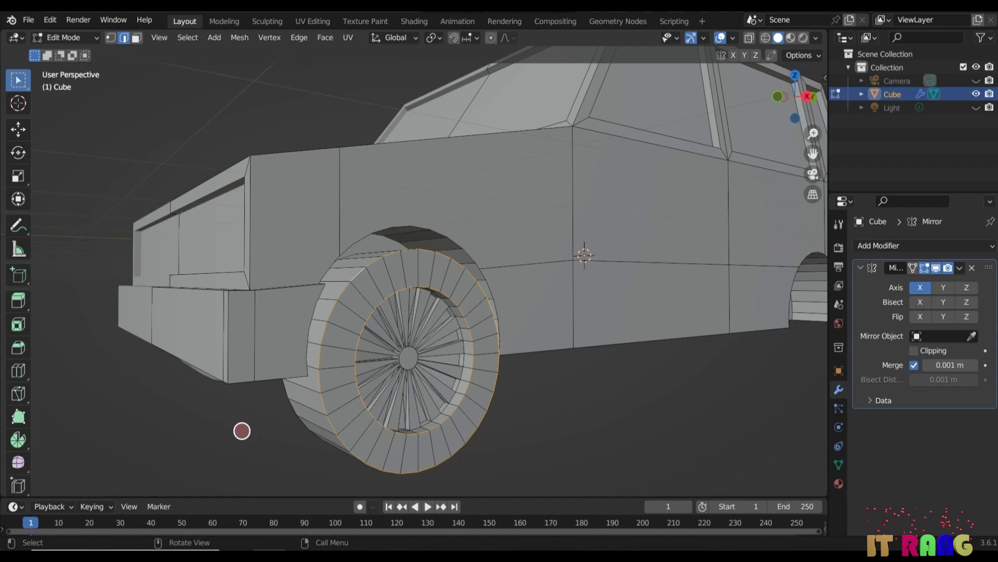
middle_click_drag(241, 430, 328, 439)
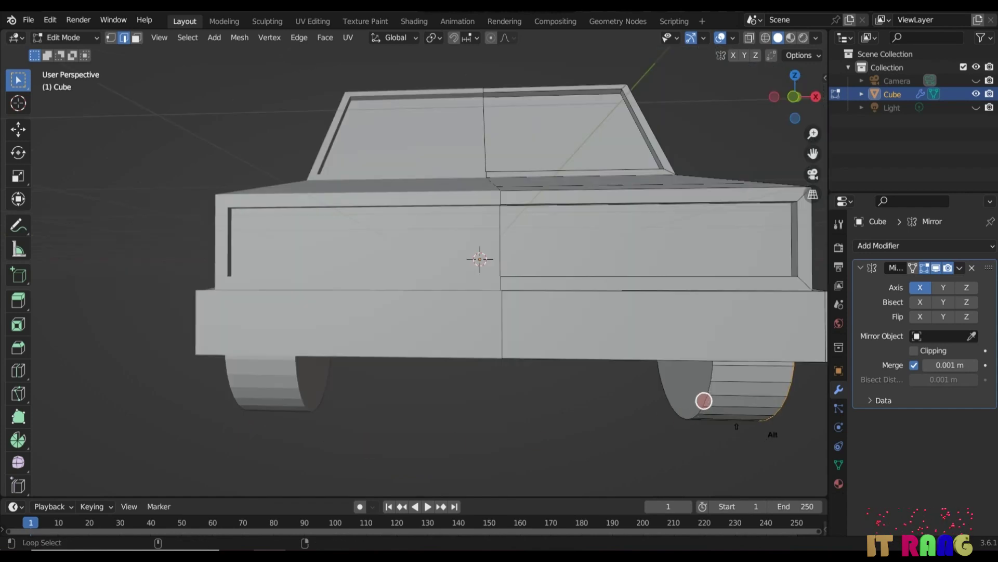
left_click(704, 401, "alt+shift")
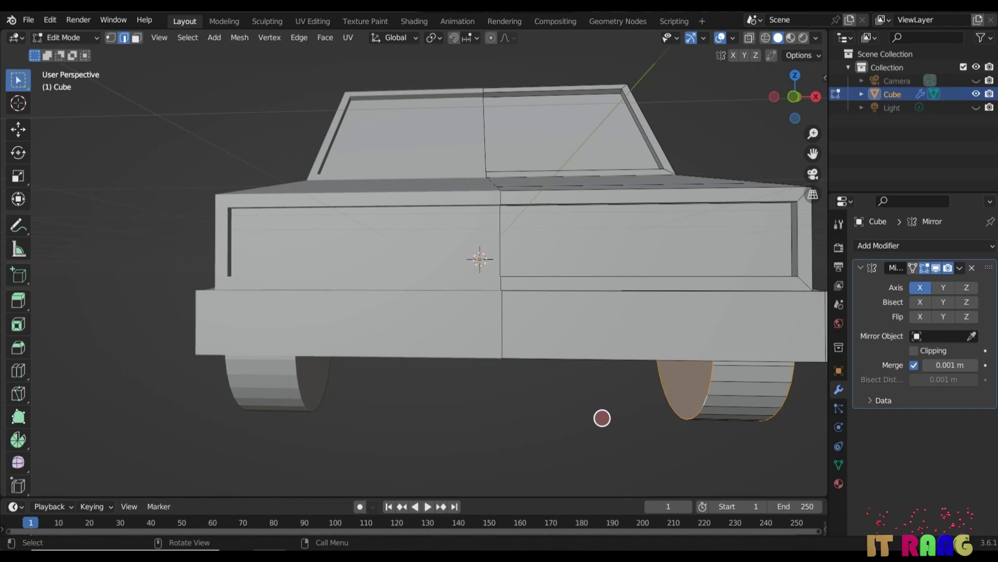
middle_click_drag(597, 419, 529, 410)
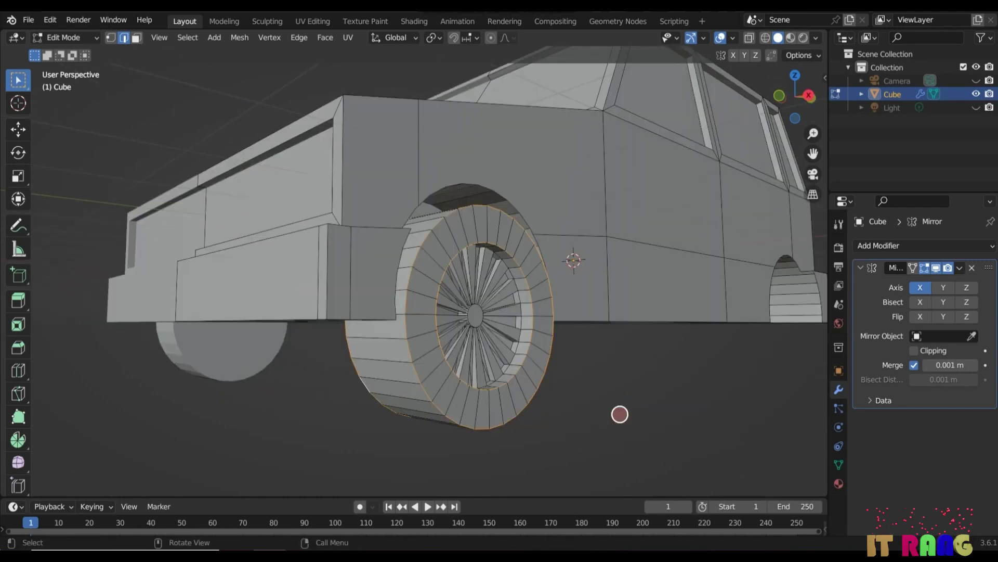
key("ctrl+b")
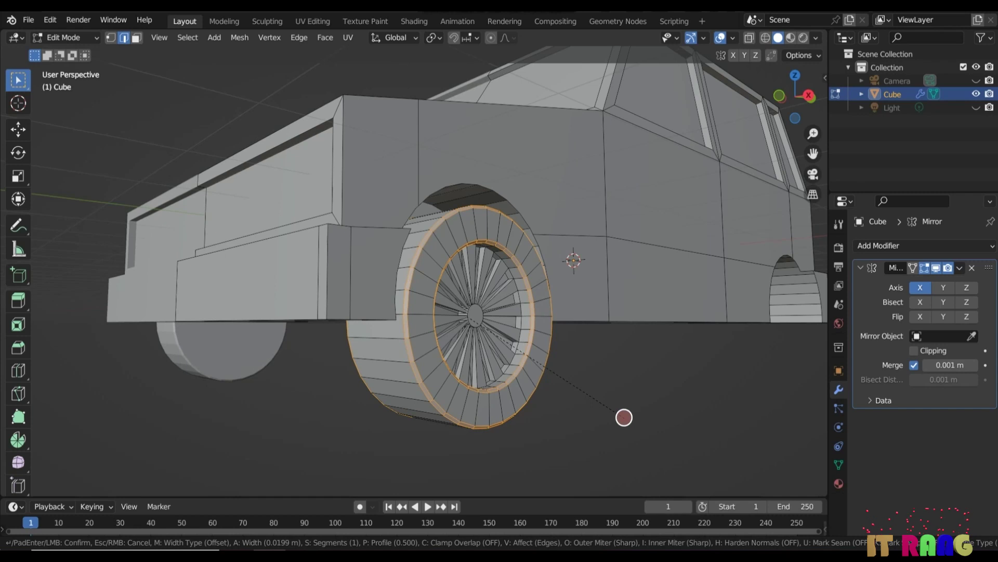
scroll(625, 419, "up", 1)
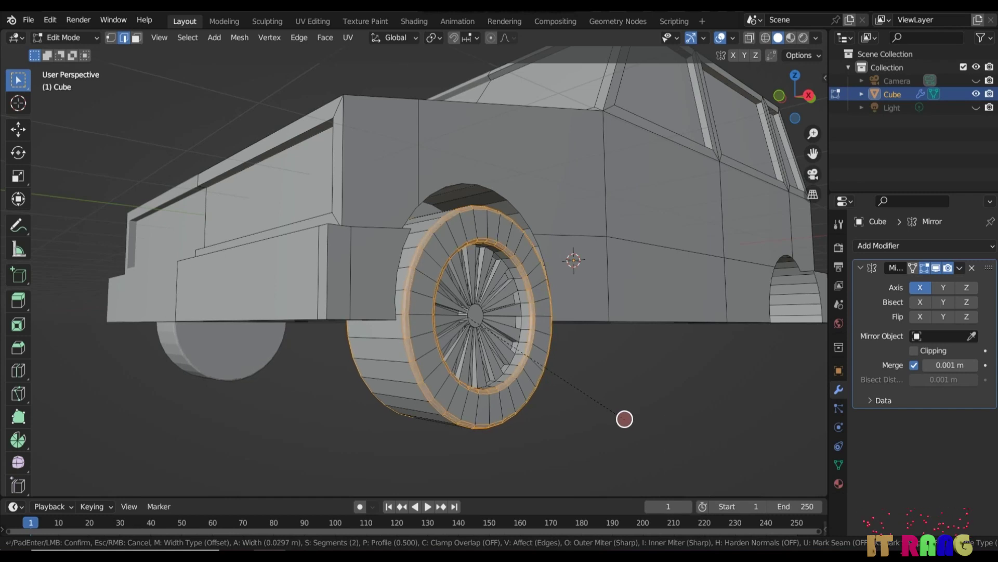
scroll(624, 420, "up", 1)
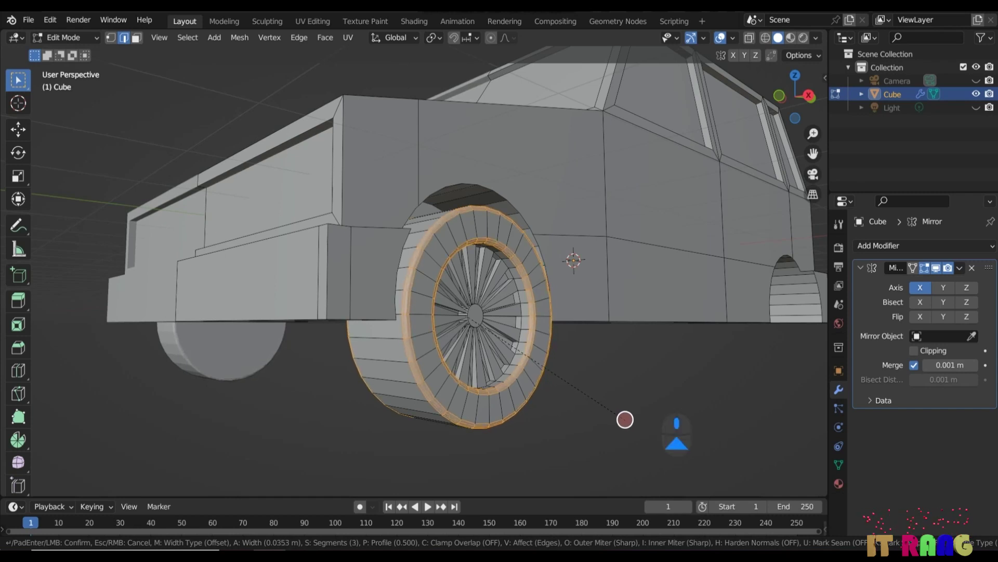
left_click(625, 419)
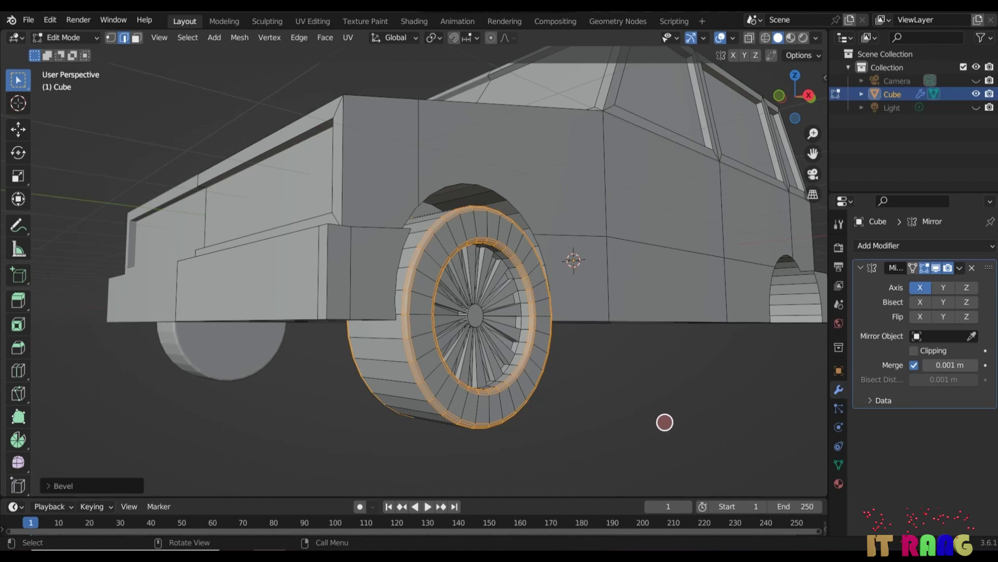
middle_click_drag(662, 421, 709, 415)
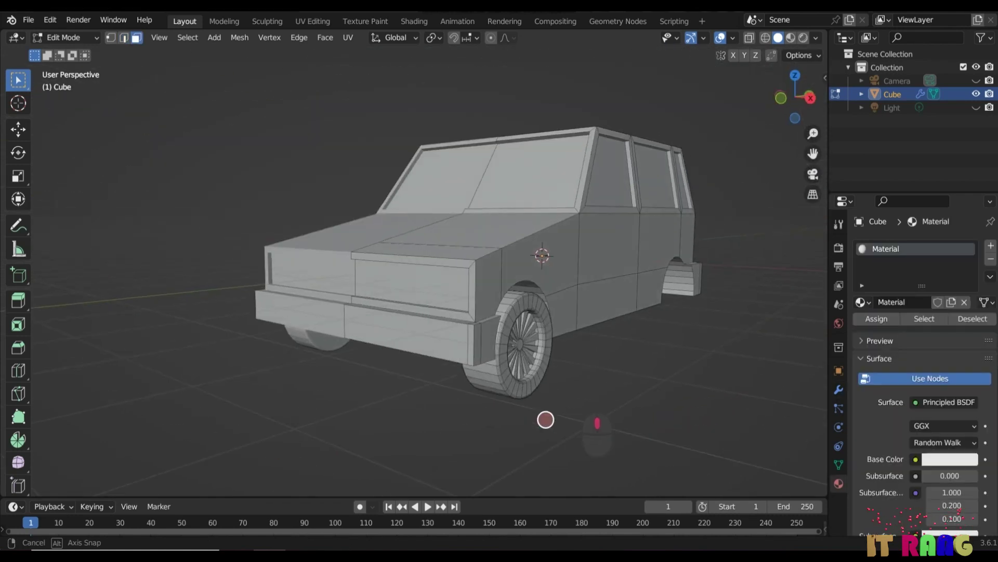
middle_click_drag(546, 419, 656, 387)
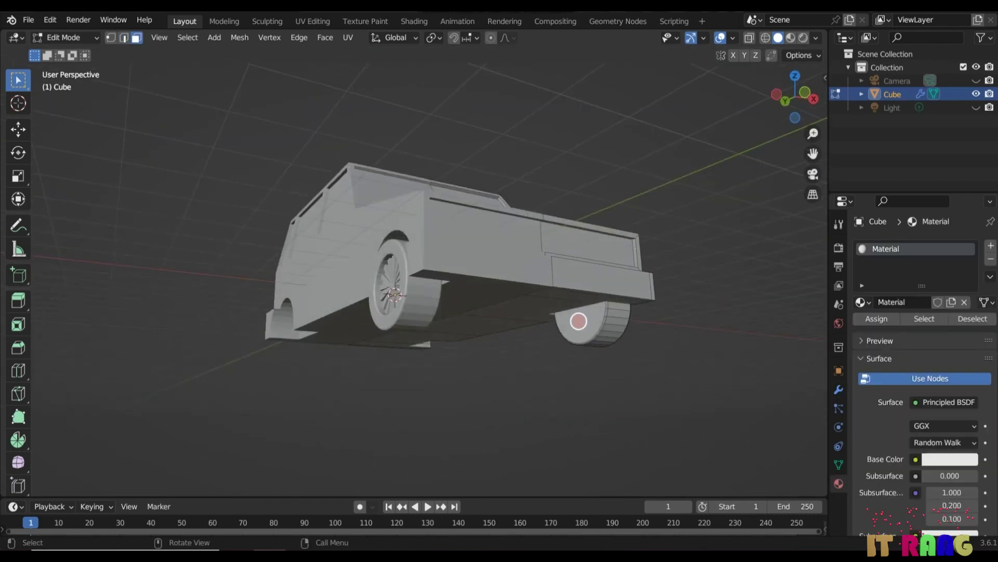
Inset the flat back face of the wheel on the car's underside and extrude the inset face
left_click(578, 321)
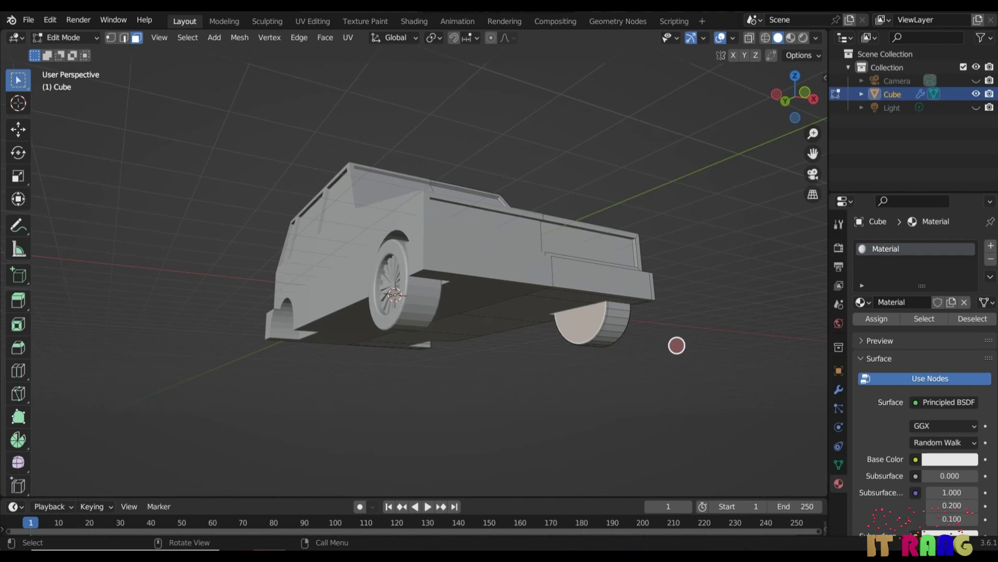
key("i")
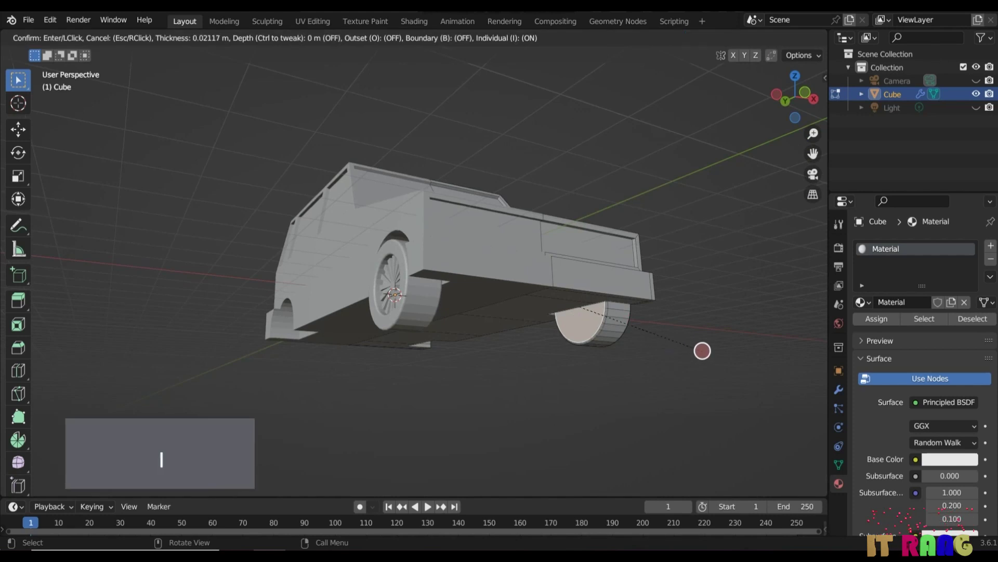
left_click(687, 350)
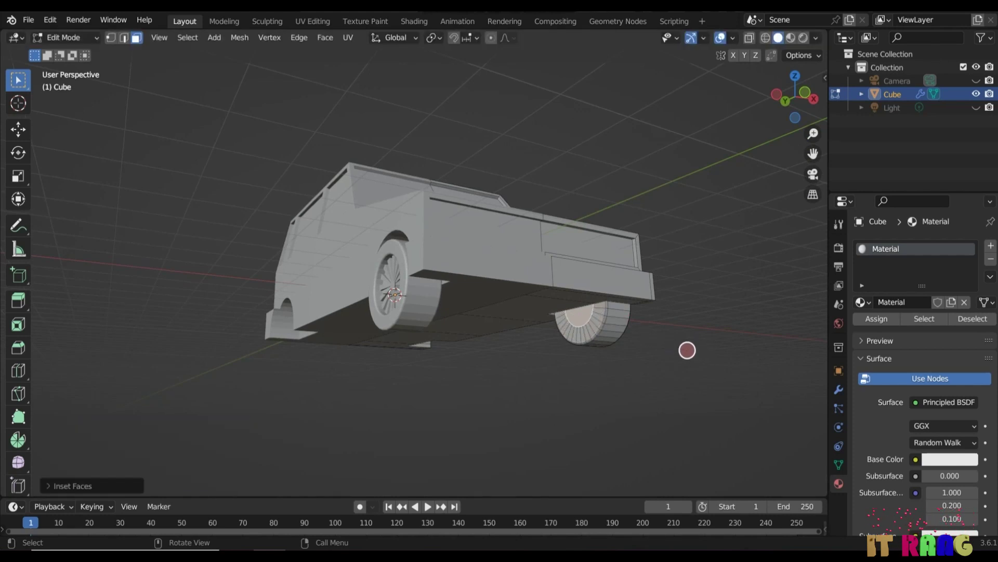
key("e")
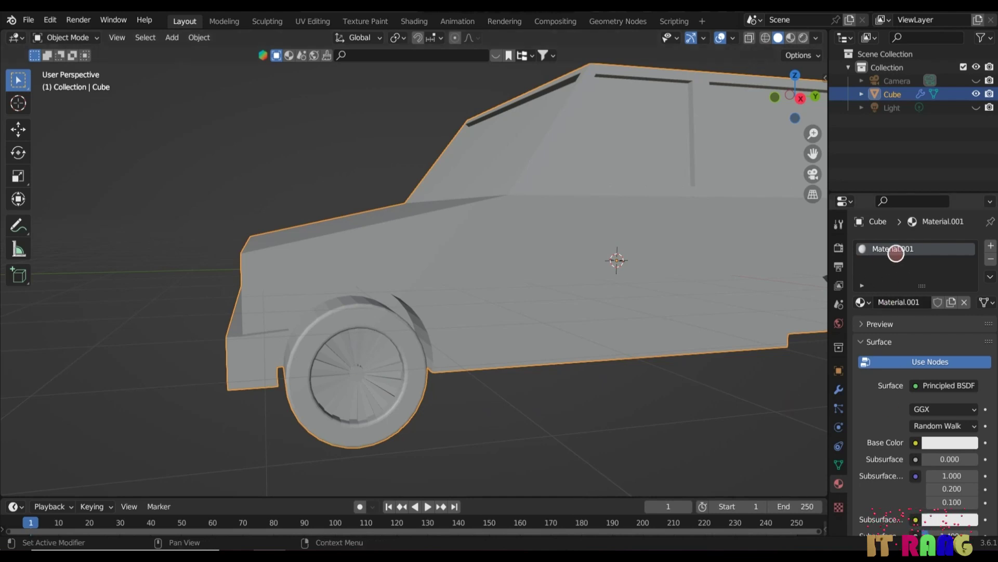
Rename the car's material to red and set its base color to a saturated red
left_click(907, 248)
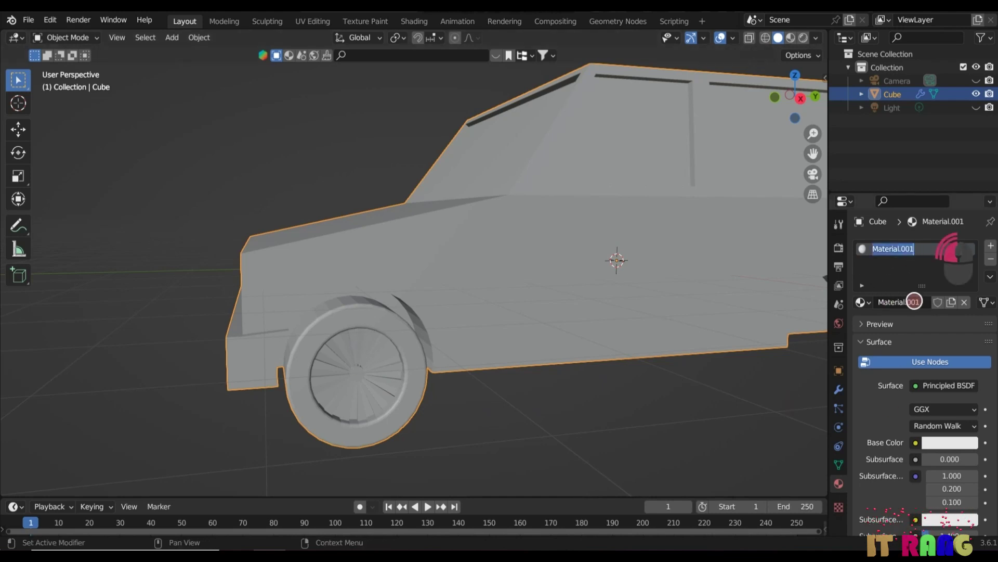
double_click(910, 301)
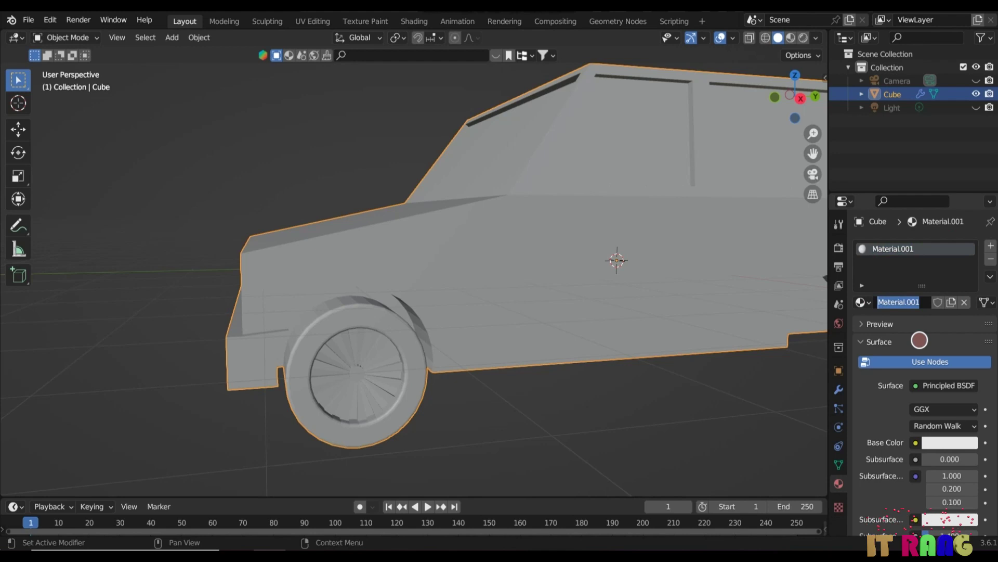
type("red")
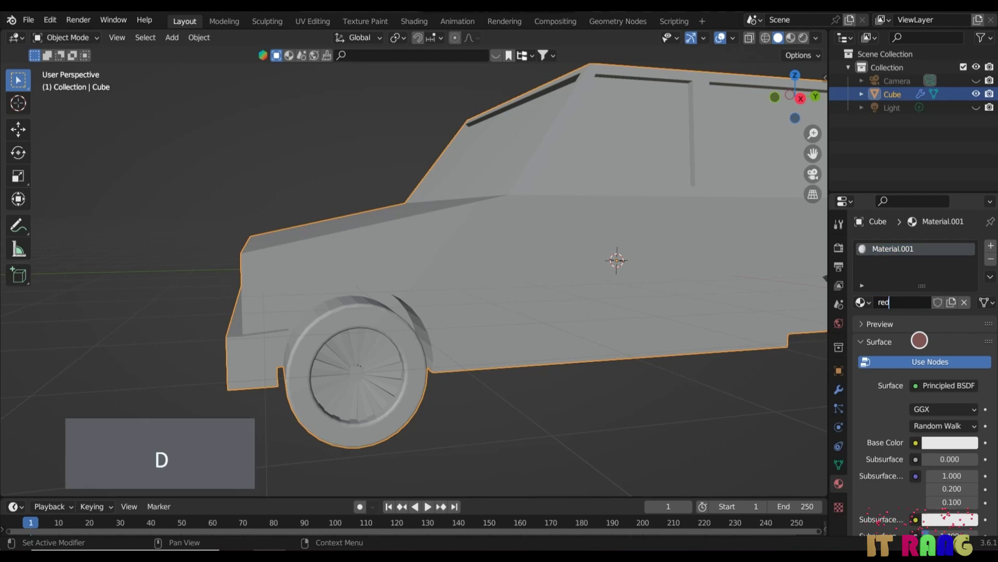
left_click(942, 442)
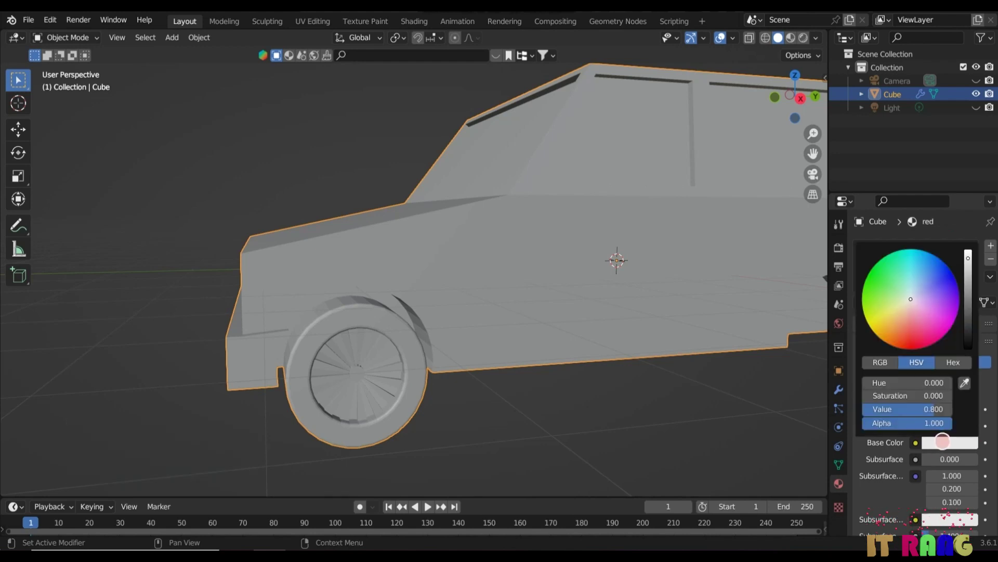
left_click(920, 337)
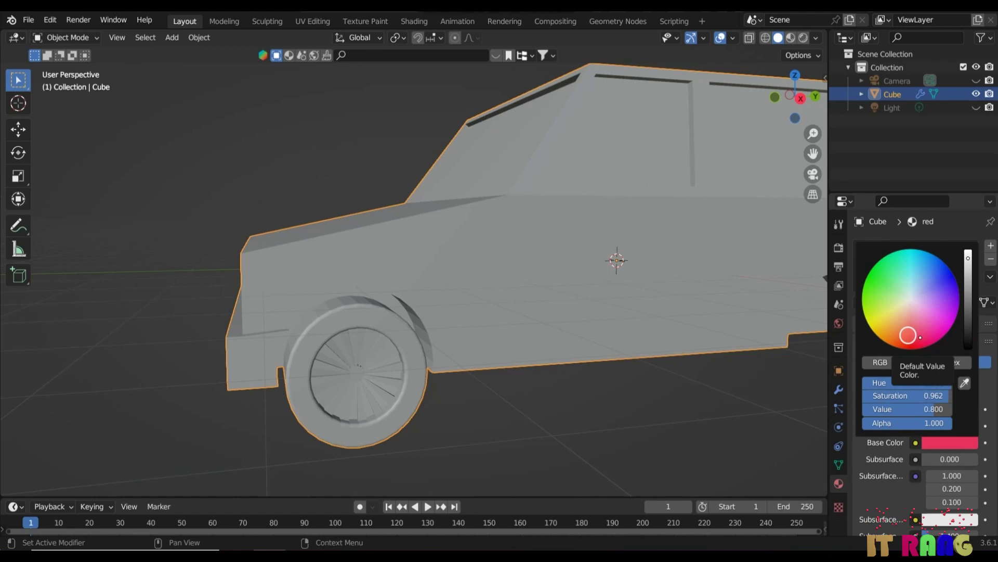
Add a second material named black and darken its base color to near black
left_click(991, 246)
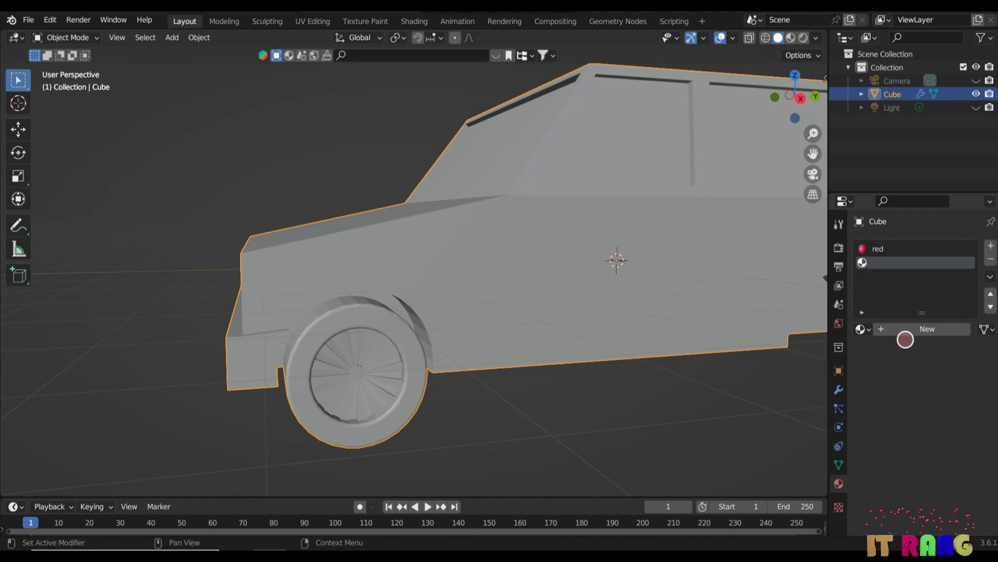
left_click(925, 331)
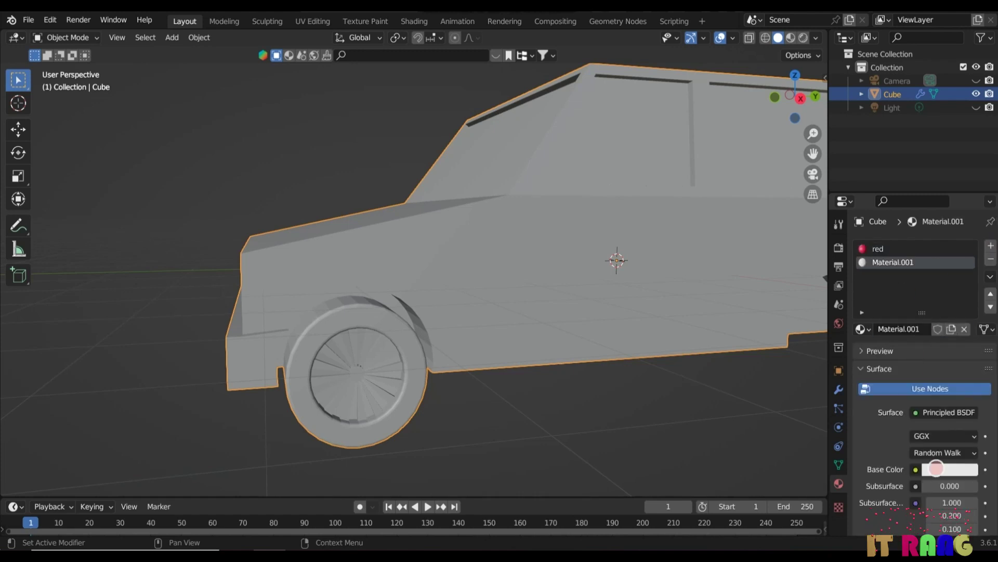
left_click(936, 466)
left_click(874, 329)
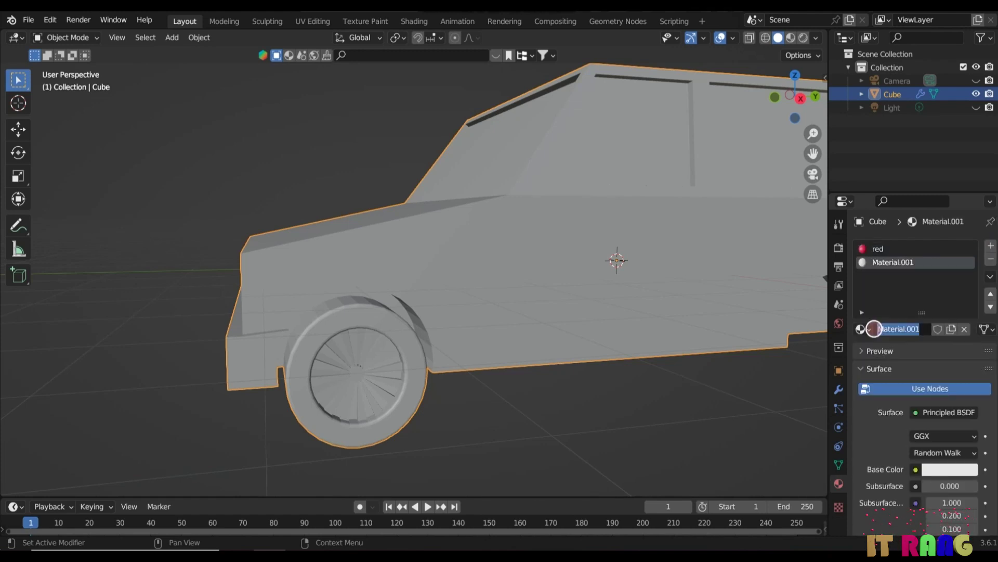
type("black")
key("Return")
left_click(950, 469)
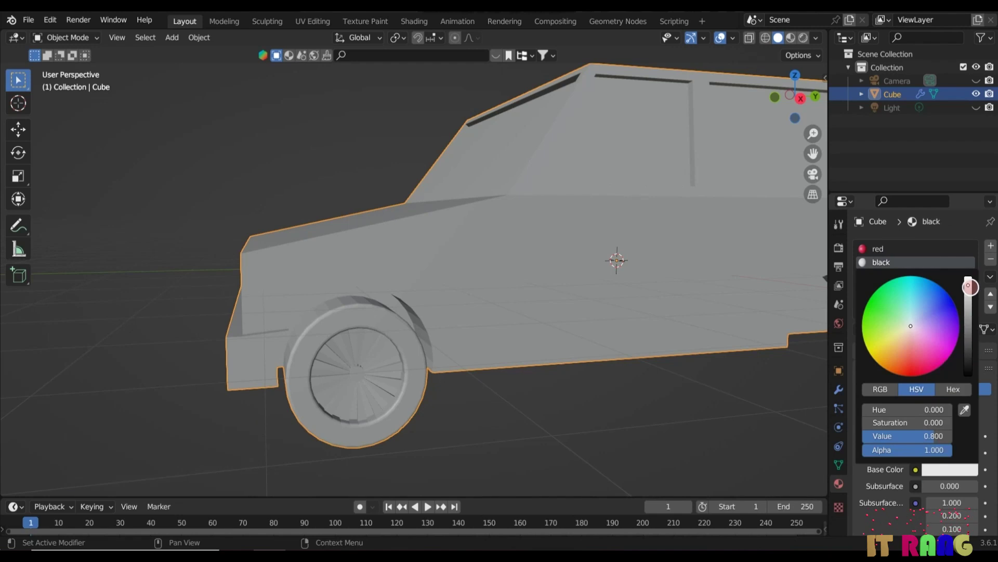
left_click_drag(969, 286, 969, 367)
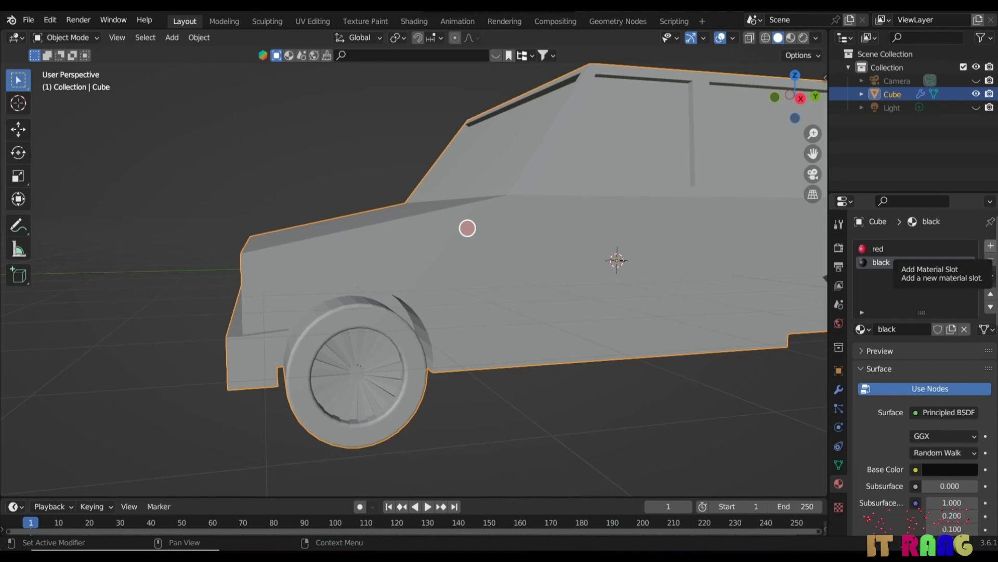
Add a third material slot with a new material named silver
left_click(991, 245)
left_click(921, 328)
left_click(895, 329)
type("sl")
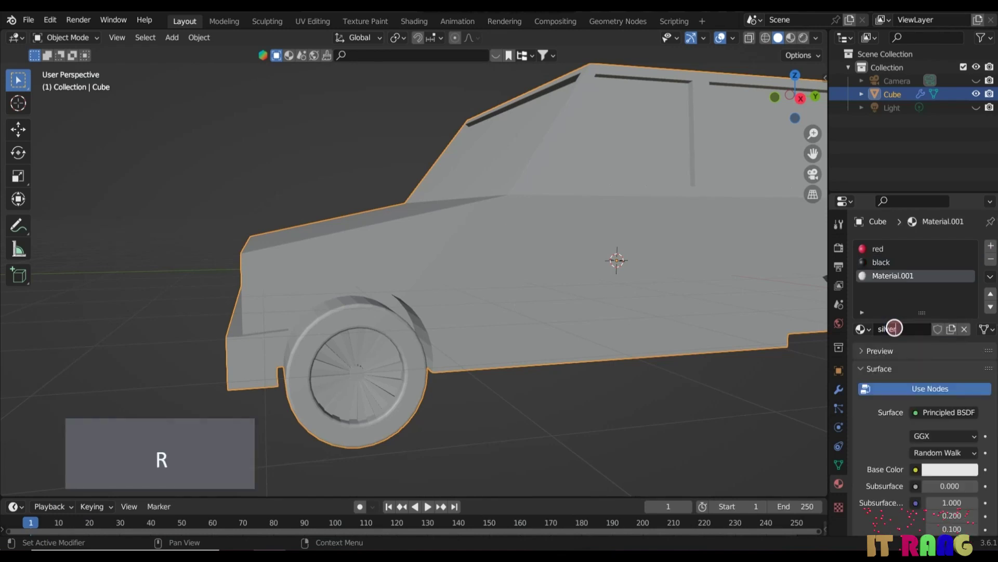
type("lver")
left_click(950, 469)
Set the silver material's Metallic to 1.000 and Roughness to 0.000
scroll(979, 443, "down", 2)
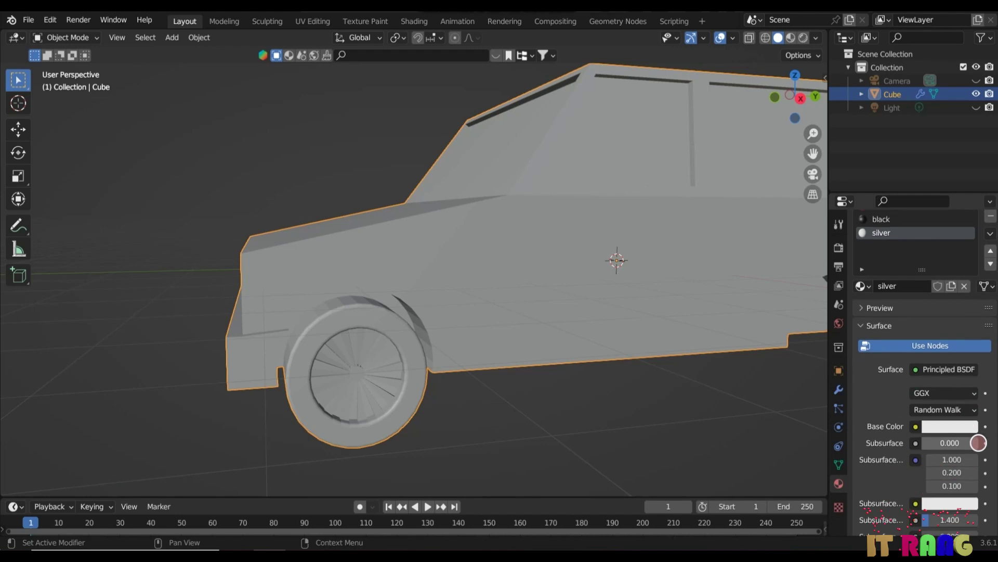
scroll(978, 442, "down", 7)
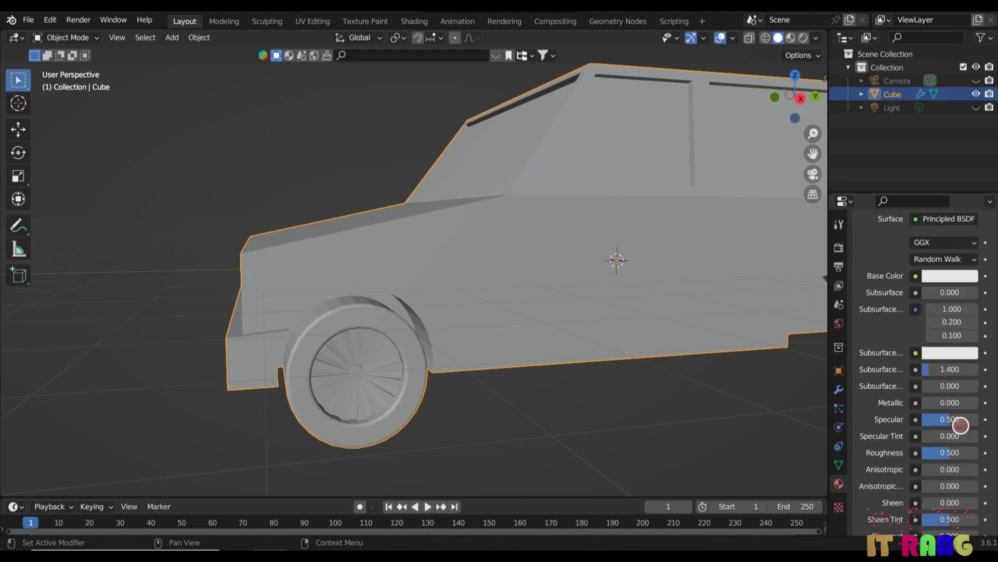
left_click_drag(936, 403, 977, 403)
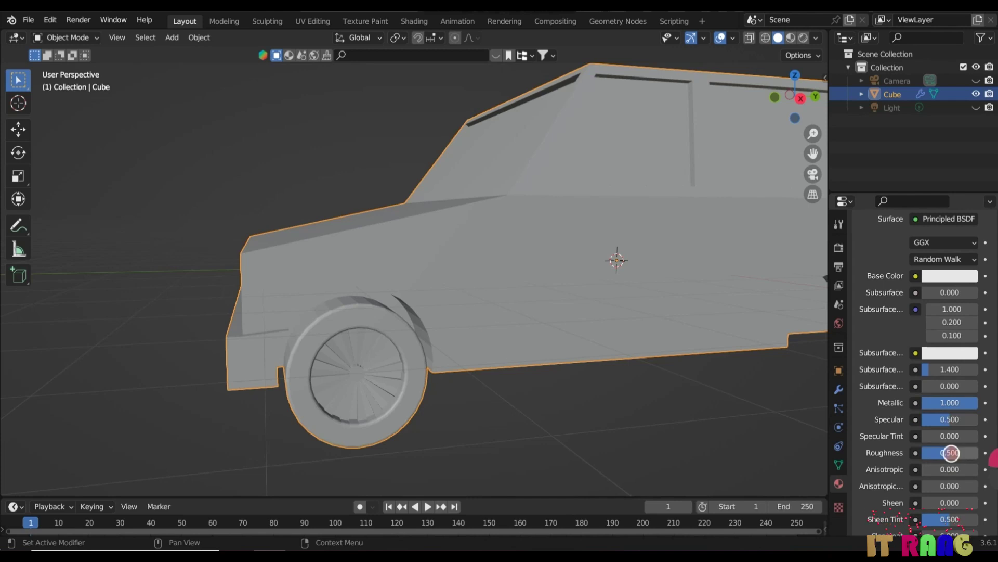
left_click_drag(951, 452, 923, 452)
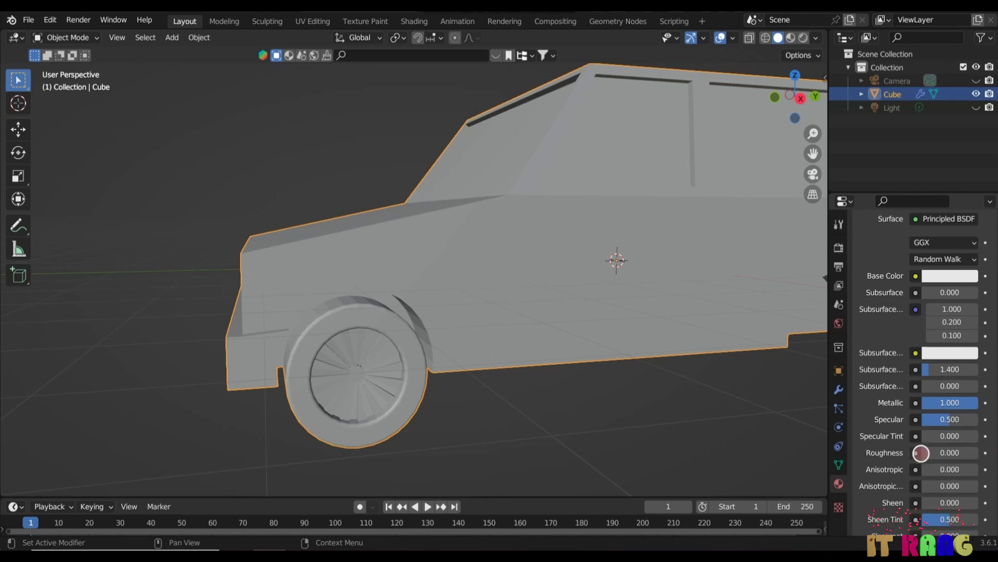
Add a fourth material slot with a new material named glass
scroll(952, 410, "up", 7)
scroll(958, 406, "up", 2)
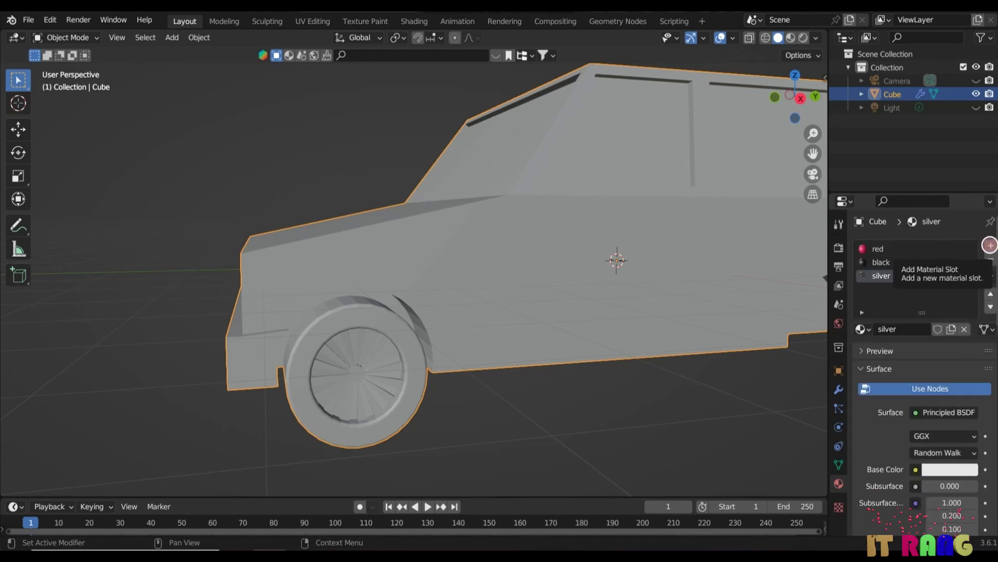
left_click(991, 245)
left_click(923, 328)
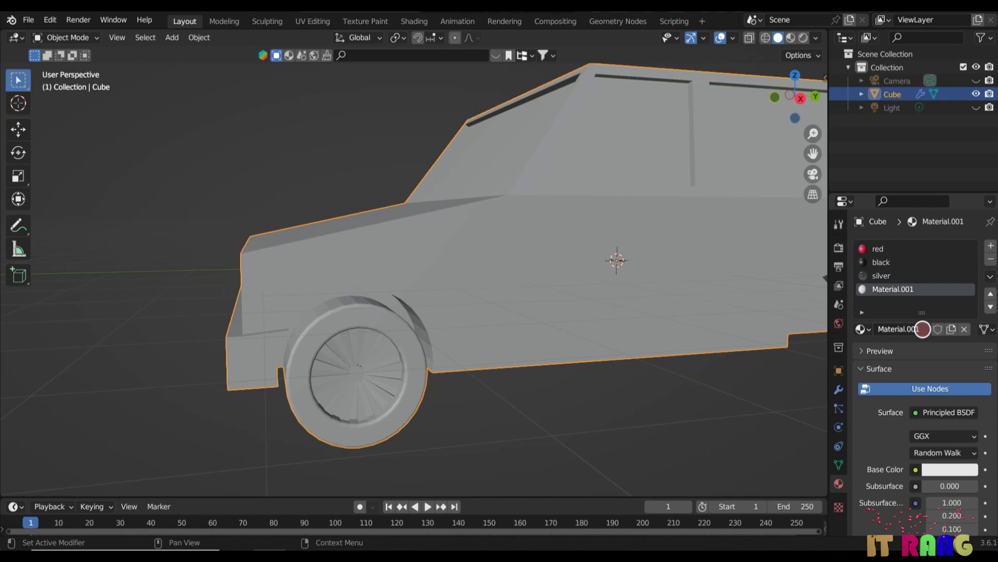
double_click(919, 329)
type("glass")
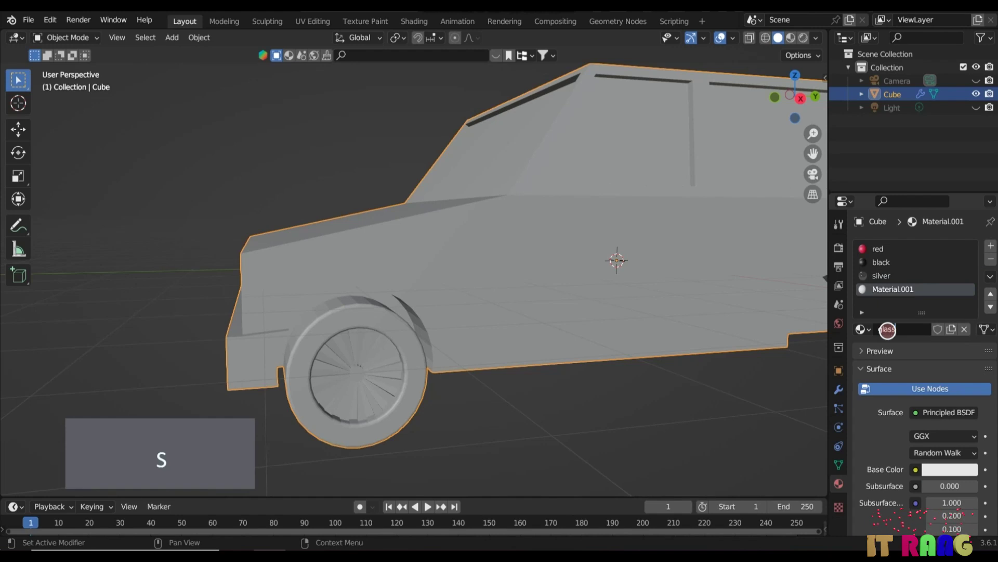
key("Return")
Switch the glass material to a Glass BSDF surface with a dark grey color and a roughness of 0.353
left_click(944, 412)
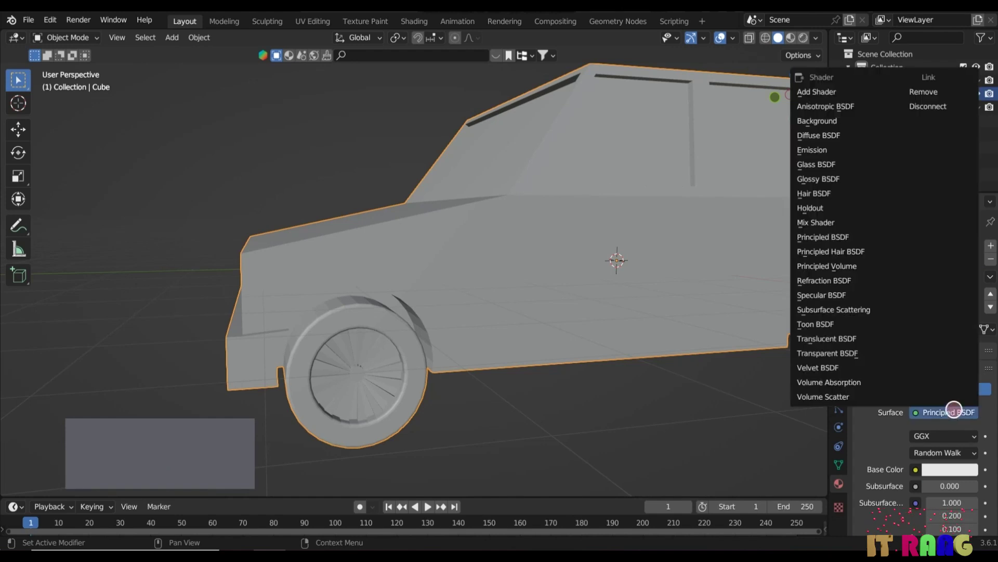
left_click(832, 163)
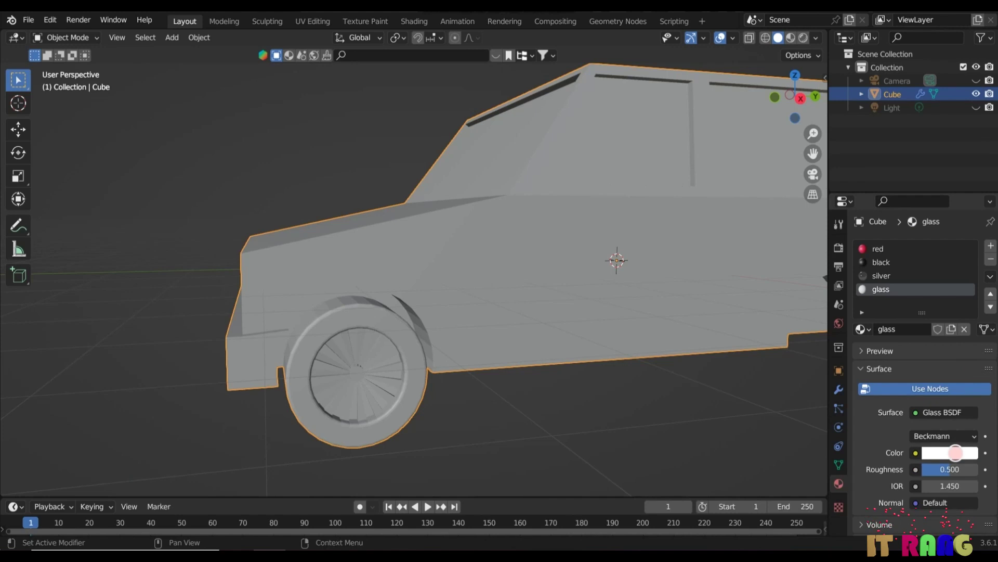
left_click(955, 453)
left_click_drag(968, 302, 968, 327)
left_click_drag(969, 328, 968, 330)
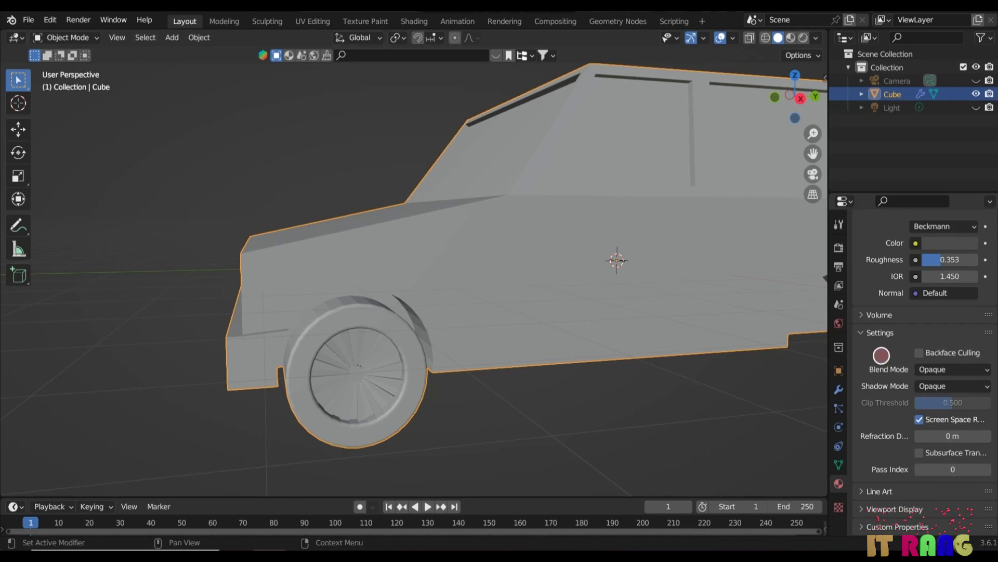
scroll(909, 302, "up", 2)
scroll(878, 311, "up", 3)
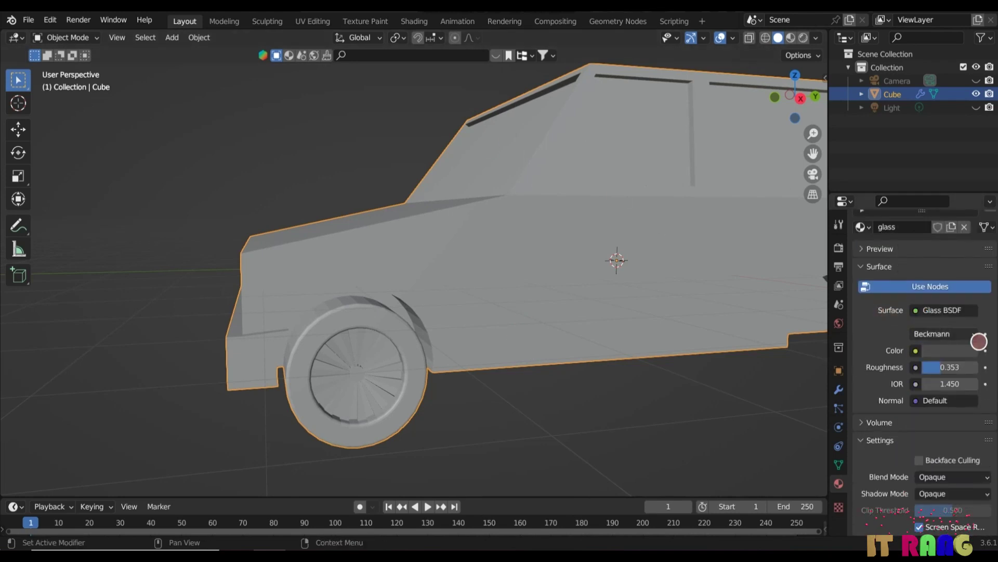
scroll(895, 332, "up", 5)
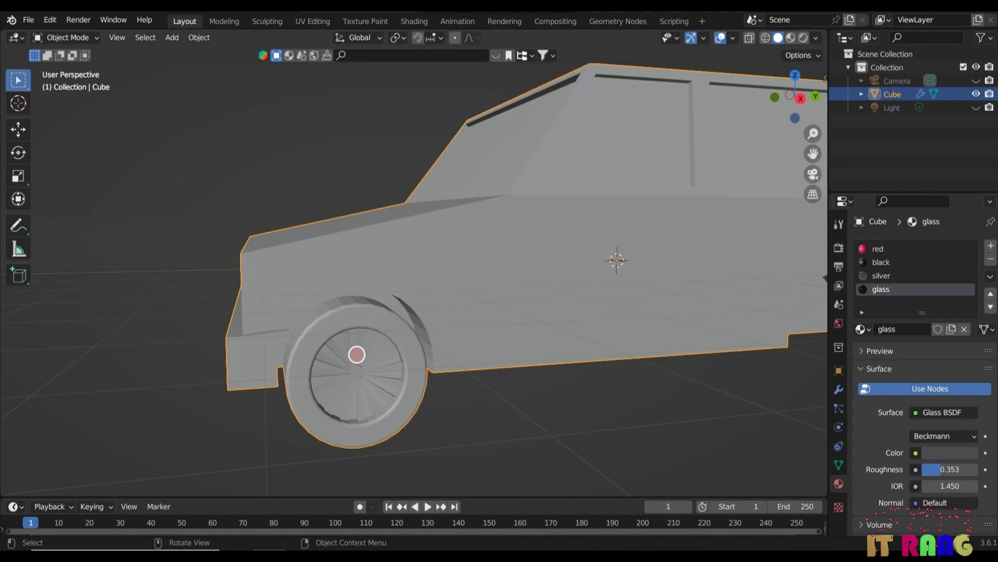
In Edit Mode, select the front wheel's hub face and grow the selection outward over the spokes, rim and tyre side
key("Tab")
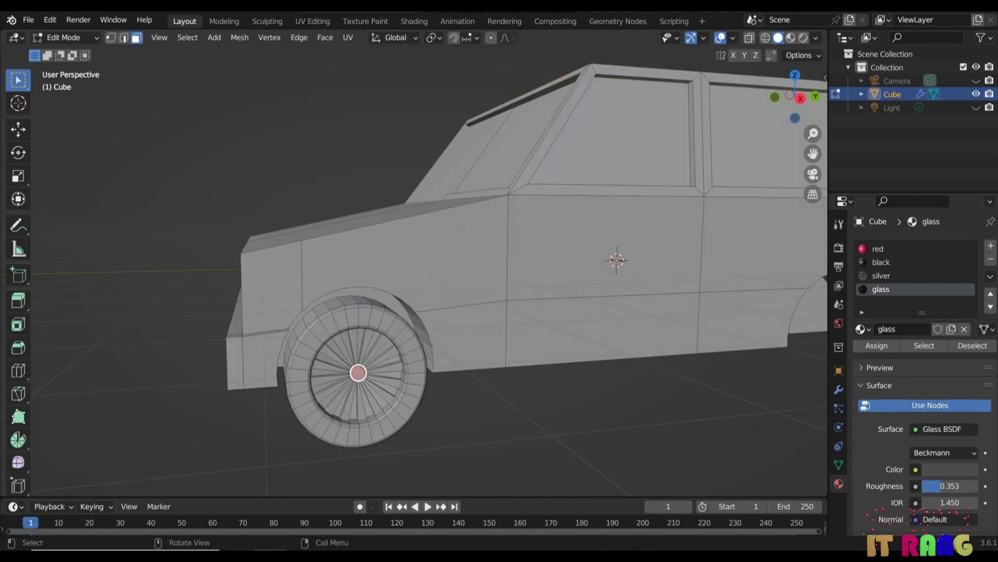
left_click(359, 373)
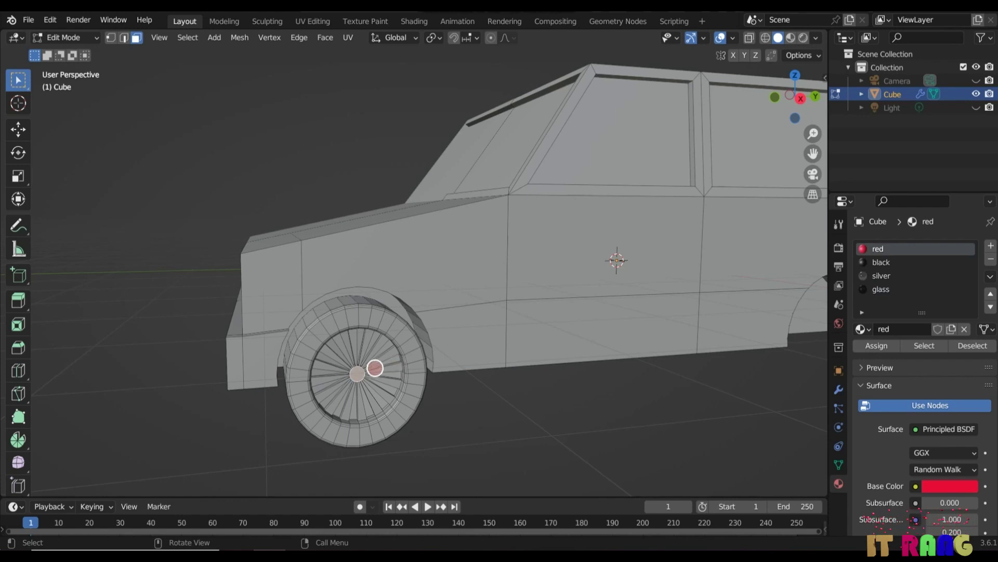
key("ctrl")
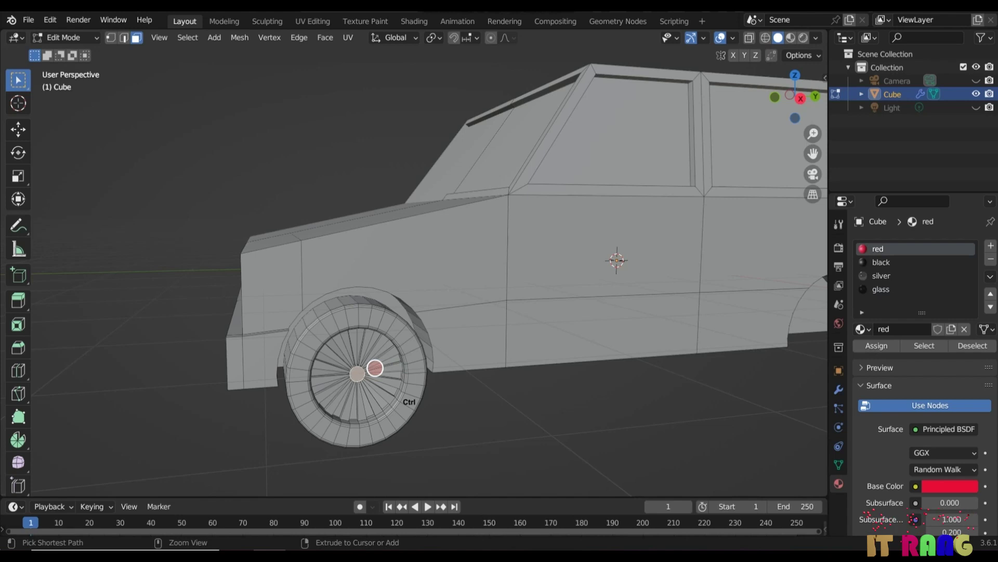
key("ctrl+KP_Add")
key("ctrl+KP_Add")
key("ctrl+KP_Add")
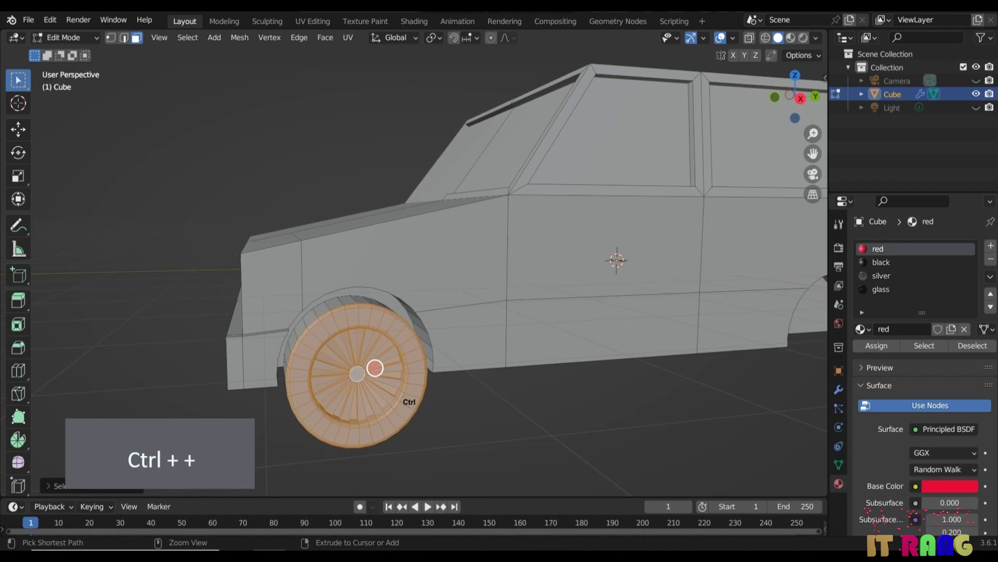
Assign the black material to the whole selected front wheel, clear the selection and show the model in Material Preview shading
middle_click_drag(307, 422, 292, 358, "shift")
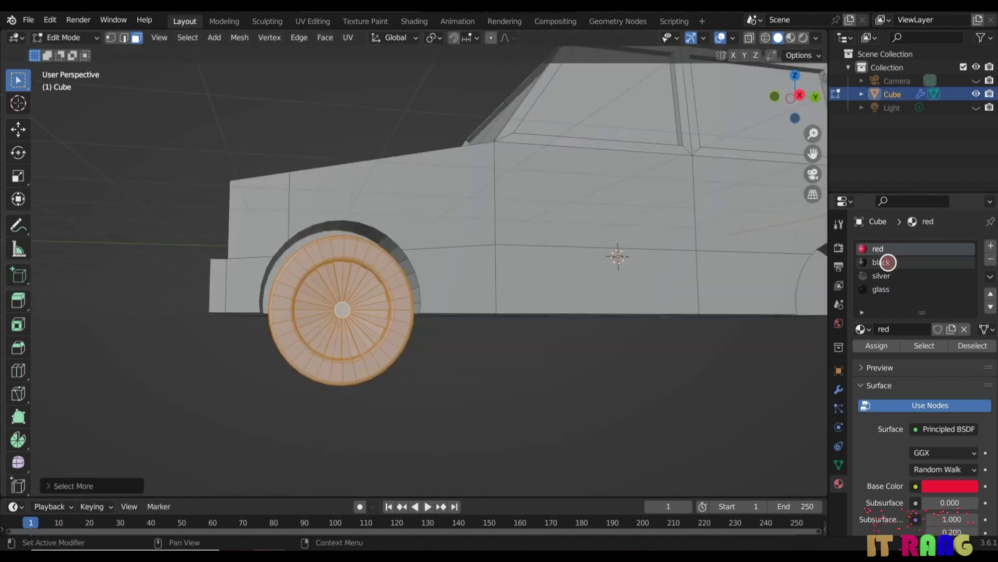
left_click(884, 262)
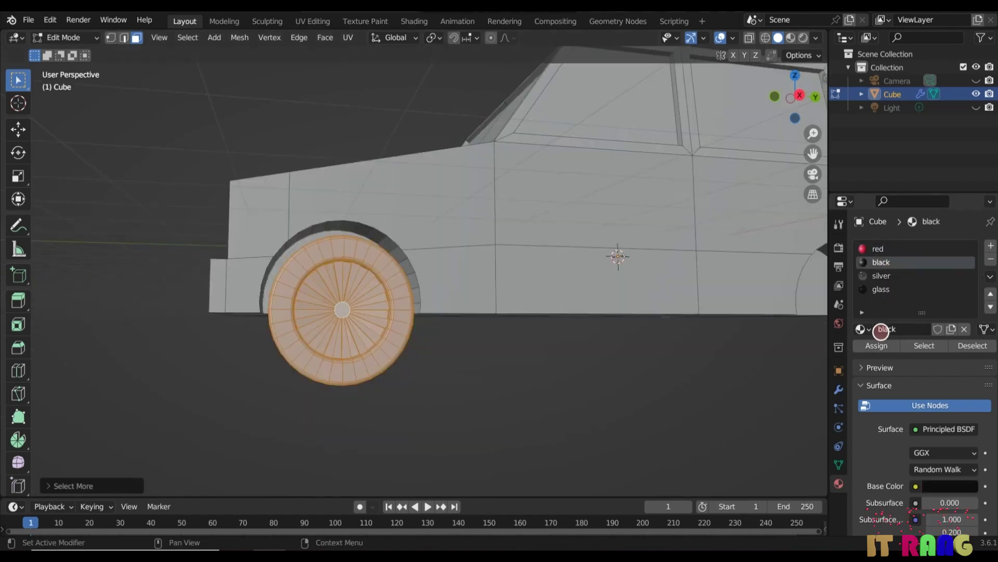
left_click(876, 346)
key("alt+a")
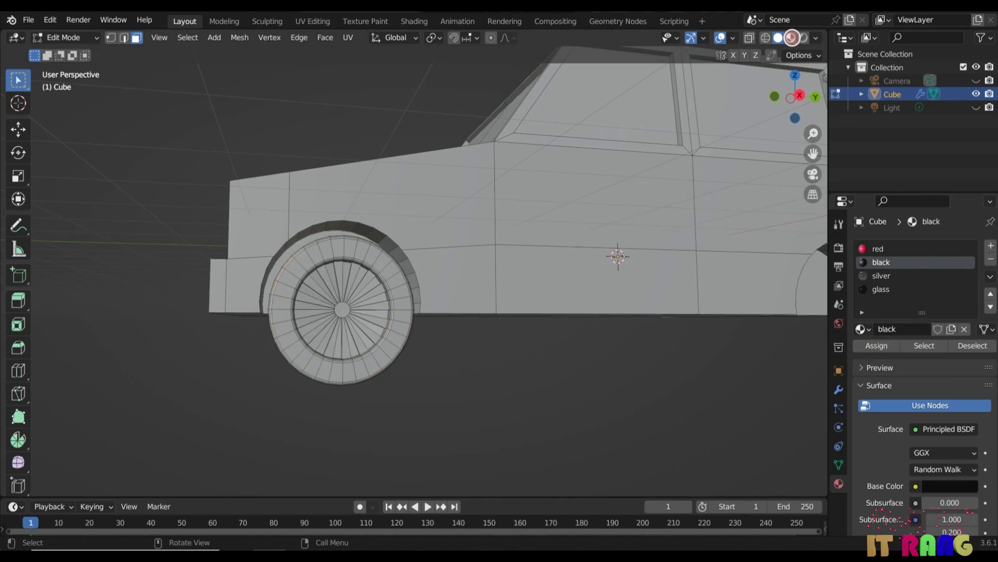
left_click(790, 37)
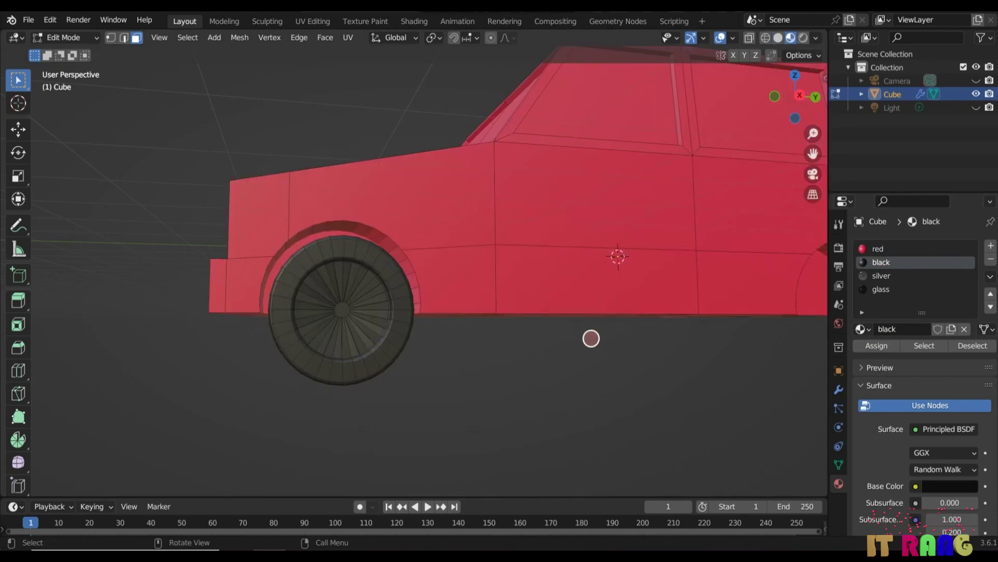
Select the front wheel's hub, spokes and inner rim faces and assign the silver material to them
middle_click_drag(608, 356, 352, 336)
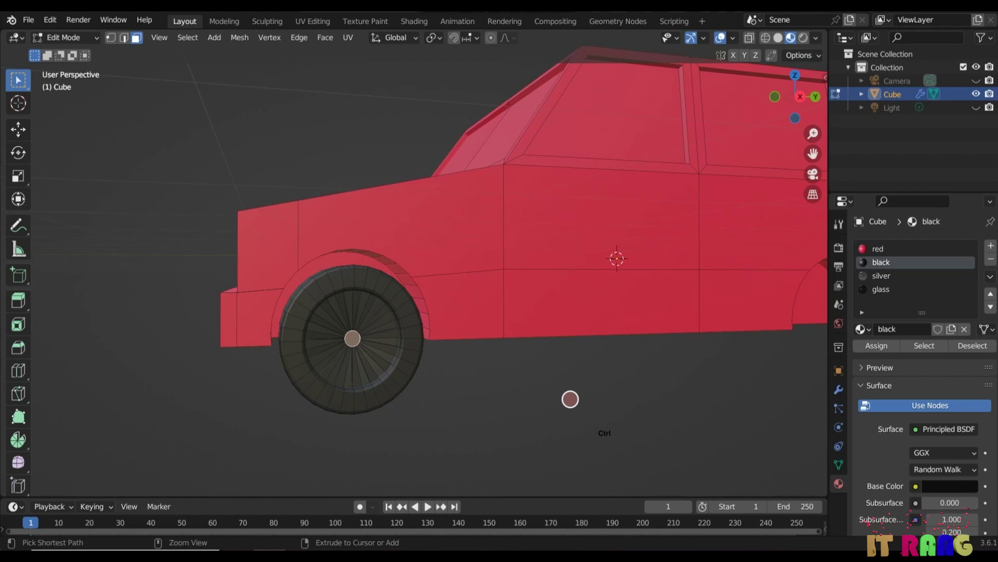
key("ctrl+KP_Add")
key("ctrl+KP_Add")
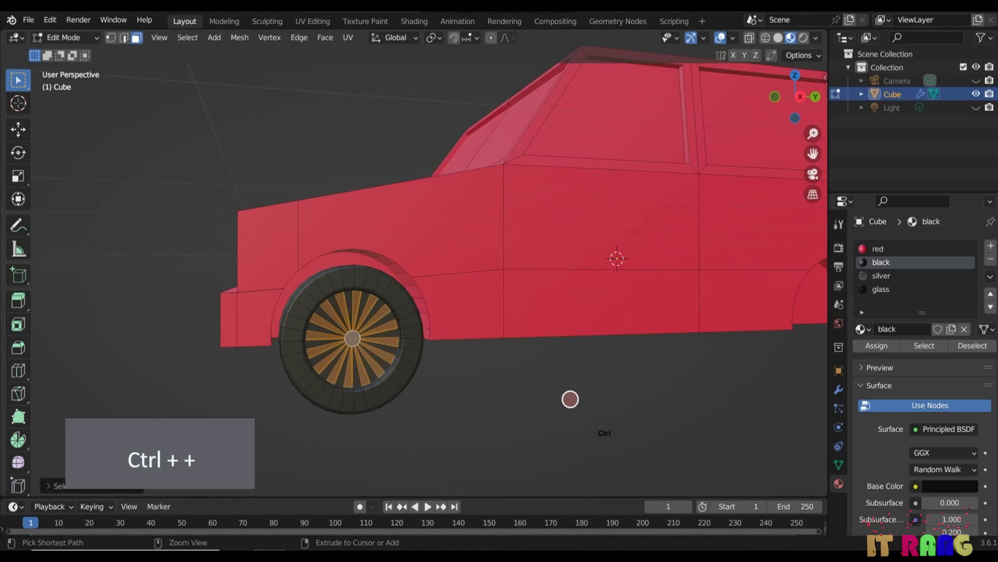
key("ctrl+KP_Add")
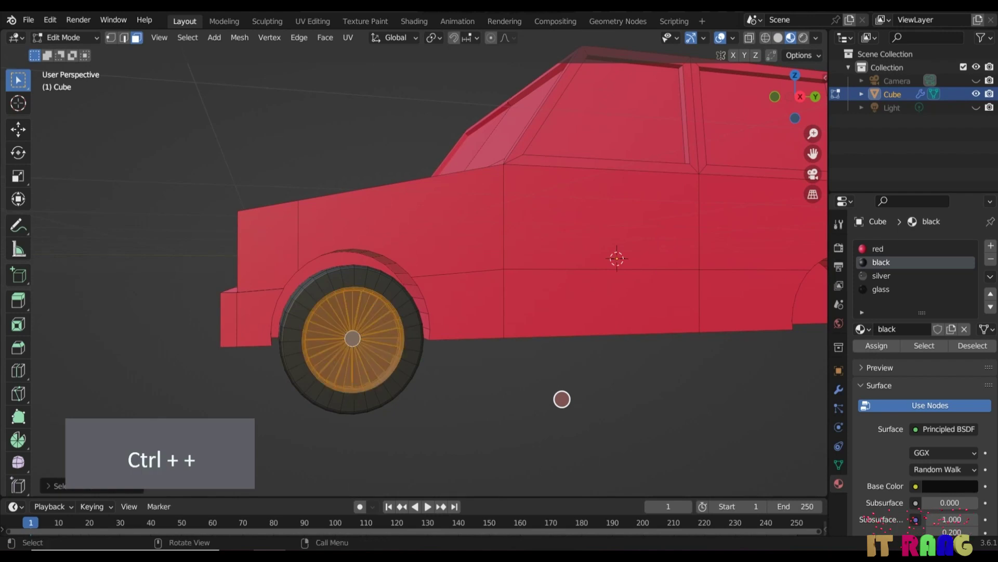
middle_click_drag(478, 433, 575, 426)
left_click(884, 276)
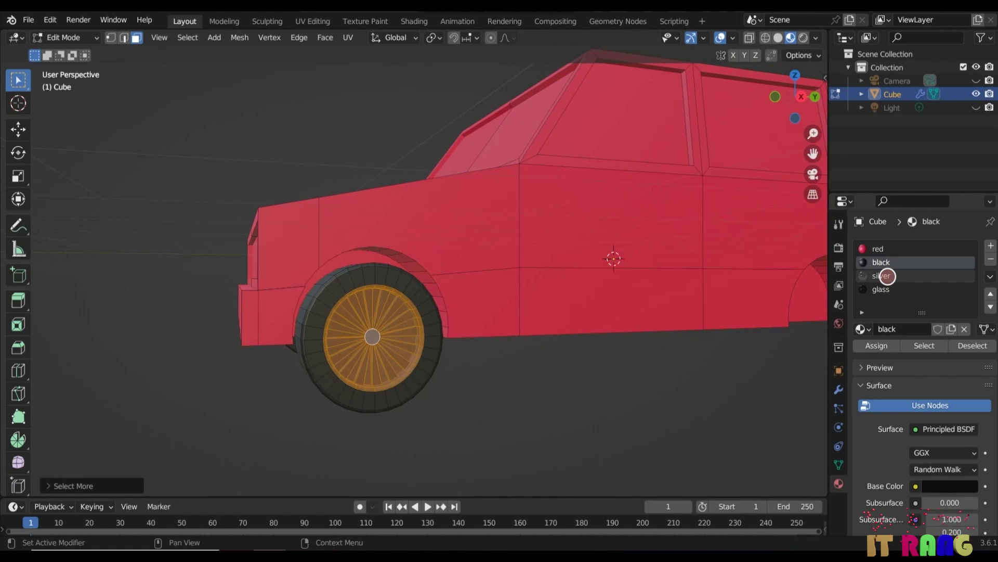
left_click(879, 345)
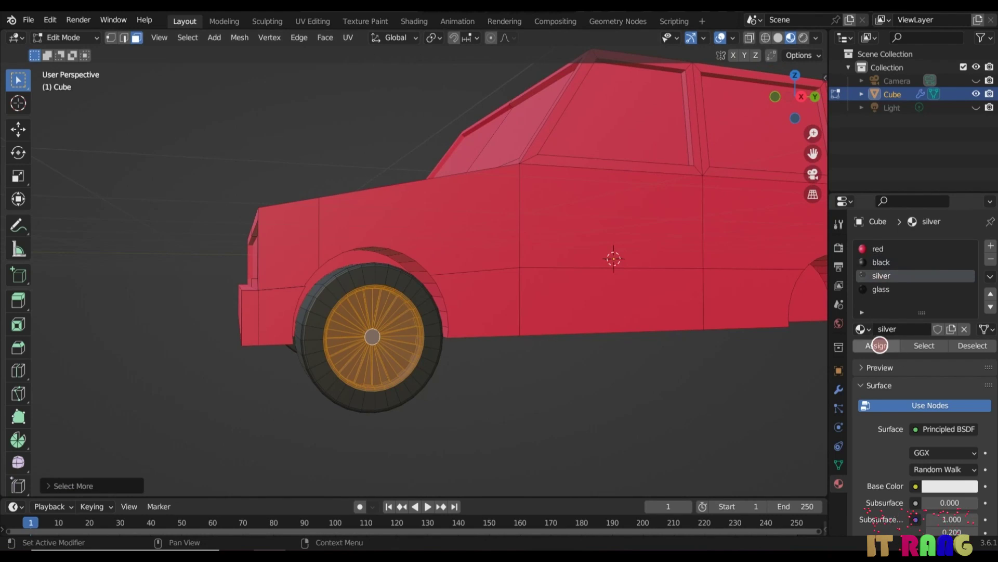
Select the entire front wheel in the right side view and duplicate it along the Y axis into the rear wheel arch
middle_click_drag(727, 403, 648, 392)
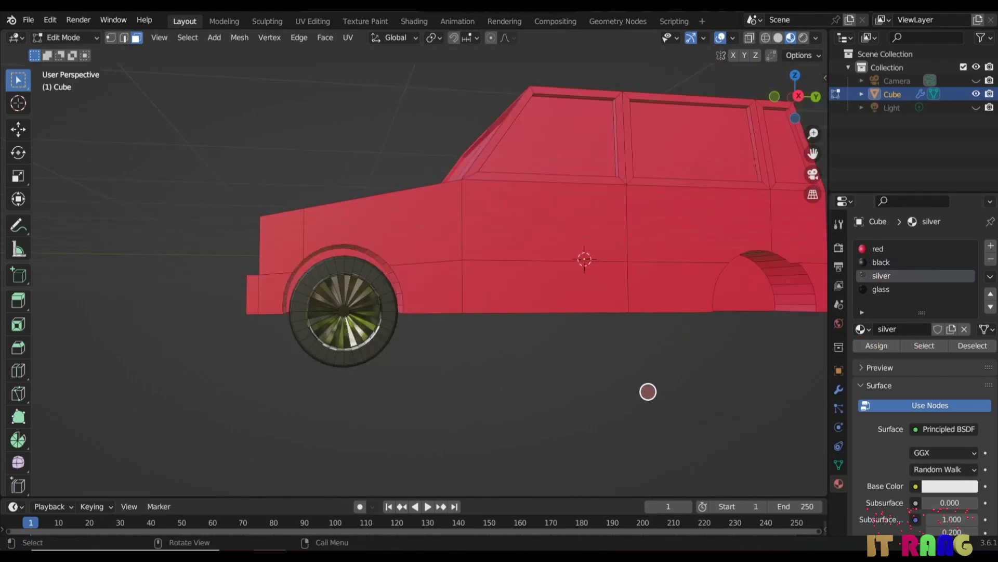
key("KP_3")
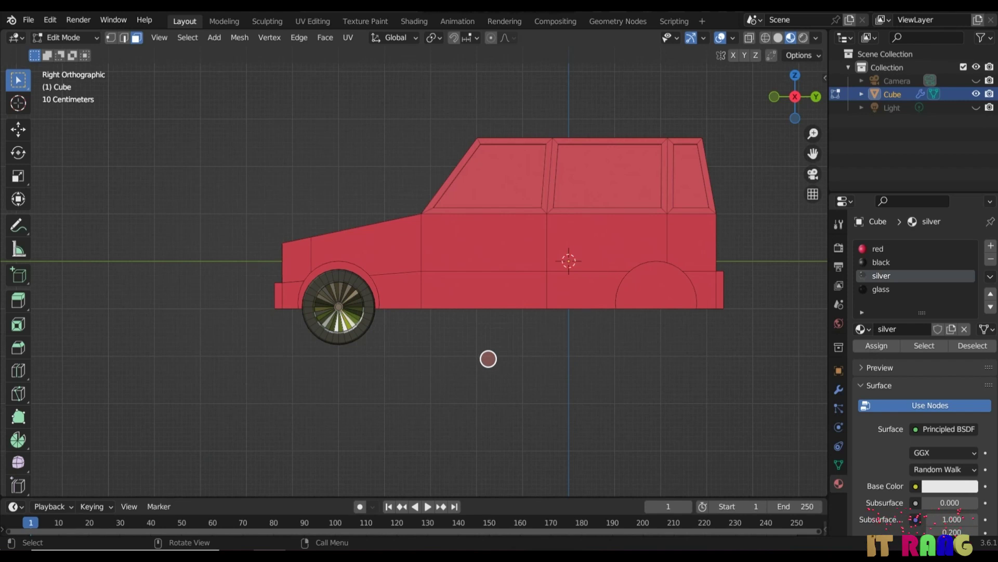
key("ctrl+KP_Add")
key("ctrl+KP_Add")
key("ctrl+KP_Add")
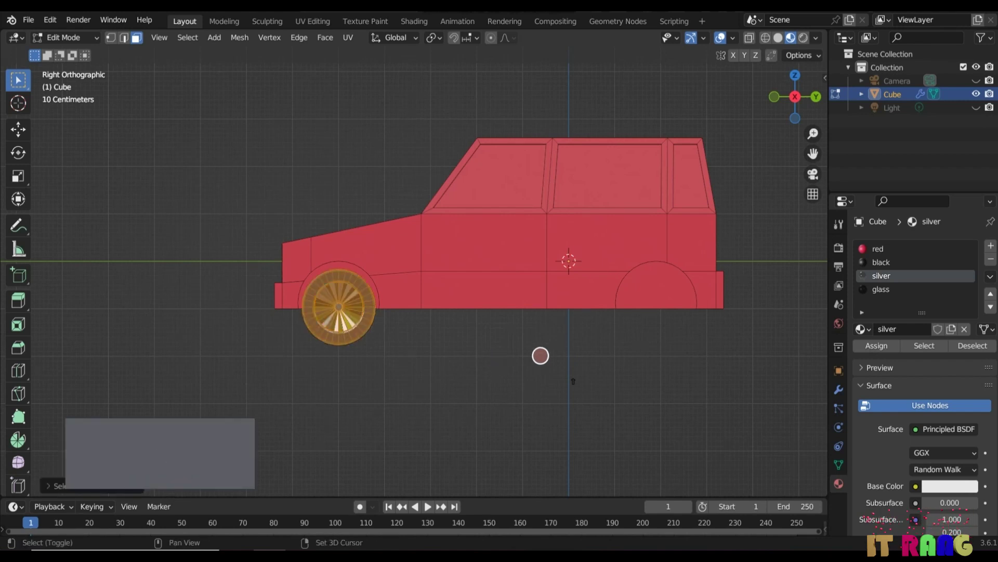
key("shift+d")
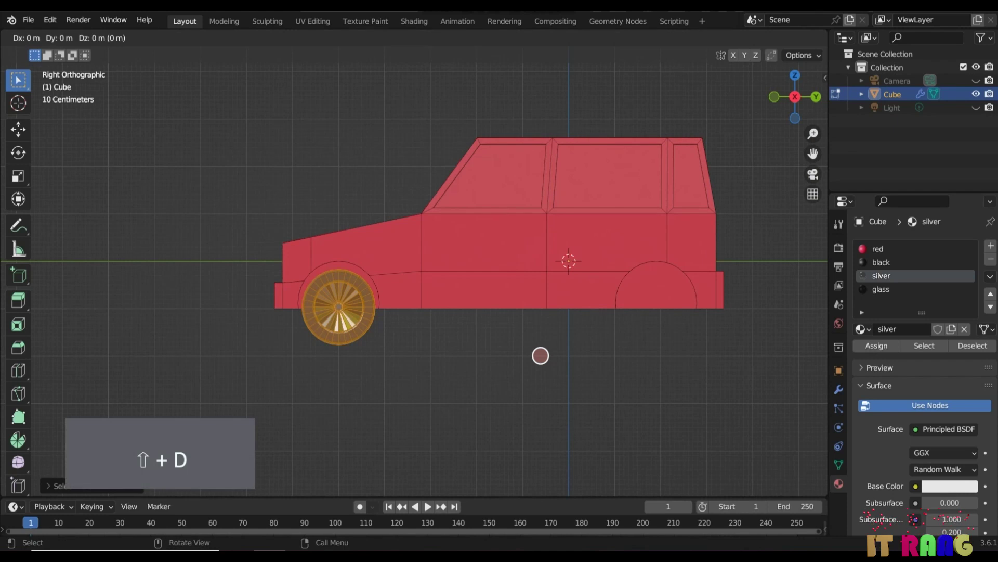
key("y")
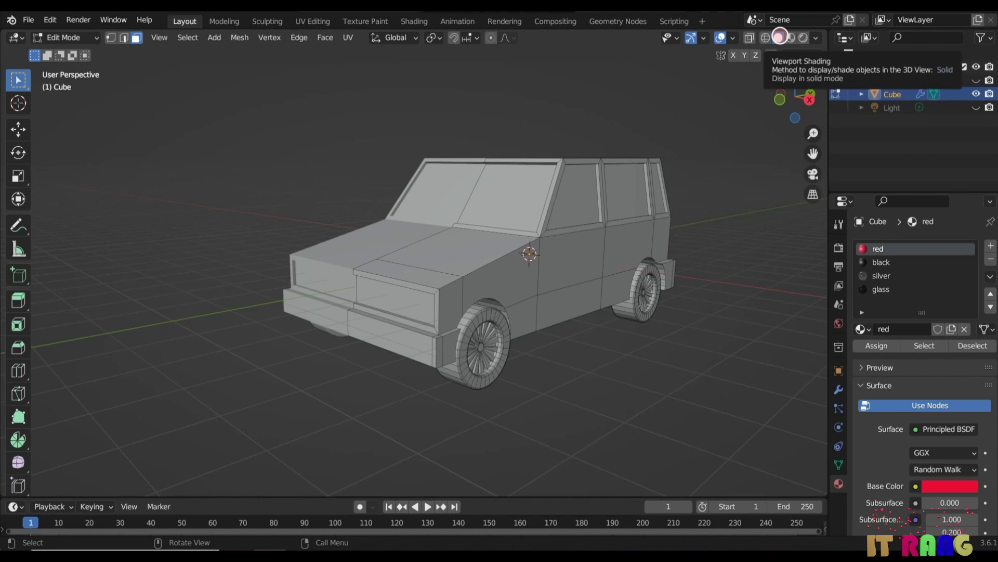
Duplicate the upper front door face and scale the copy down to a small rectangle at the door's centre
middle_click_drag(676, 406, 522, 272)
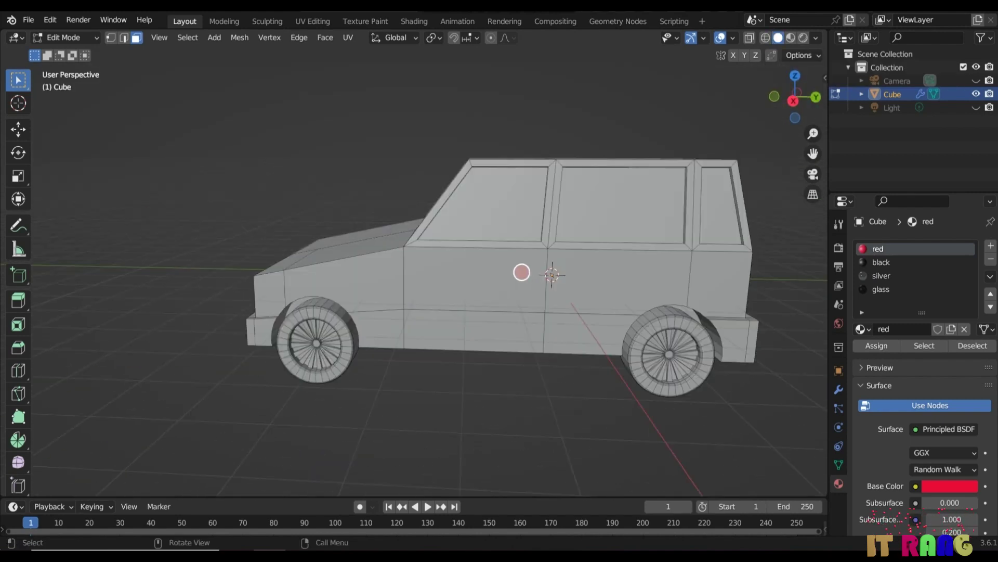
left_click(475, 281)
scroll(546, 382, "up", 2)
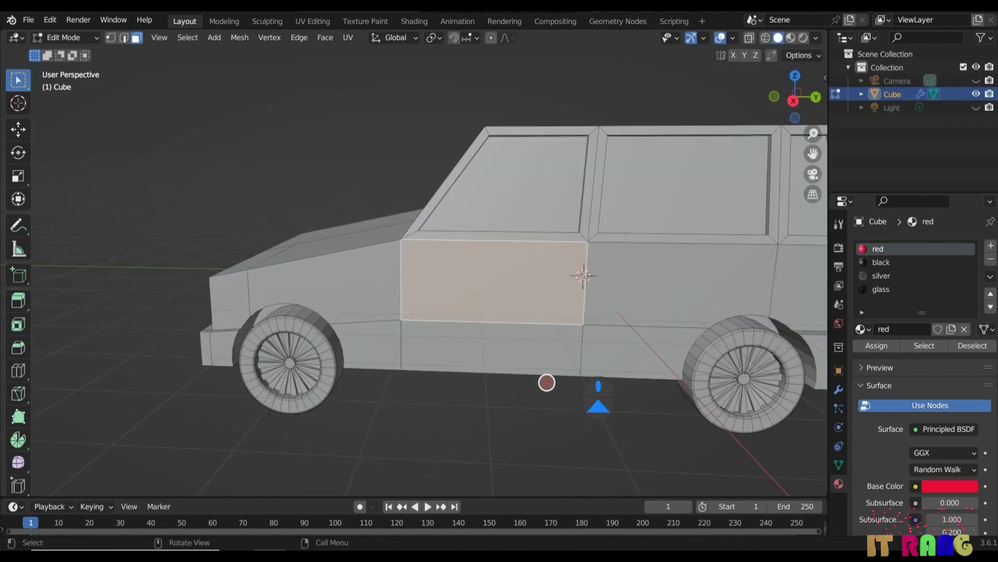
mouse_move(568, 422)
middle_mouse_down()
mouse_move(583, 432)
mouse_move(577, 416)
middle_mouse_up()
scroll(549, 323, "up", 2)
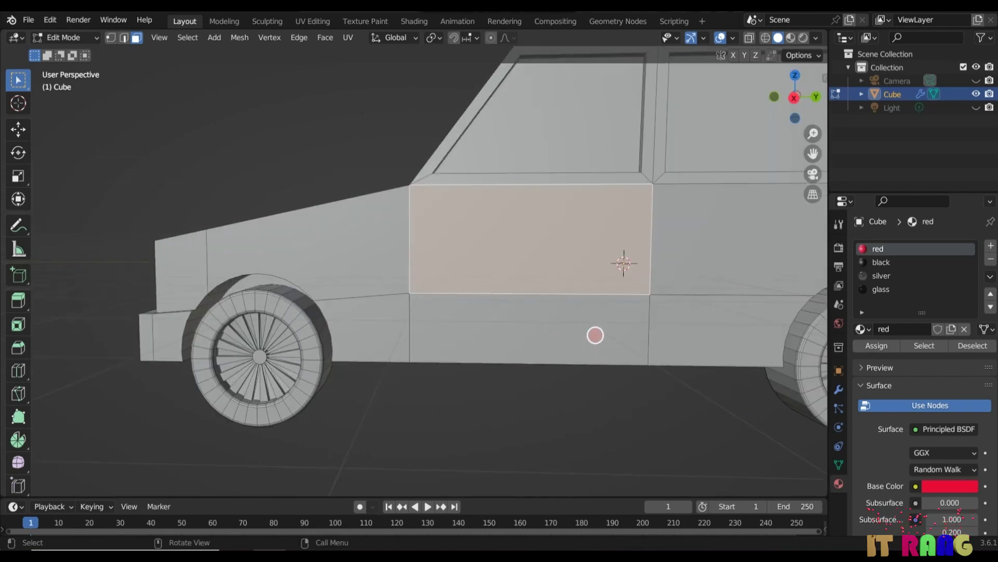
scroll(627, 360, "down", 2)
key("shift+d")
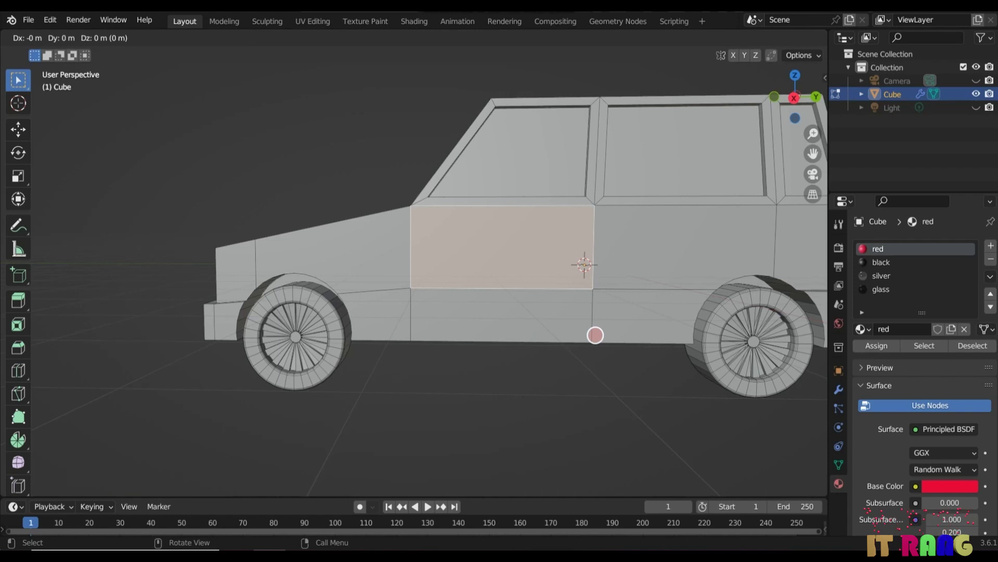
key("s")
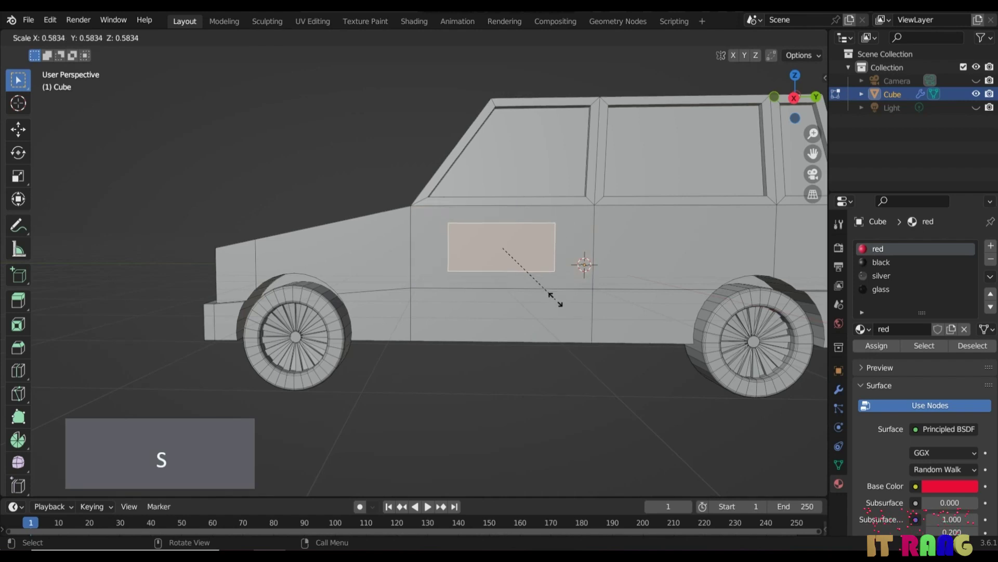
left_click(526, 272)
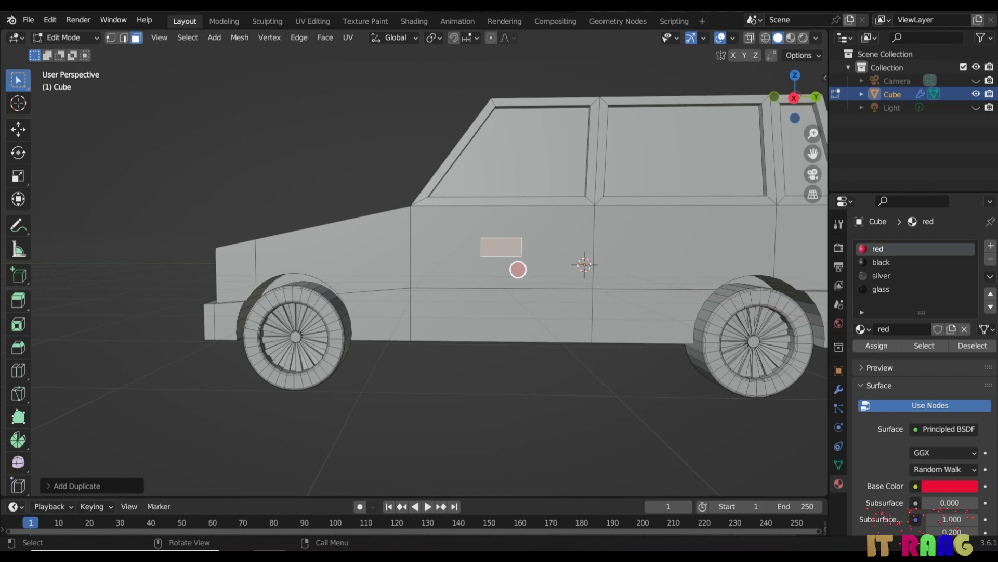
Scale the small door rectangle along the Z axis to about half its height for a door handle
key("s")
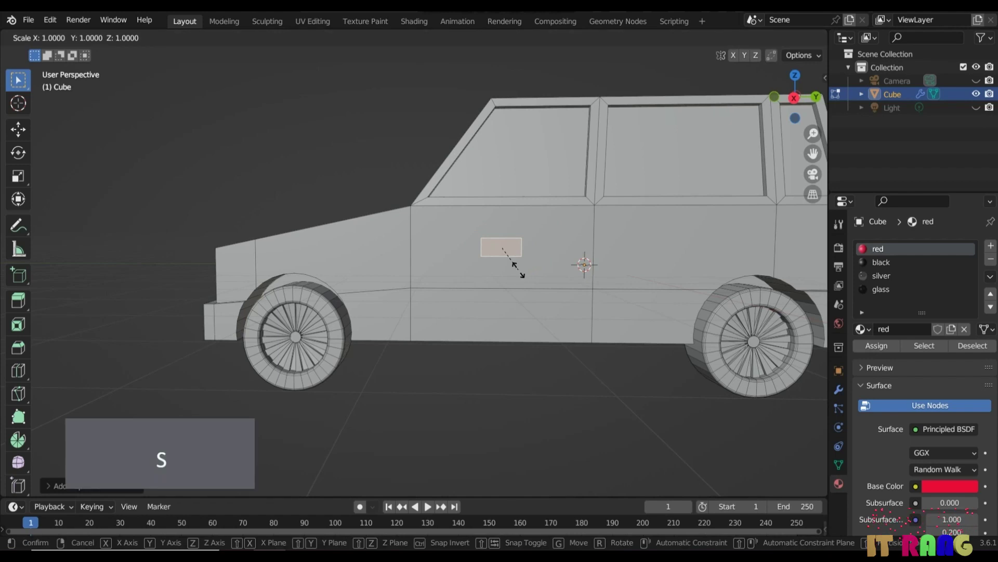
key("z")
left_click(512, 261)
Move the handle face along Y to near the front door's rear edge and raise it about 0.23 m along Z
middle_click_drag(445, 416, 451, 415)
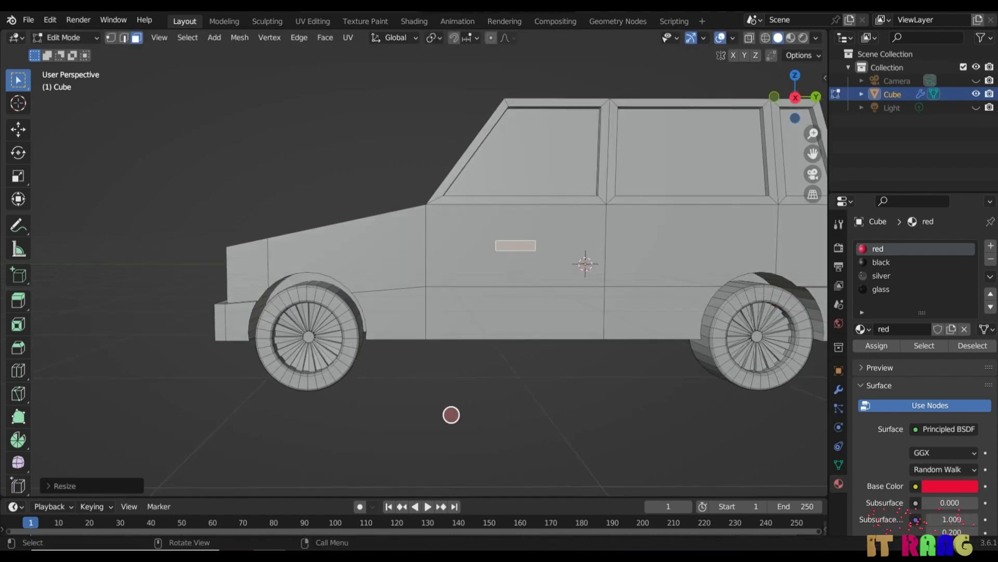
key("g")
key("y")
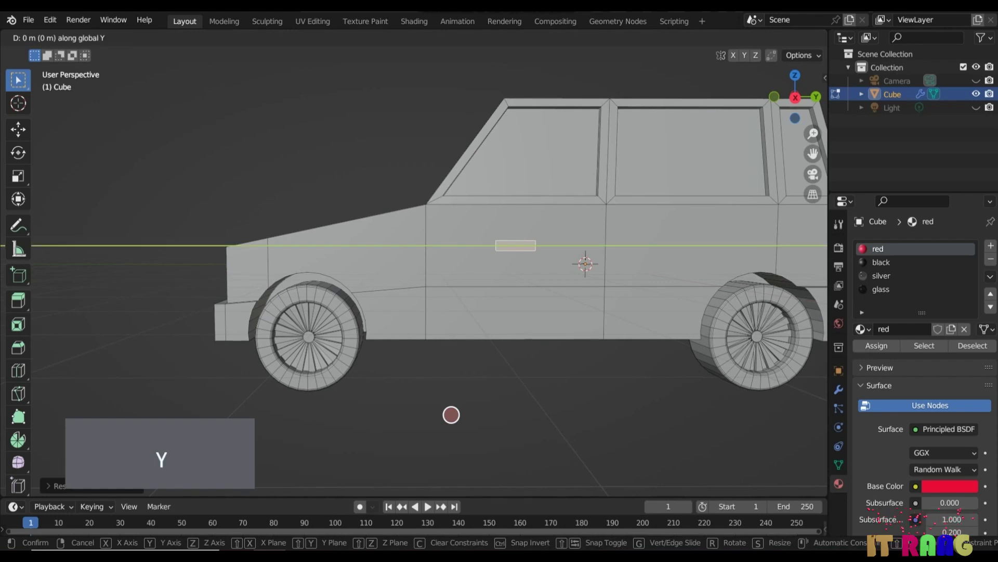
left_click(503, 408)
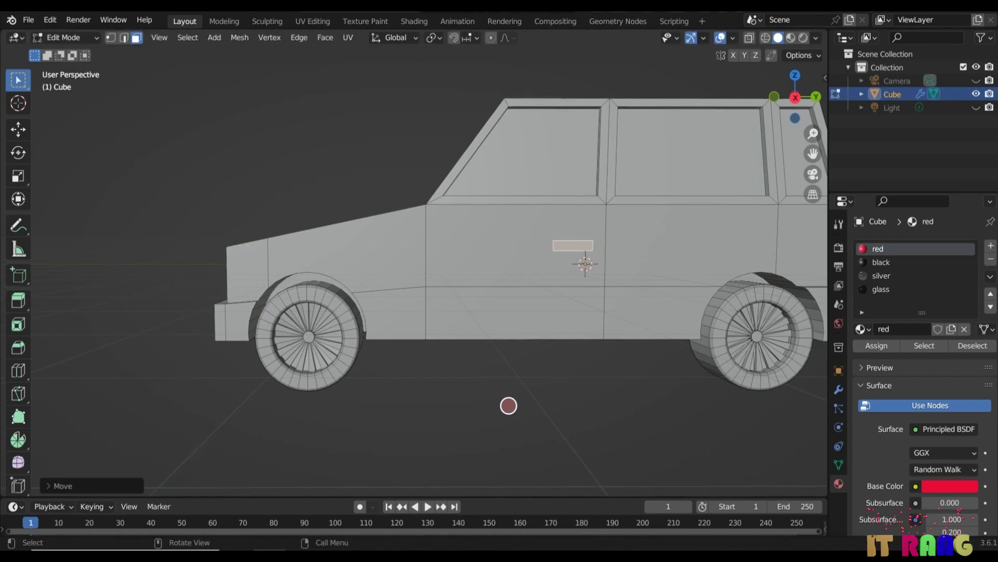
key("g")
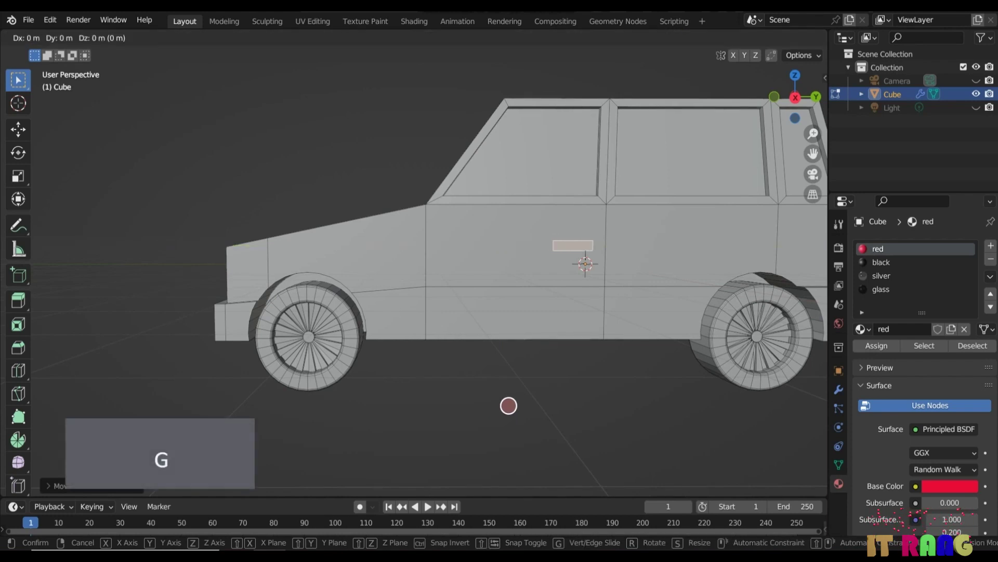
key("z")
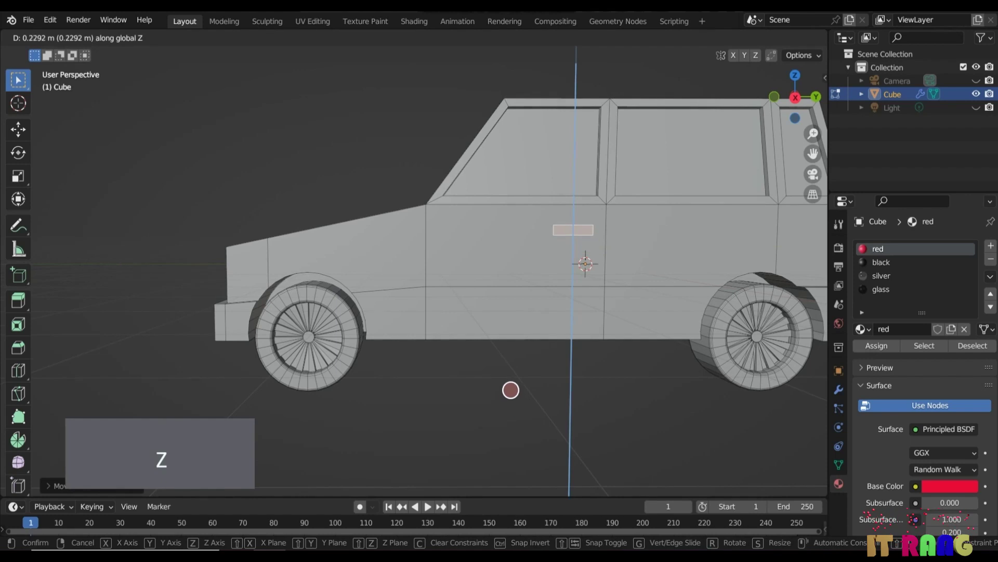
left_click(512, 389)
Extrude the handle face slightly outward from the front door to give the handle thickness
scroll(512, 389, "up", 3)
middle_click_drag(512, 389, 506, 423)
middle_click_drag(438, 435, 483, 439)
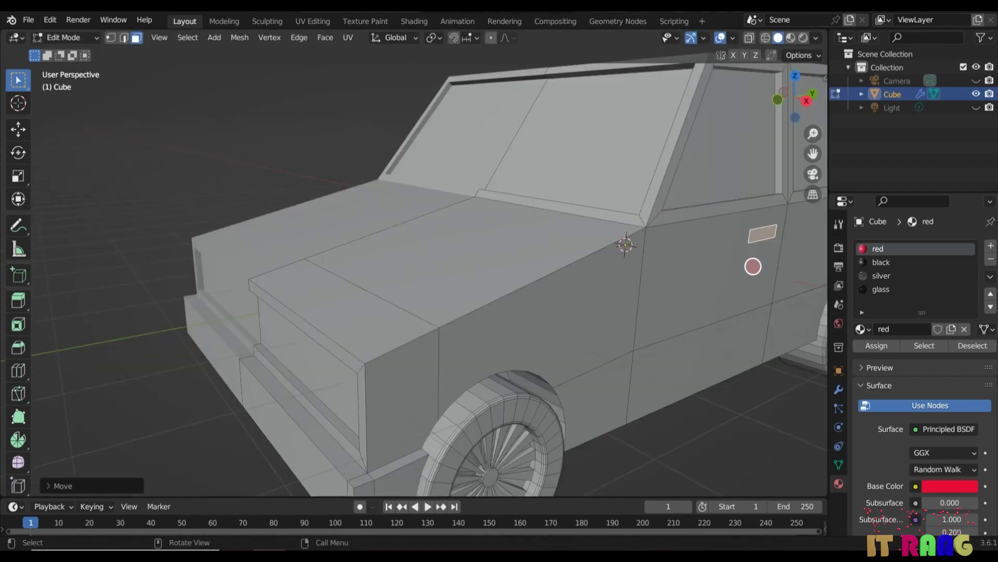
key("e")
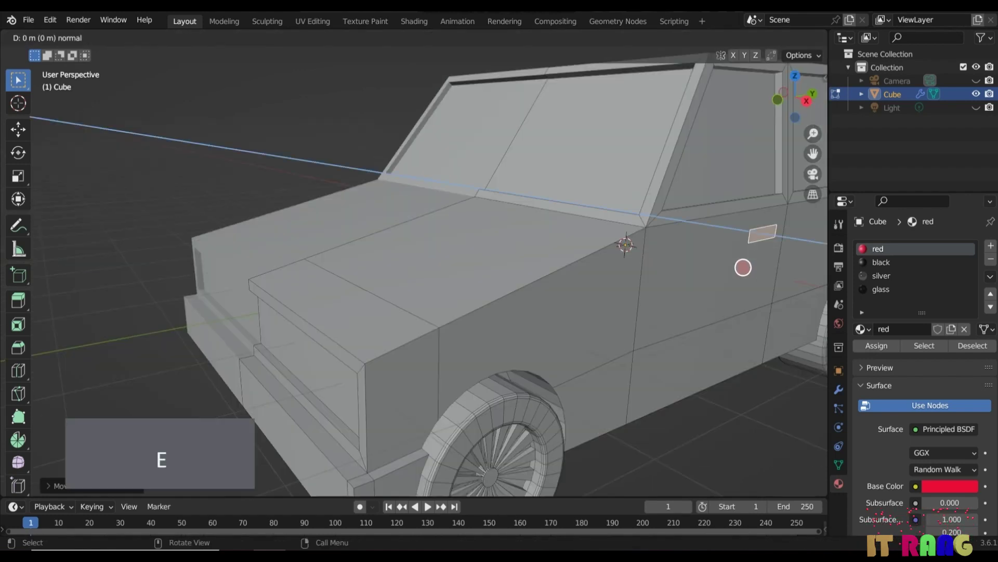
left_click(748, 267)
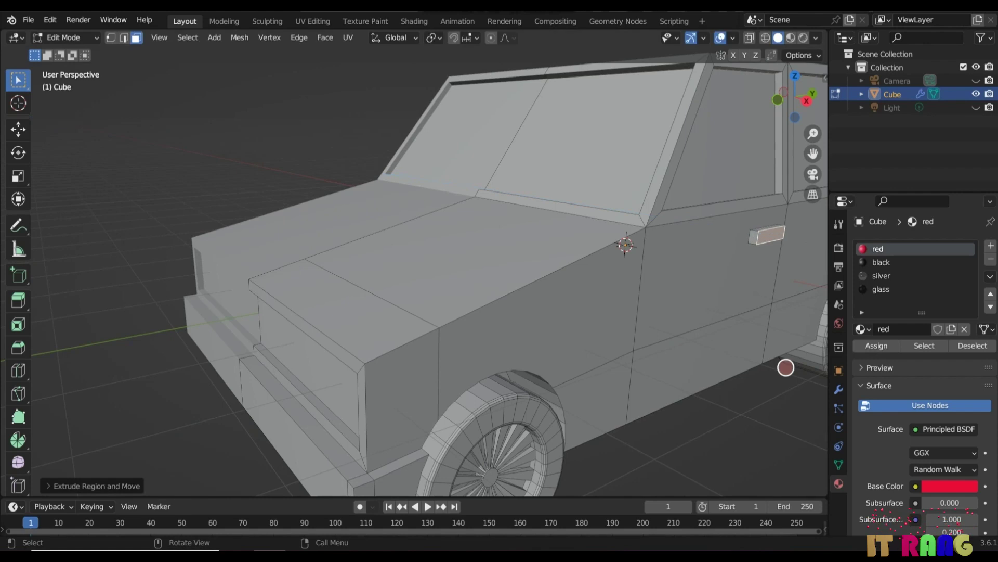
Select the whole extruded door handle, duplicate it and move the copy along the Y axis
key("ctrl+KP_Add")
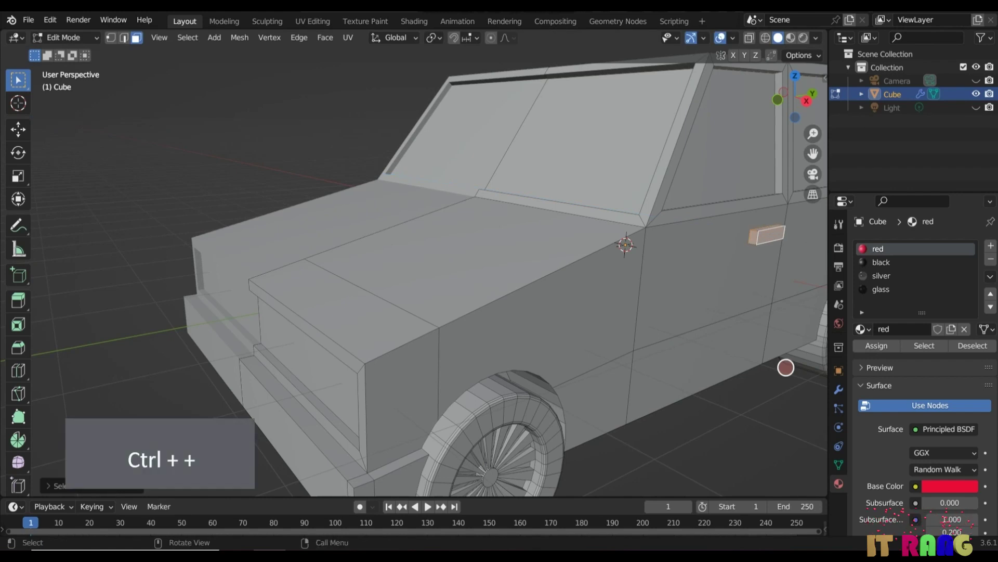
scroll(786, 367, "down", 3)
middle_click_drag(791, 407, 719, 401)
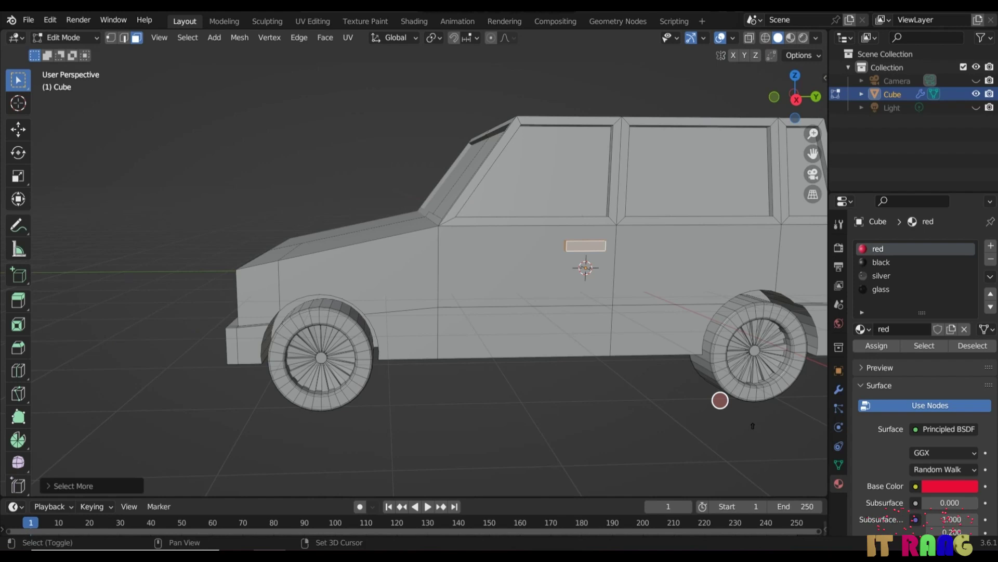
key("shift+d")
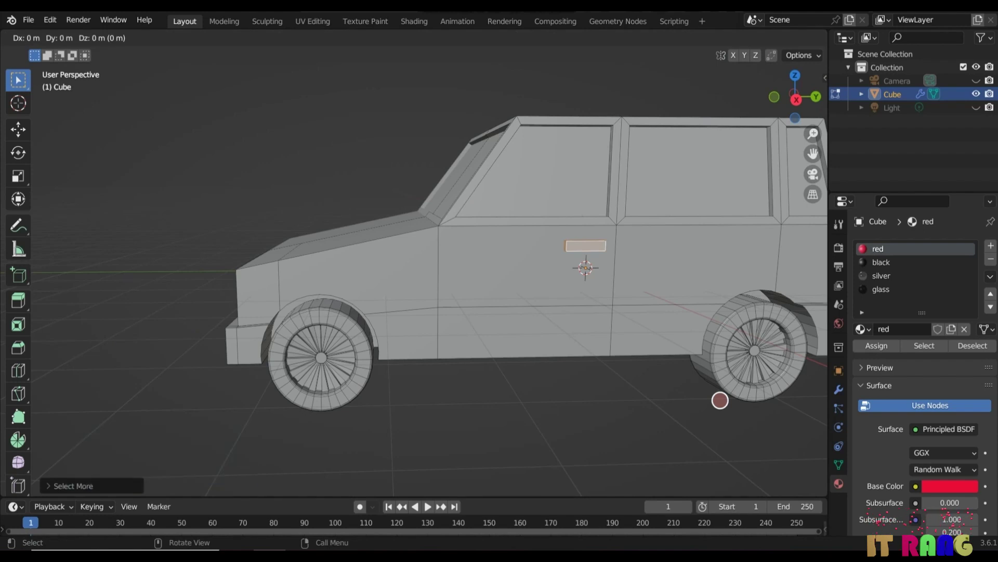
key("y")
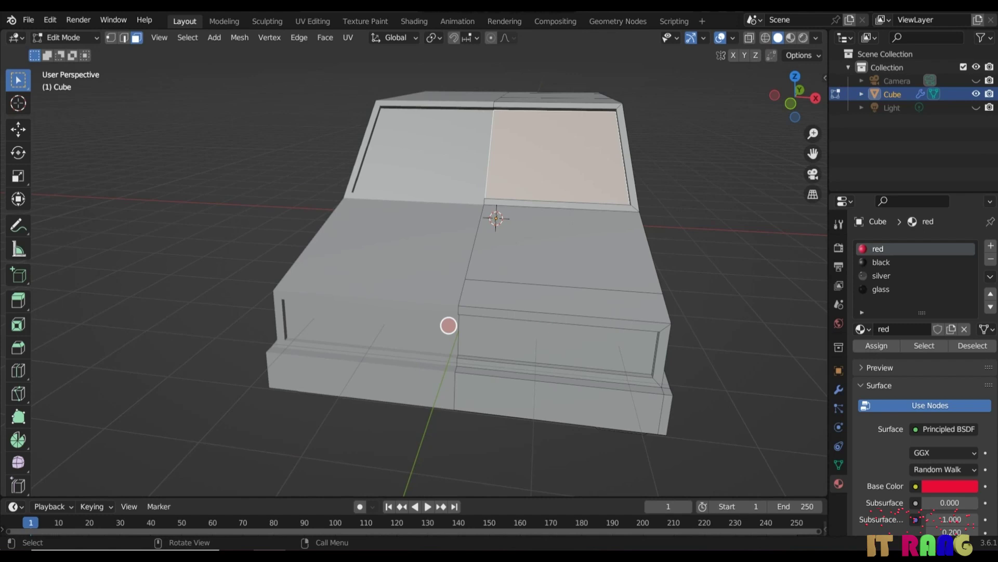
Duplicate the windshield glass face on the +X half and scale the copy to about a third of its size for a side mirror
scroll(583, 223, "up", 2)
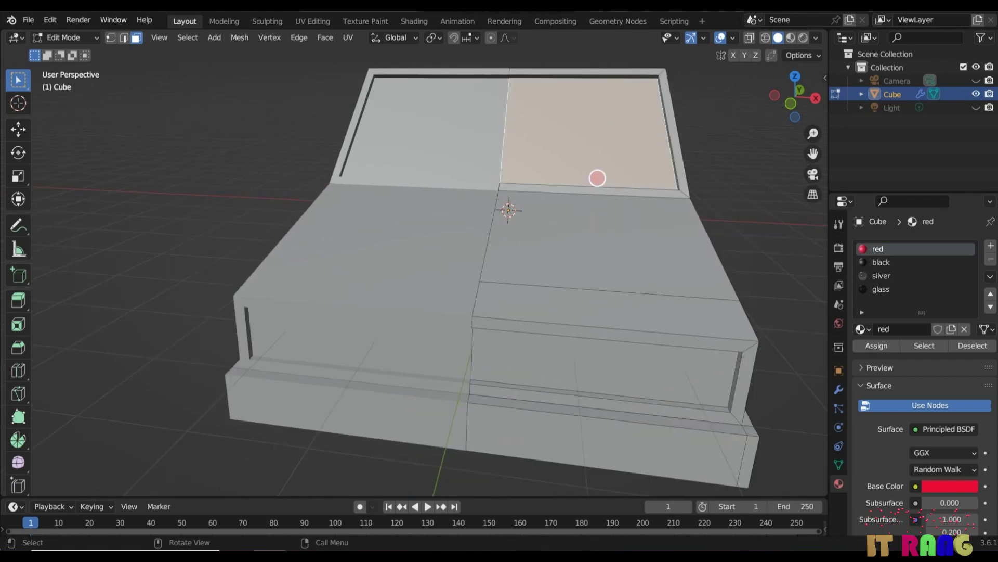
key("shift+d")
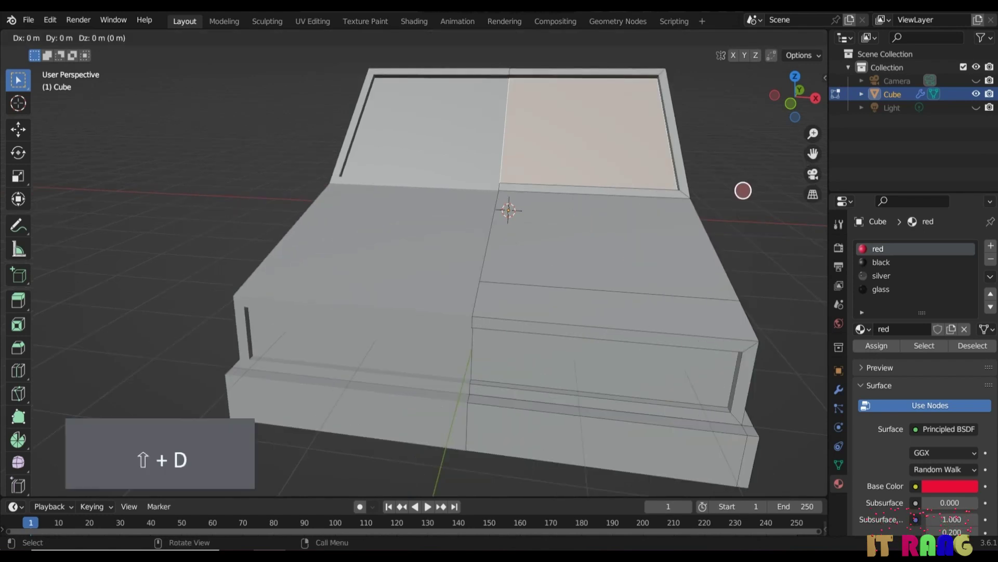
key("s")
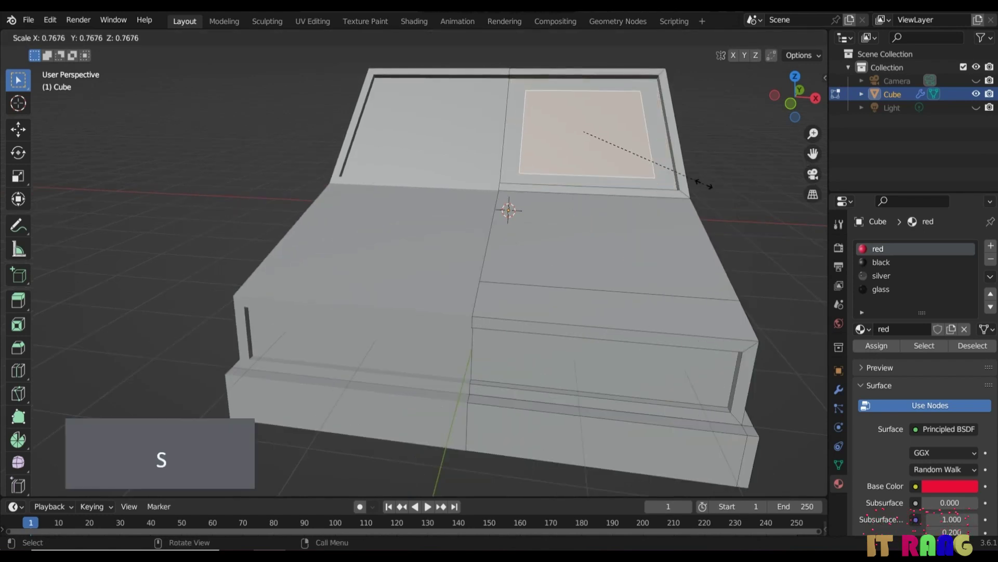
left_click(626, 157)
Move the mirror face along X beyond the car's side, and along Z and Y to the front corner of the front door window
key("g")
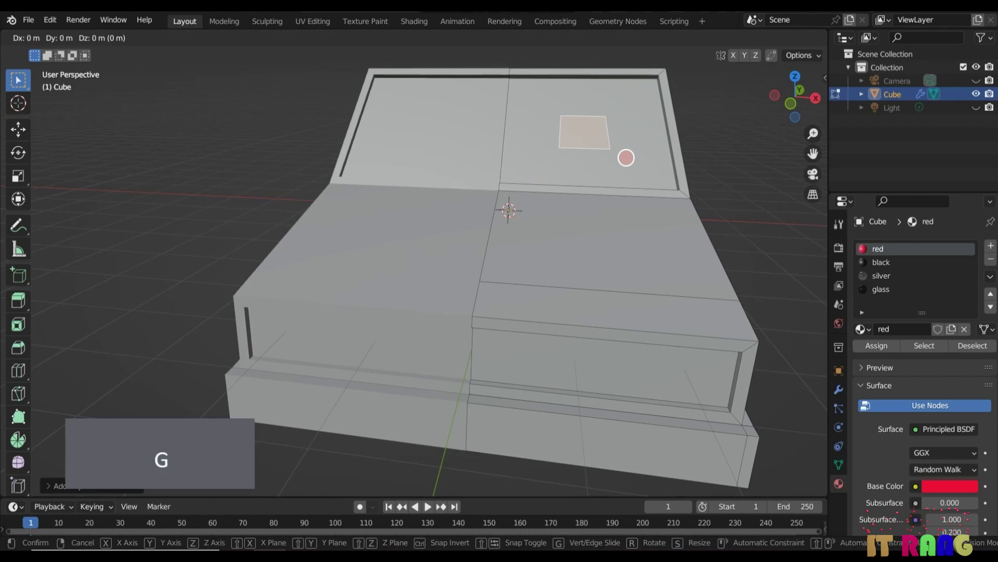
key("x")
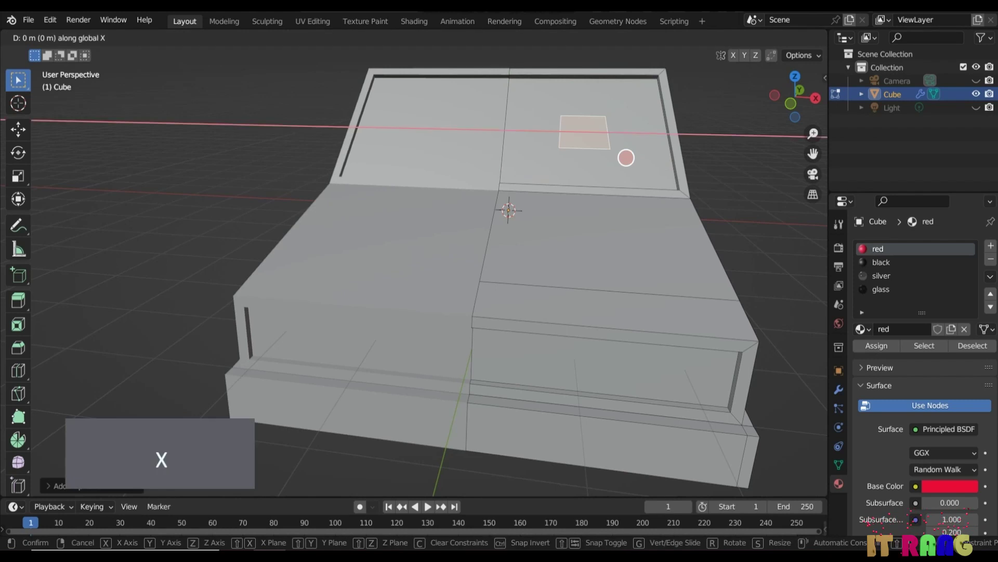
left_click(759, 159)
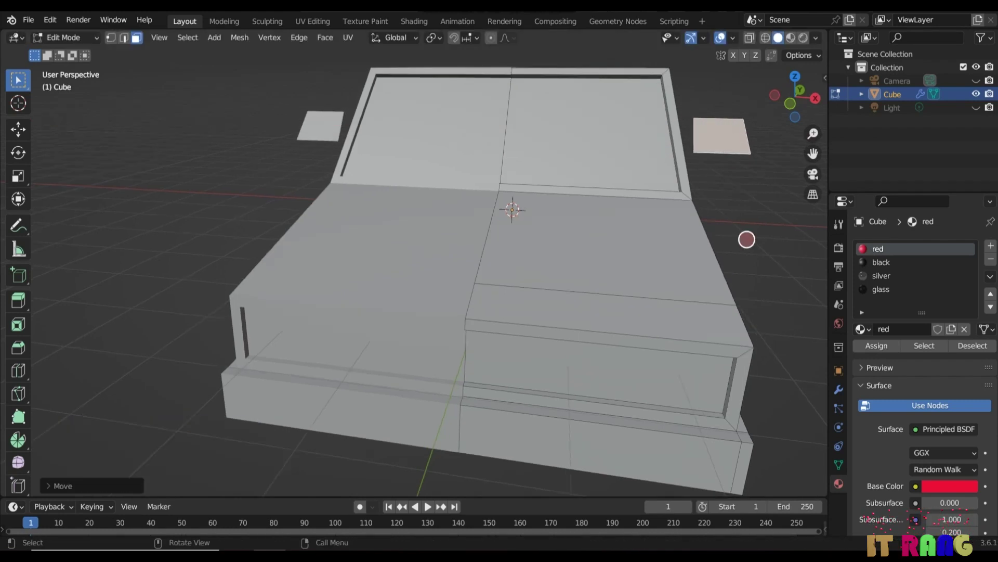
key("g")
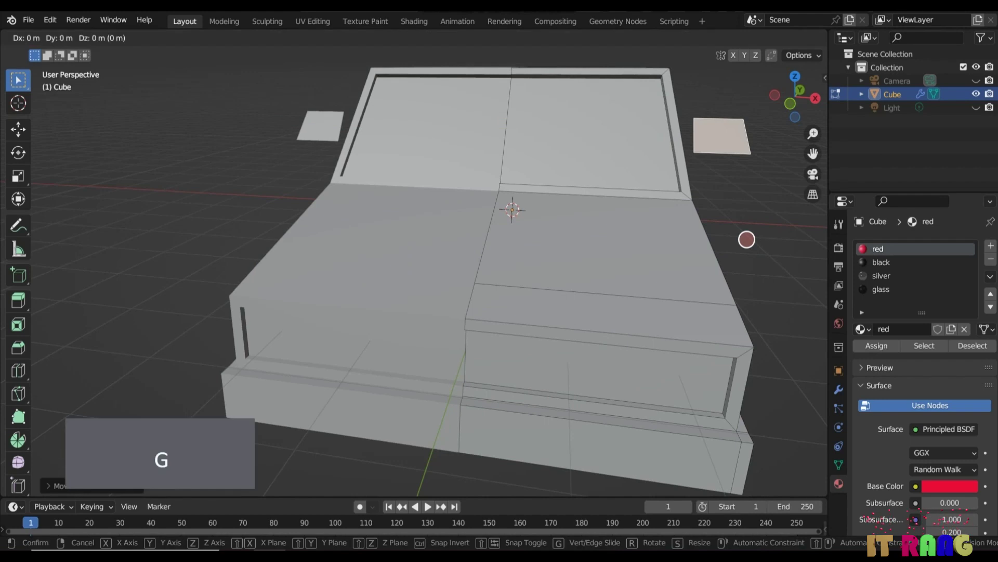
key("z")
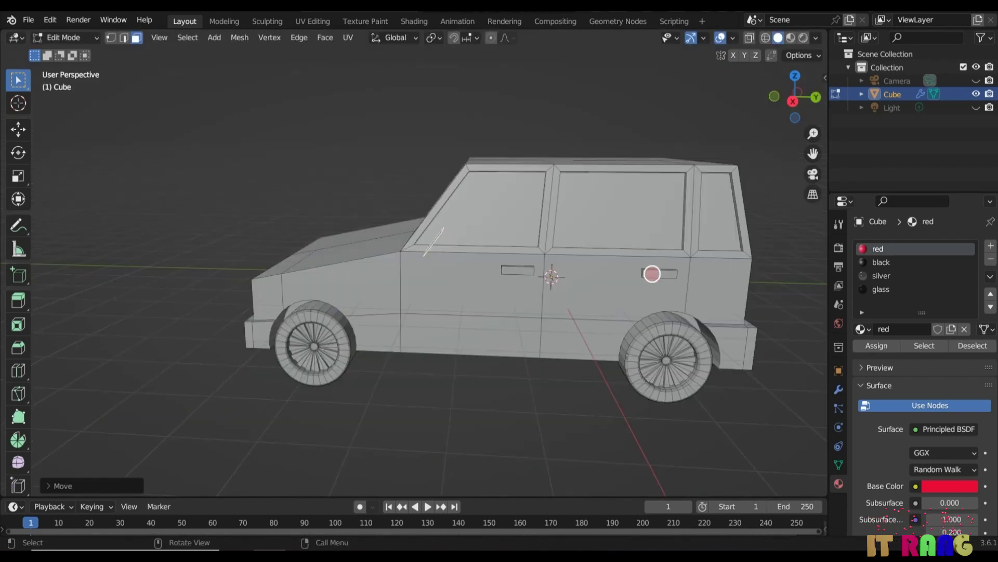
key("g")
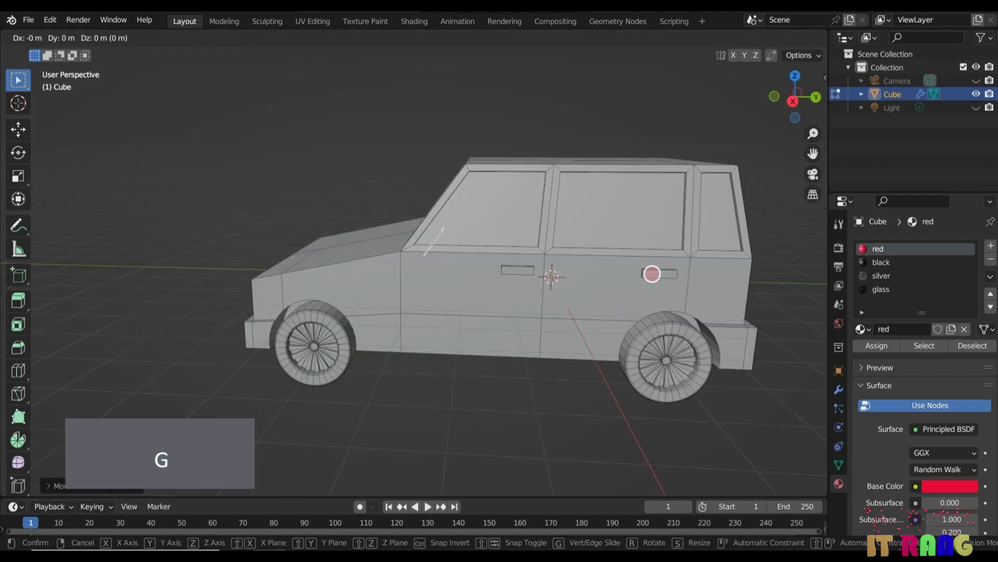
key("y")
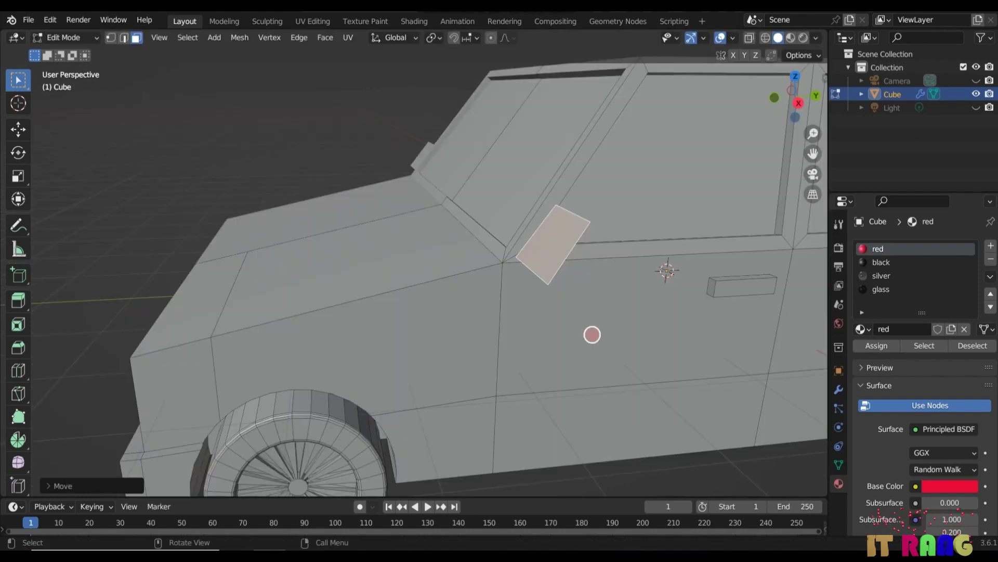
Extrude the mirror face to give it thickness and add one horizontal loop cut across its lower part with a factor of about 0.349
key("e")
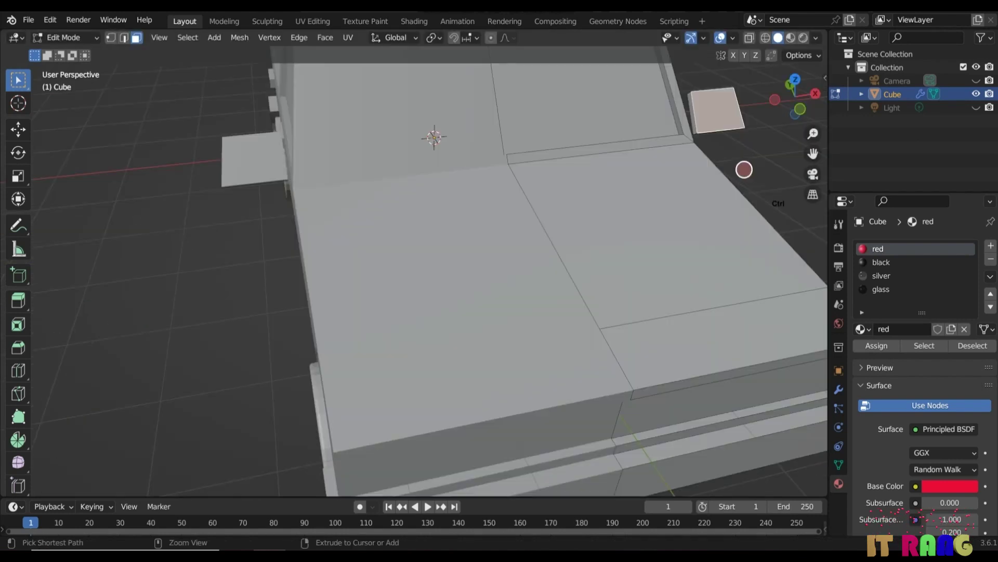
key("ctrl+r")
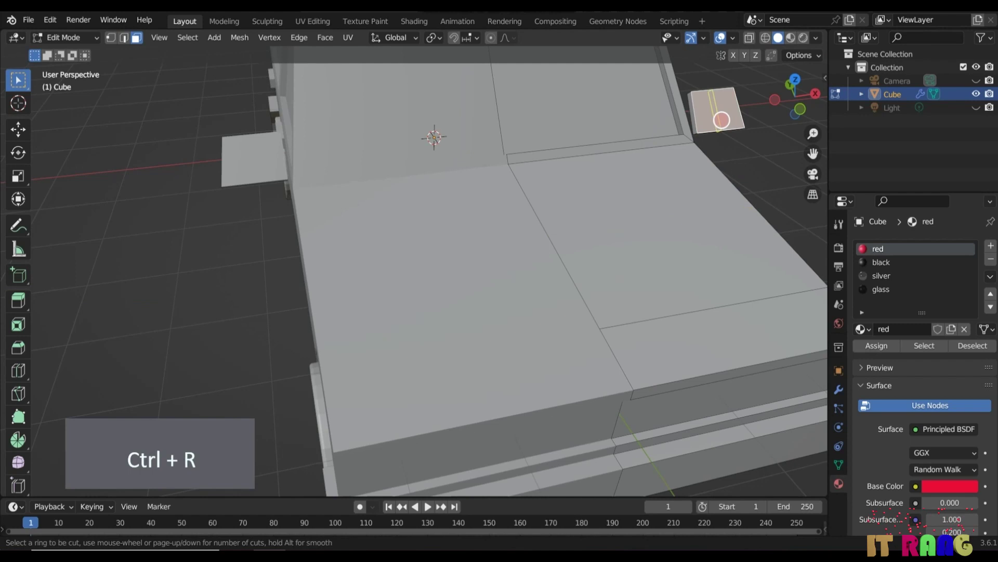
left_click(701, 120)
left_click(702, 126)
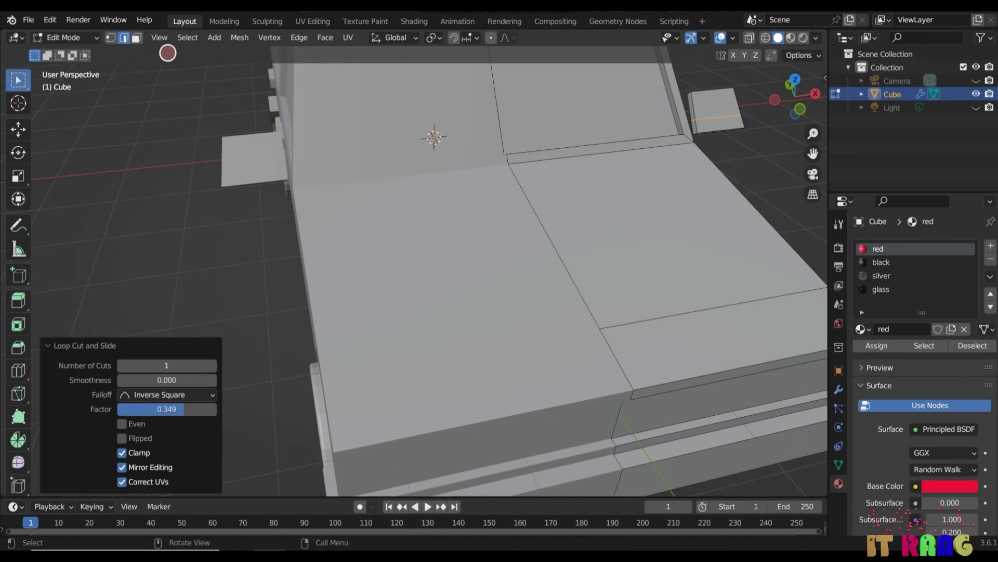
Extrude the mirror's lower inner side face toward the car body and grow the selection to the whole mirror
left_click(139, 40)
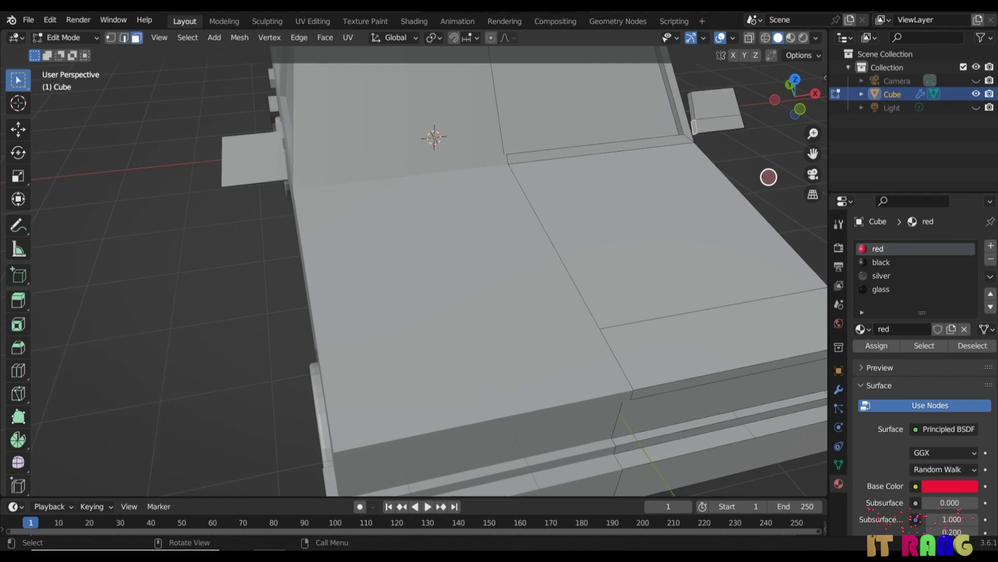
middle_click_drag(762, 177, 746, 274)
key("ctrl+KP_Add")
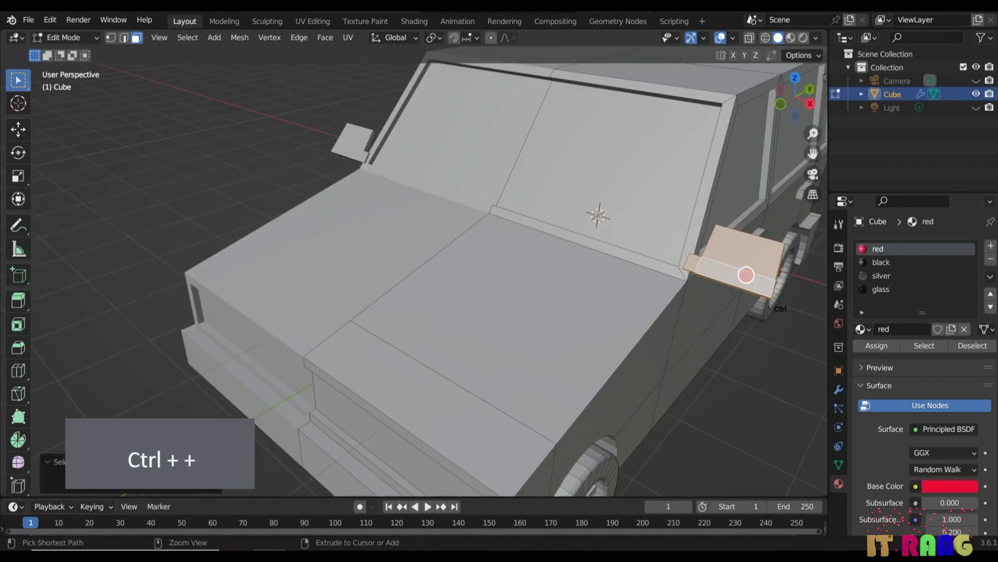
middle_click_drag(730, 347, 700, 330)
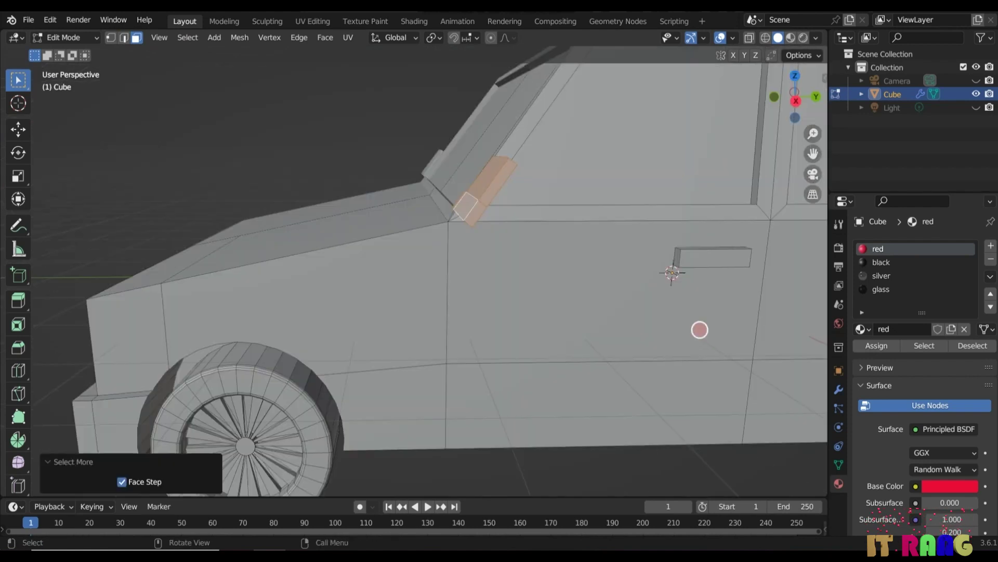
Rotate the whole mirror around the X axis until it stands upright
key("r")
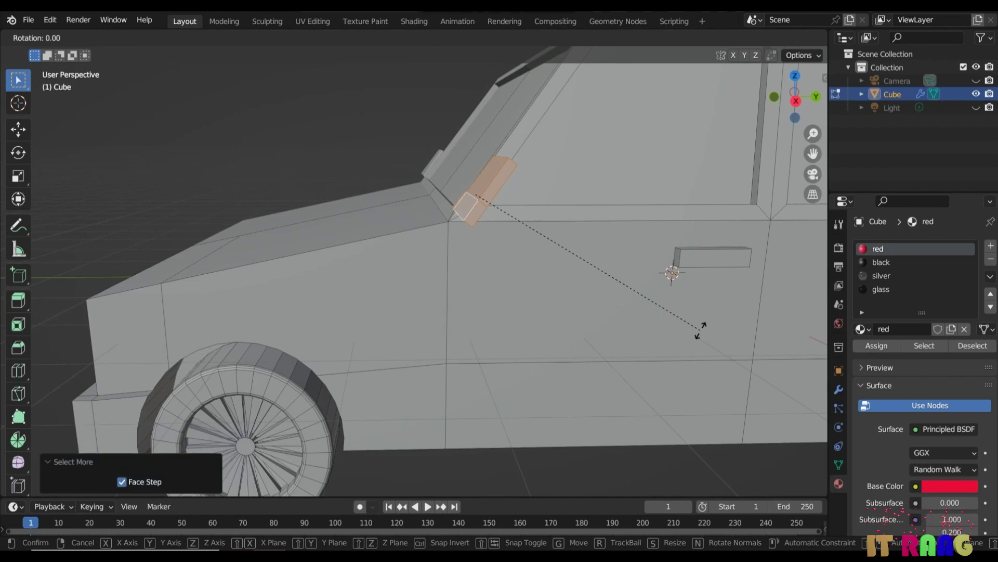
key("x")
left_click(574, 183)
Move the mirror about 0.065 m along Y and bevel its edges to round them
key("g")
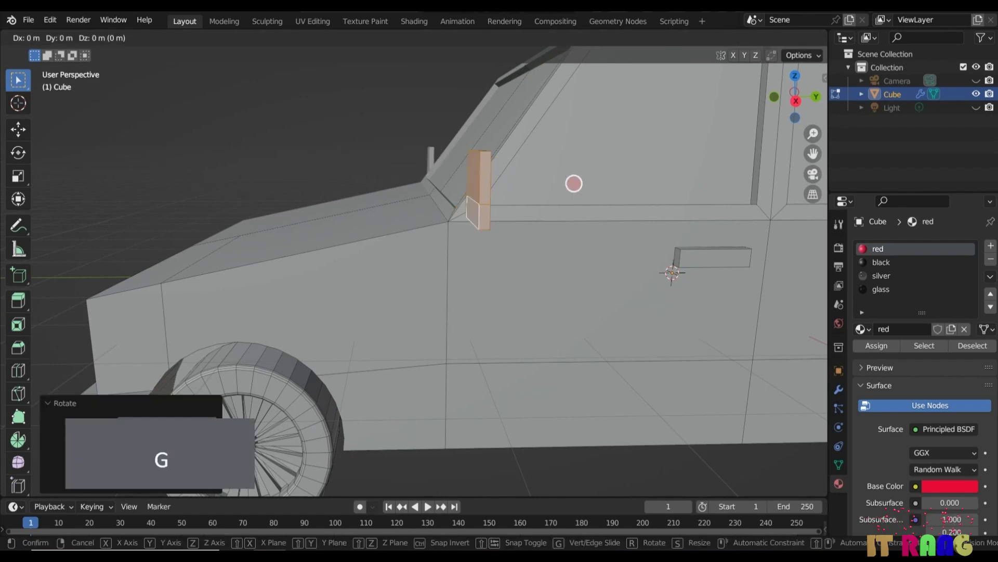
key("y")
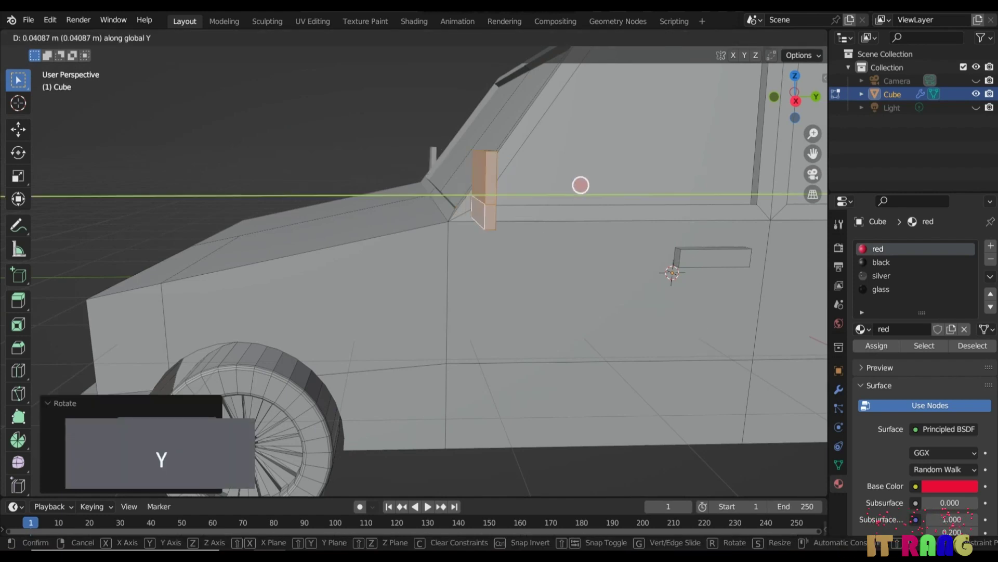
left_click(582, 185)
middle_click_drag(583, 185, 717, 208)
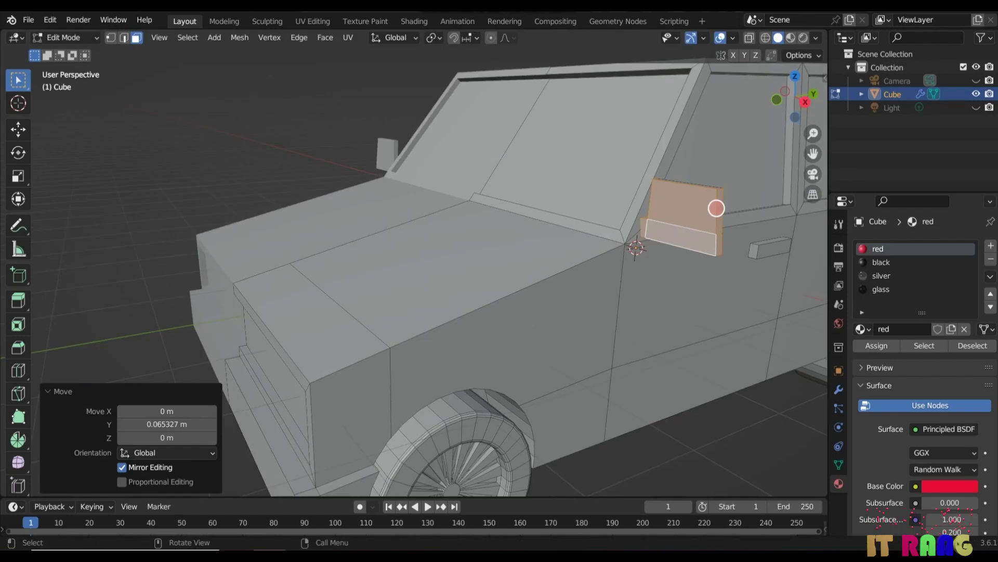
key("ctrl+b")
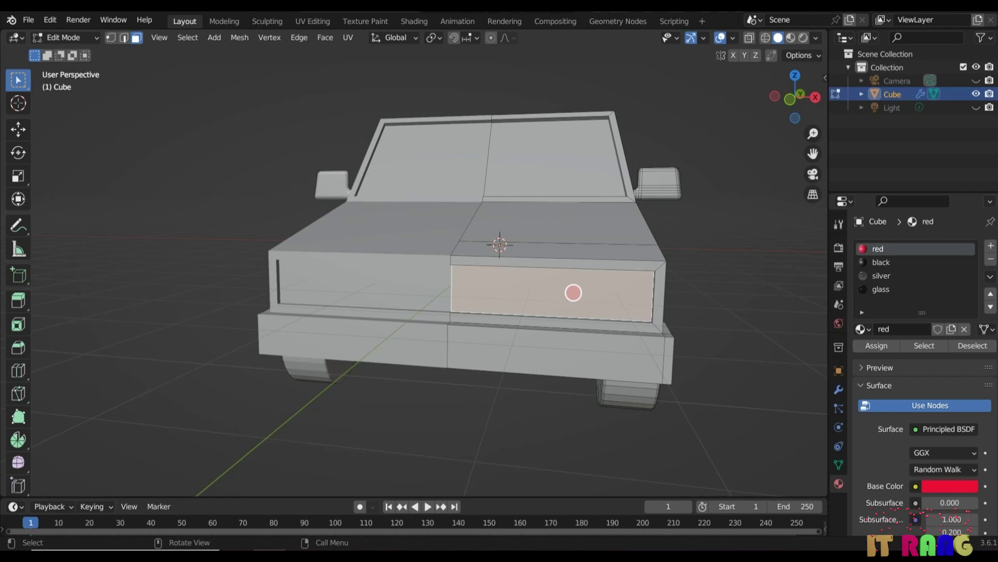
Duplicate the recessed front panel face, scale it to about 0.876 overall and narrow it to about 0.405 along X for a headlight
key("shift+d")
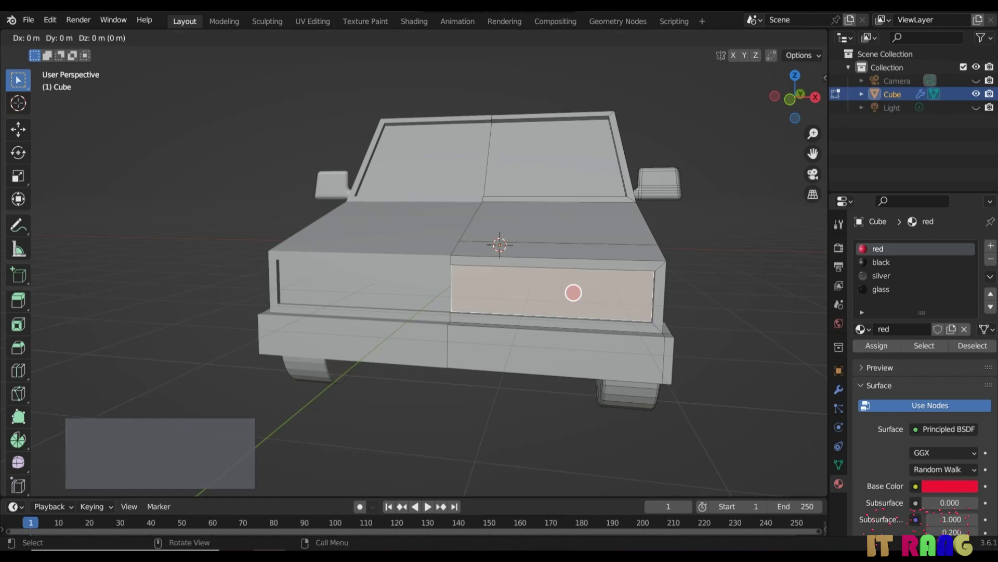
key("s")
left_click(590, 291)
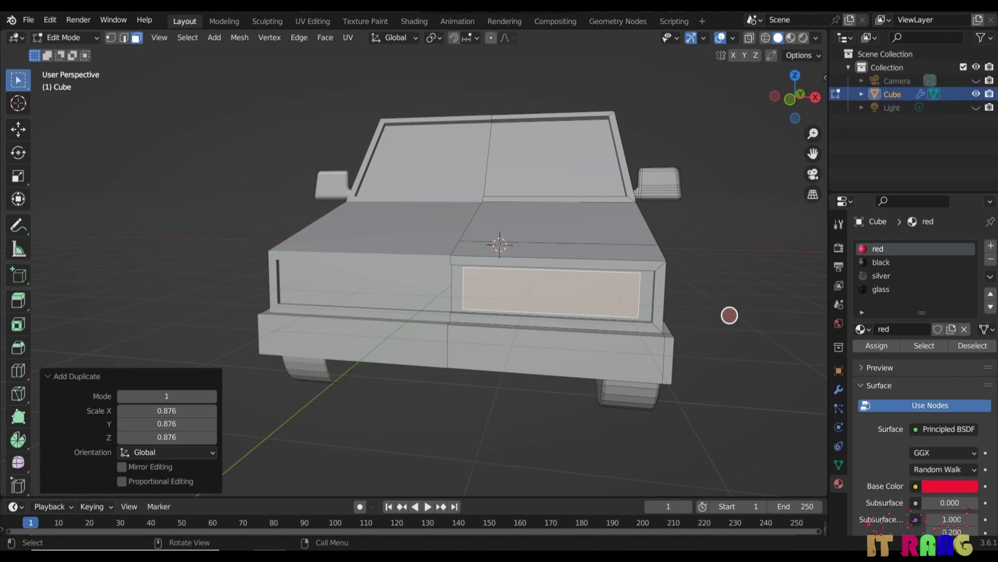
key("s")
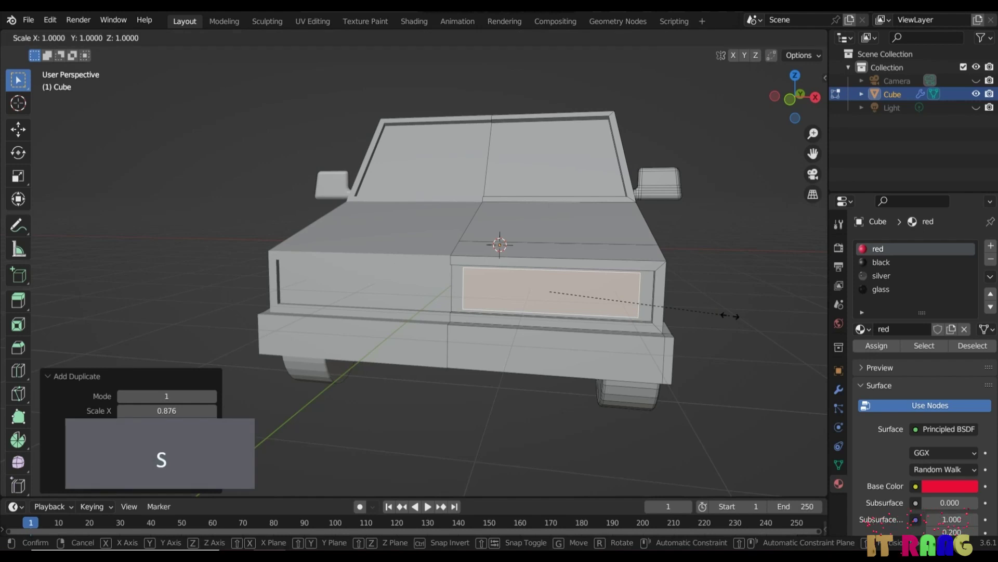
key("x")
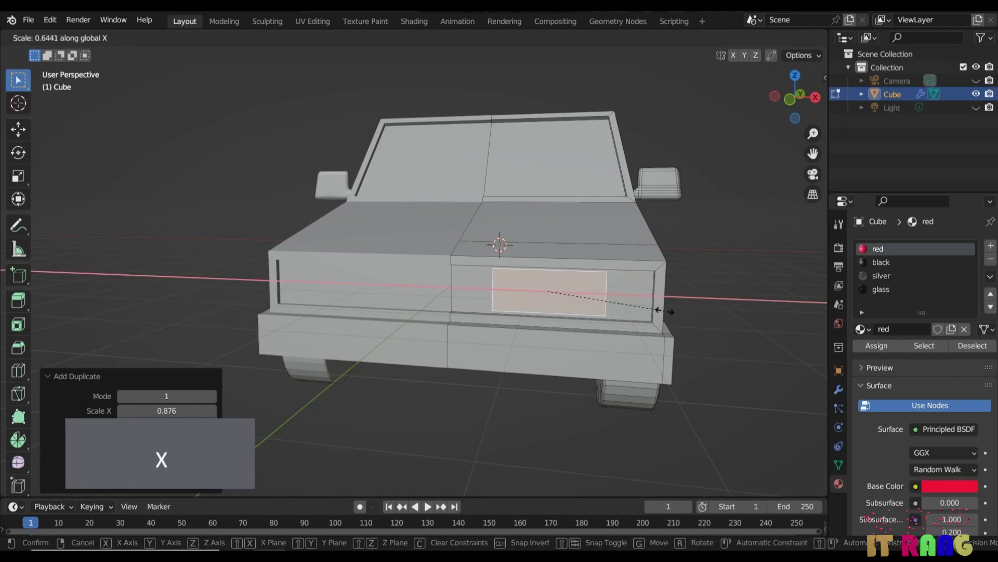
left_click(627, 310)
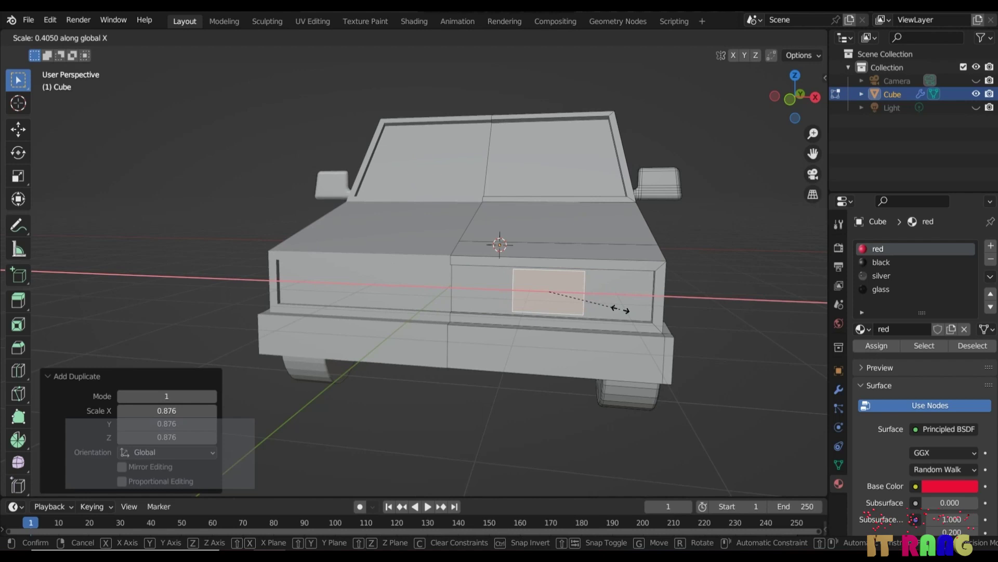
Move the headlight face about 0.94 m along X to the front's outer corner and bring it forward along Y out of the recess
key("g")
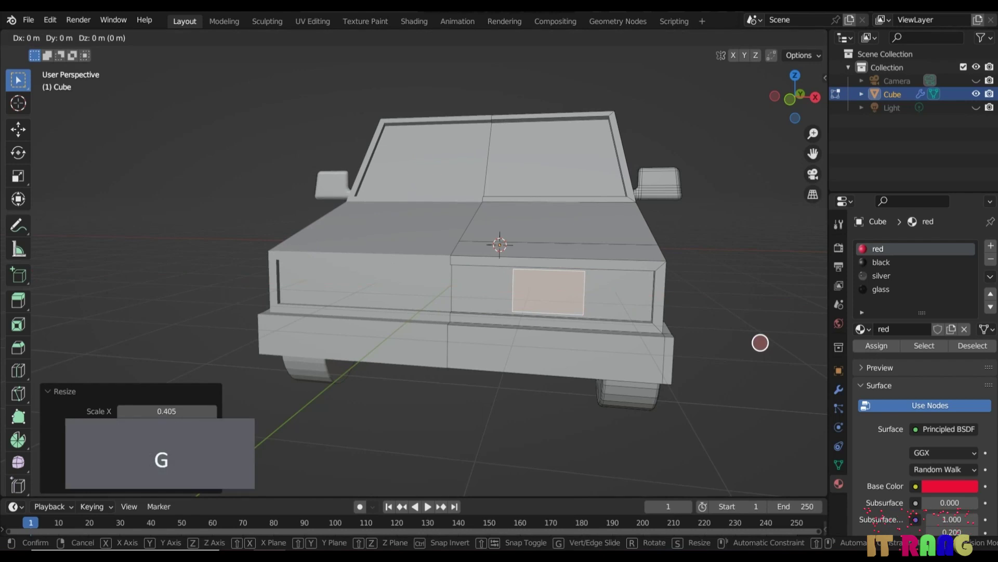
key("x")
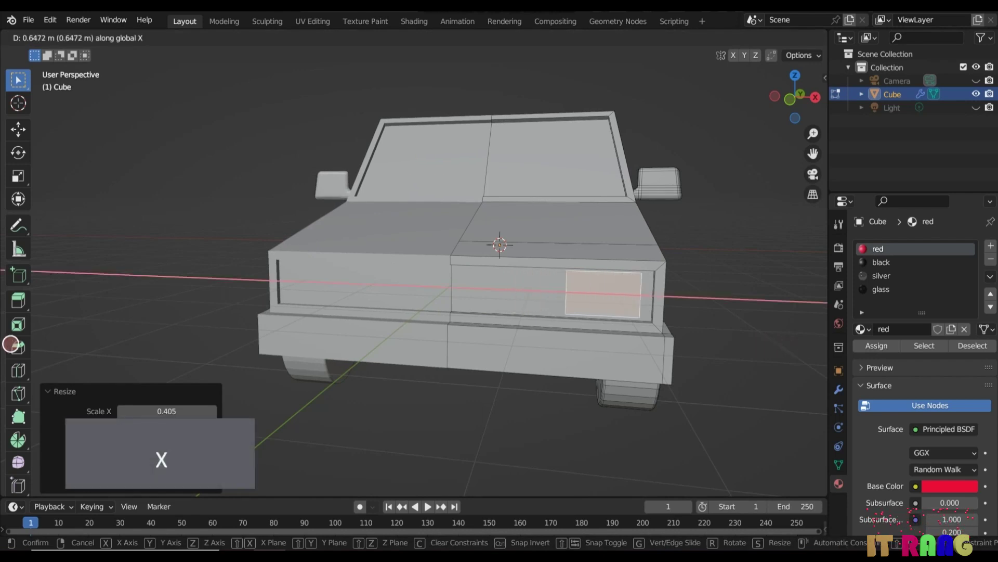
left_click(815, 344)
middle_click_drag(815, 343, 544, 448)
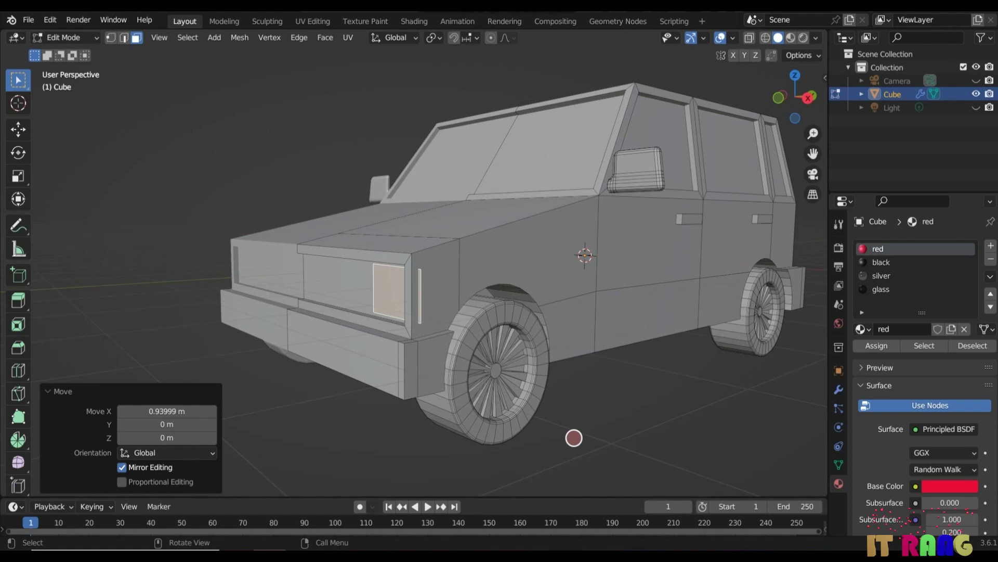
key("g")
key("y")
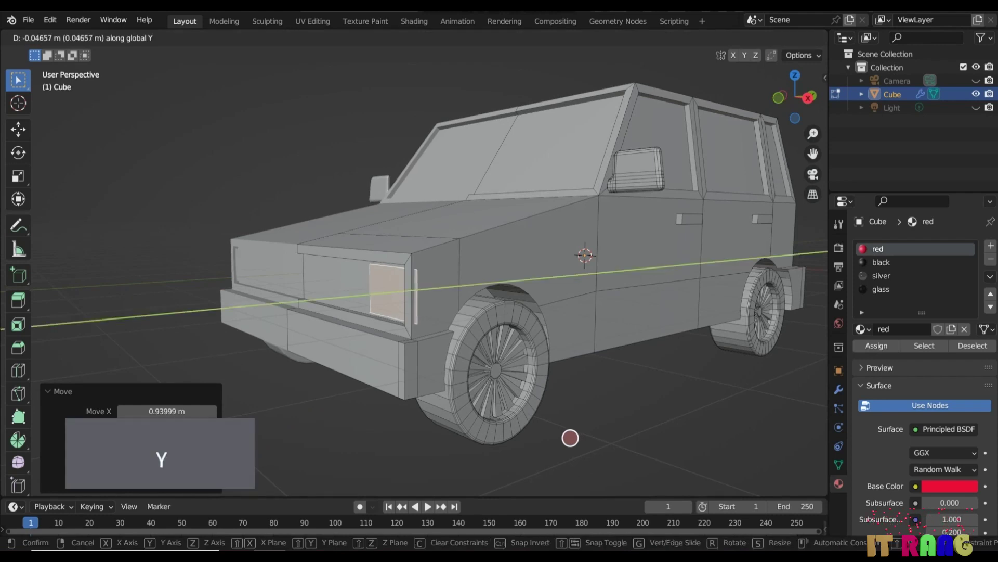
left_click(563, 438)
middle_click_drag(442, 461, 490, 467)
key("g")
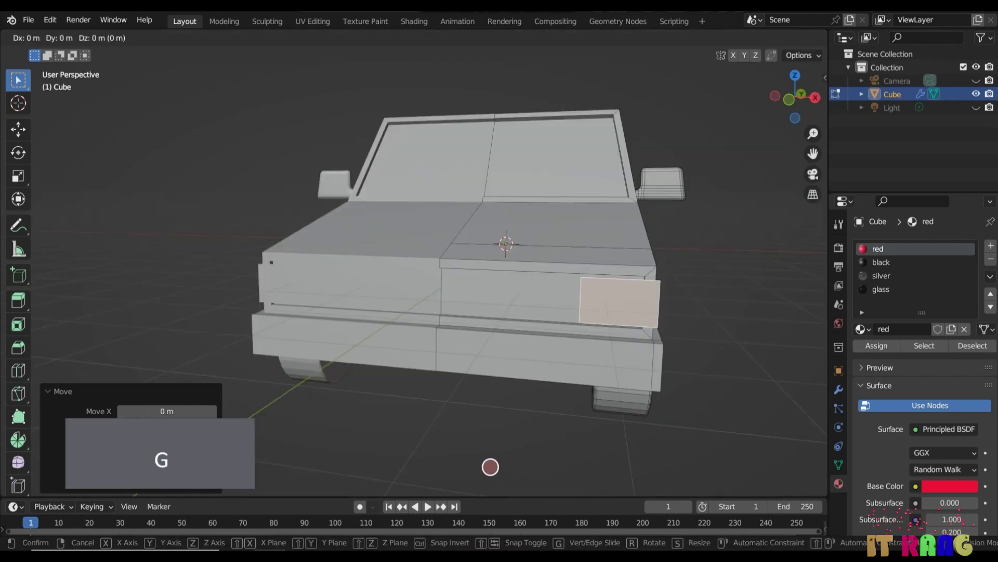
key("x")
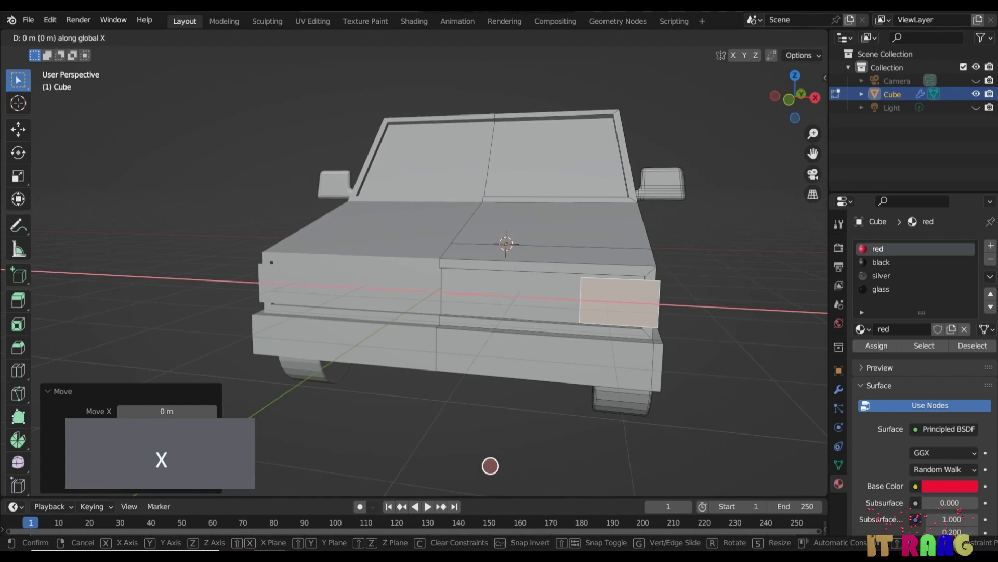
left_click(490, 464)
Extrude the headlight face to give the headlight thickness
middle_click_drag(490, 464, 640, 375)
key("e")
left_click(542, 420)
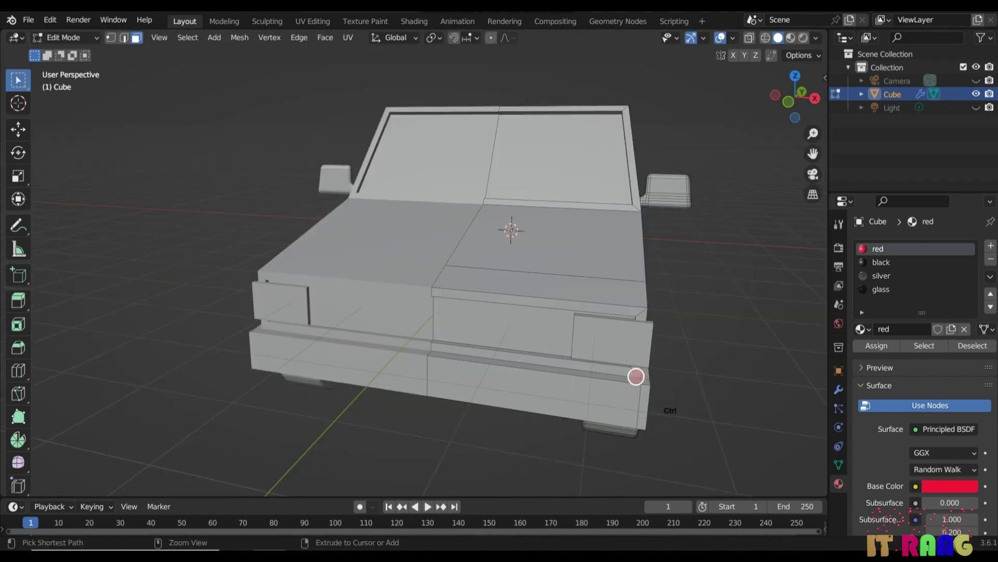
Add one vertical loop cut around the headlight, slid close to its outer edge with a factor of about 0.866
key("ctrl+r")
left_click(646, 322)
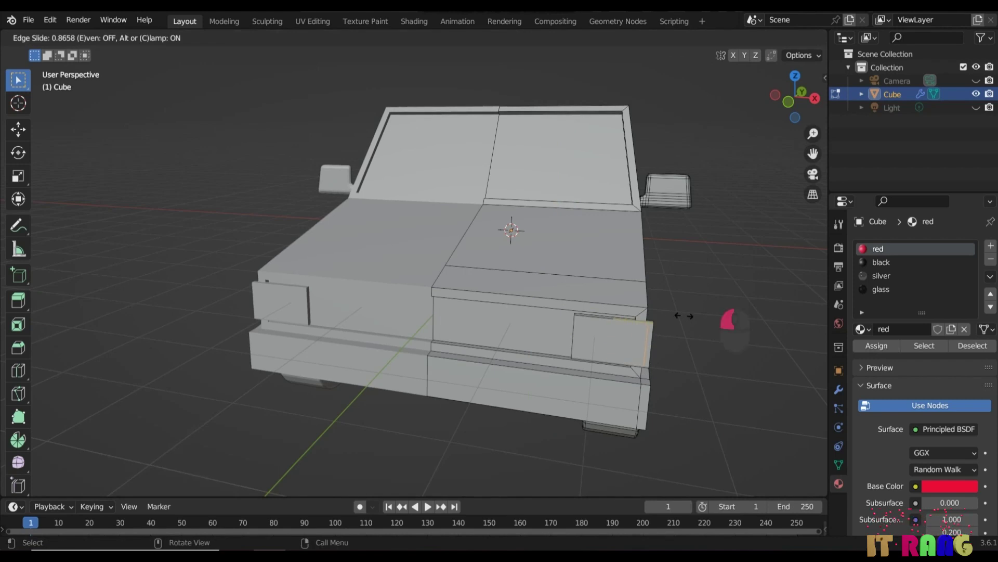
left_click(681, 315)
middle_click_drag(716, 387, 566, 366)
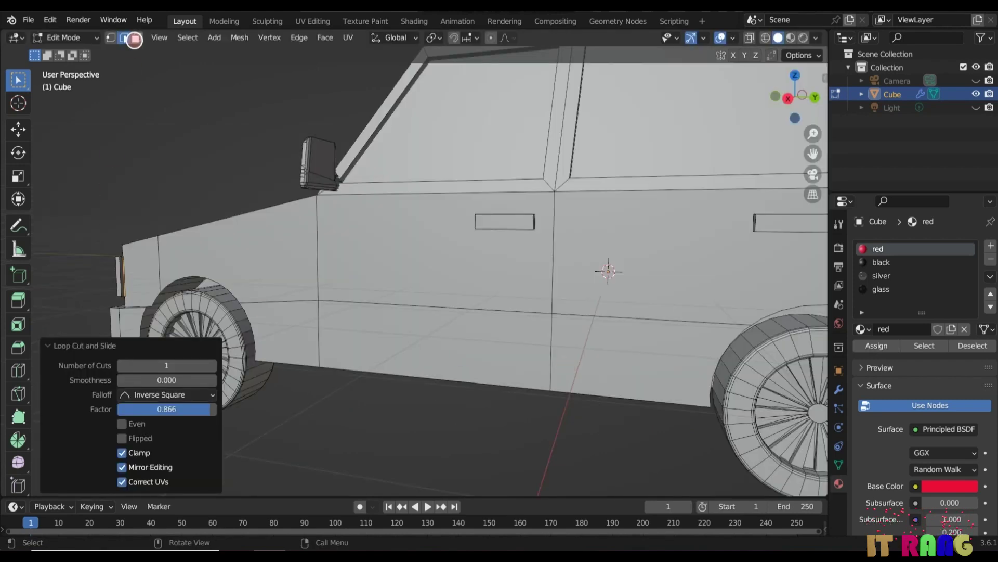
Extrude the narrow back strip at the headlight's outer edge about 0.18 m toward the wheel and scale it along X
left_click(135, 38)
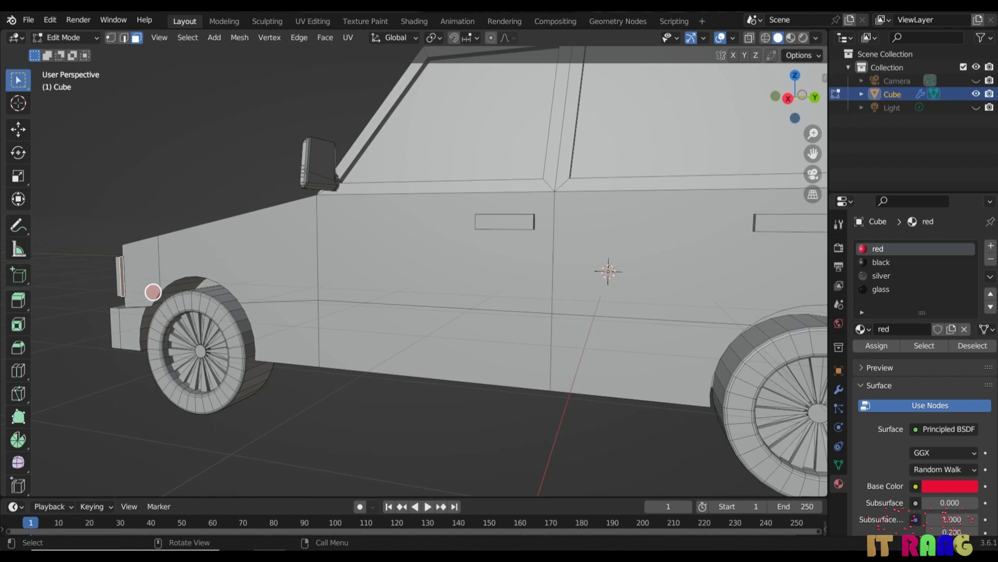
key("e")
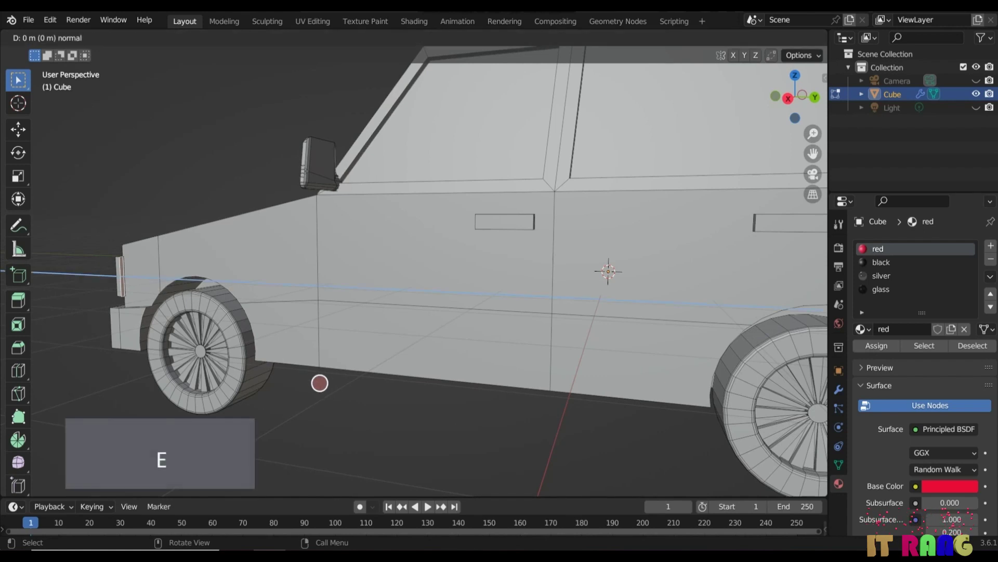
right_click(330, 379)
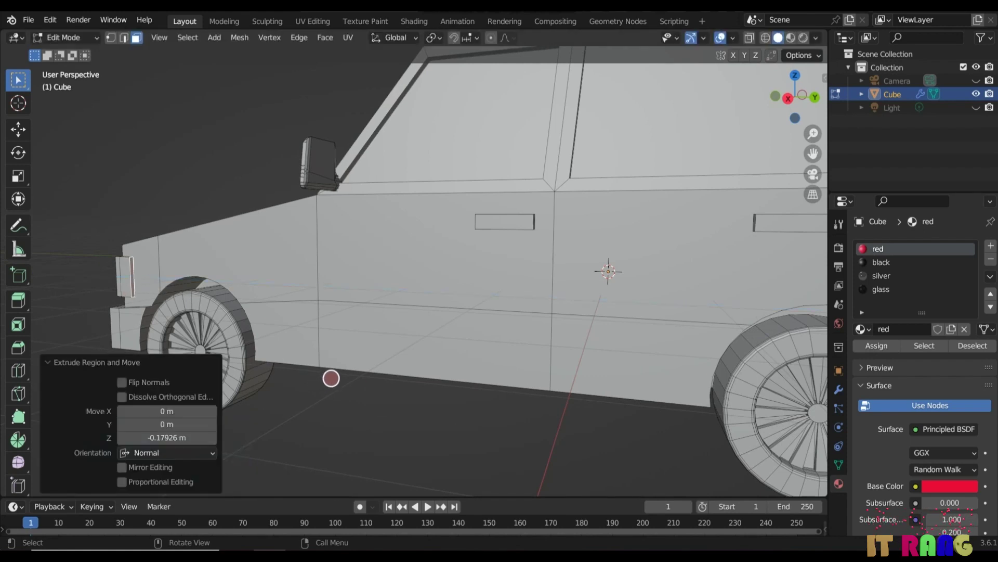
key("s")
key("x")
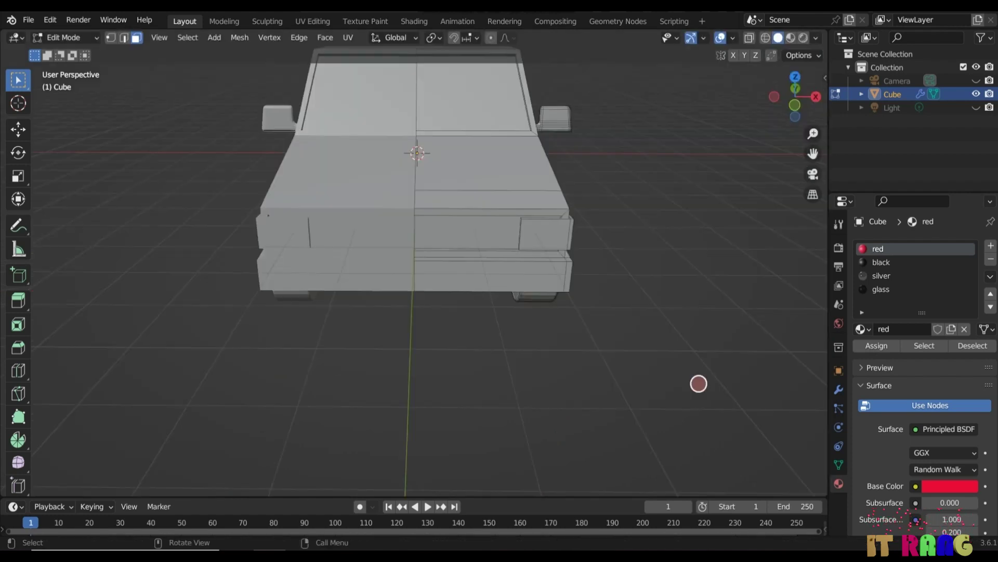
Subdivide the thin ledge face below the recessed front panel with one cut
scroll(686, 377, "up", 3)
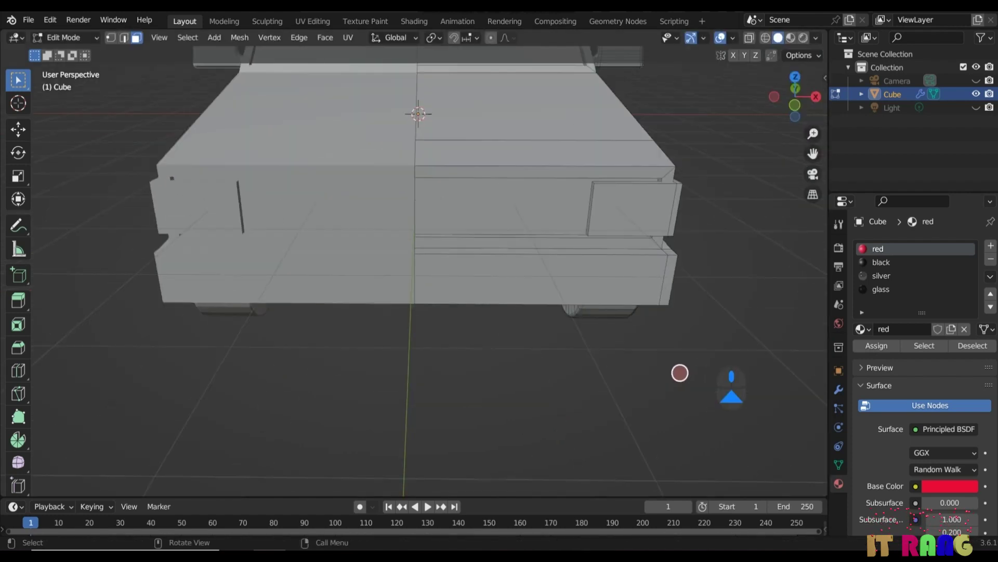
scroll(678, 373, "up", 2)
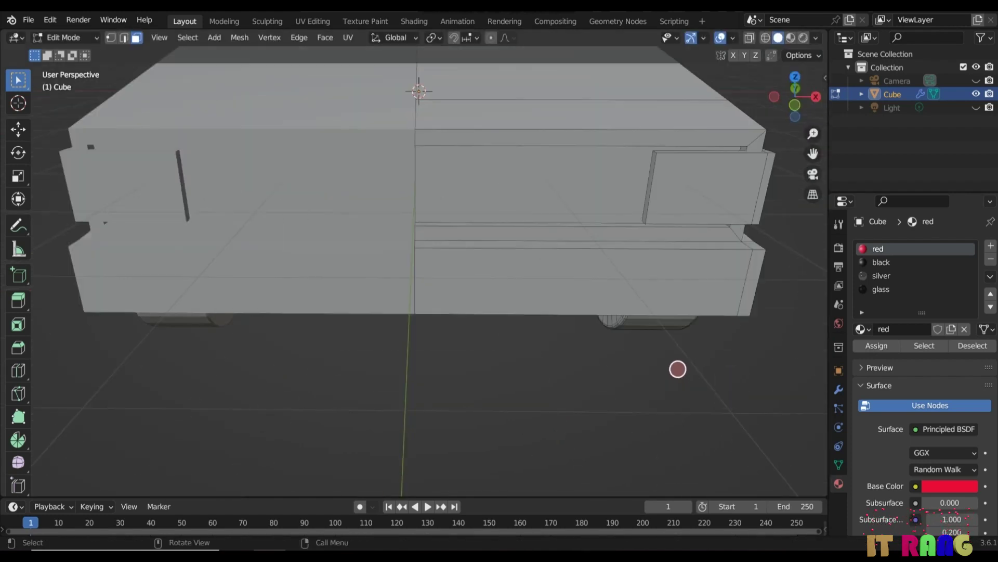
middle_click_drag(677, 371, 671, 379)
left_click(530, 281)
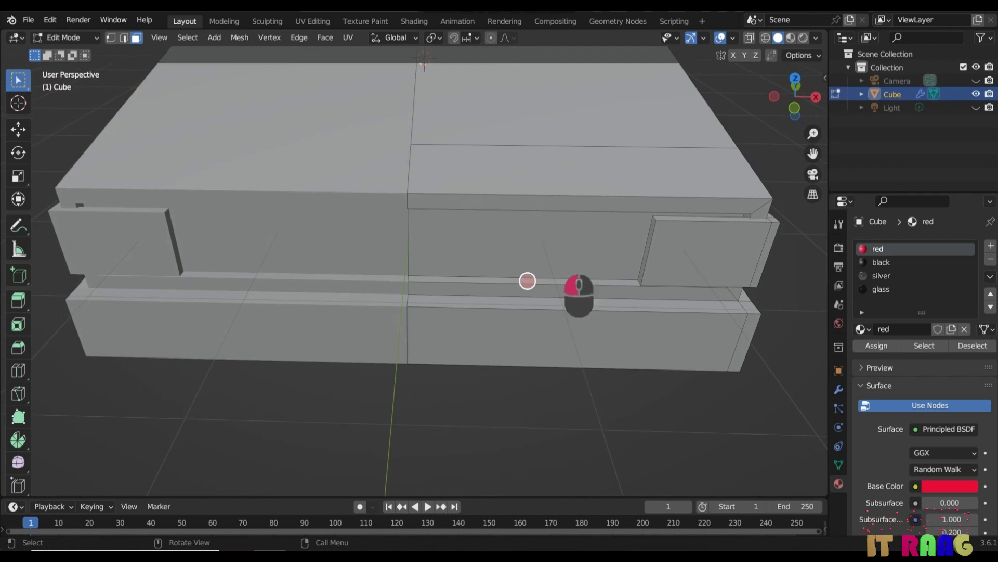
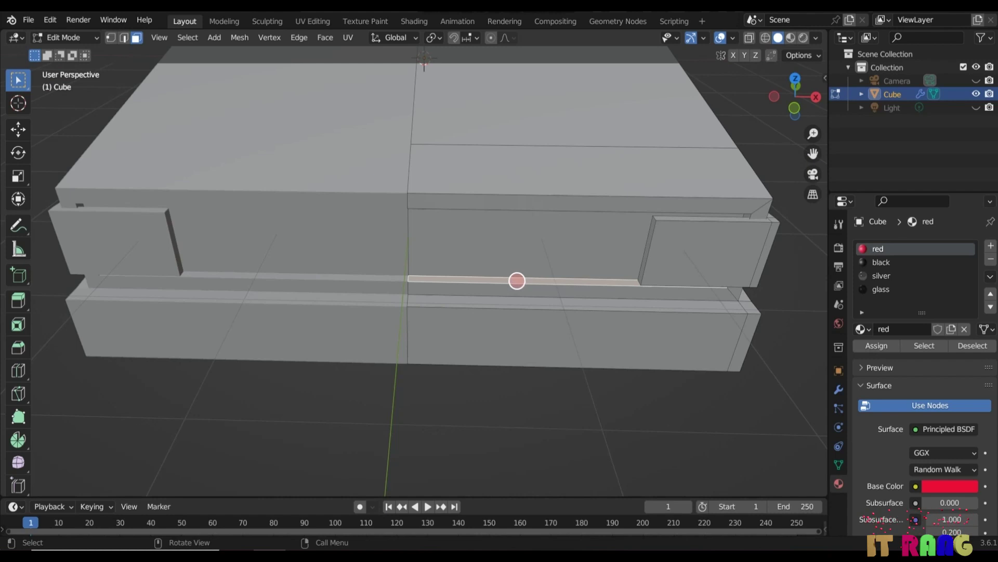
right_click(517, 280)
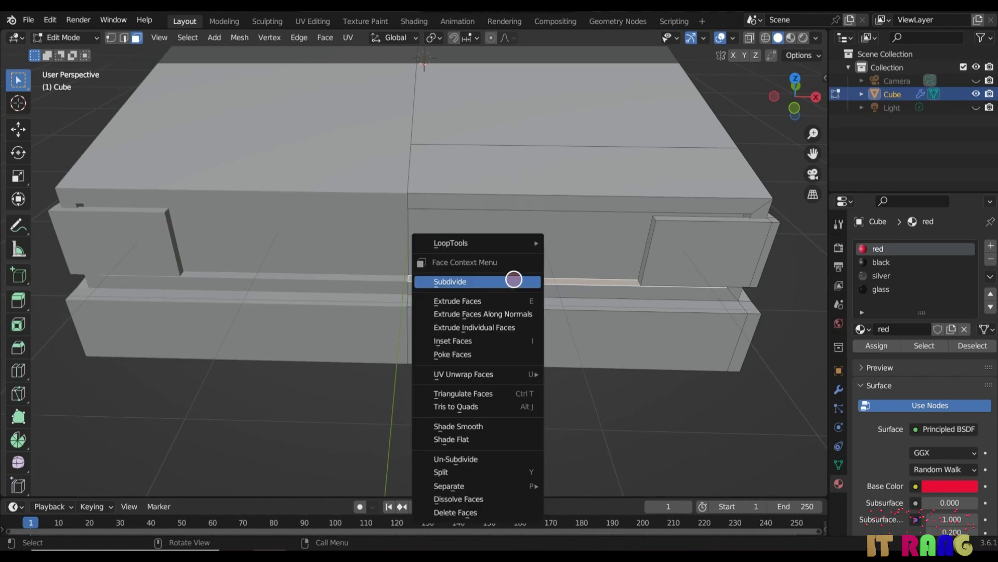
left_click(462, 281)
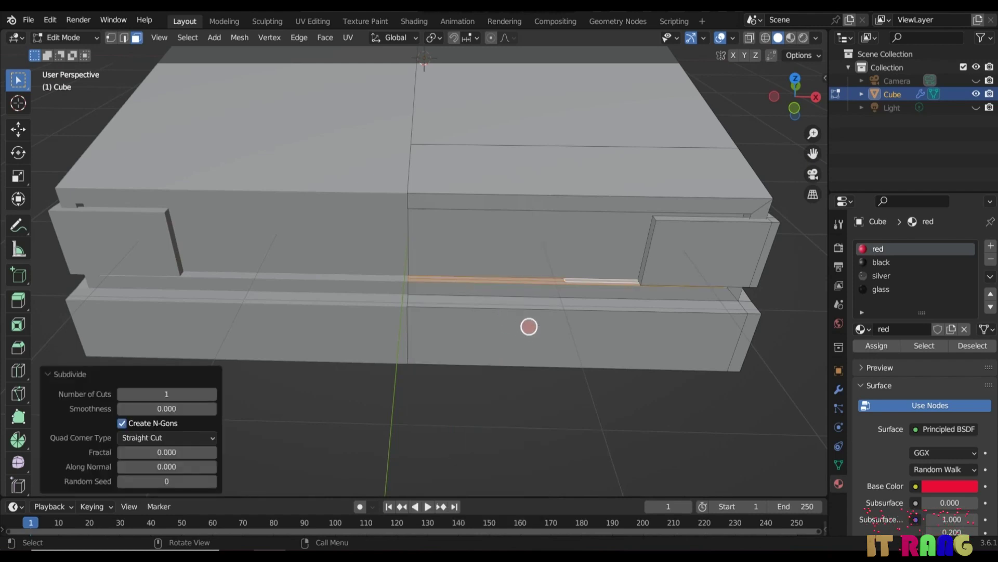
Duplicate the ledge's inner rear quarter face about 0.043 m up along Z and extrude it about 0.033 m as a grille bar
scroll(598, 286, "up", 4)
left_click(600, 286)
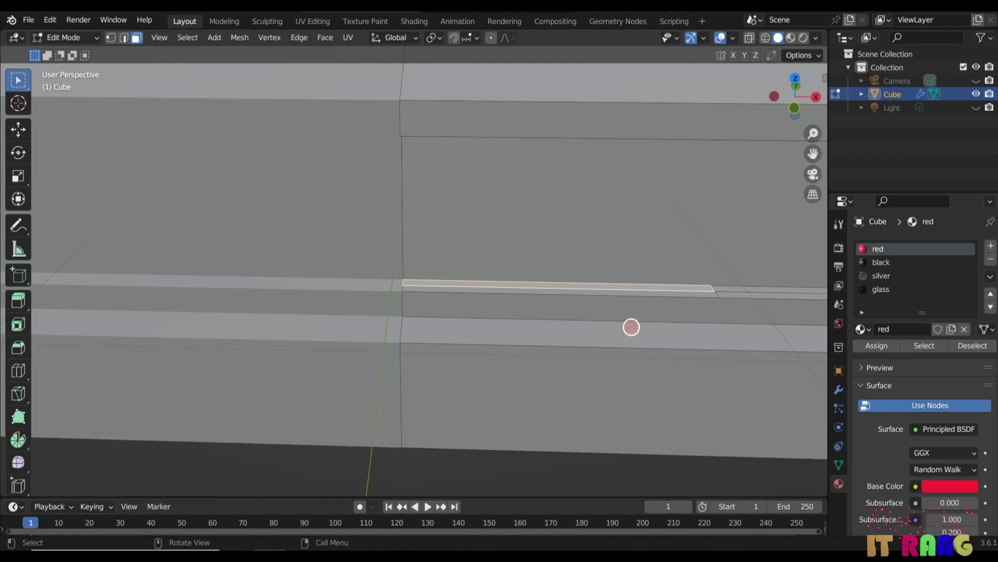
key("shift+d")
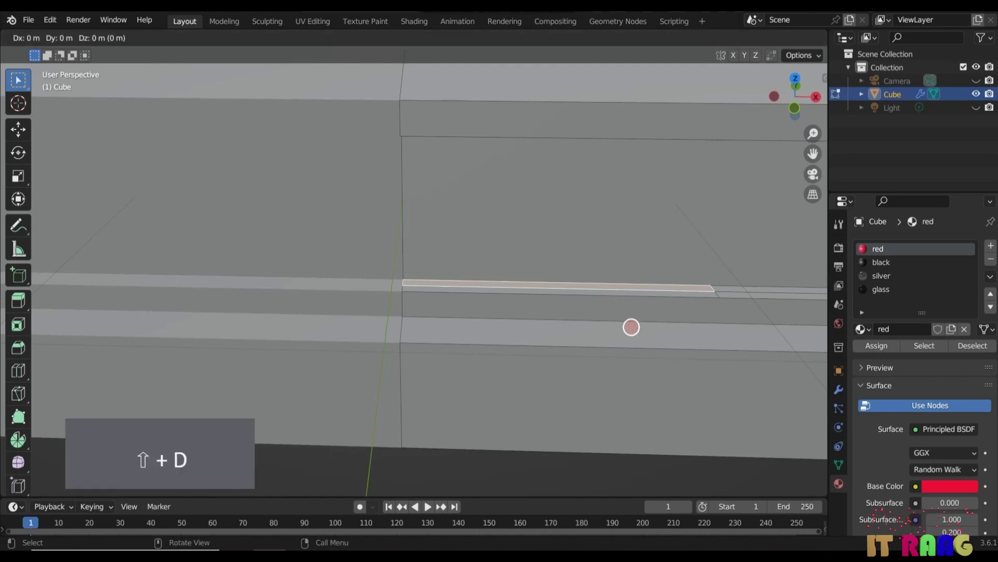
key("z")
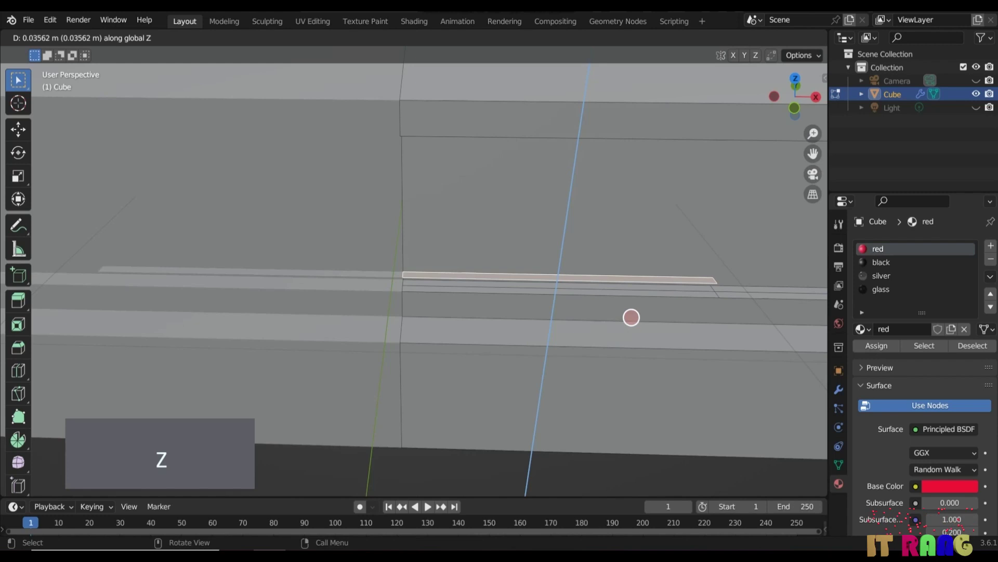
left_click(631, 317)
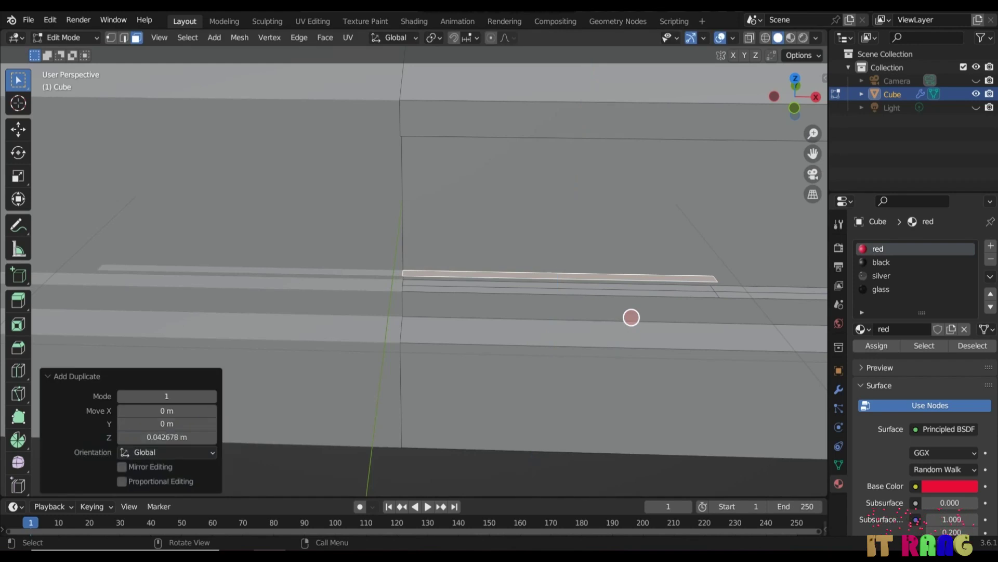
key("e")
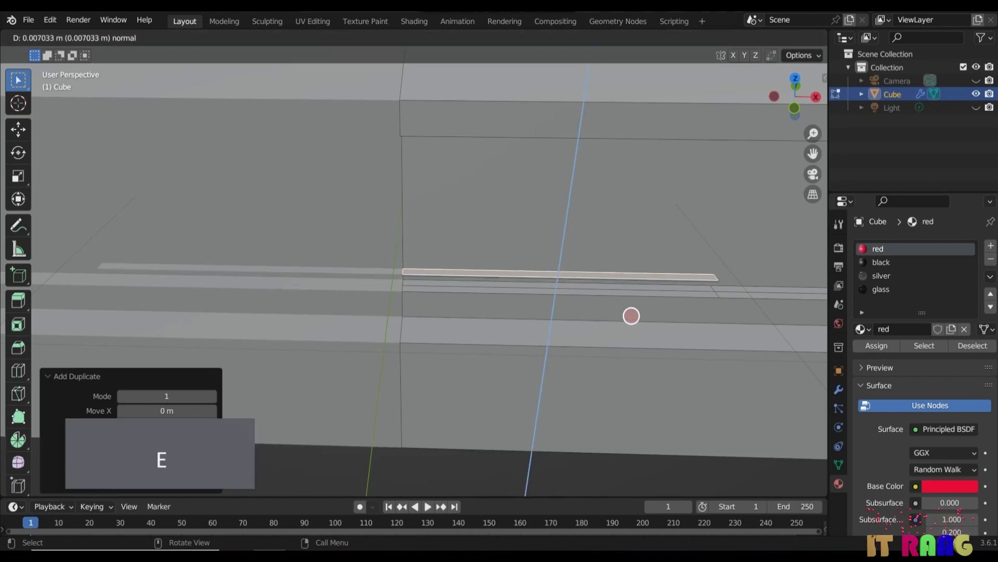
left_click(632, 309)
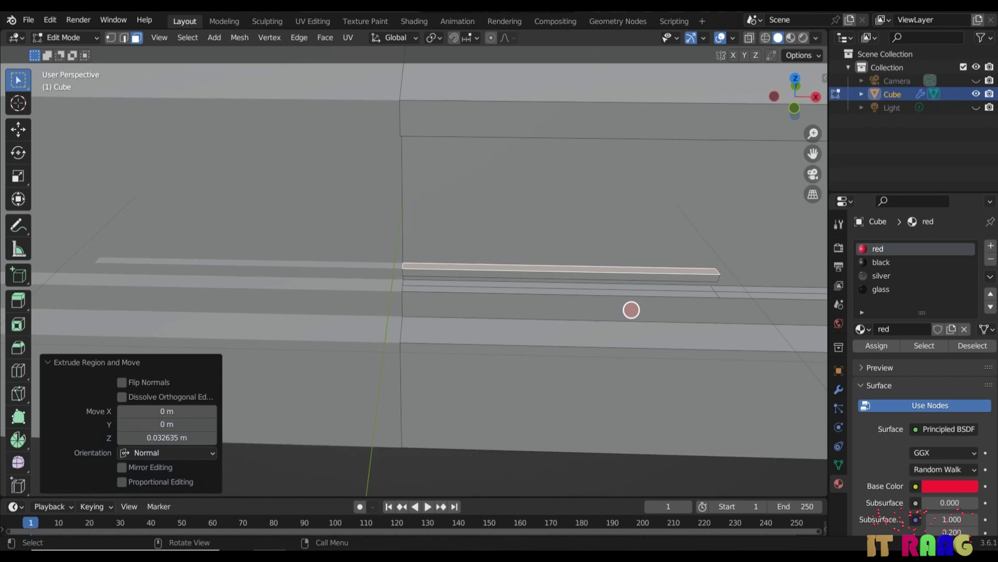
Duplicate the whole grille bar about 0.074 m up along Z and repeat the duplication six times to fill the front panel
key("ctrl")
key("ctrl+KP_Add")
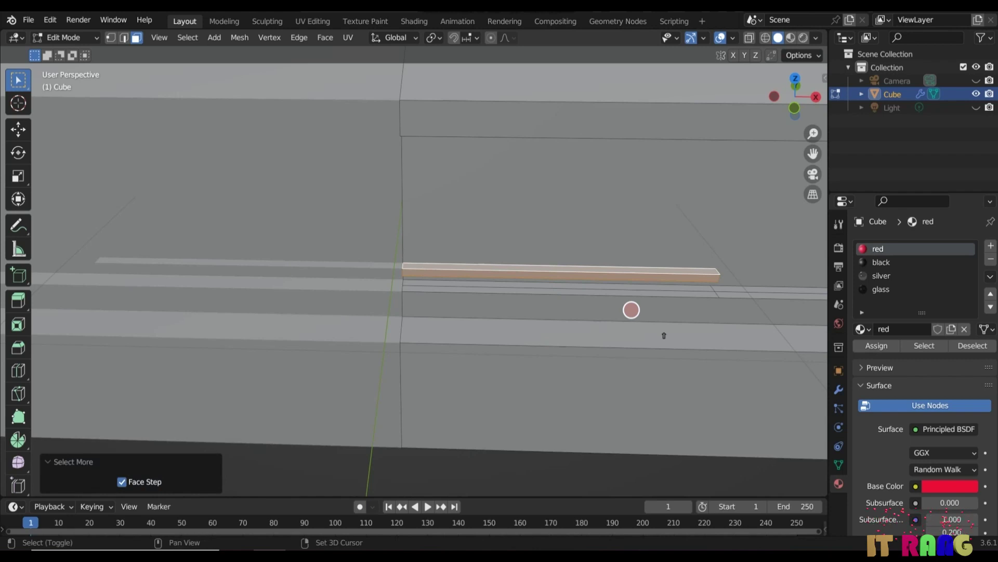
key("shift+d")
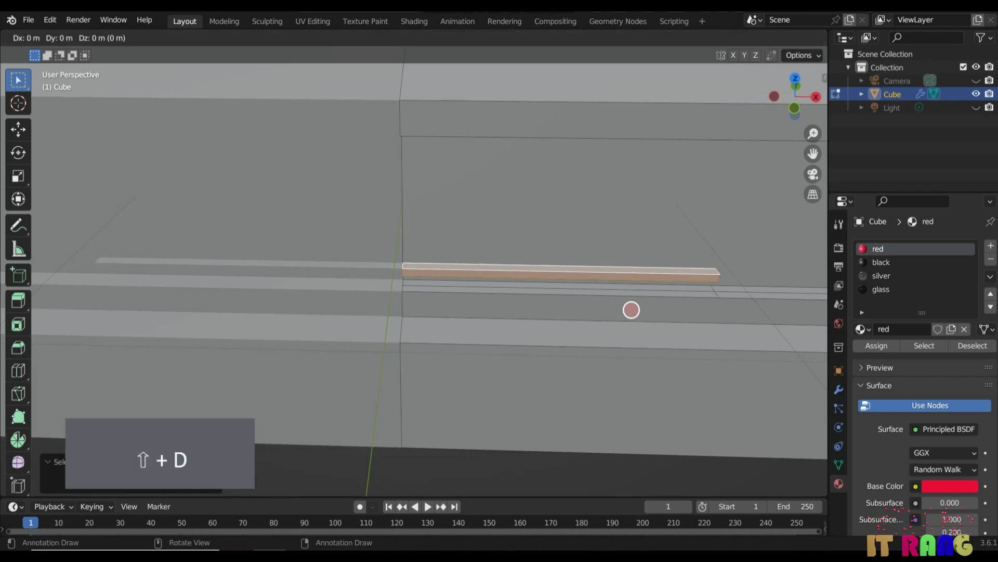
key("z")
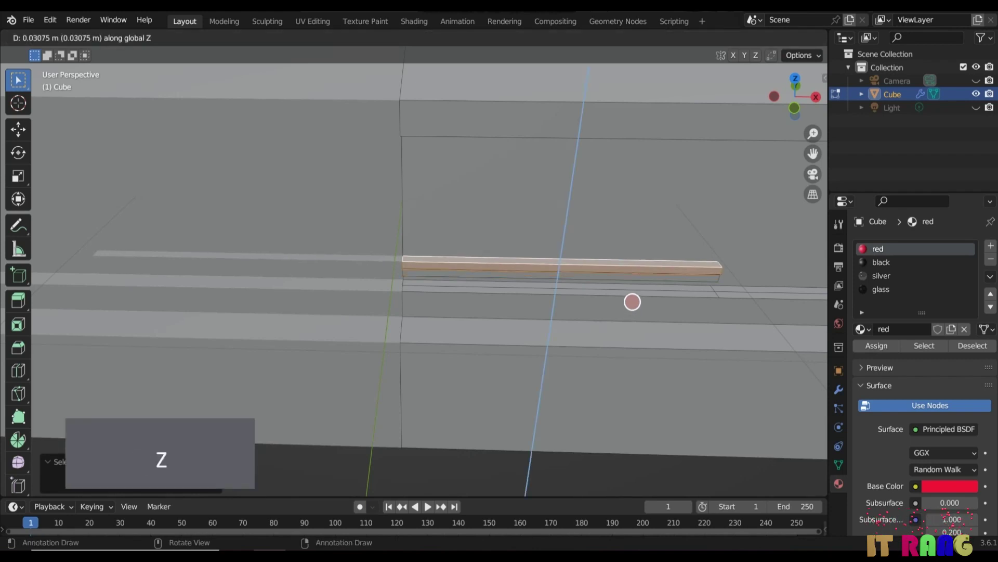
left_click(633, 292)
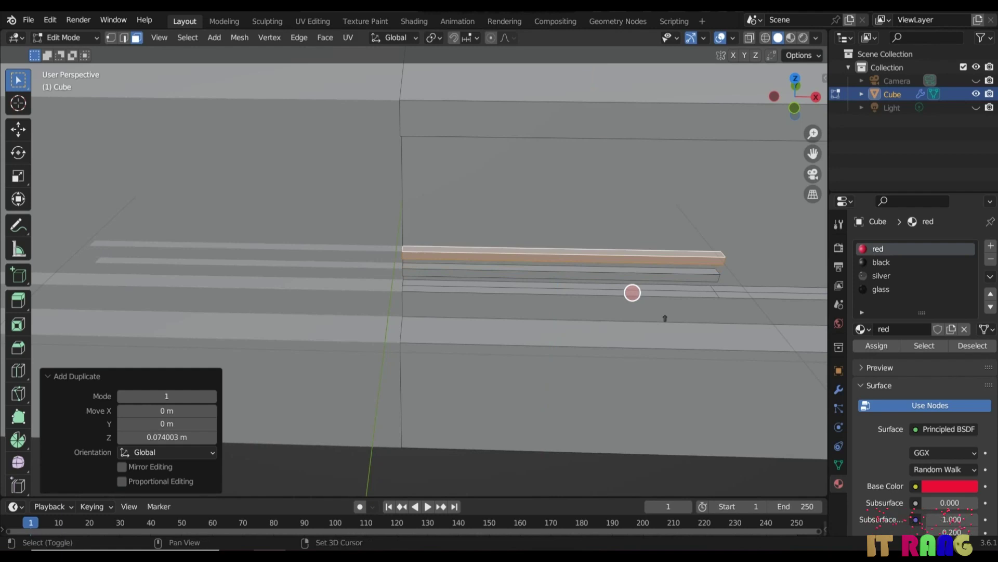
key("shift+r")
key("shift+r")
key("shift+r")
key("shift+r")
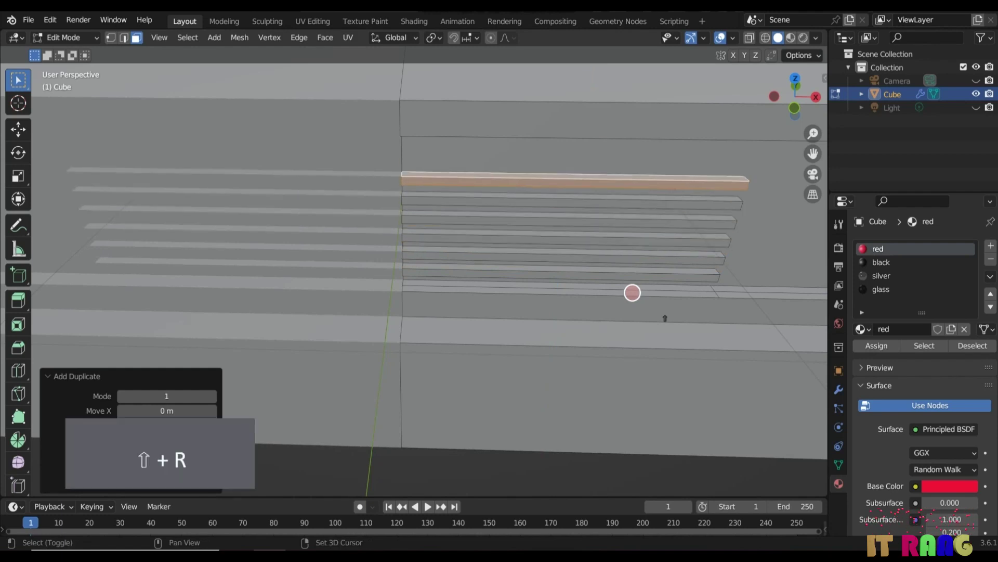
key("shift+r")
key("shift+r")
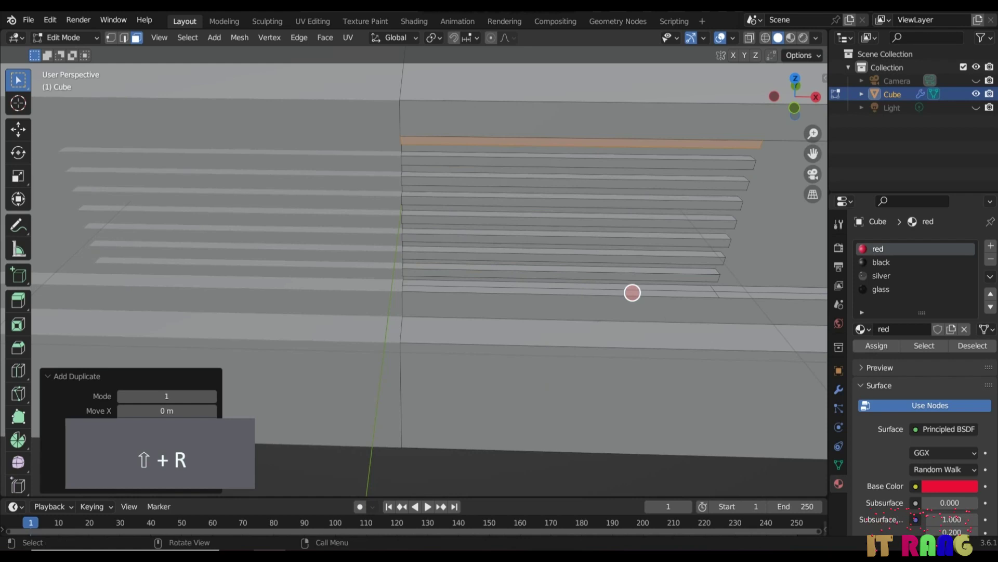
Duplicate the rear panel face above the bumper, scale it to about 0.607 overall and narrow it to about 0.637 along X for a taillight
middle_click_drag(632, 292, 444, 320)
scroll(453, 328, "down", 3)
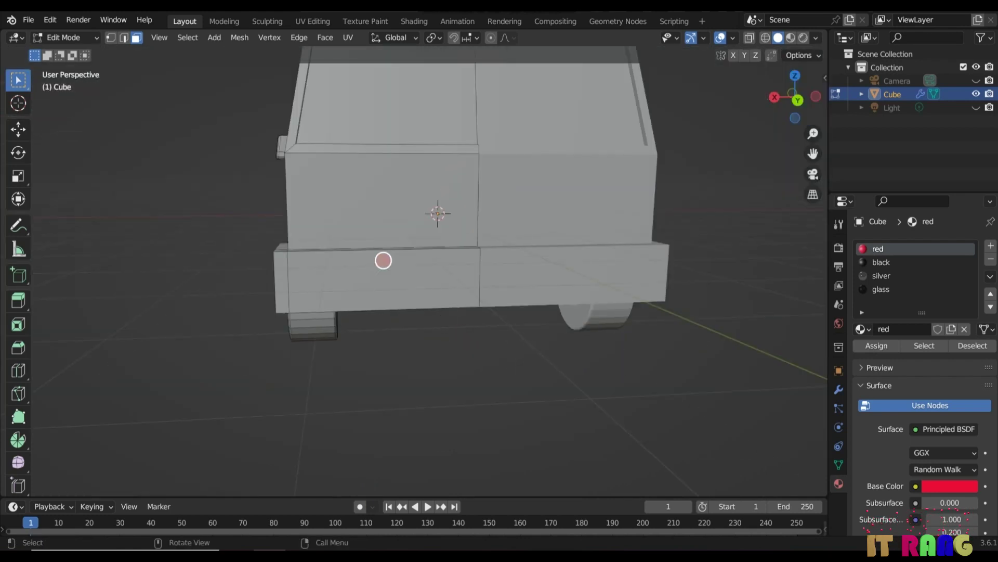
left_click(378, 219)
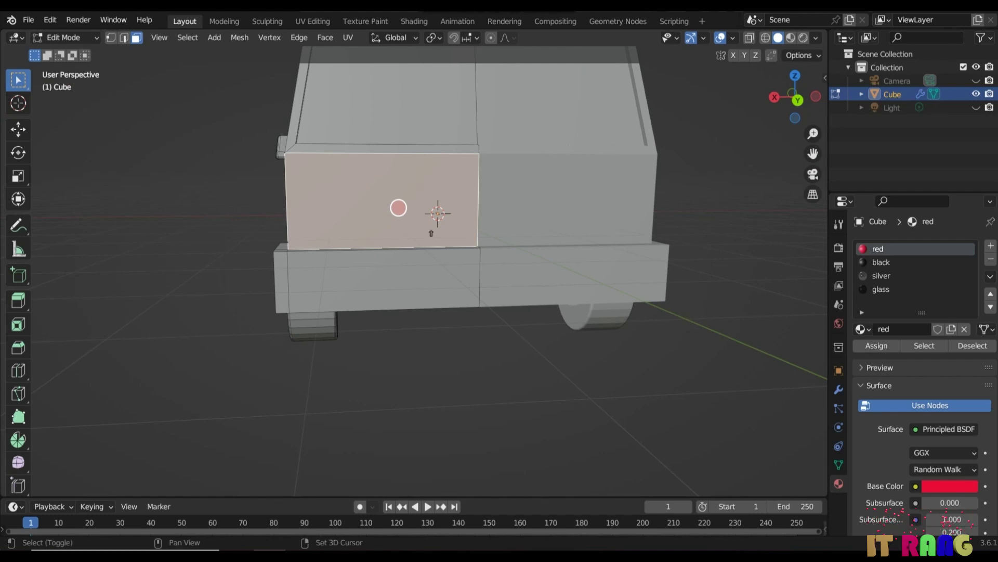
key("shift+d")
key("s")
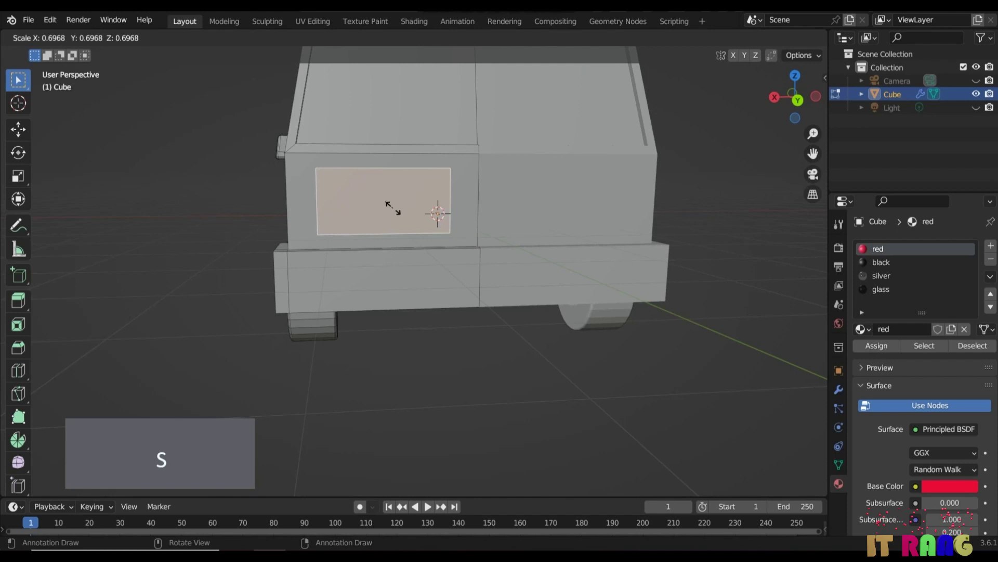
left_click(446, 215)
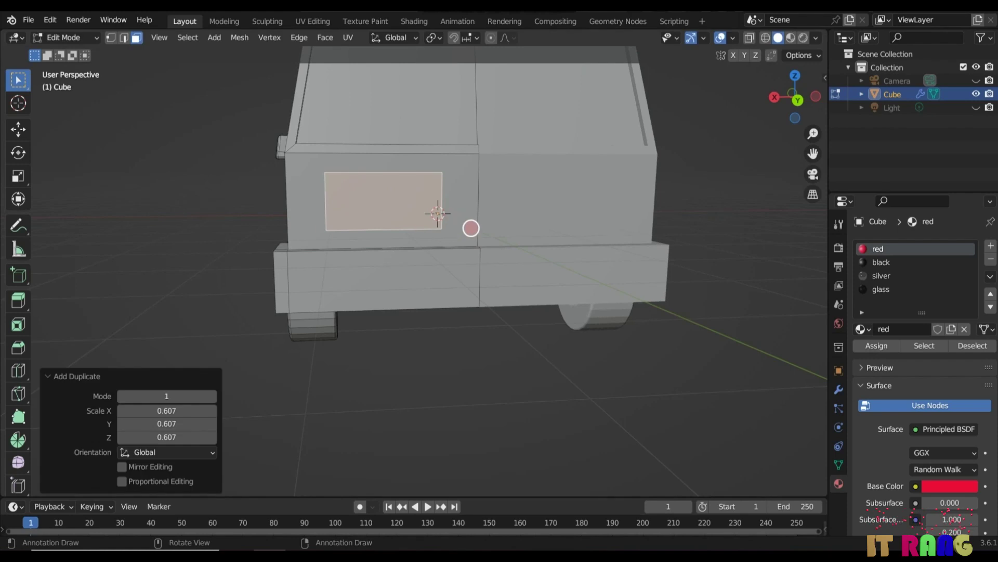
key("s")
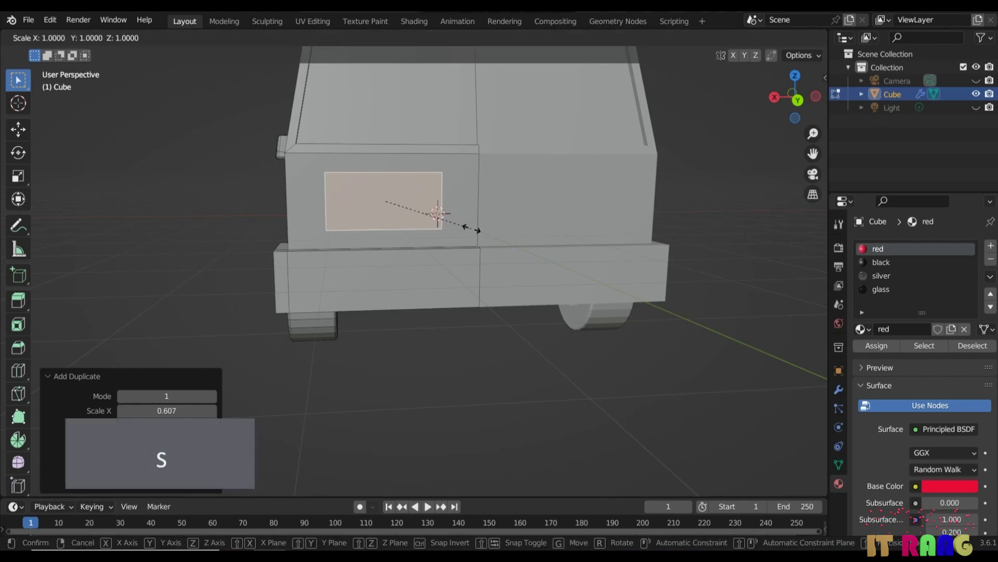
key("x")
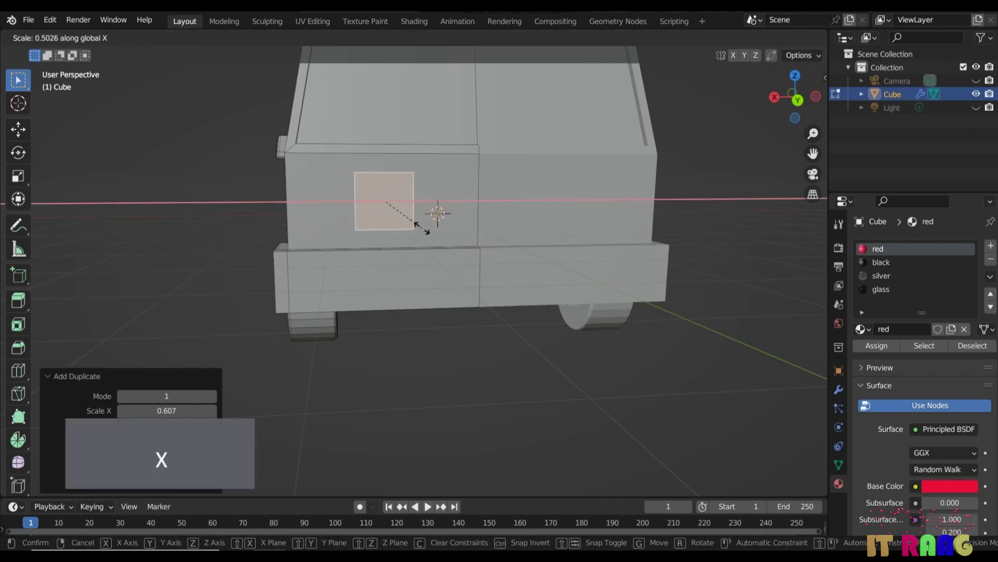
left_click(483, 234)
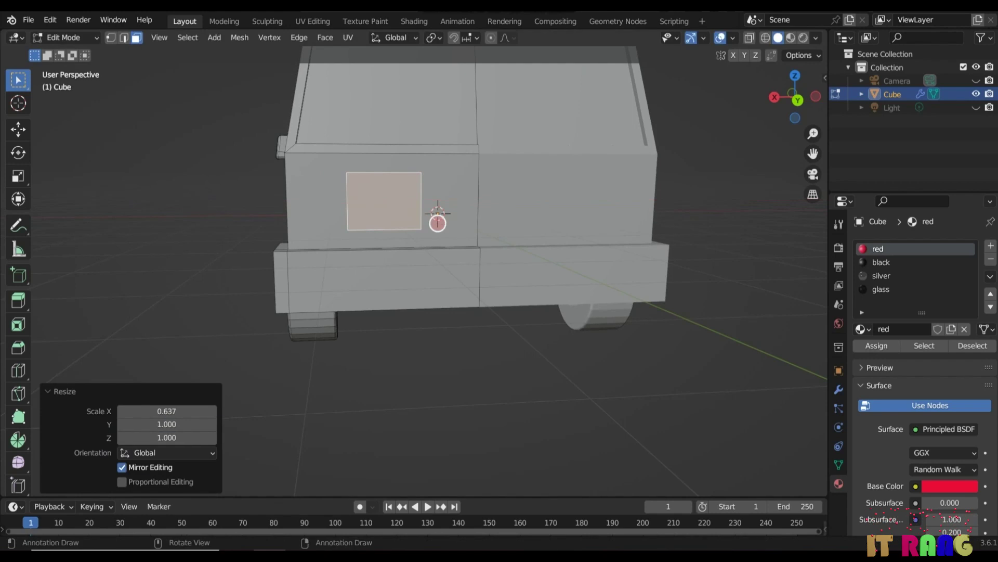
Move the taillight face about 0.86 m along X to the rear's outer corner and extrude it outward about 0.069 m
key("g")
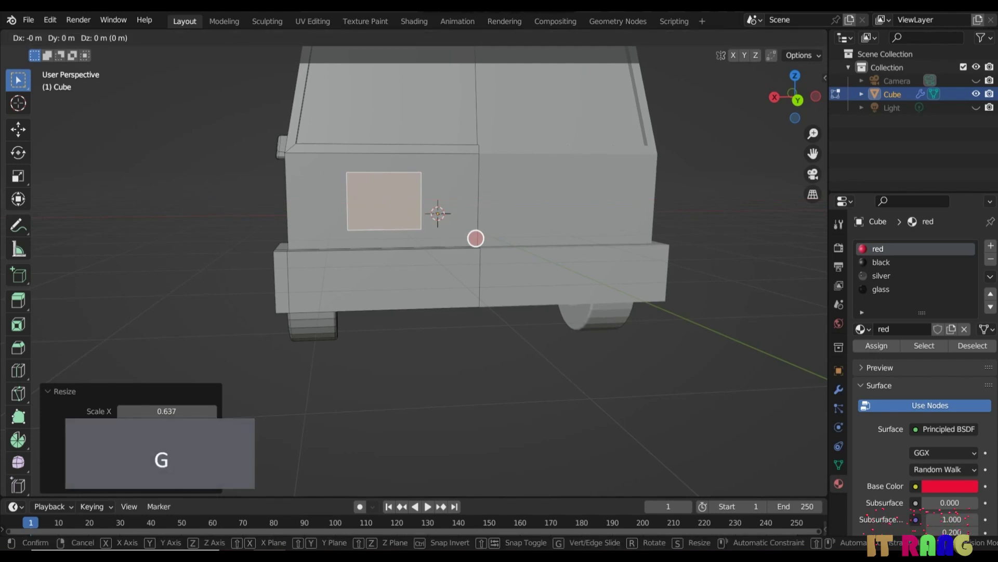
key("x")
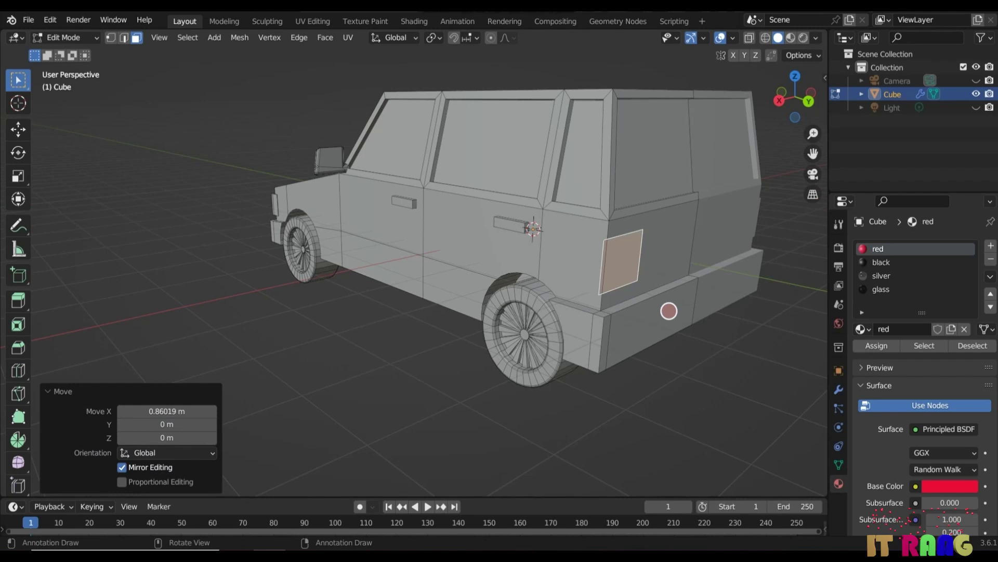
key("e")
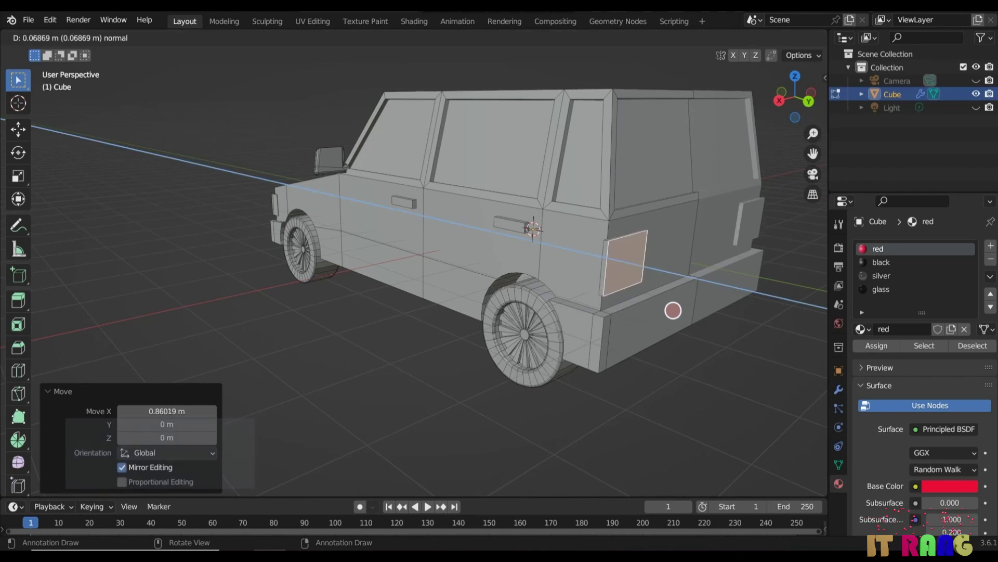
left_click(673, 311)
Add one vertical loop cut around the taillight
middle_click_drag(706, 365, 598, 354)
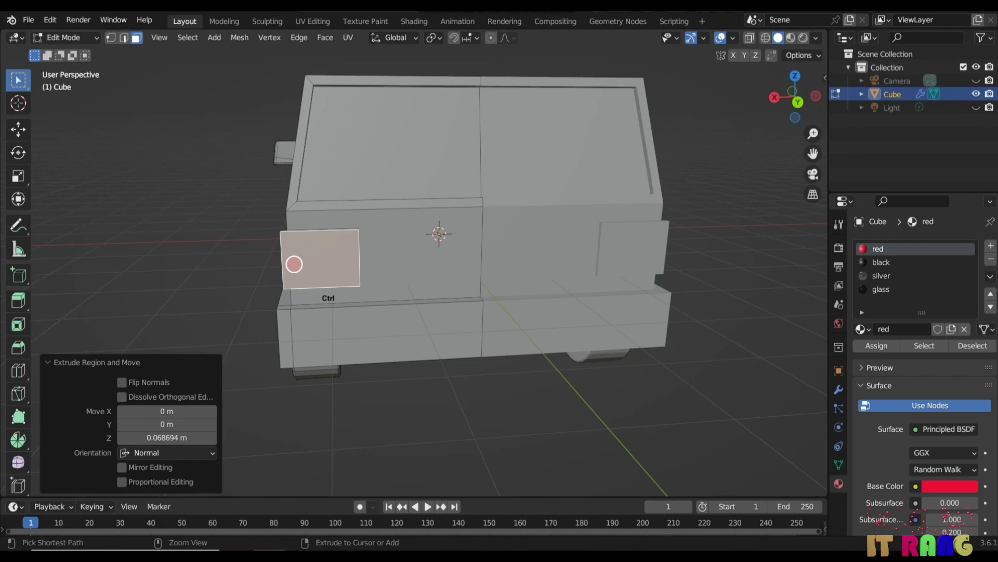
key("ctrl+r")
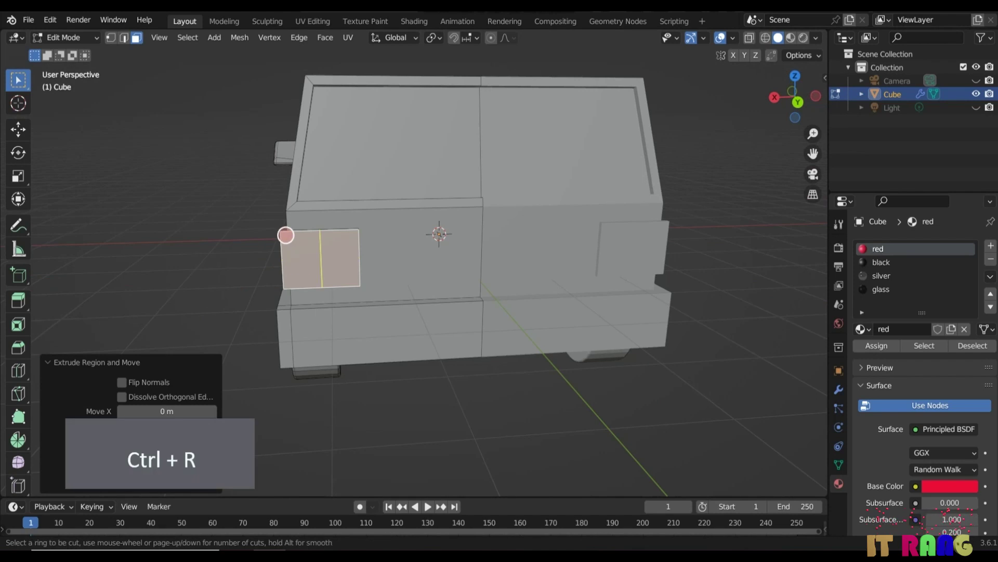
left_click(285, 233)
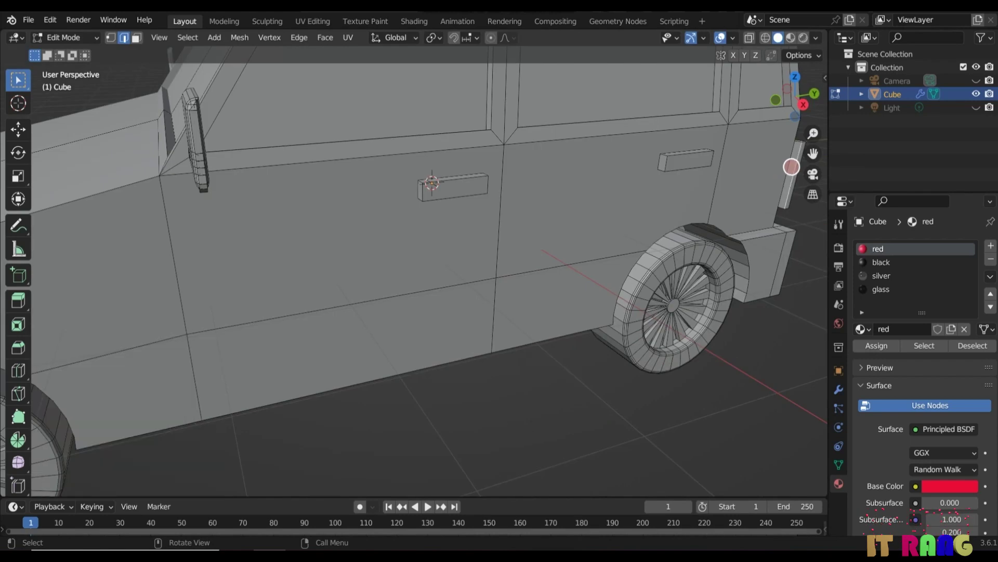
Extrude the taillight's inner side face forward about 0.132 m along the body side and scale it to about 0.142 along X
left_click(136, 37)
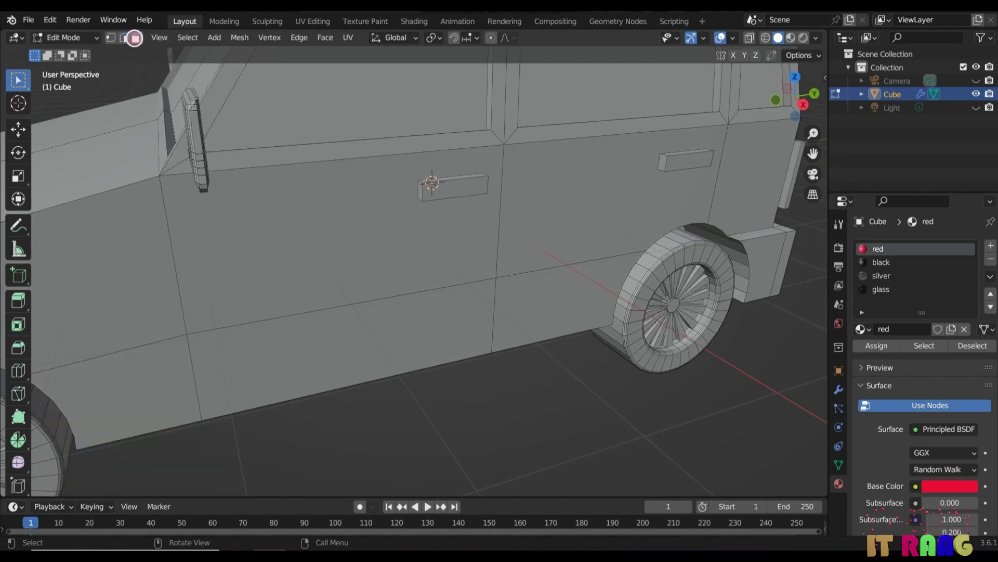
left_click(791, 170)
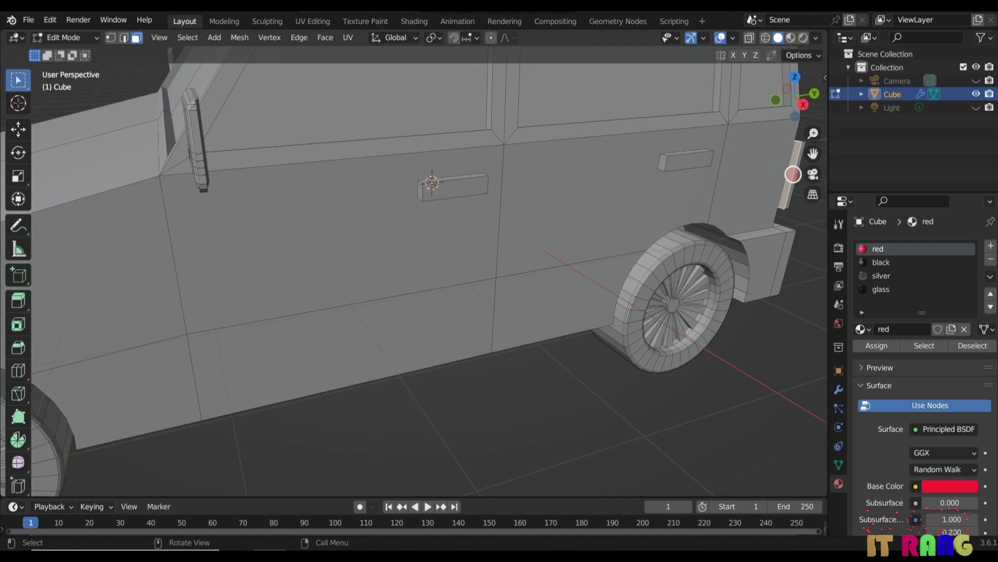
key("e")
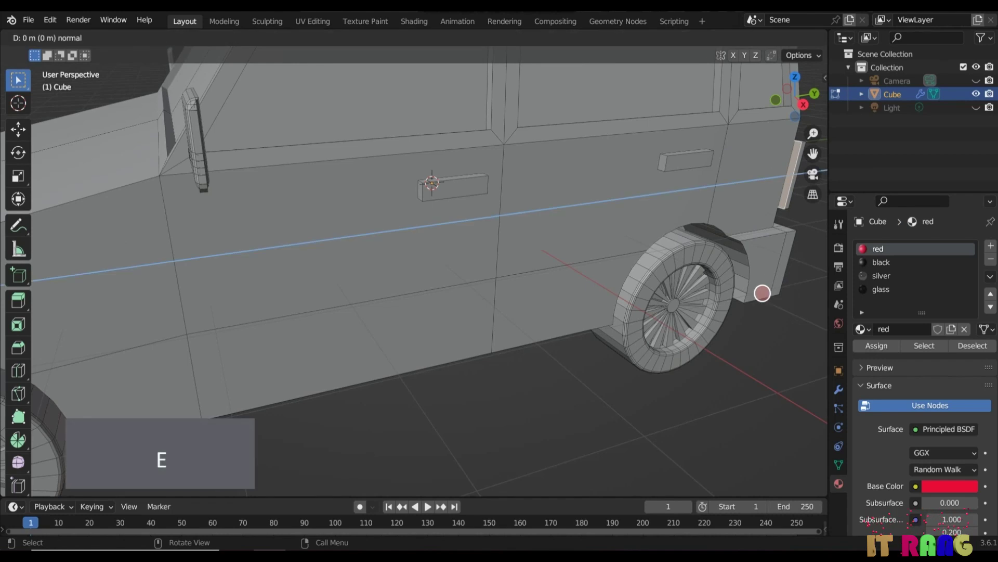
left_click(785, 325)
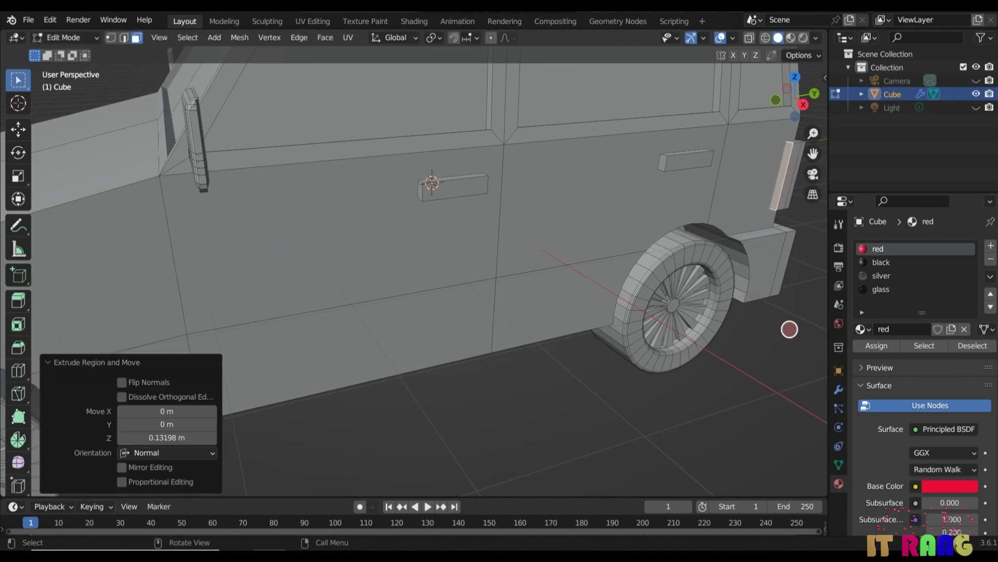
key("s")
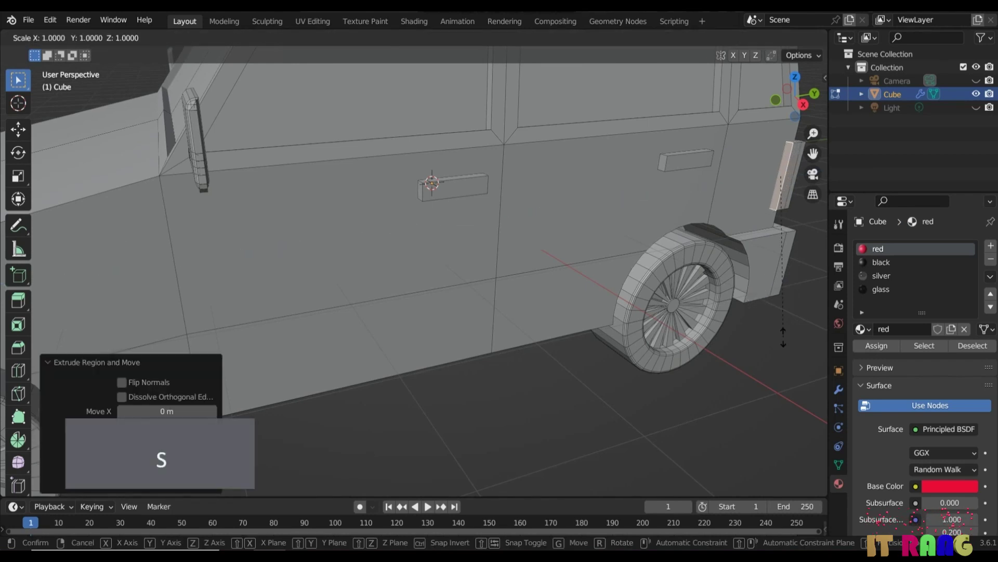
key("x")
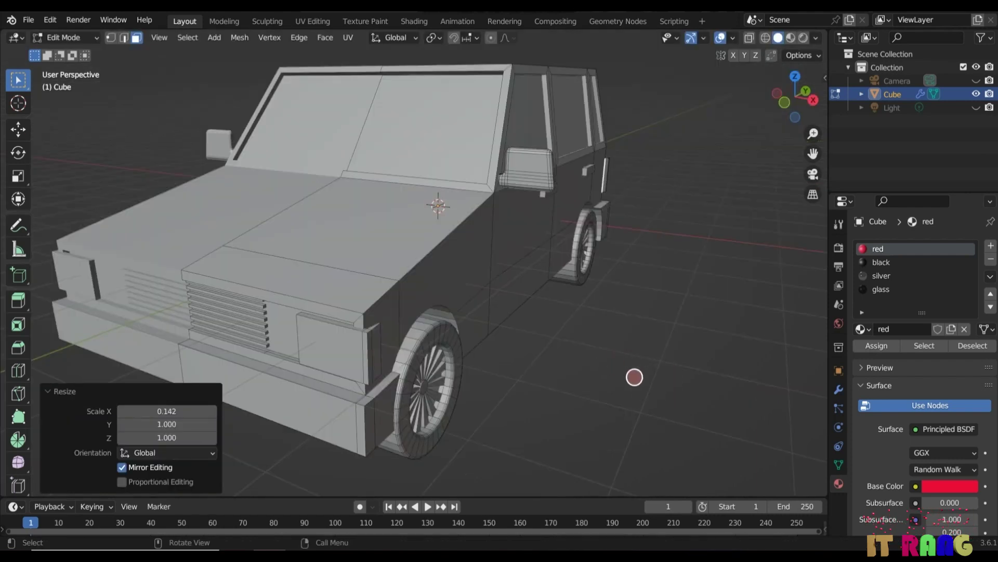
Bevel the body's outer edge loops along the hood, roof, lower side and front and rear bumpers
middle_click_drag(635, 379, 223, 225)
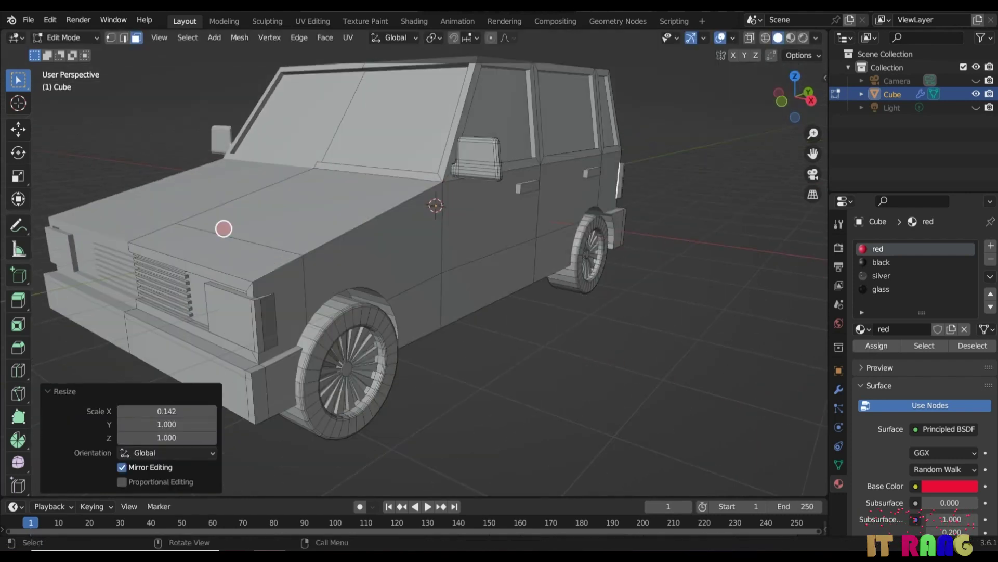
left_click(123, 40)
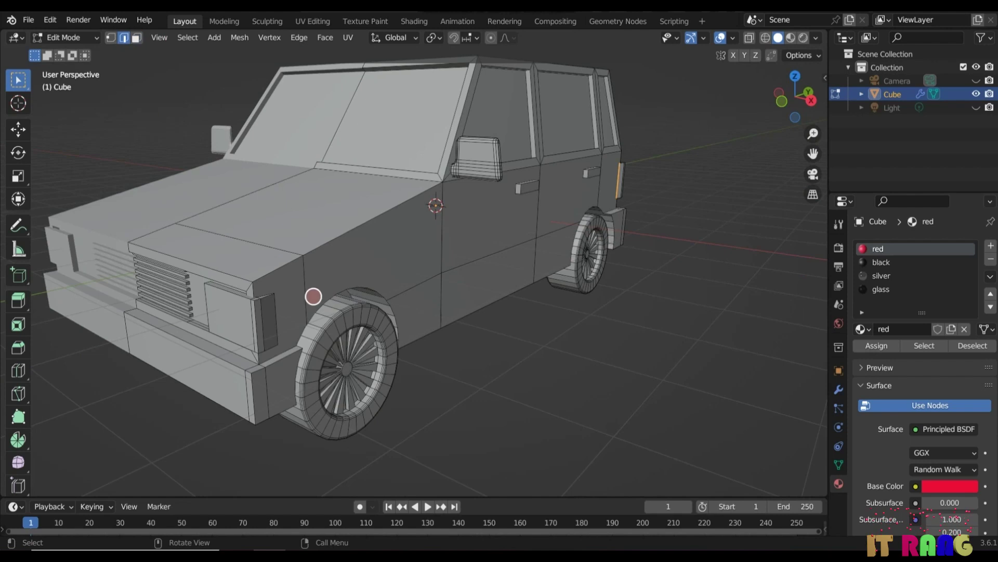
left_click(283, 264, "alt")
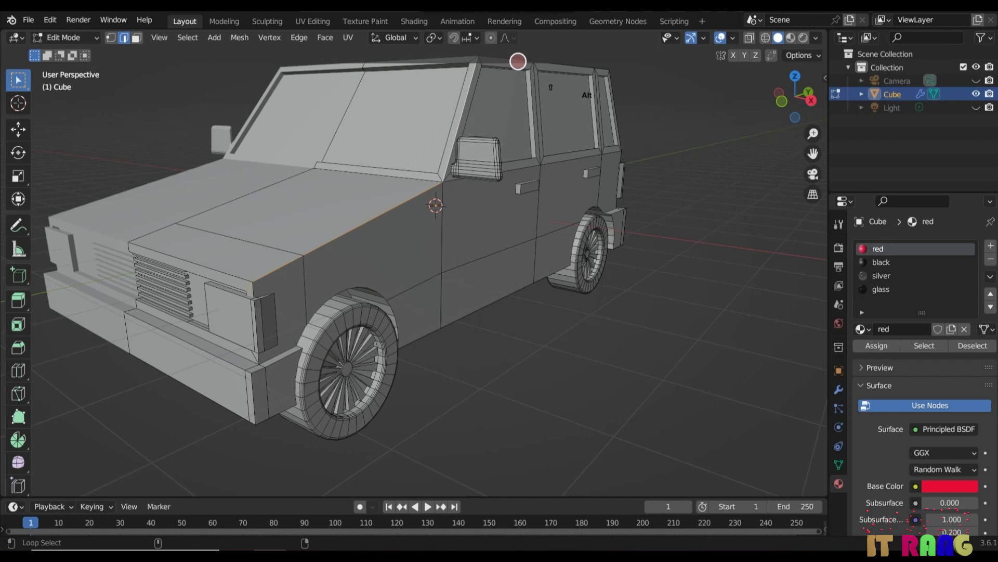
left_click(423, 334, "alt+shift")
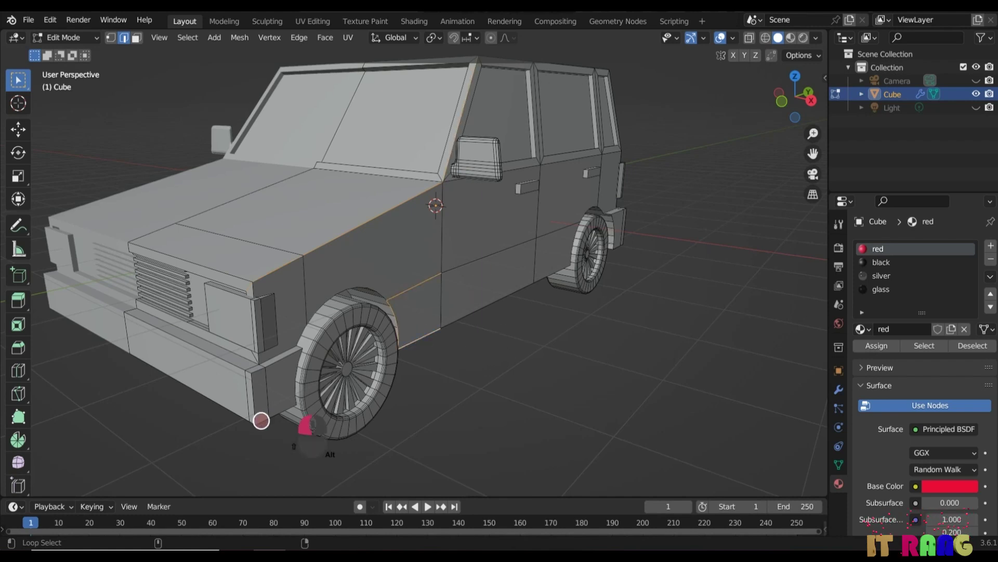
middle_click_drag(260, 374, 437, 321)
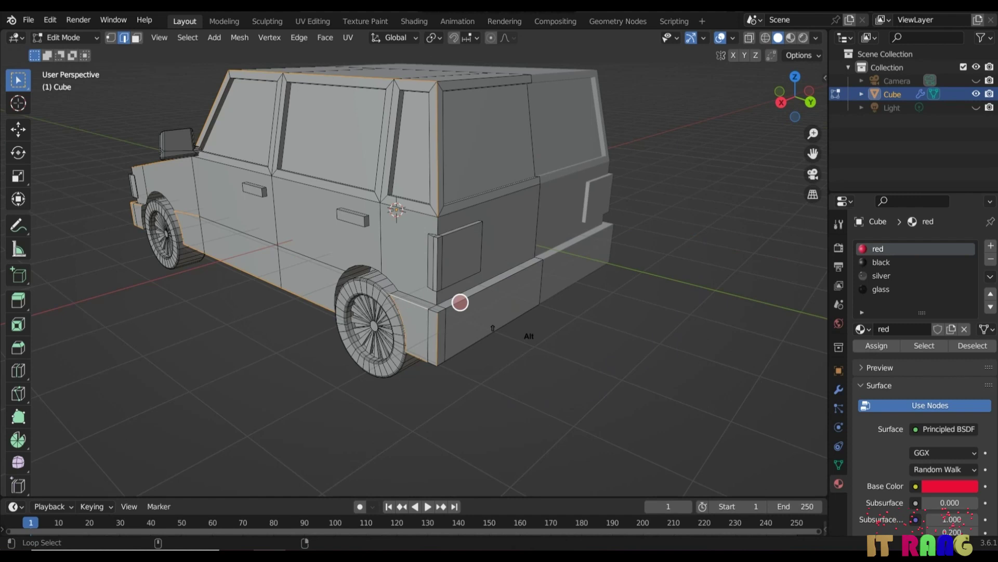
left_click(459, 298, "alt+shift")
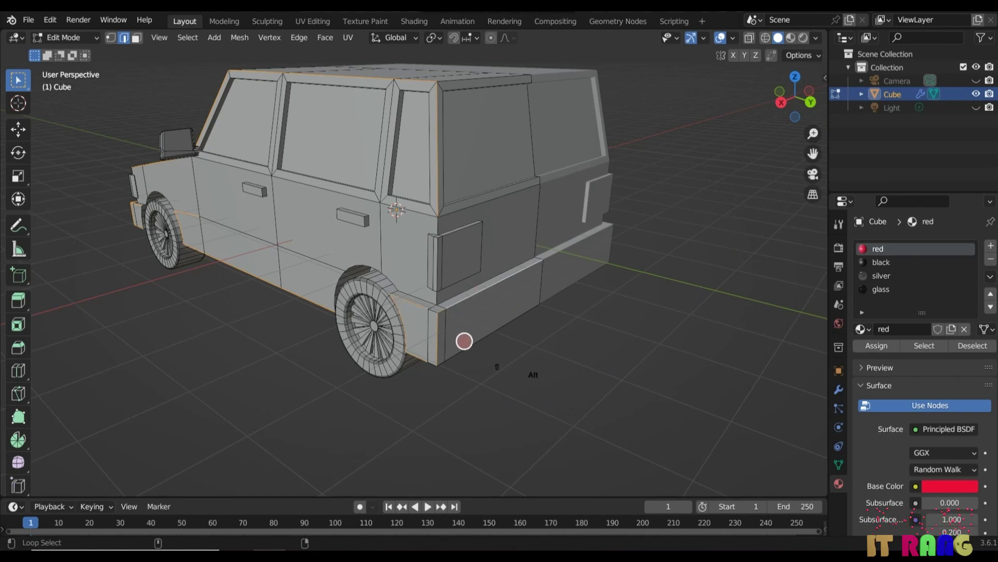
left_click(463, 348, "alt+shift")
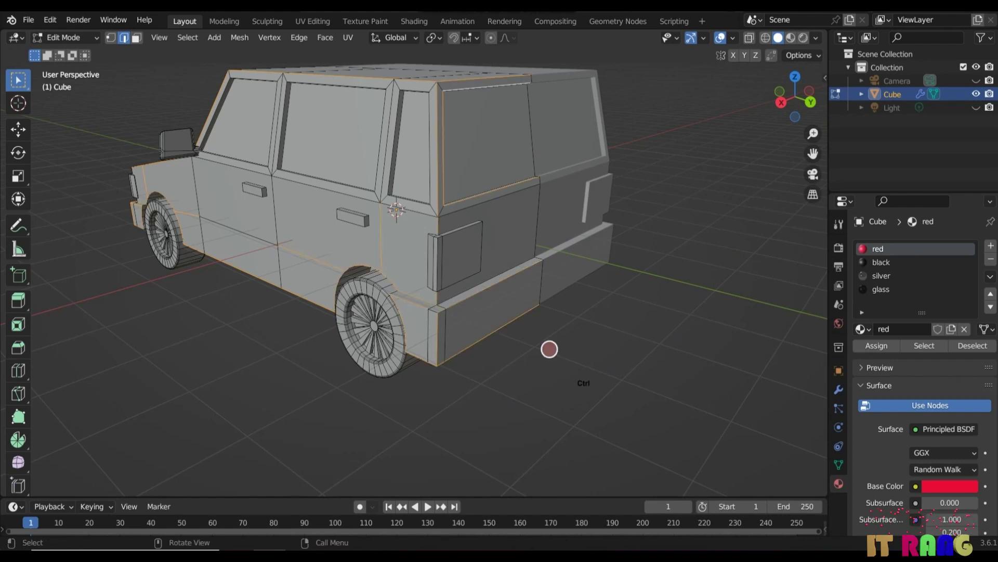
key("ctrl+b")
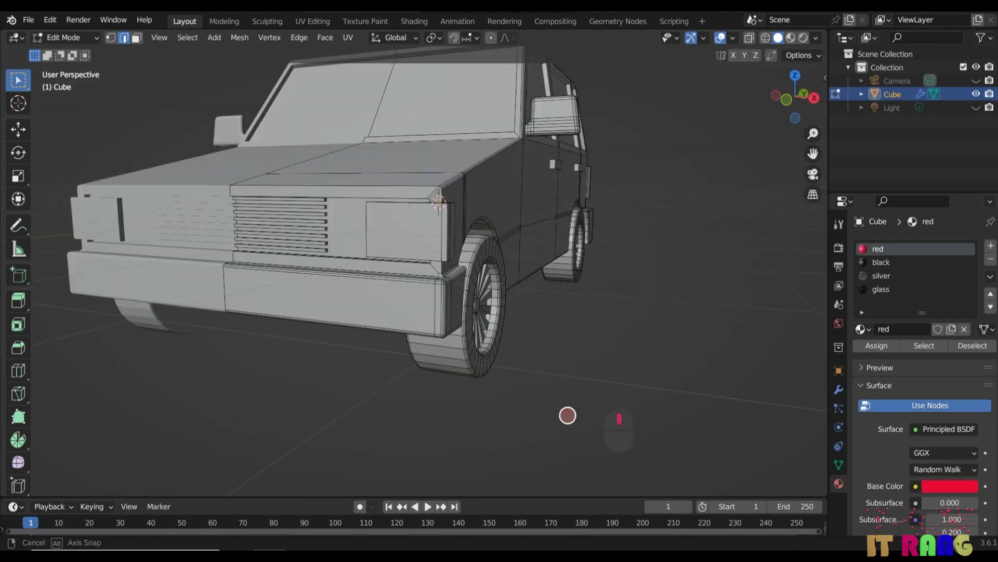
Assign the red material to the hood, side, roof and window-frame faces and display the model in Material Preview shading
middle_click_drag(567, 415, 317, 312)
key("3")
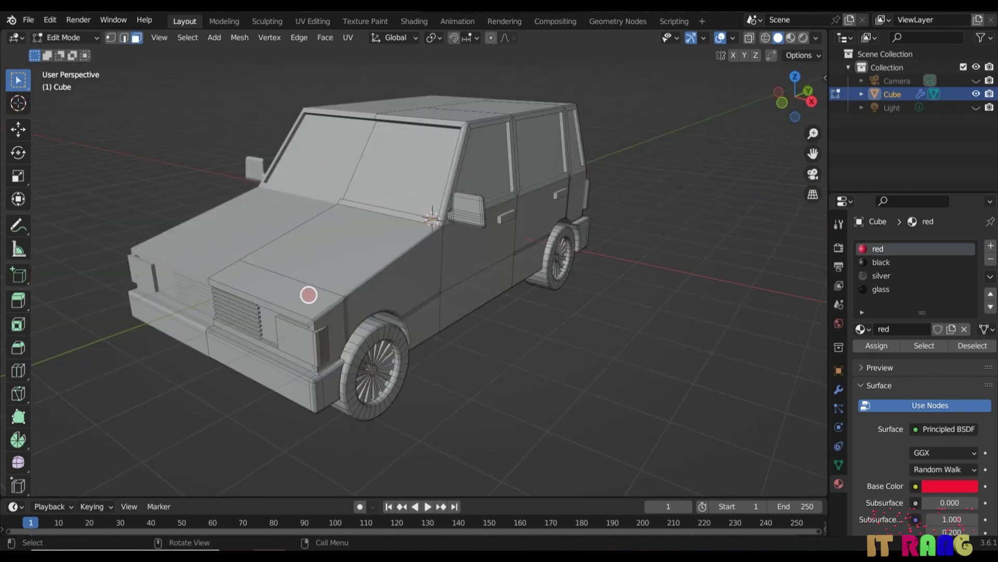
left_click(309, 294)
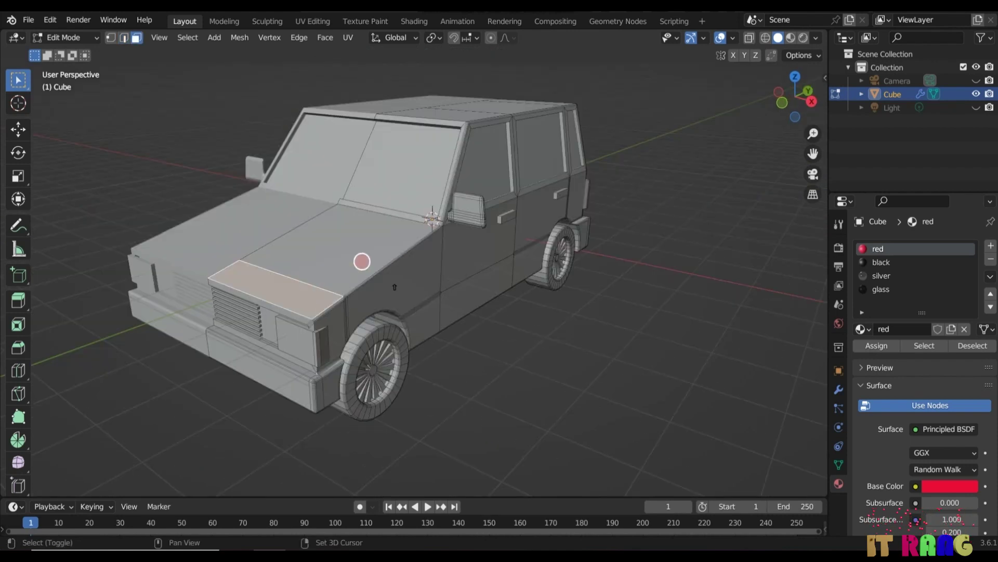
left_click(362, 262, "shift")
left_click(418, 292, "shift")
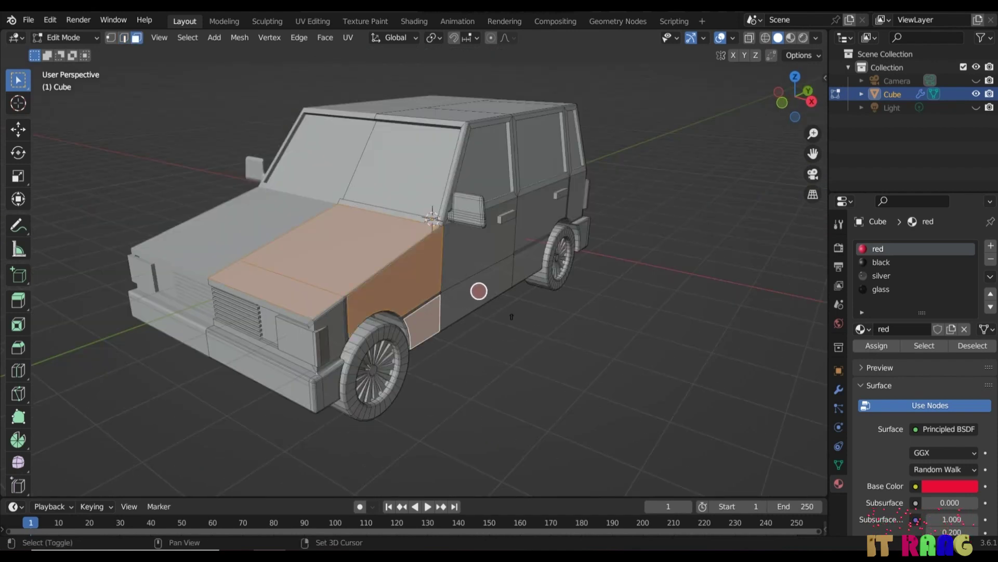
left_click(477, 292, "shift")
left_click(489, 253, "shift")
left_click(535, 241, "shift")
left_click(536, 250, "shift")
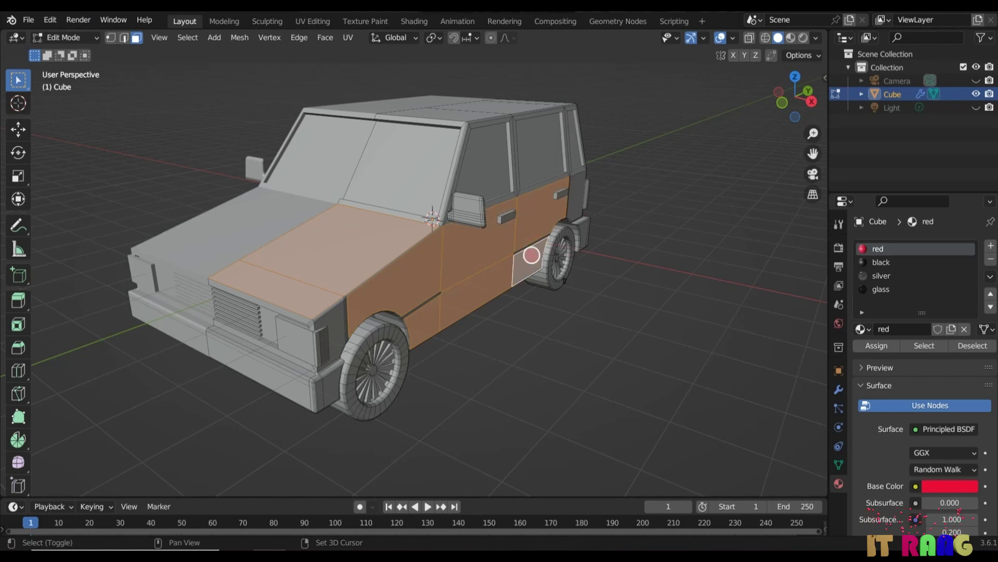
left_click(579, 189, "shift")
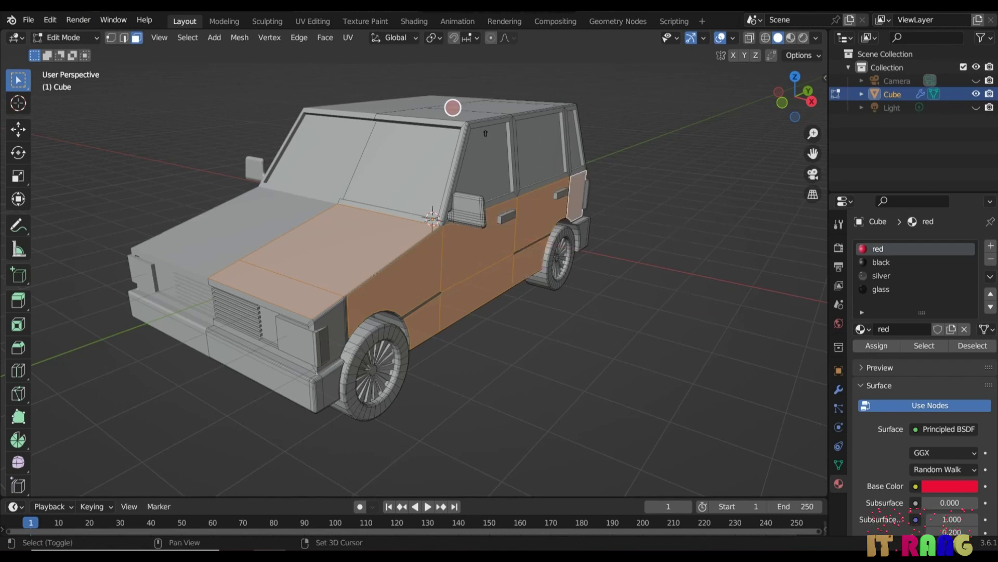
left_click(453, 111, "shift")
left_click(510, 102, "shift")
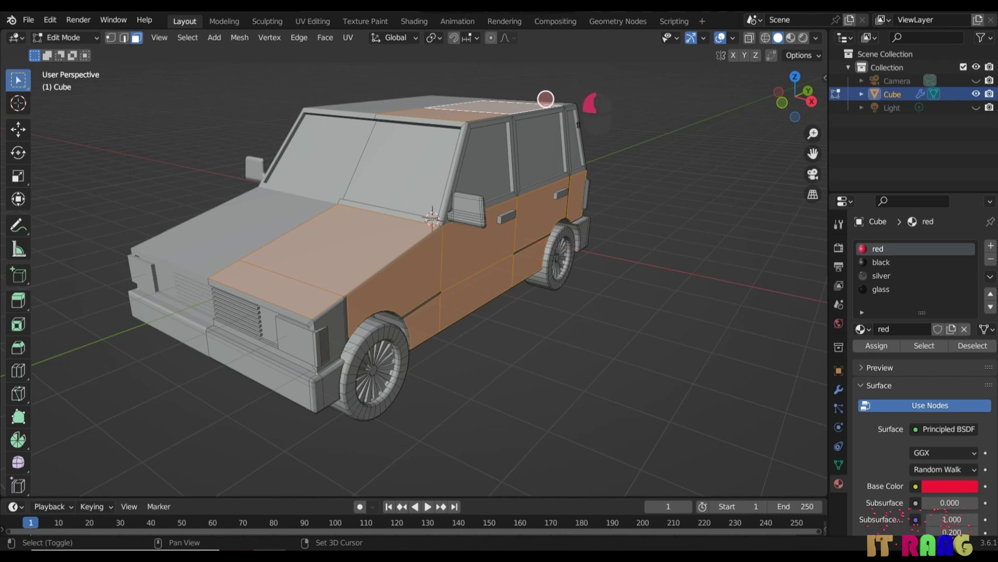
middle_click_drag(546, 98, 636, 358)
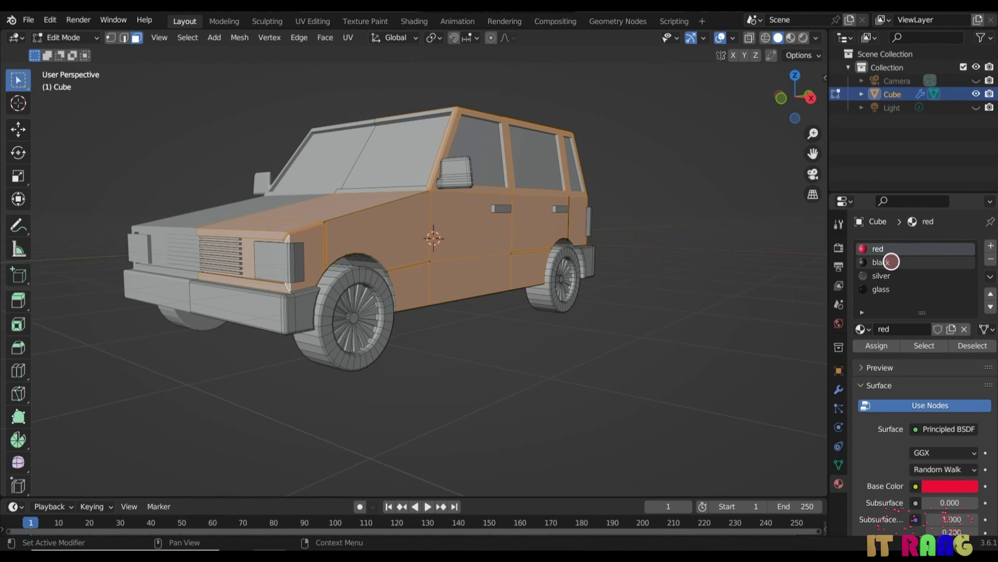
left_click(872, 345)
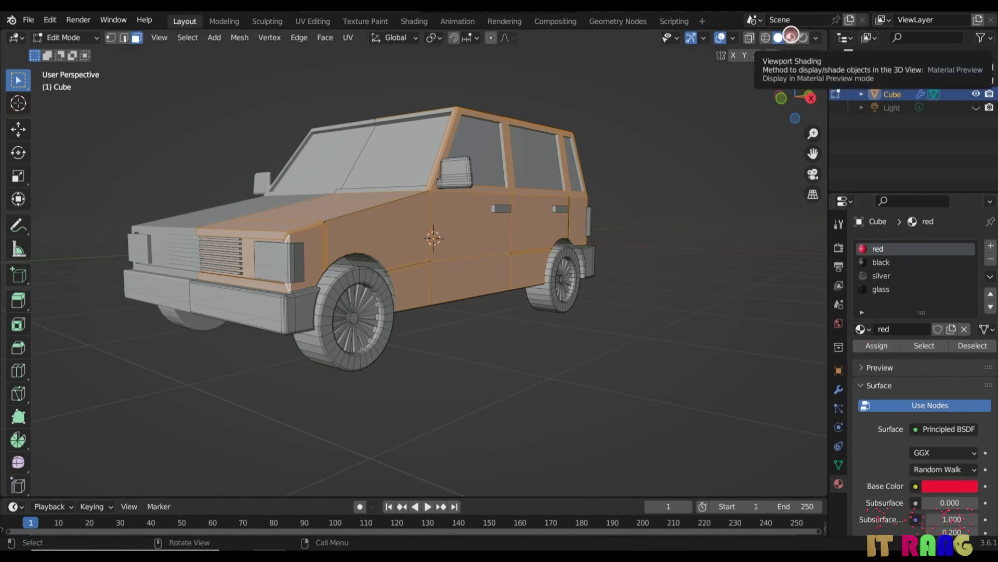
left_click(791, 37)
Select the front bumper's faces, including its corner and side, and assign the black material to them
mouse_move(674, 430)
middle_mouse_down()
mouse_move(622, 426)
mouse_move(529, 366)
middle_mouse_up()
left_click(468, 333)
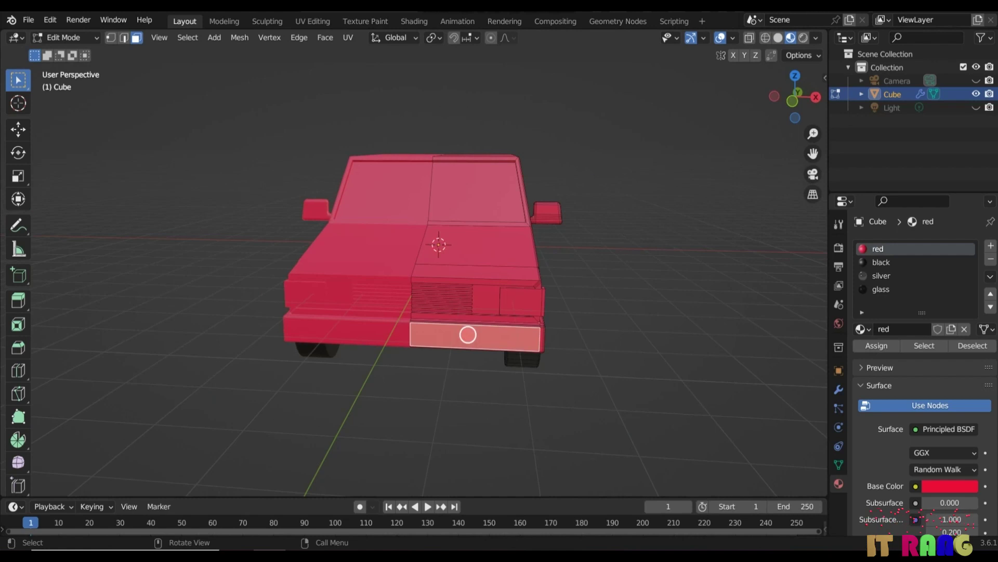
middle_click_drag(638, 376, 607, 390)
middle_click_drag(451, 391, 488, 393)
scroll(489, 393, "up", 2)
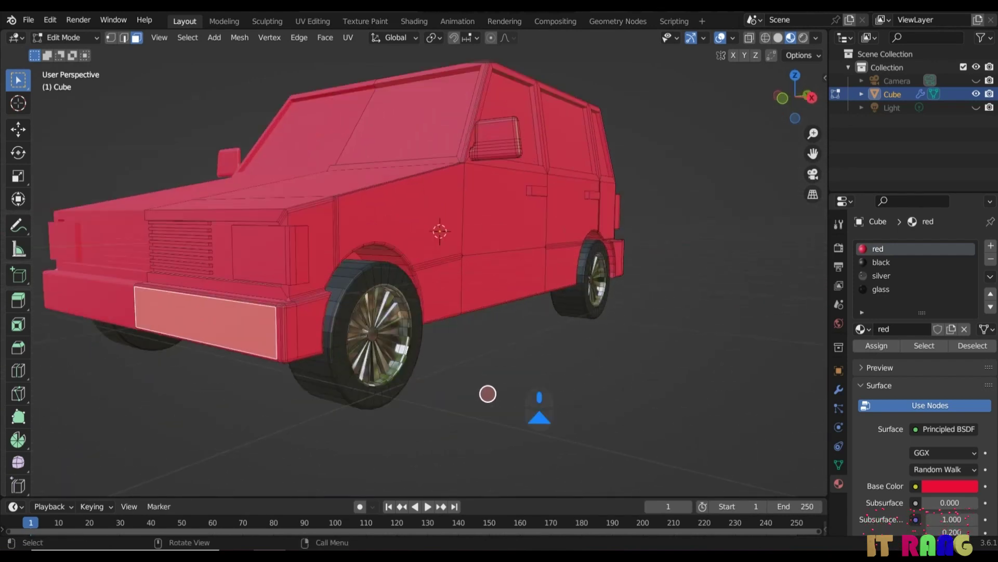
left_click_drag(313, 326, 268, 333, "shift")
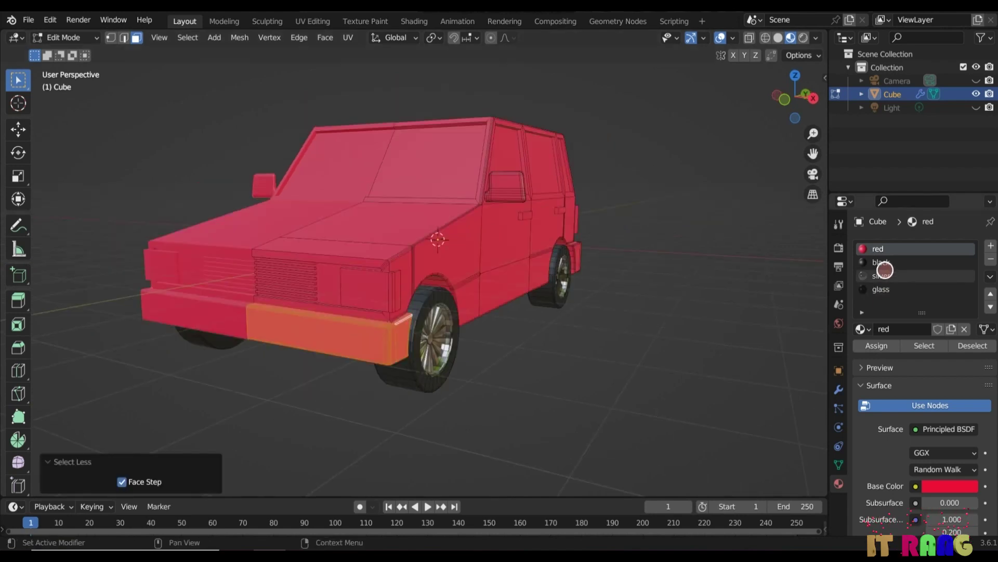
left_click(891, 264)
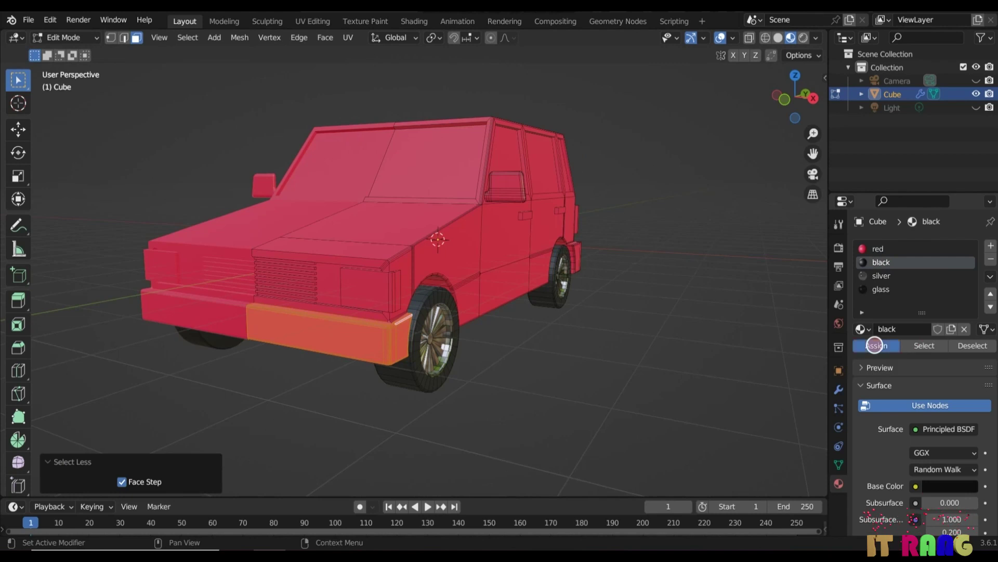
left_click(875, 345)
left_click(630, 383)
Select the rear bumper's back, corner and side faces and assign the black material to them
middle_click_drag(630, 383, 457, 301)
left_click(456, 300)
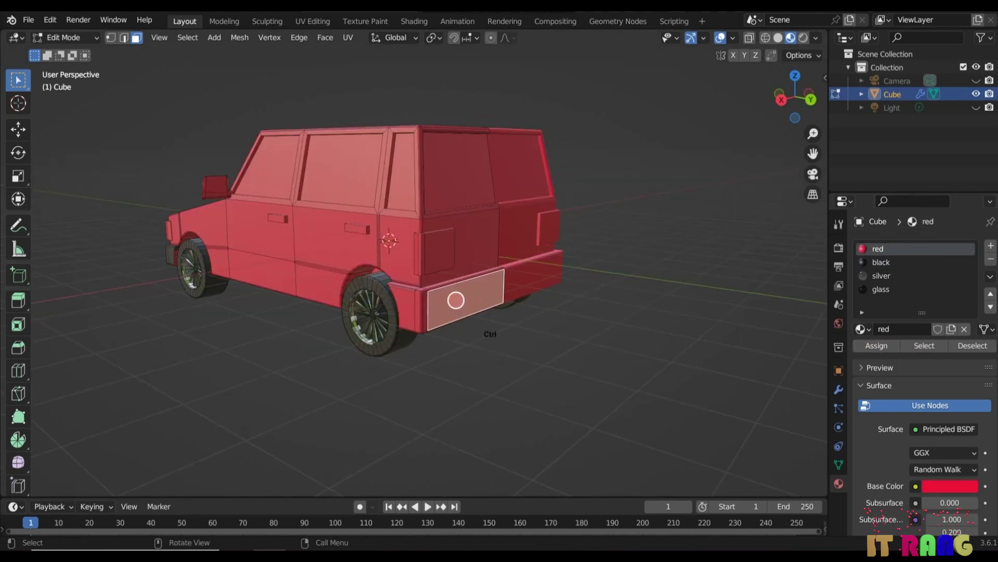
key("ctrl+KP_Add")
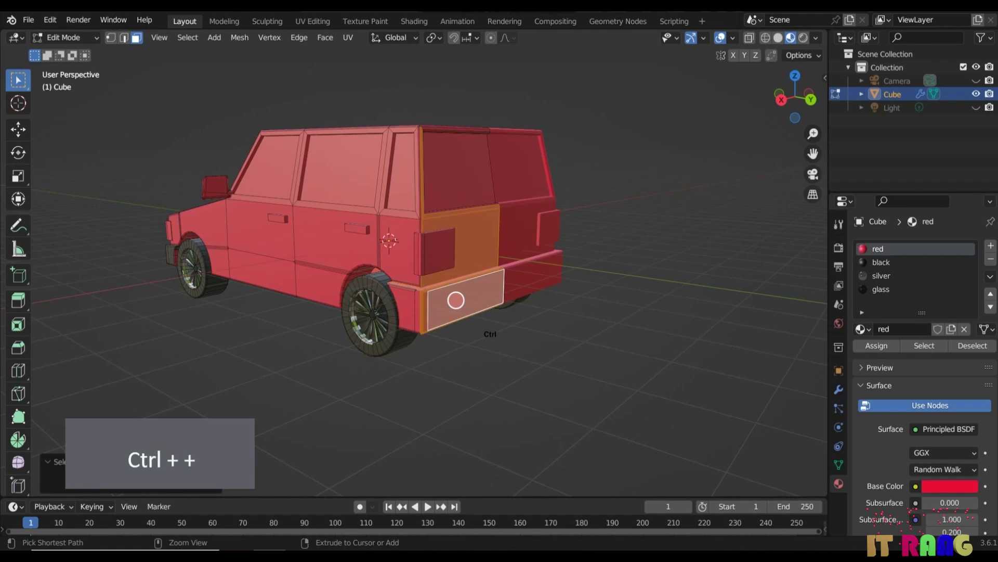
key("ctrl+KP_Subtract")
left_click_drag(412, 308, 429, 308)
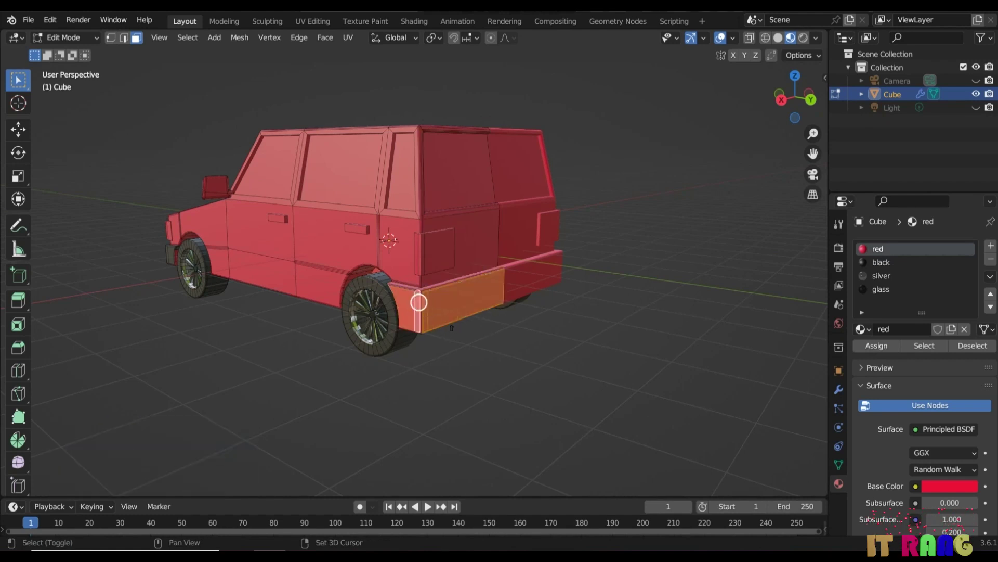
left_click(884, 262)
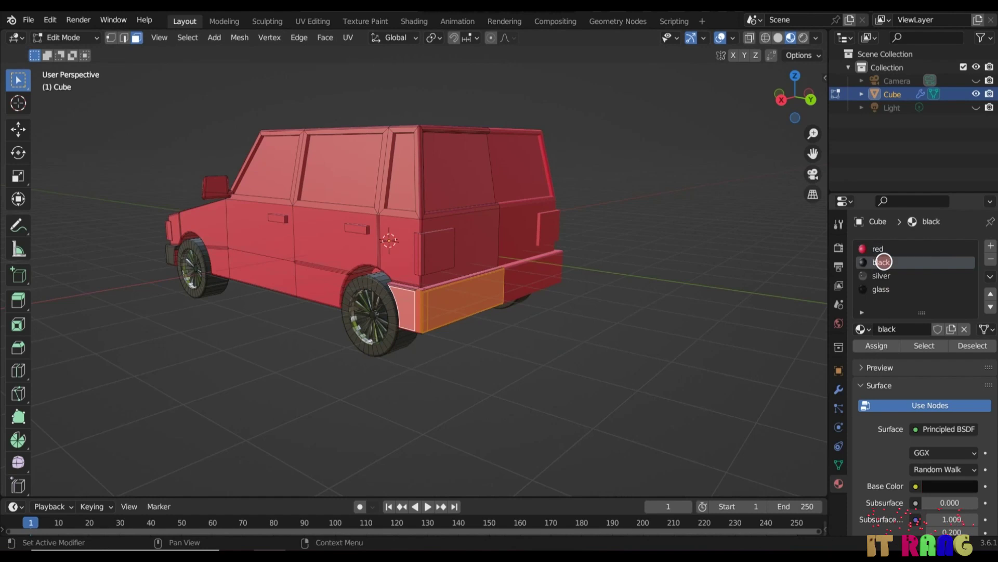
left_click(876, 342)
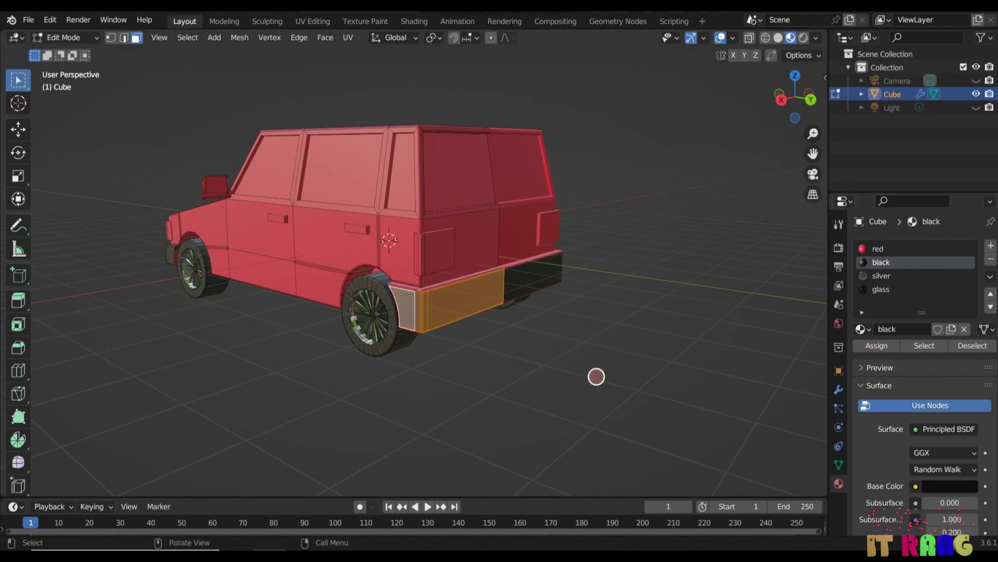
Assign the black material to the narrow top faces of the rear bumper
middle_click_drag(595, 377, 410, 328)
left_click(410, 328)
left_click(409, 326)
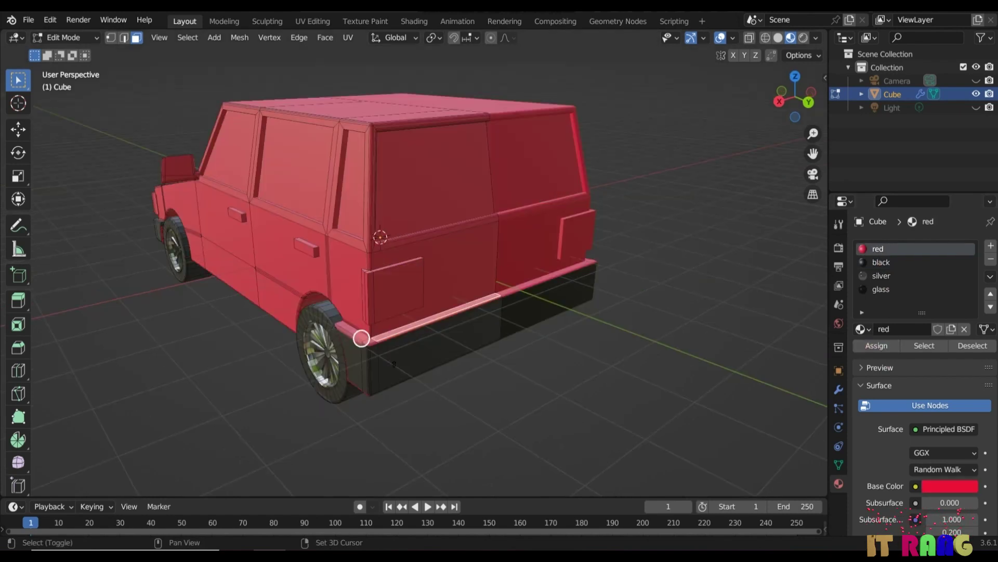
left_click(884, 262)
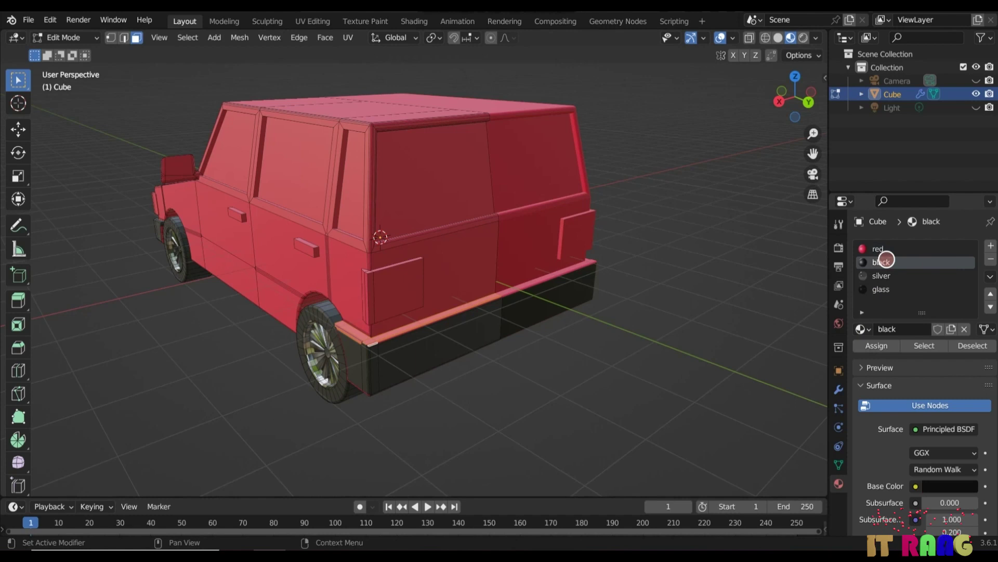
left_click(872, 345)
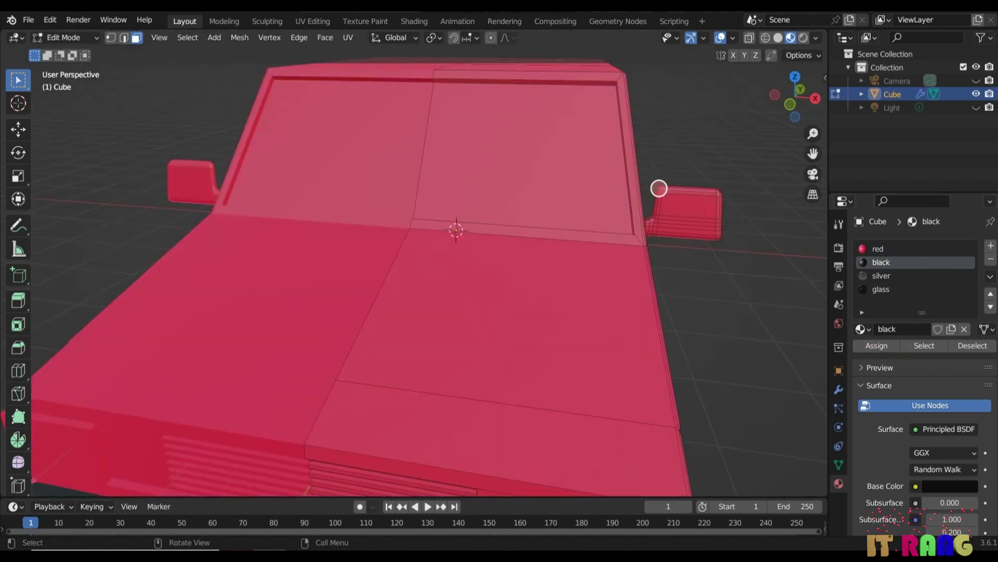
Select all faces of the side mirror, including its mounting arm, and assign the black material to them
left_click_drag(653, 179, 745, 251)
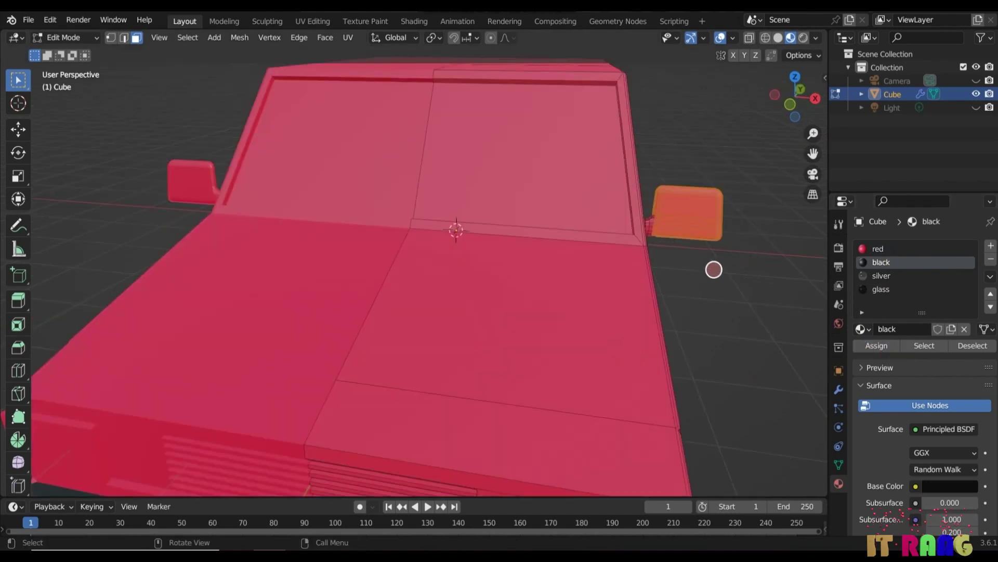
middle_click_drag(714, 270, 706, 282)
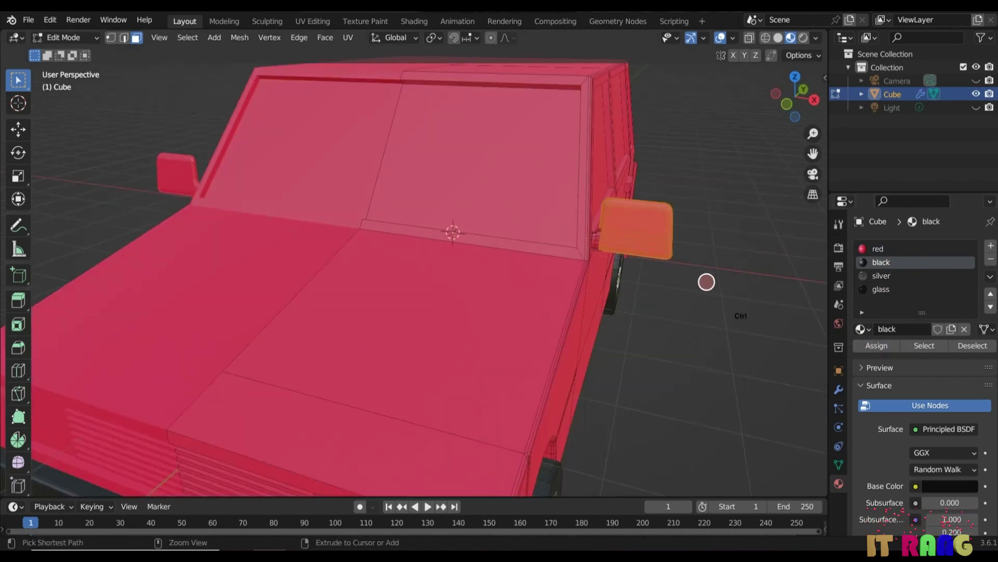
key("ctrl+KP_Add")
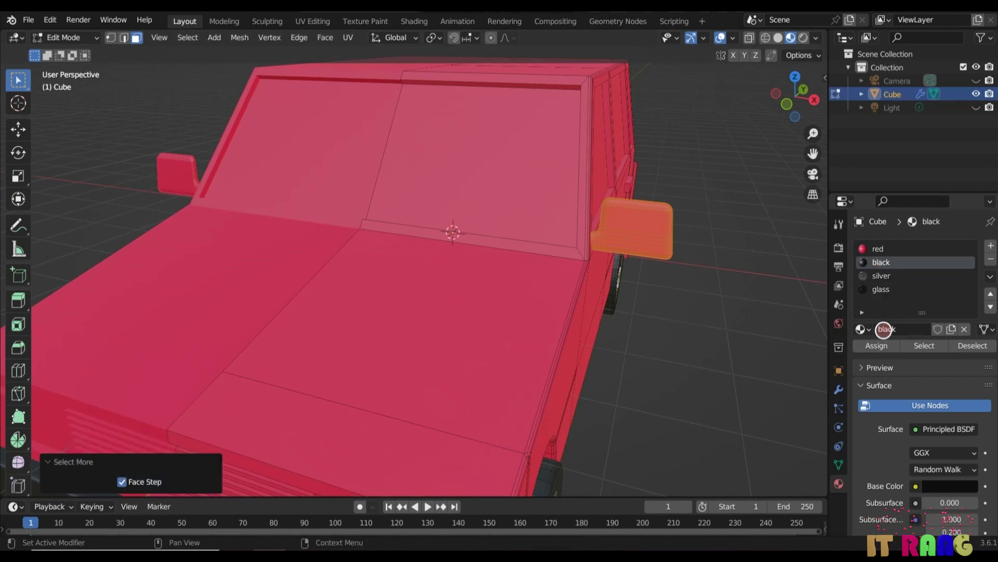
left_click(874, 345)
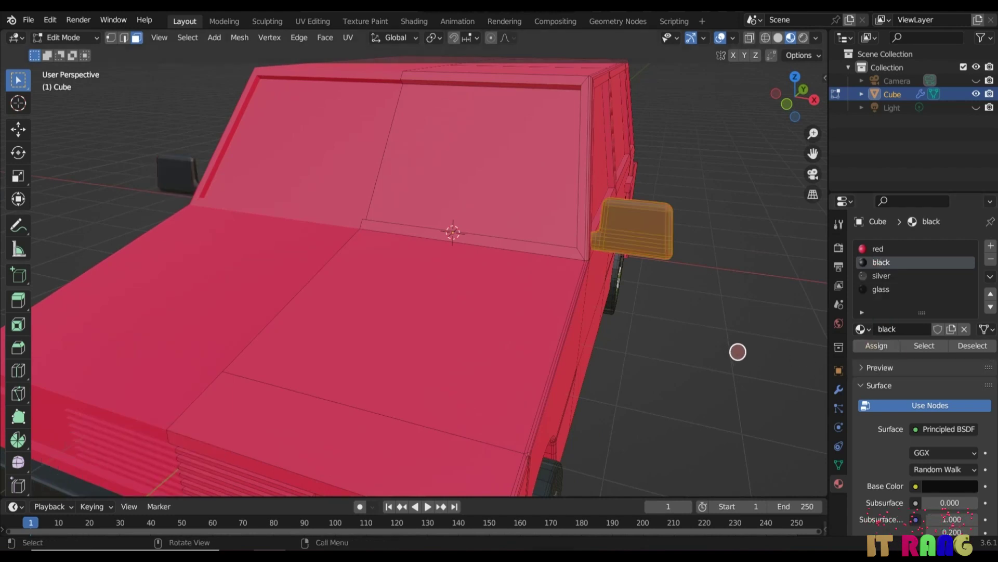
left_click(733, 351)
Select the windshield, side window and rear window faces and assign the glass material to them
left_click(481, 218)
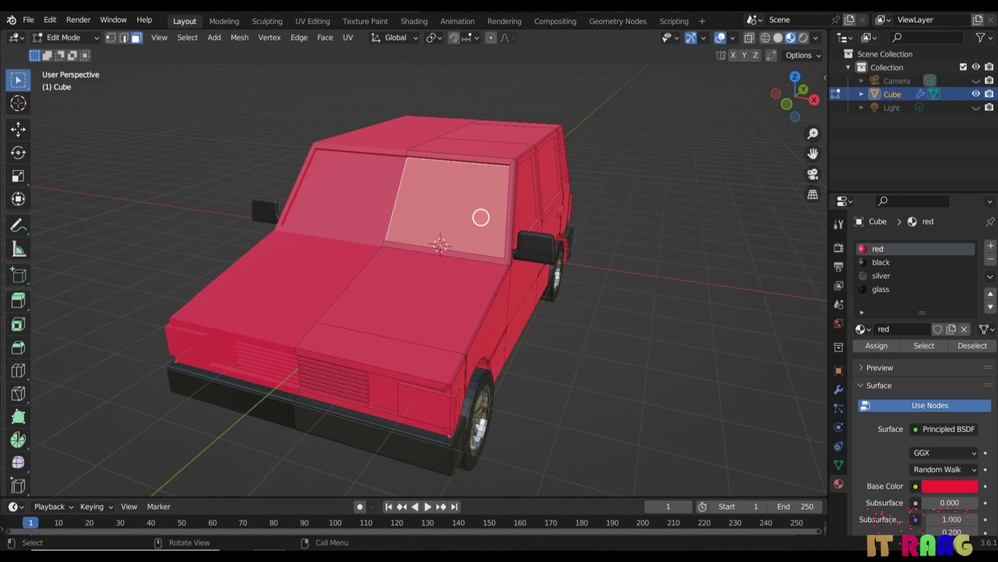
middle_click_drag(600, 329, 568, 347)
left_click(463, 232, "shift")
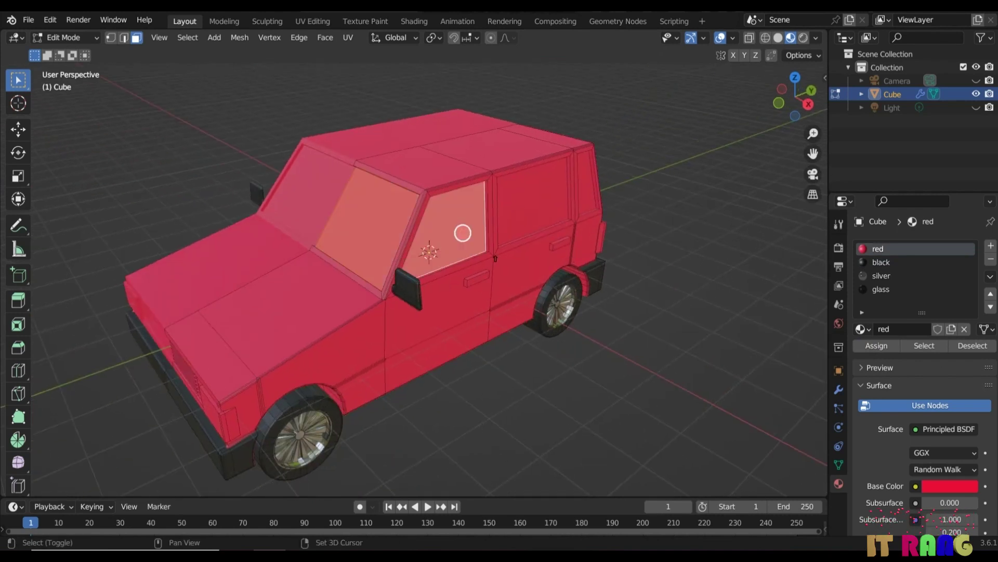
left_click(546, 208, "shift")
middle_click_drag(624, 397, 617, 413)
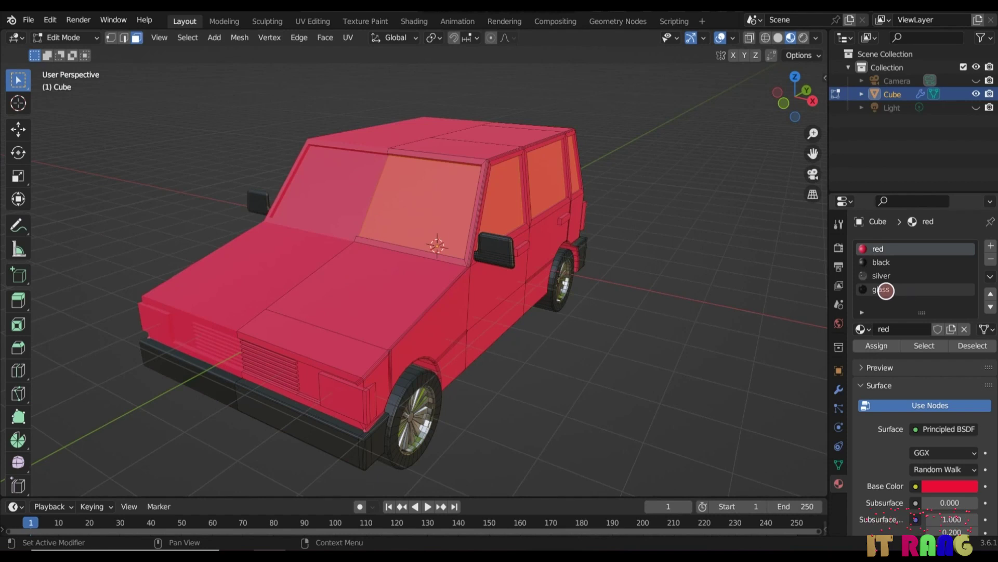
left_click(884, 290)
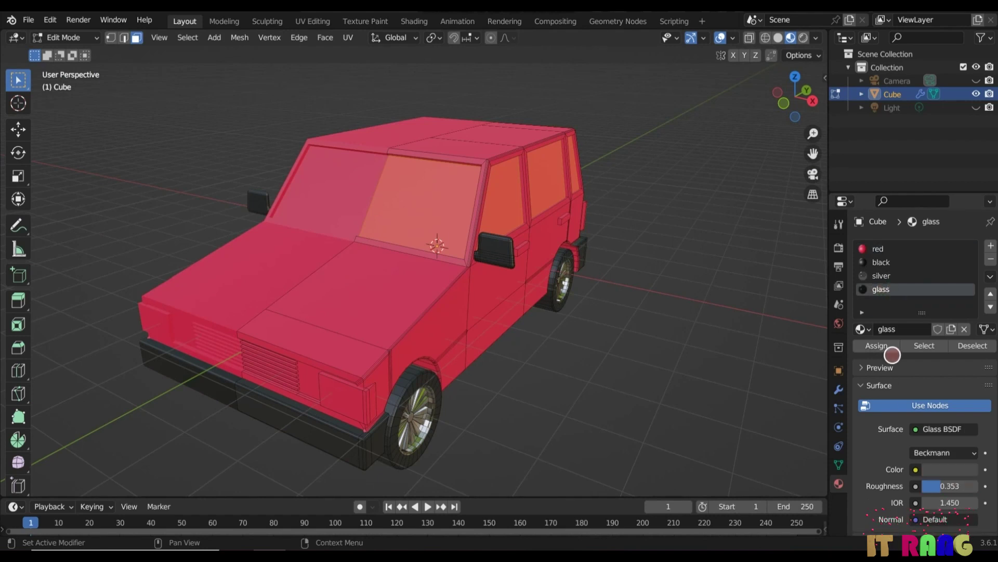
left_click(881, 345)
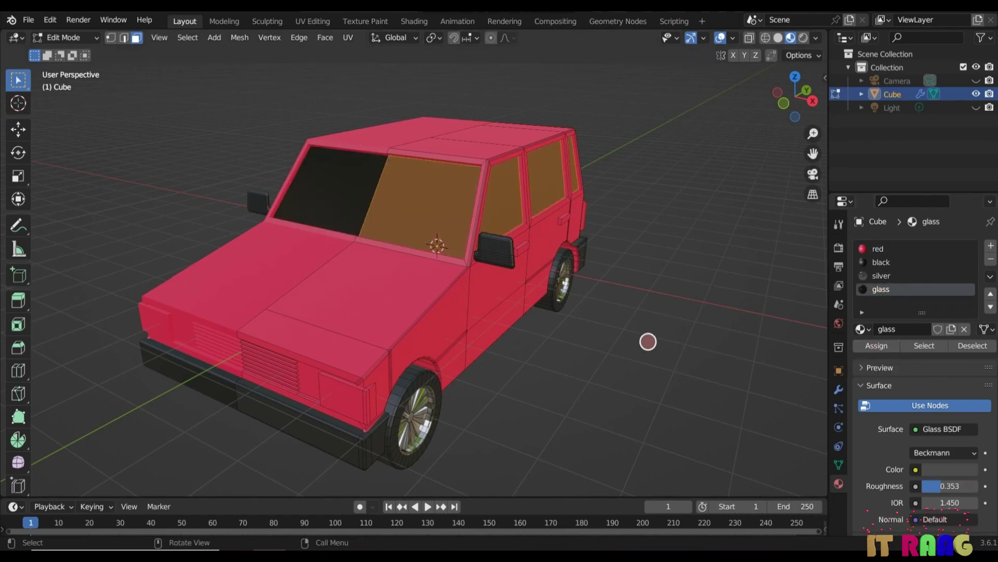
left_click(657, 341)
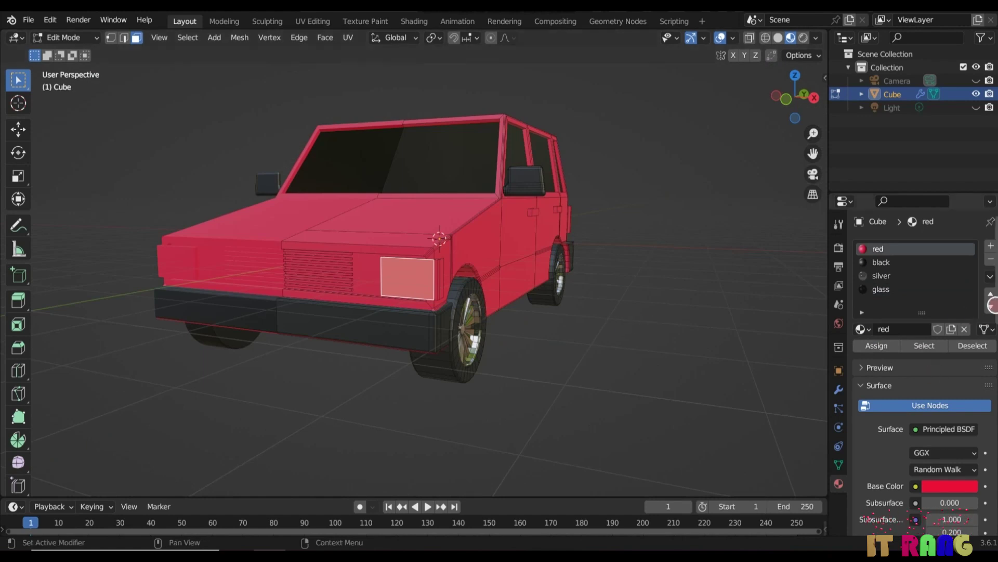
Add a new Emission material for the headlights with a pale yellow colour, hue 0.131 and saturation 0.557
left_click(991, 245)
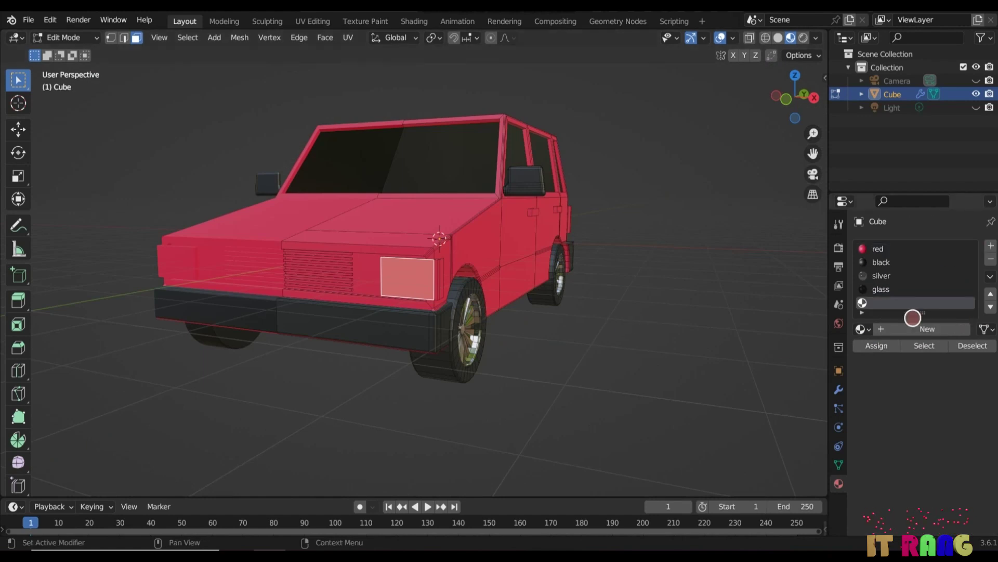
left_click(918, 328)
left_click(939, 486)
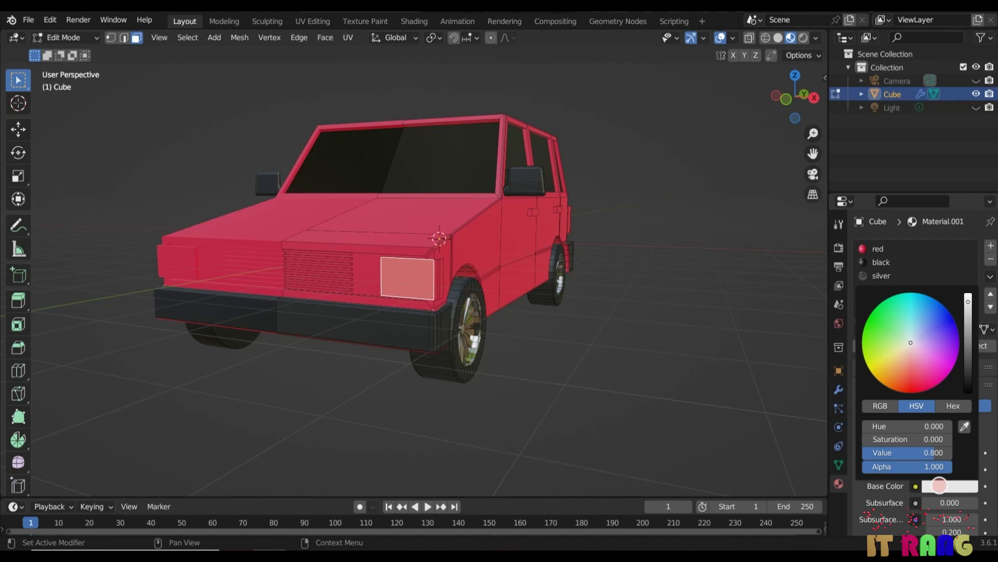
scroll(939, 462, "down", 4)
left_click(942, 429)
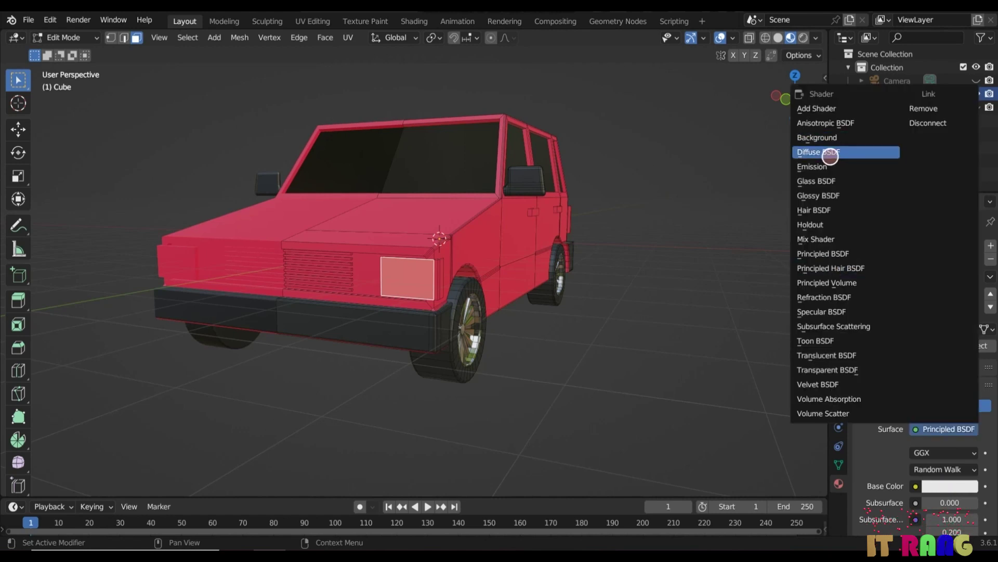
left_click(819, 166)
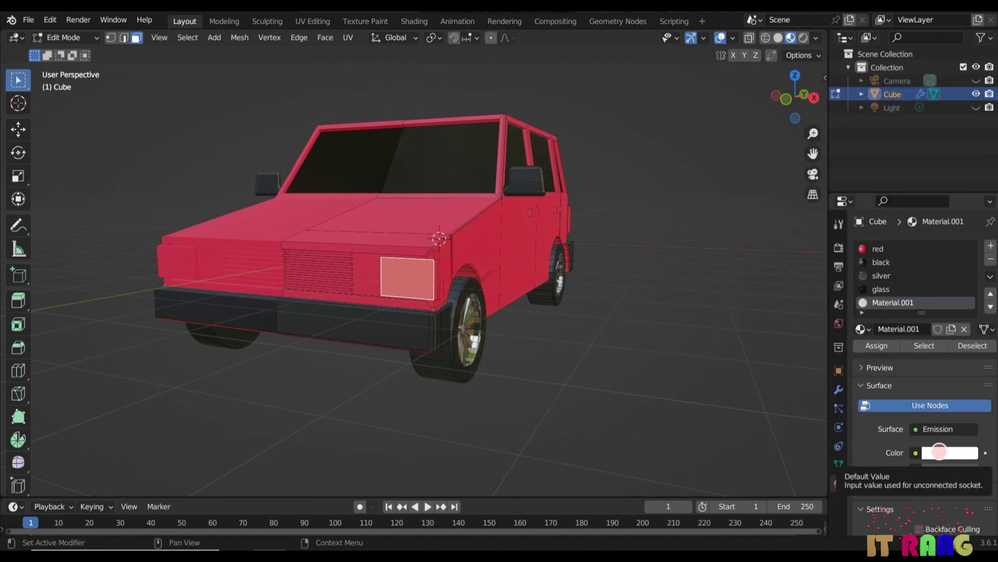
left_click(939, 451)
left_click(899, 319)
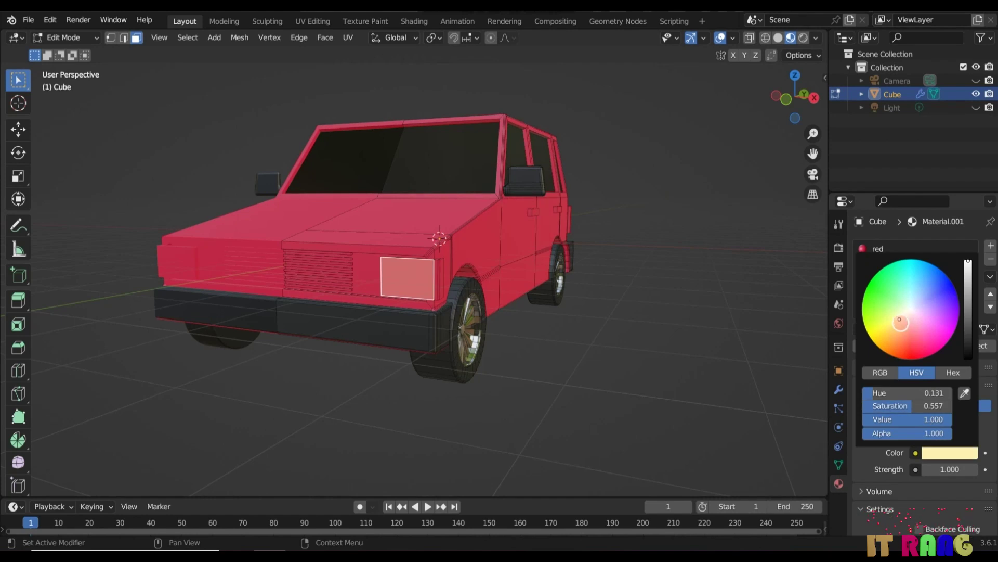
Add the headlight's corner and side faces to the selection and assign the pale yellow emission material to them
middle_click_drag(754, 348, 550, 386)
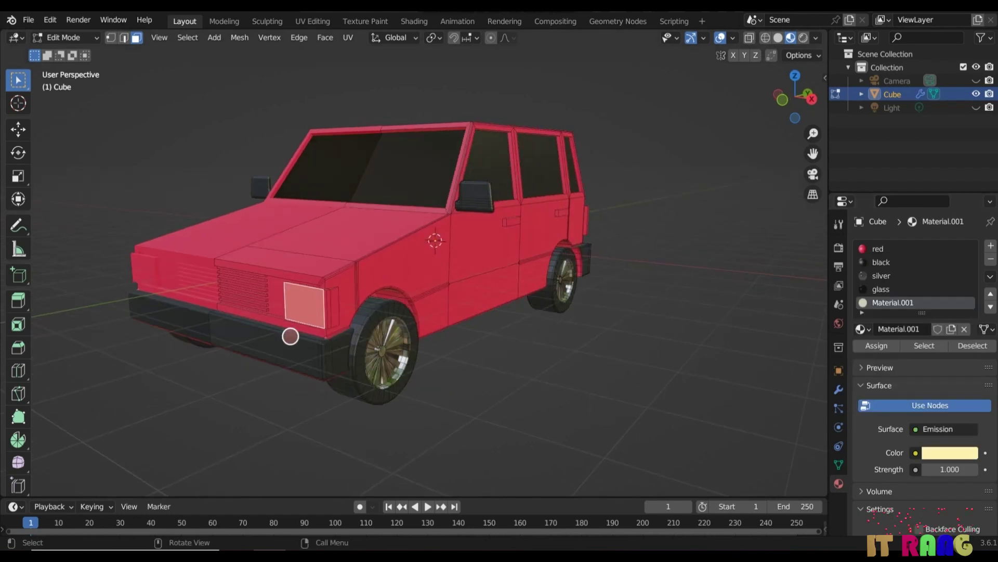
left_click(333, 305)
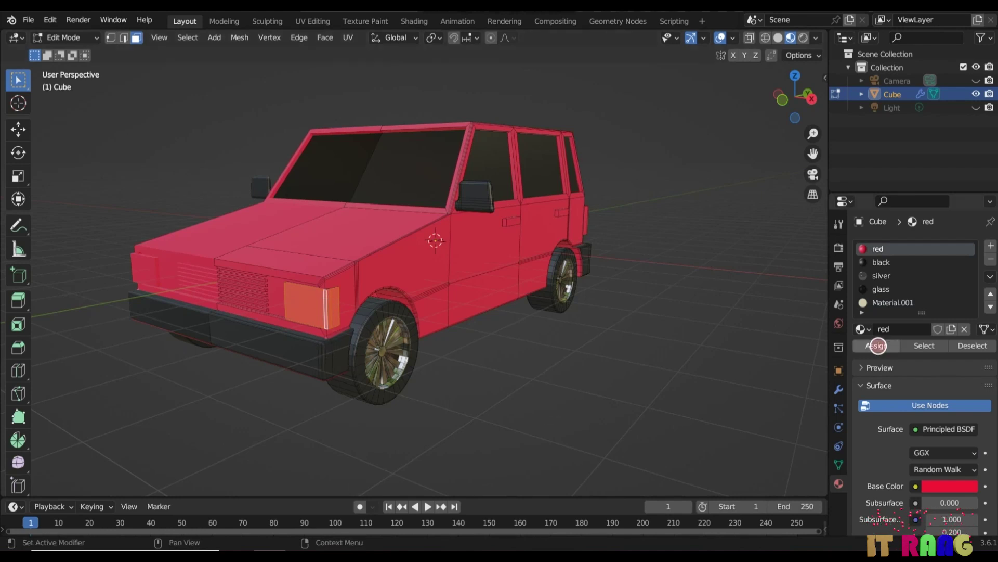
left_click(878, 345)
left_click(897, 303)
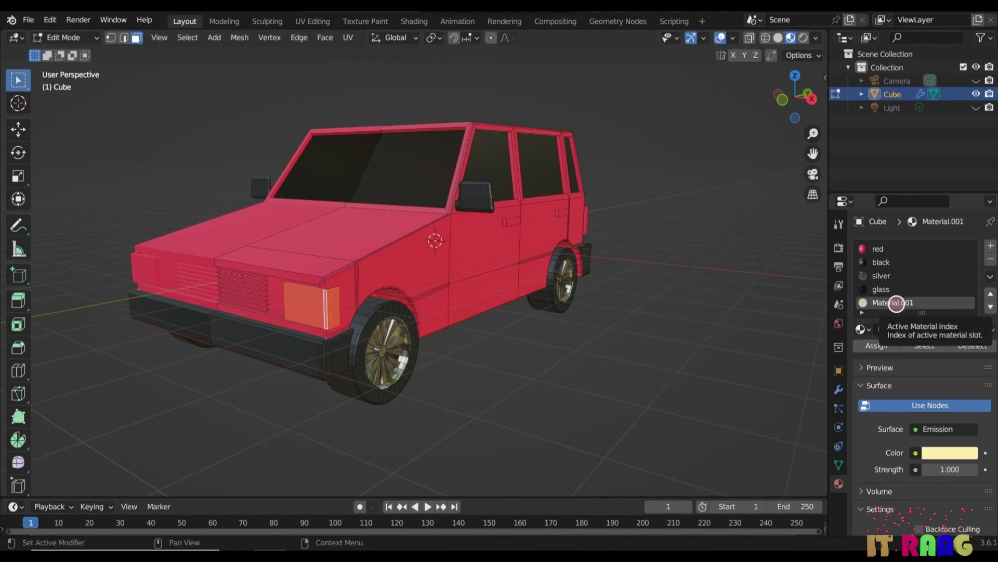
left_click(877, 346)
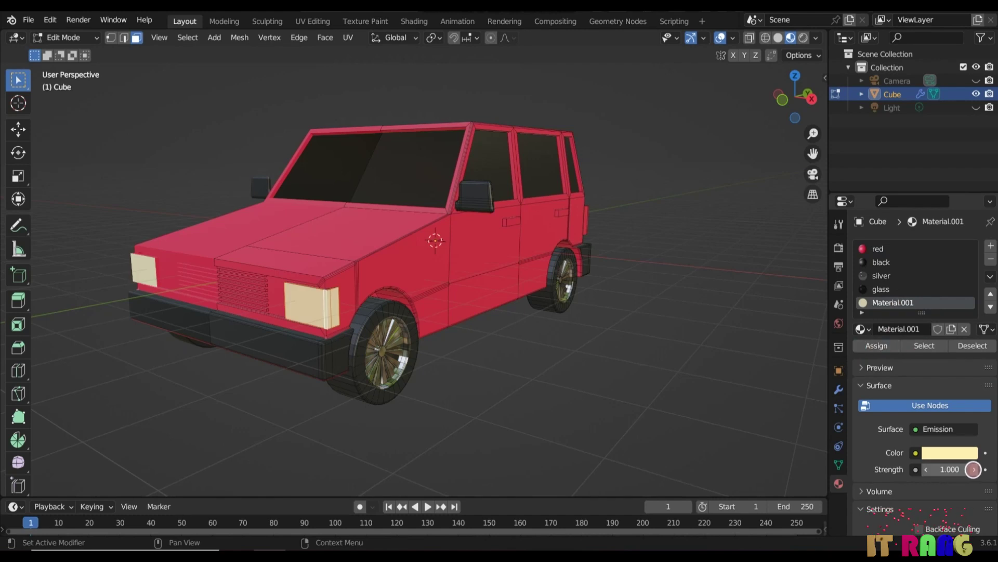
Set the headlight material's emission strength to 2 and enable Bloom for the Eevee render
left_click(974, 469)
double_click(949, 469)
type("2")
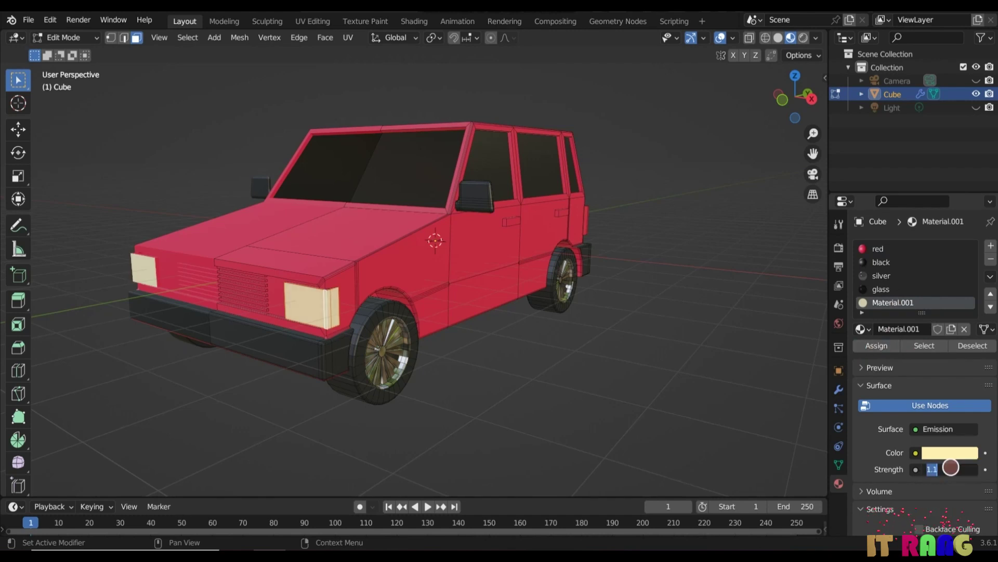
key("Return")
left_click(839, 249)
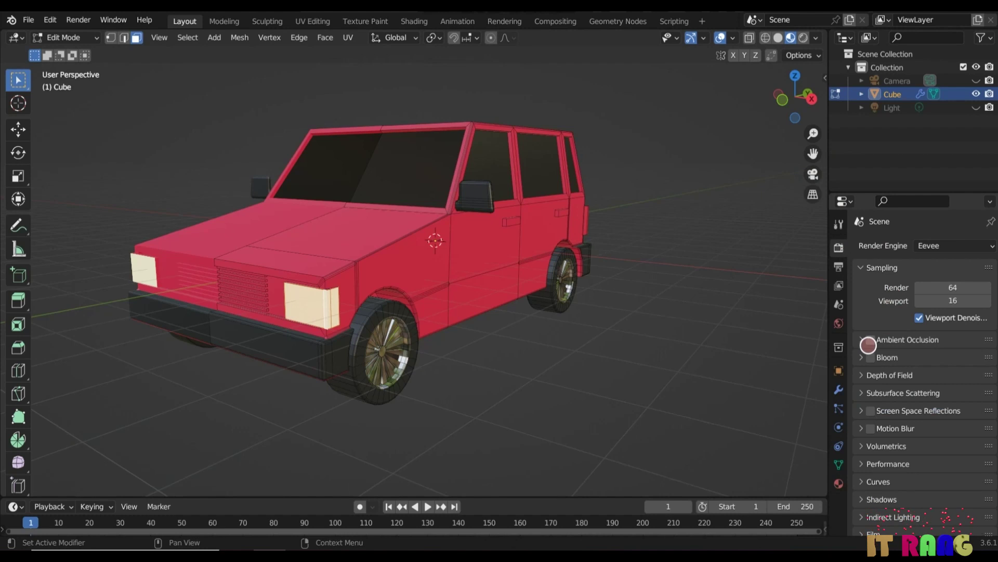
left_click(869, 358)
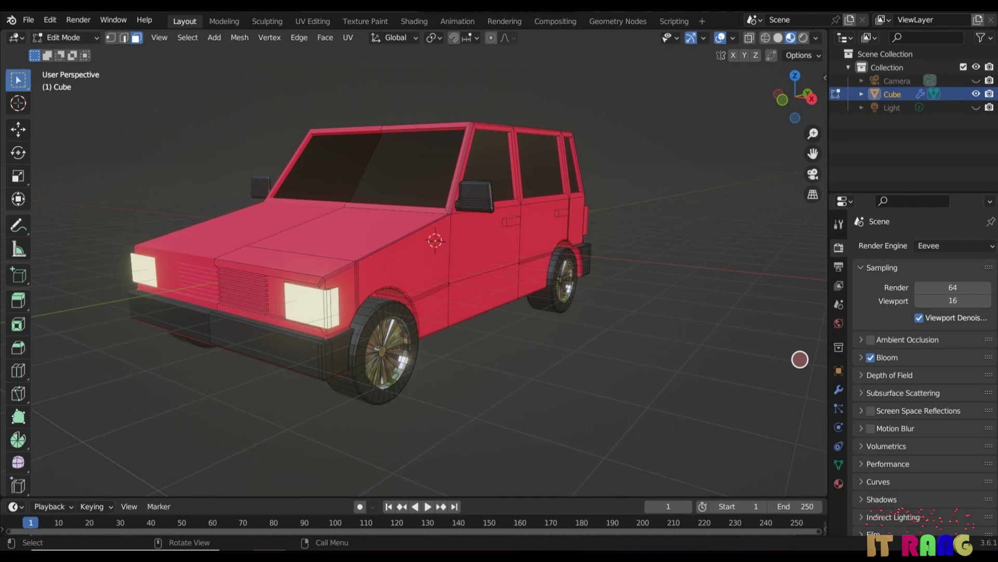
Select all faces of the front door handle and assign the silver material to them
scroll(658, 350, "up", 6)
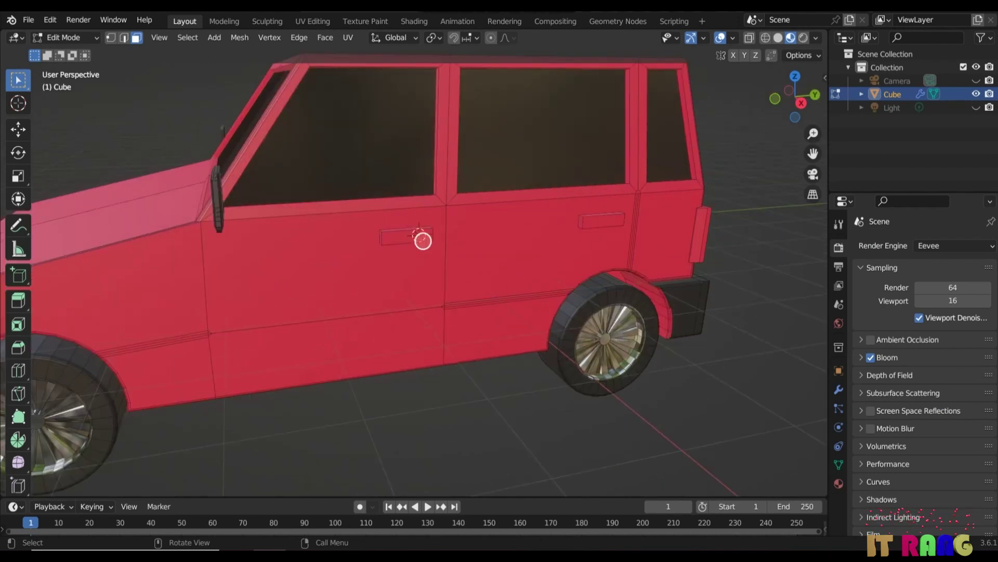
left_click(419, 242)
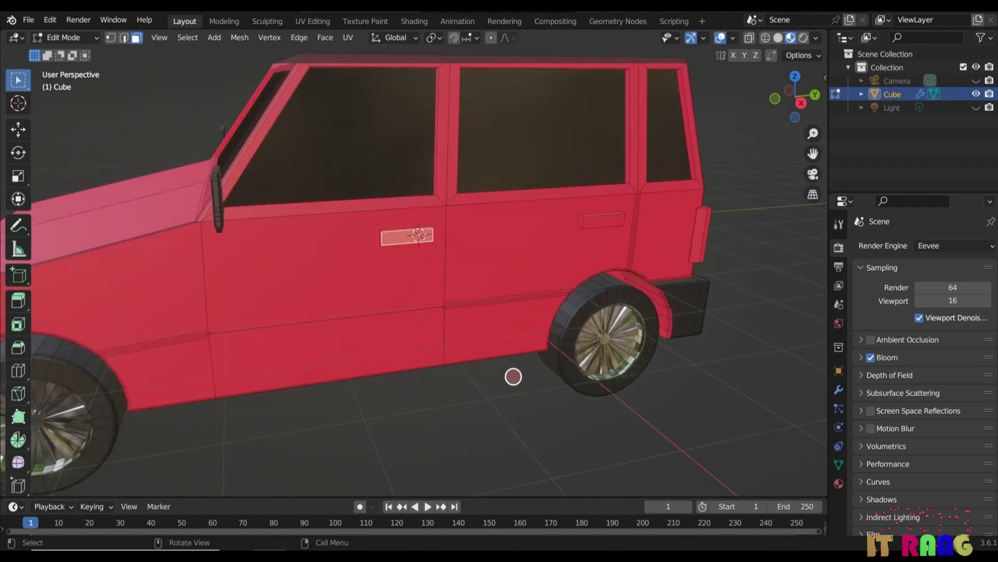
key("ctrl+KP_Add")
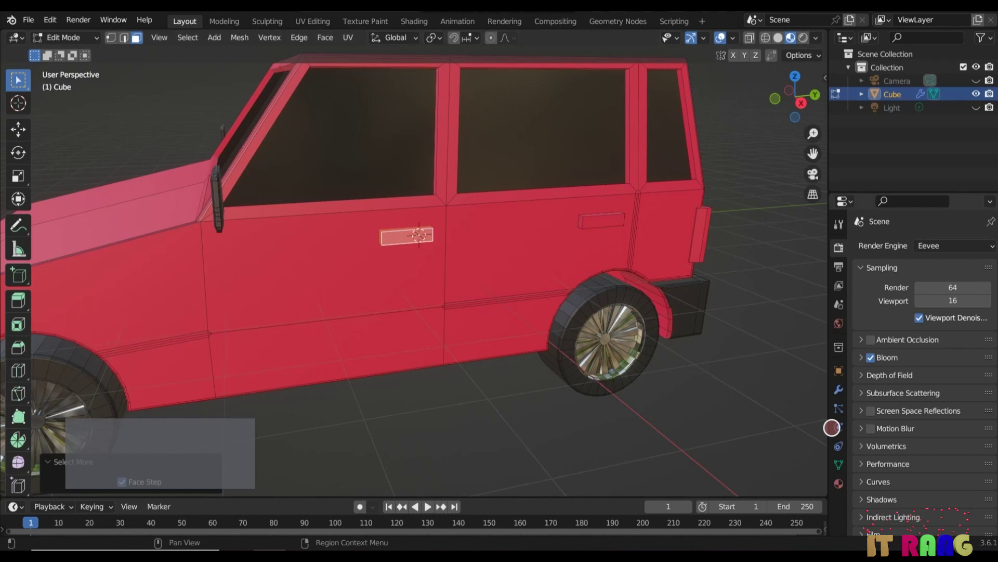
left_click(836, 484)
left_click(884, 275)
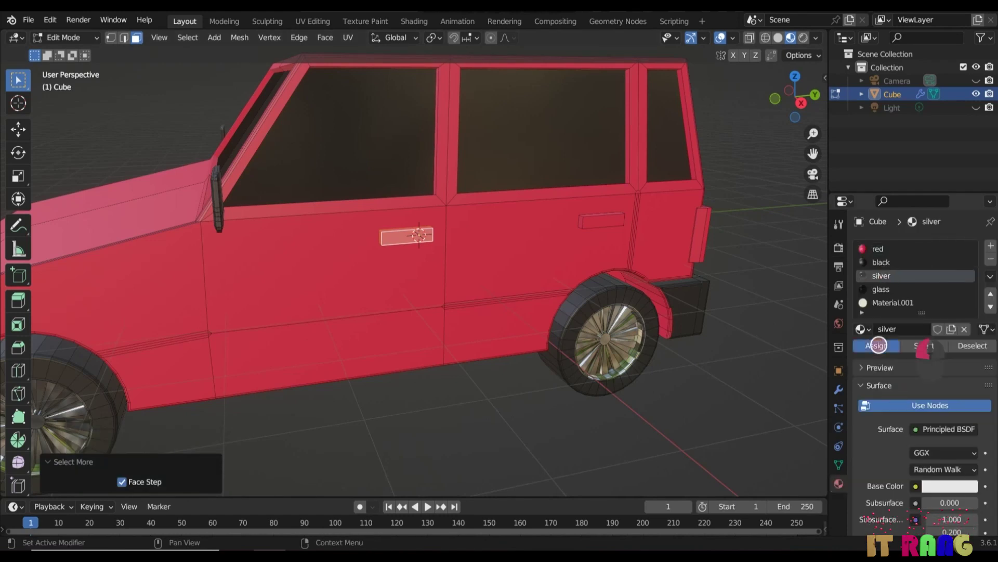
left_click(879, 344)
Select all faces of the rear door handle and assign the silver material to them
left_click(604, 221)
key("ctrl+KP_Add")
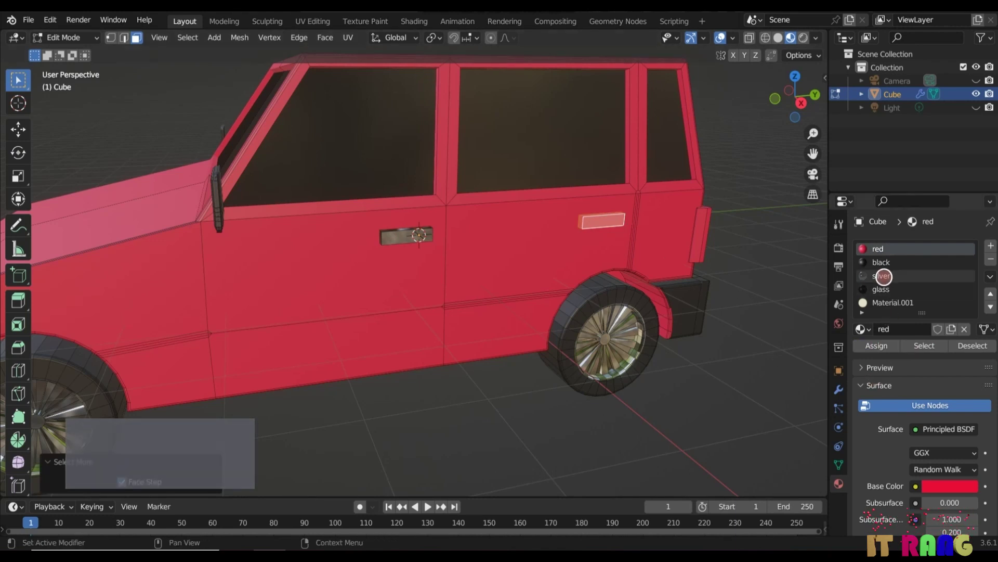
left_click(882, 276)
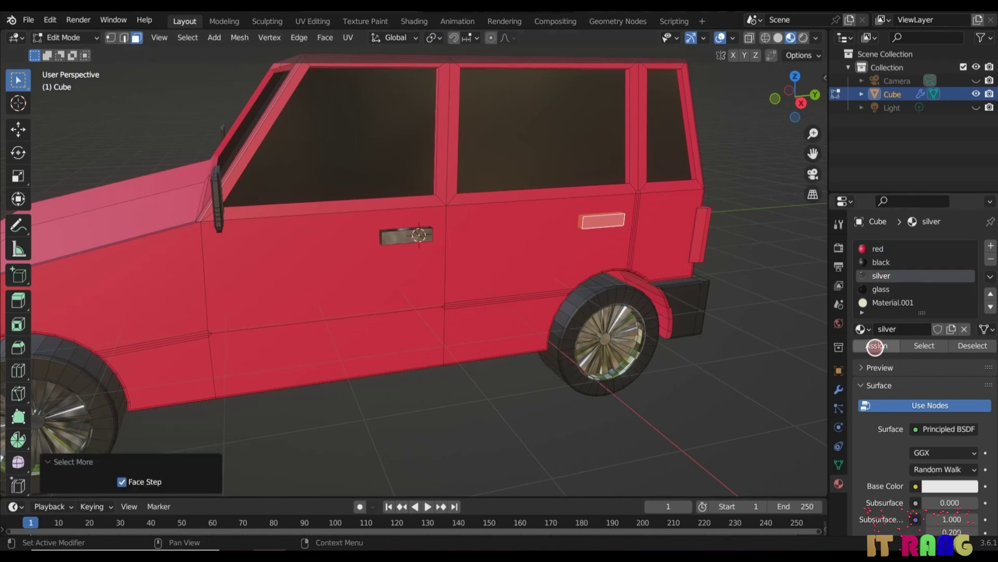
left_click(875, 346)
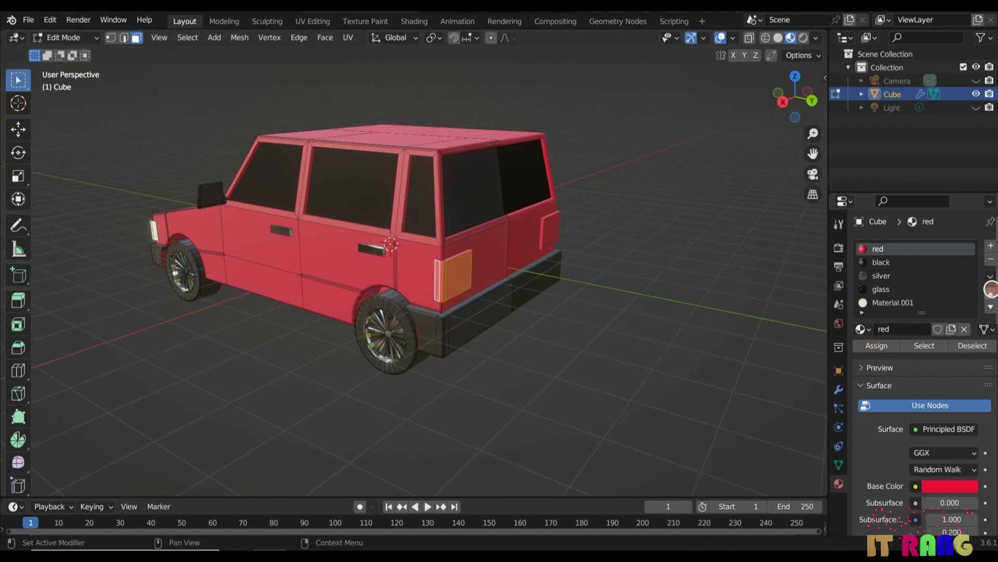
With the taillight faces selected, add a new material slot and name its material "b light"
left_click(990, 246)
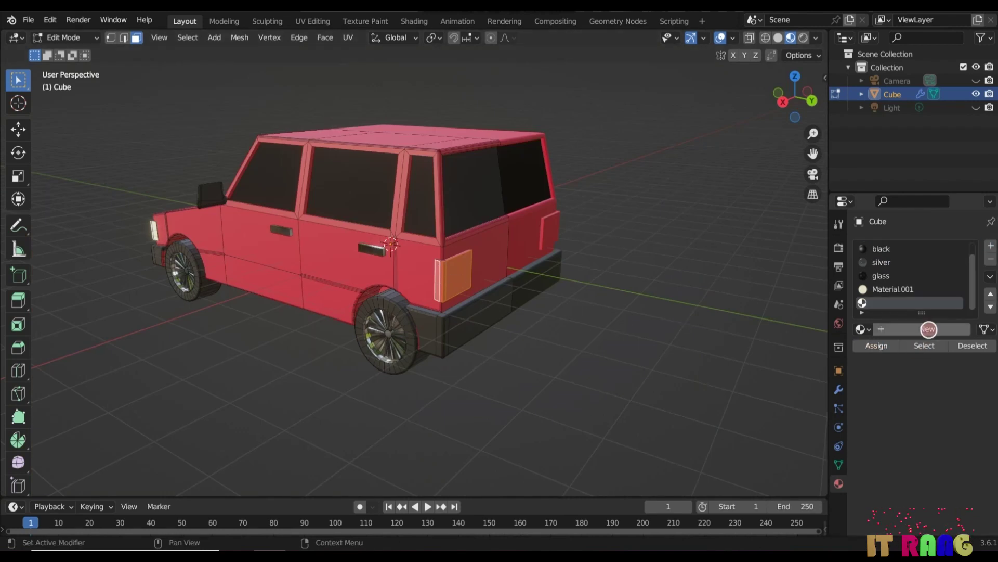
left_click(929, 329)
left_click(918, 329)
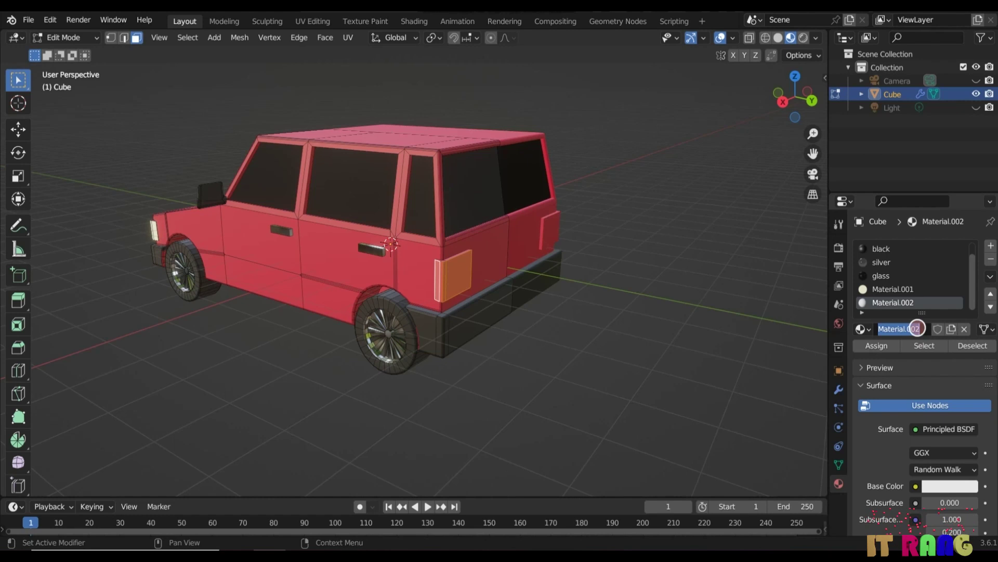
type("b light")
key("Return")
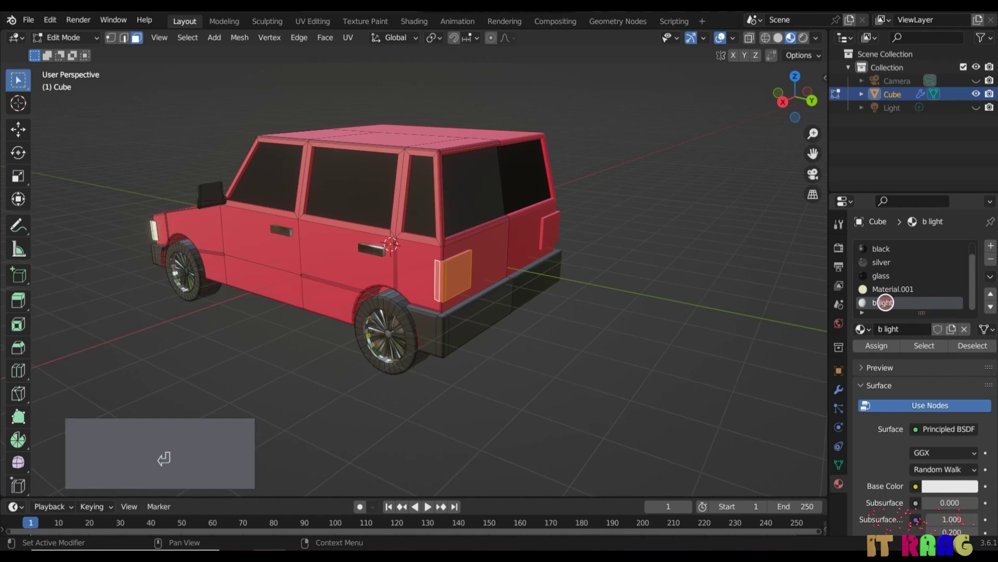
Change the "b light" material's surface to Emission and give it an orange colour
left_click(943, 428)
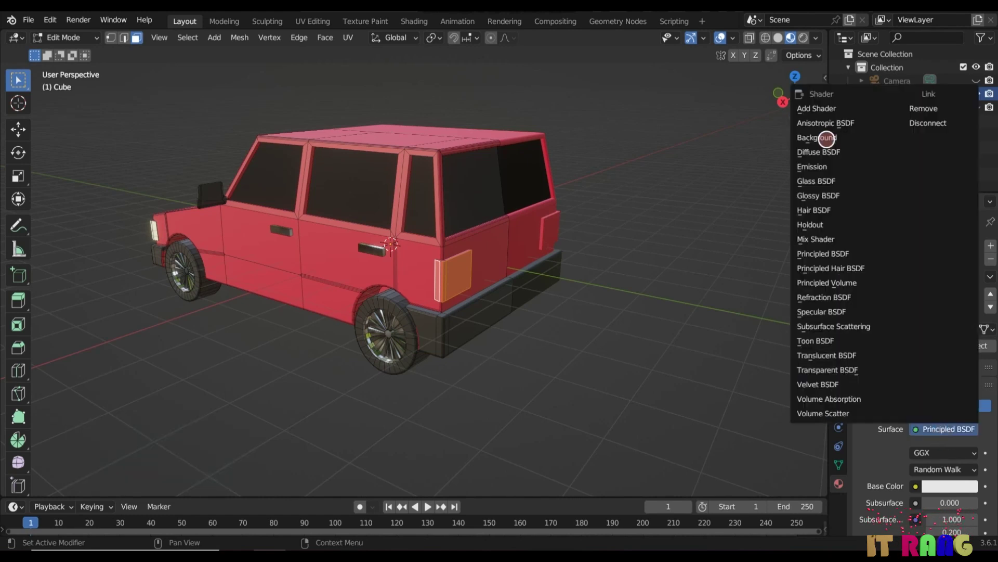
left_click(819, 166)
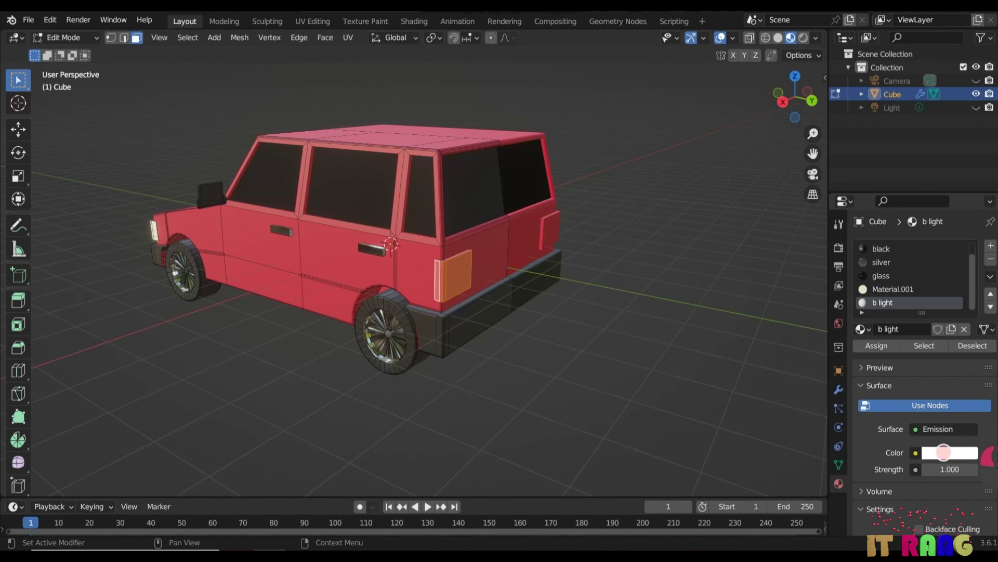
left_click(947, 452)
left_click(894, 339)
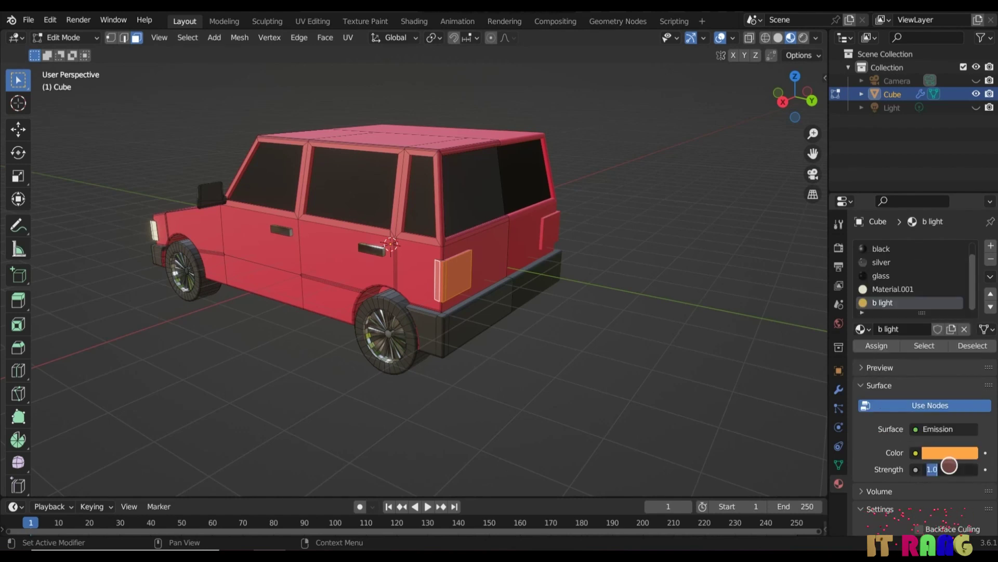
Set the "b light" material's emission strength to 2 and change its colour from orange to red
type("2")
key("Return")
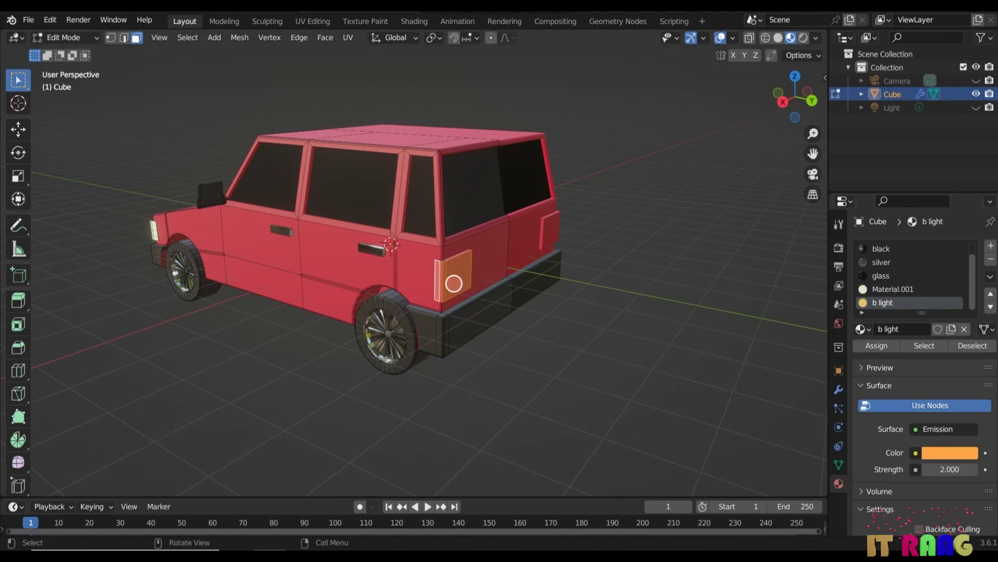
left_click(937, 450)
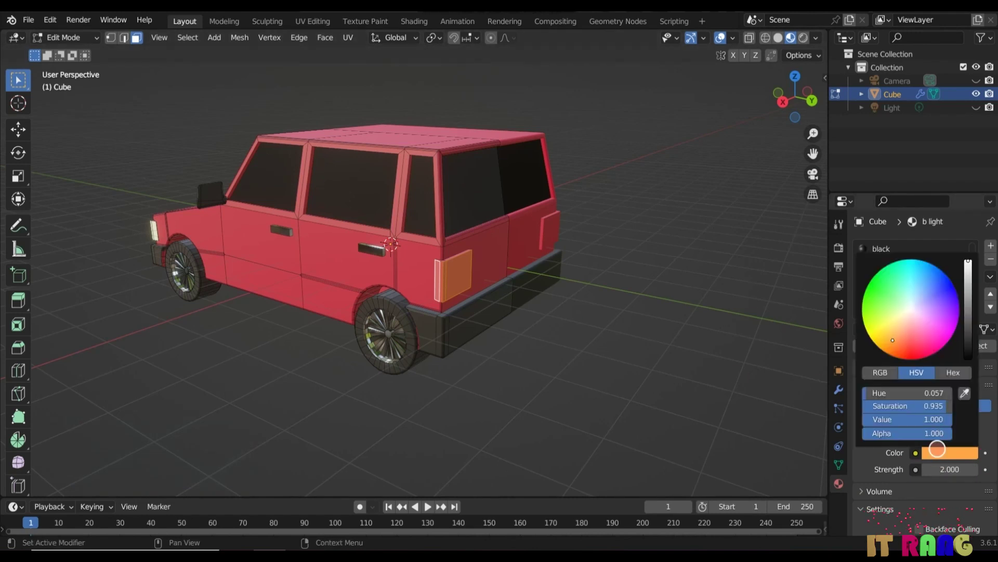
left_click_drag(893, 340, 901, 343)
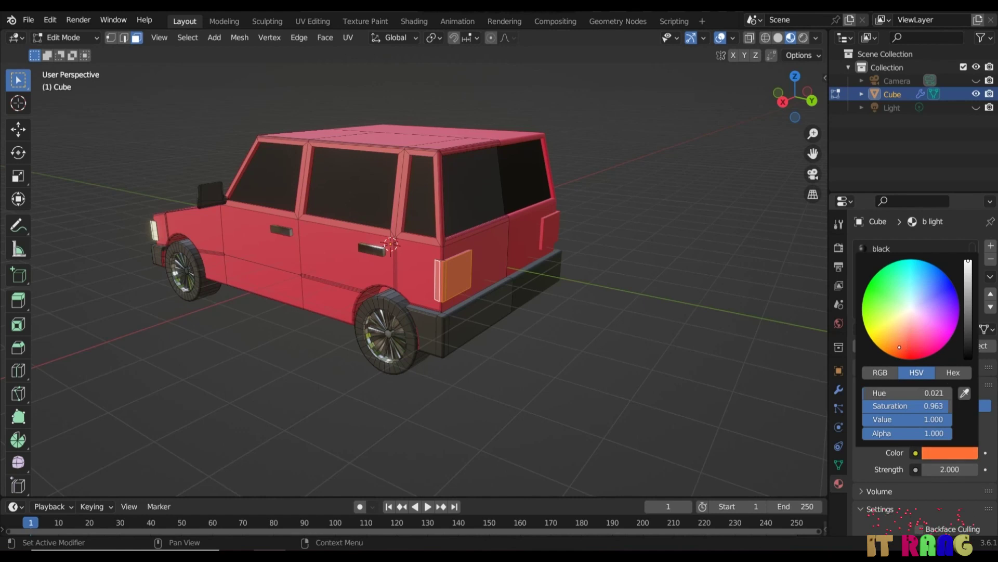
left_click(880, 345)
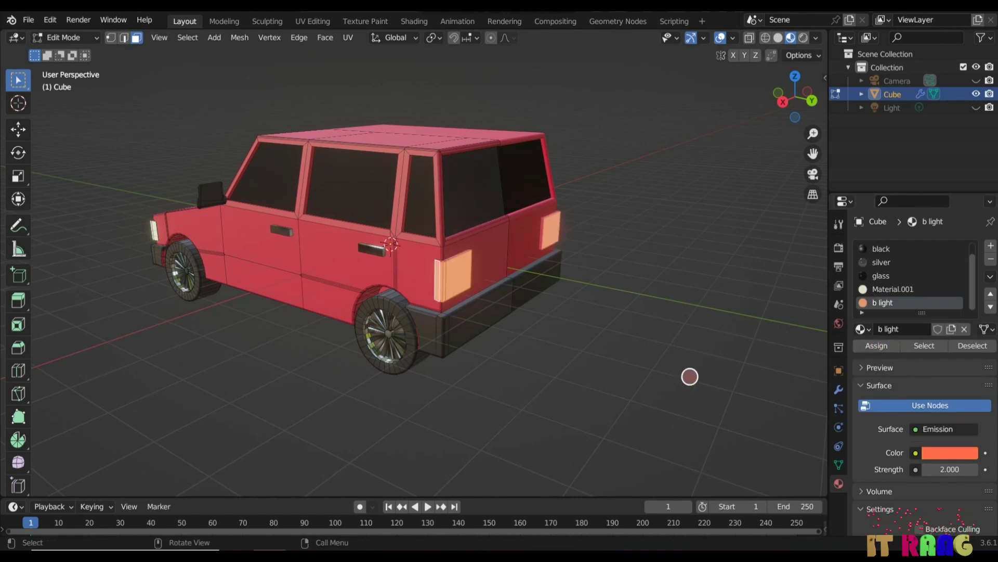
mouse_move(668, 368)
middle_mouse_down()
mouse_move(615, 366)
mouse_move(521, 319)
mouse_move(669, 374)
middle_mouse_up()
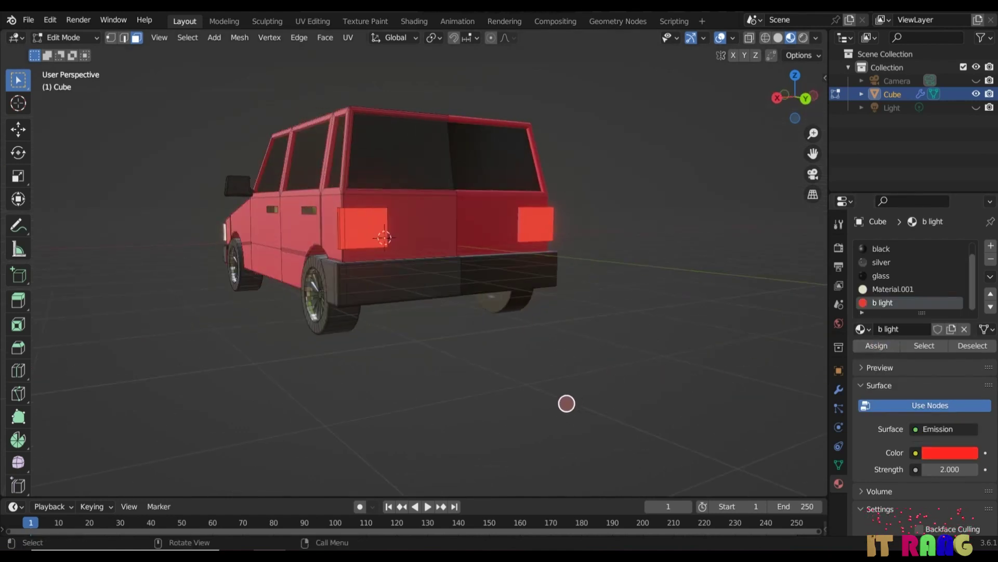
Enable Subsurface Translucency in the settings of the windshield's glass material and return to Object Mode
middle_click_drag(567, 404, 639, 419)
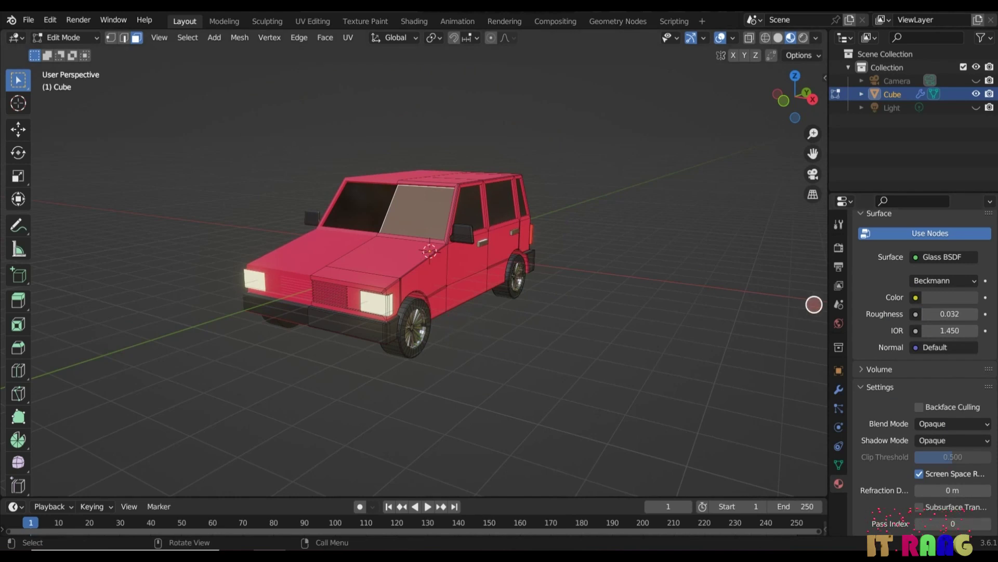
scroll(937, 385, "down", 1)
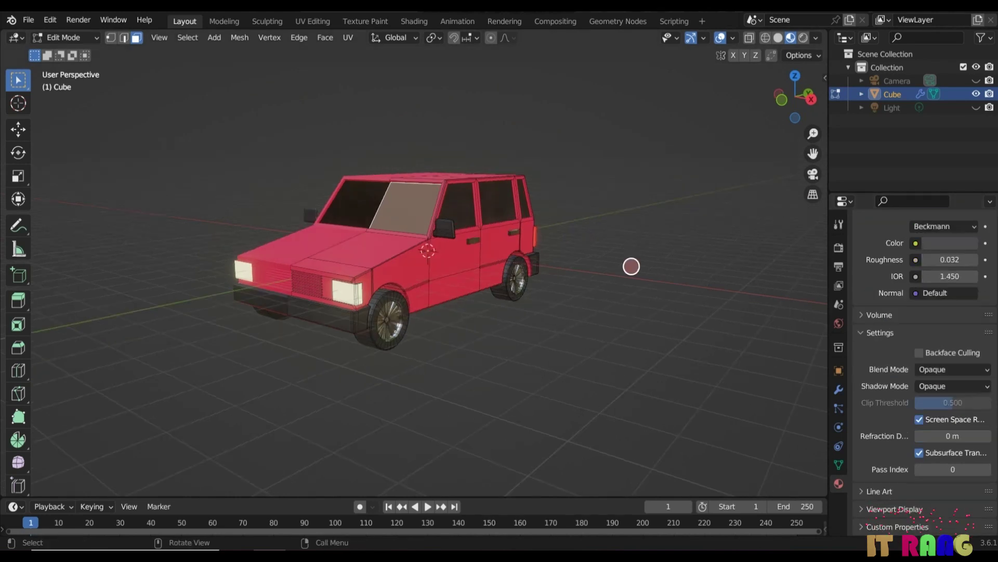
key("Tab")
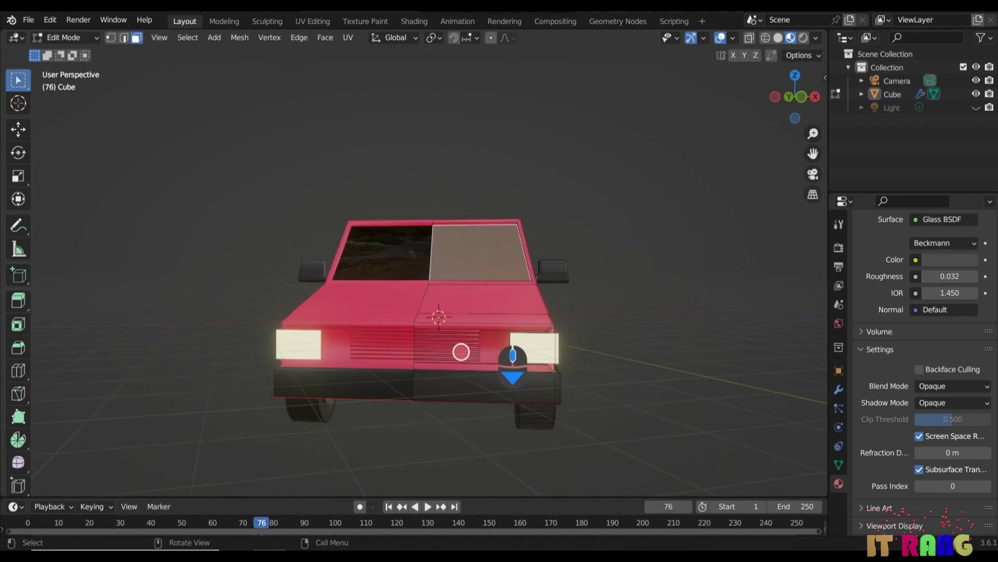
Select all the grille slat faces between the headlights and assign the silver material to them
scroll(462, 357, "up", 2)
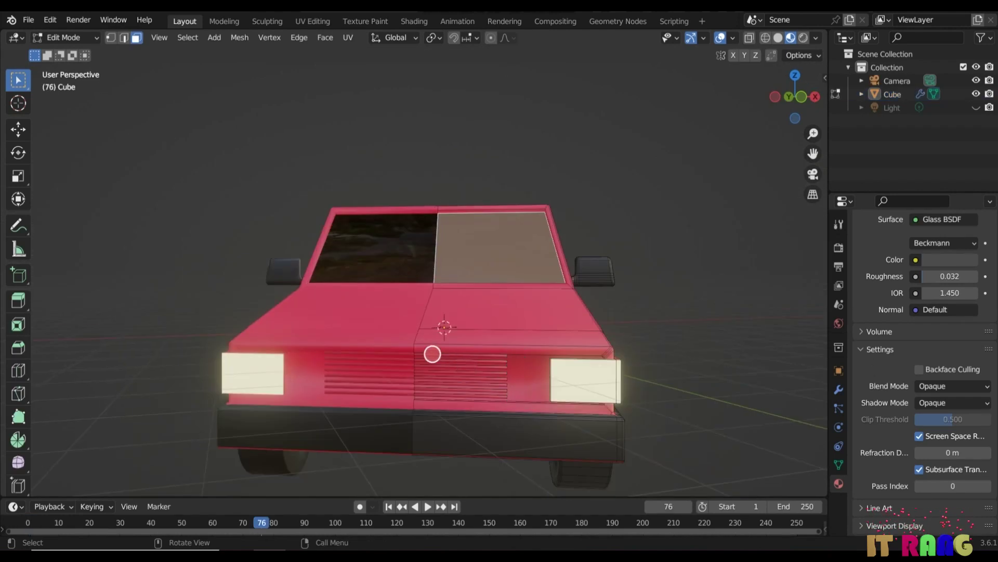
left_click_drag(427, 353, 462, 400)
scroll(464, 398, "up", 3)
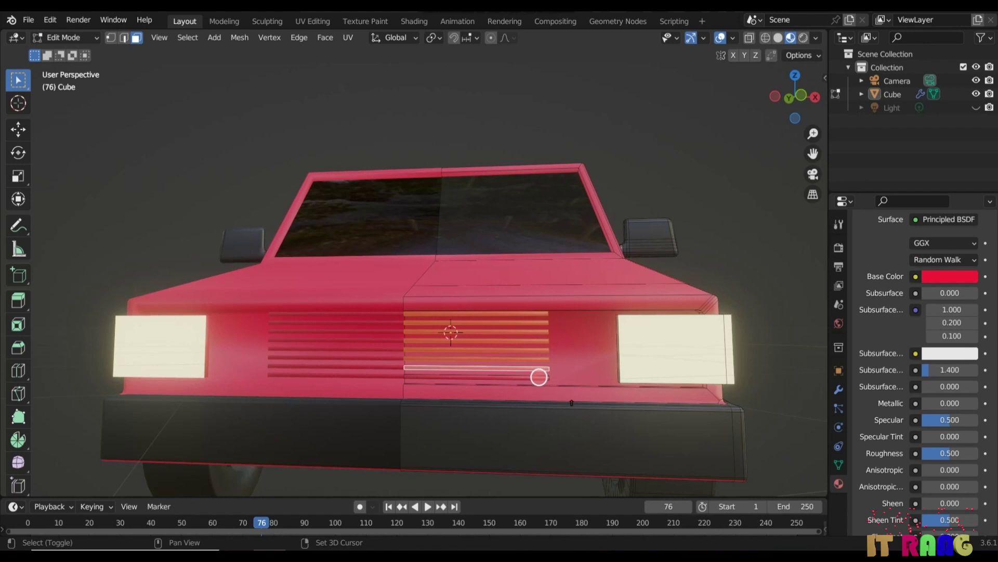
left_click(538, 376, "shift")
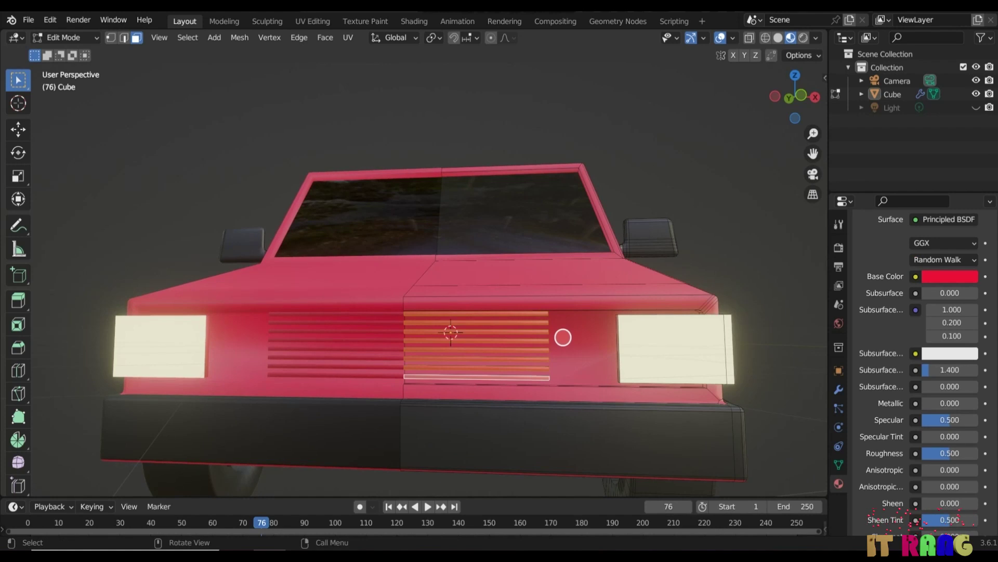
scroll(905, 382, "up", 8)
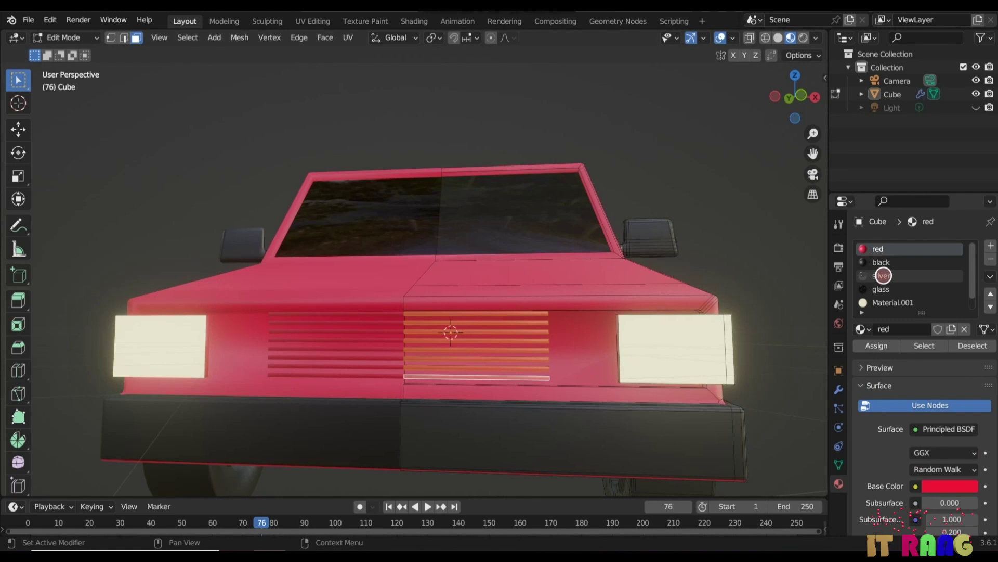
left_click(882, 276)
left_click(875, 345)
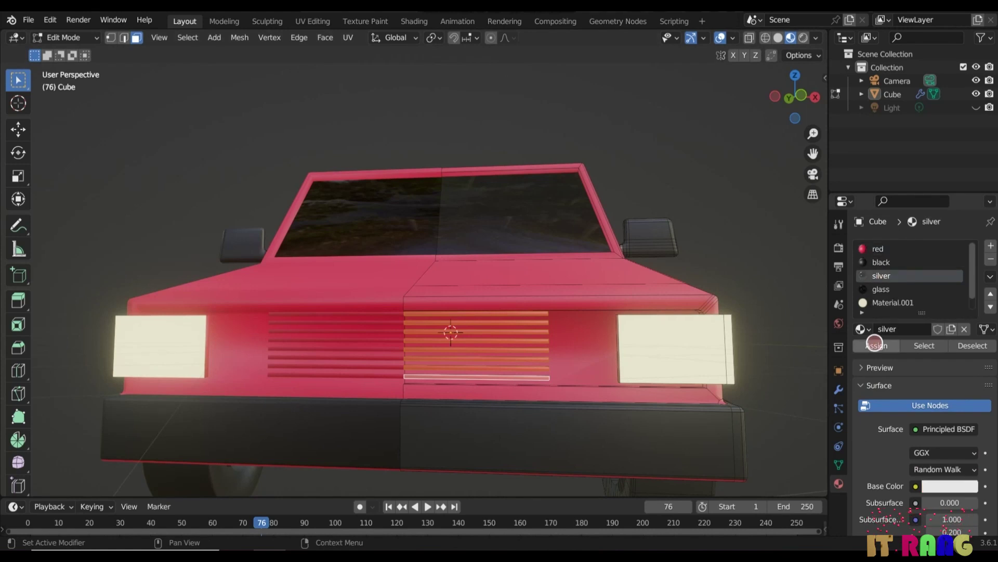
left_click(875, 345)
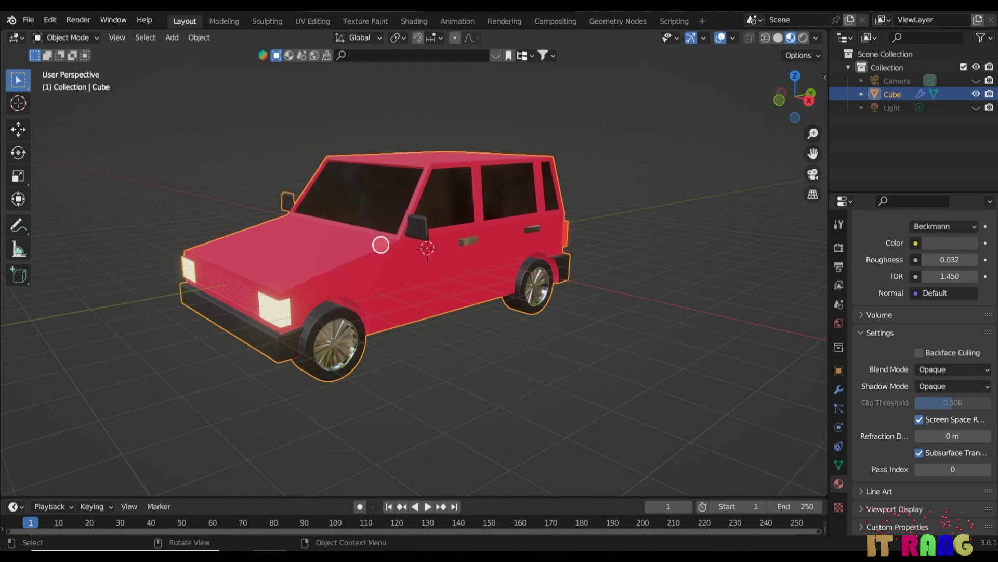
Apply Shade Smooth to the whole car object
right_click(385, 241)
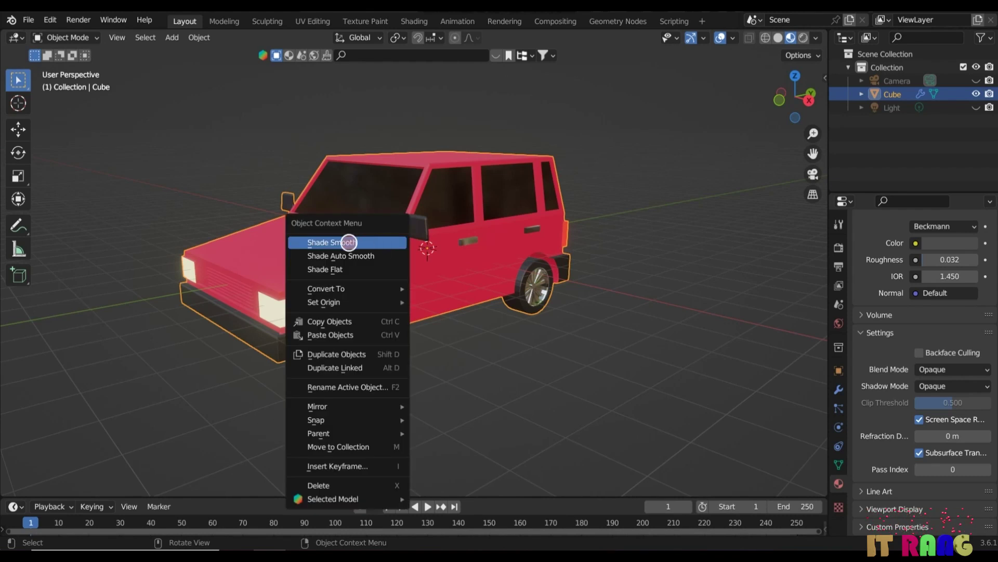
left_click(348, 242)
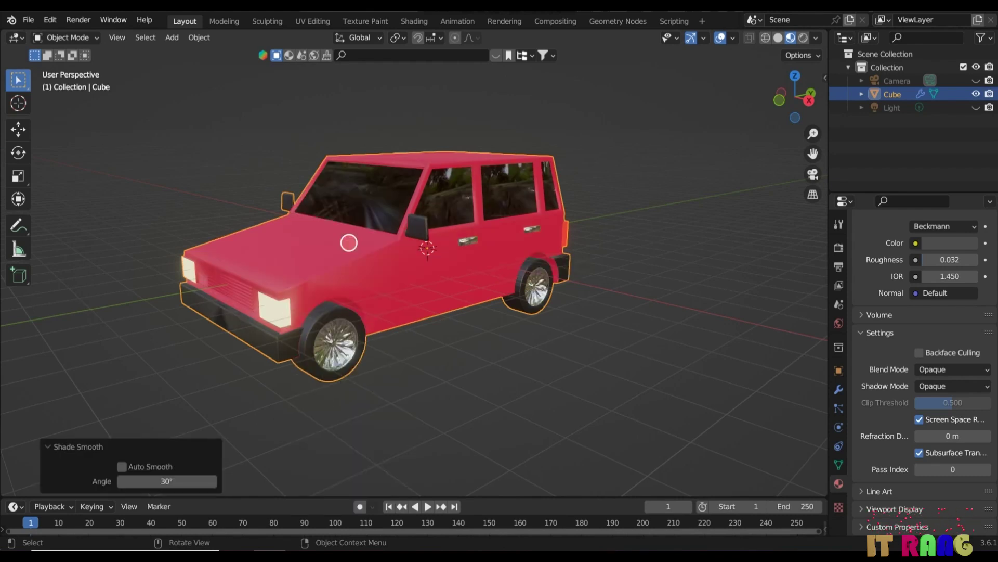
left_click(393, 282)
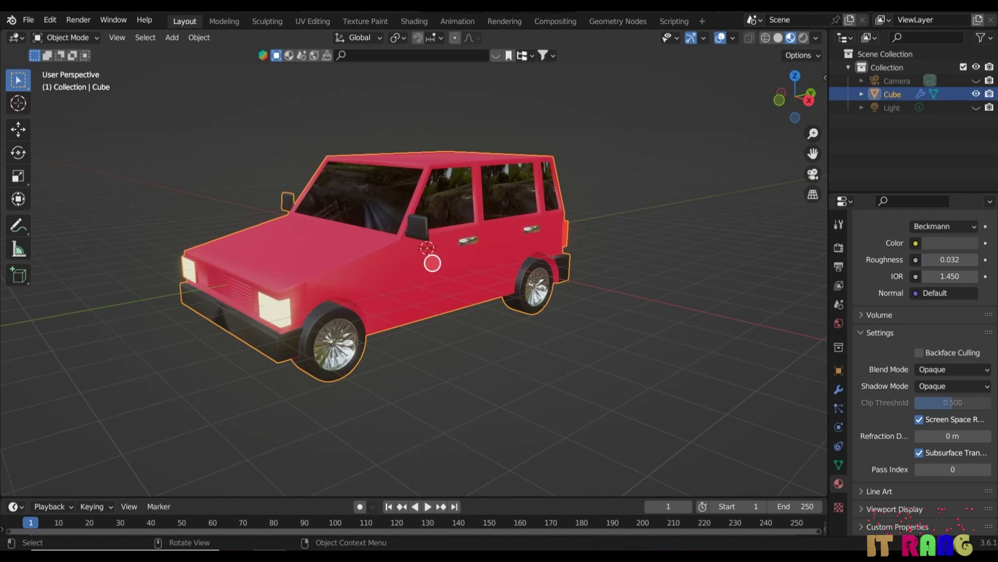
In the Shading workspace, add an Environment Texture node to the world shader and connect its Color output to the Background's Color
left_click(414, 20)
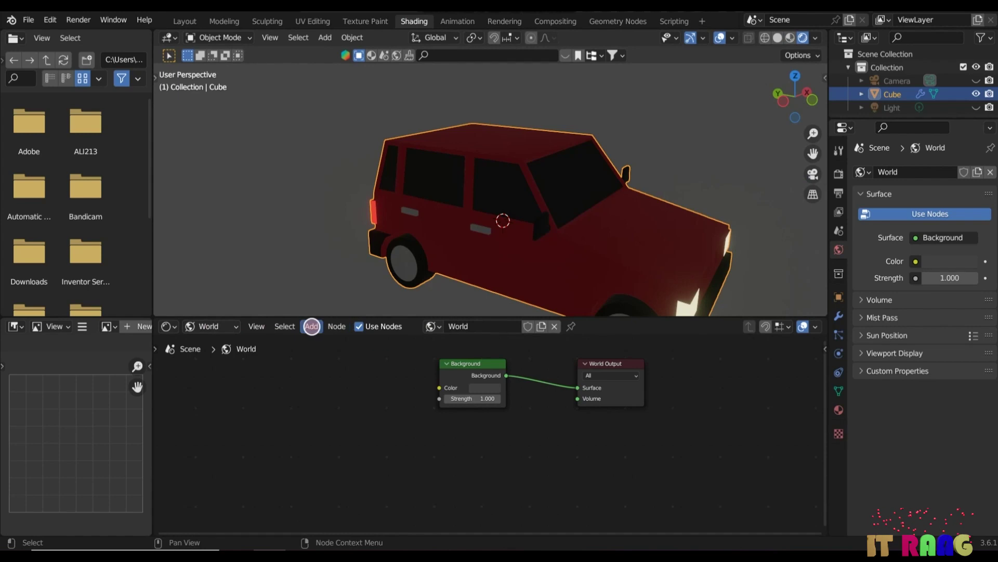
left_click(312, 326)
left_click(331, 342)
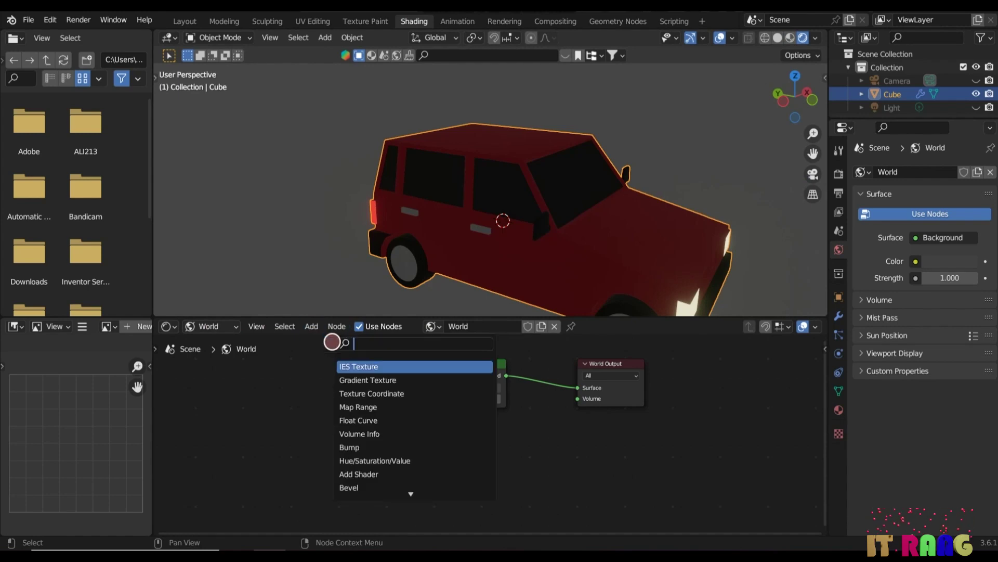
type("en")
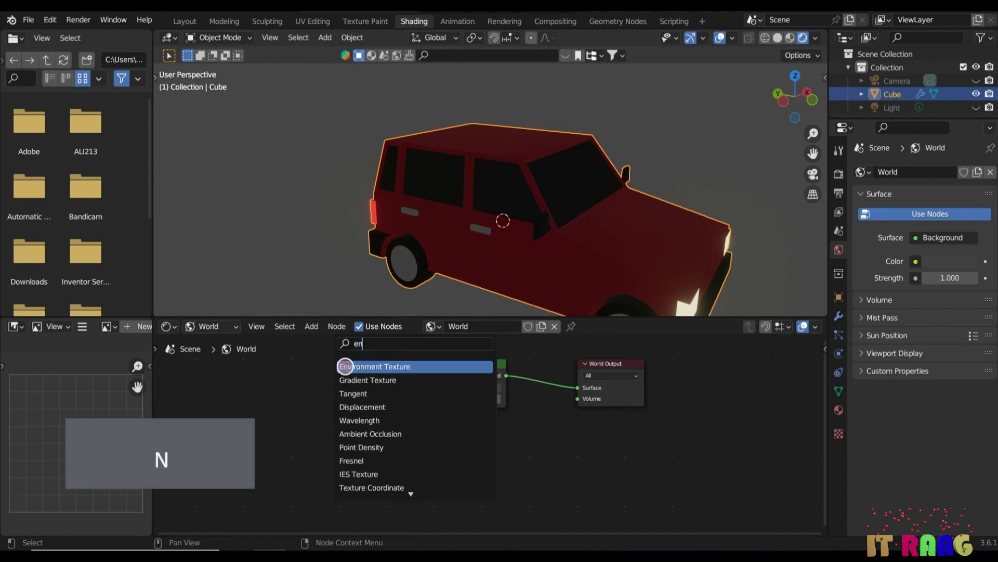
left_click(381, 367)
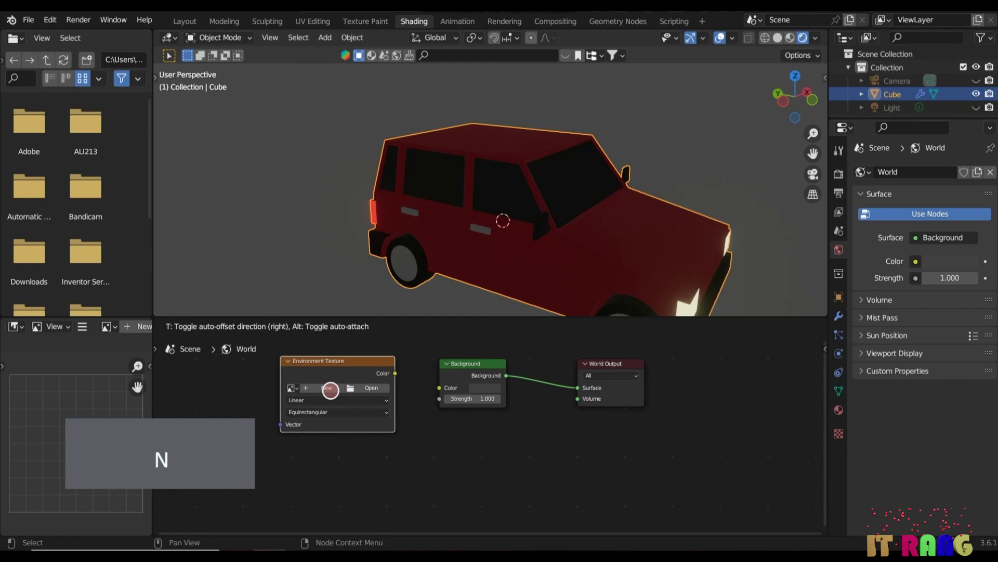
left_click(333, 387)
left_click_drag(395, 372, 439, 388)
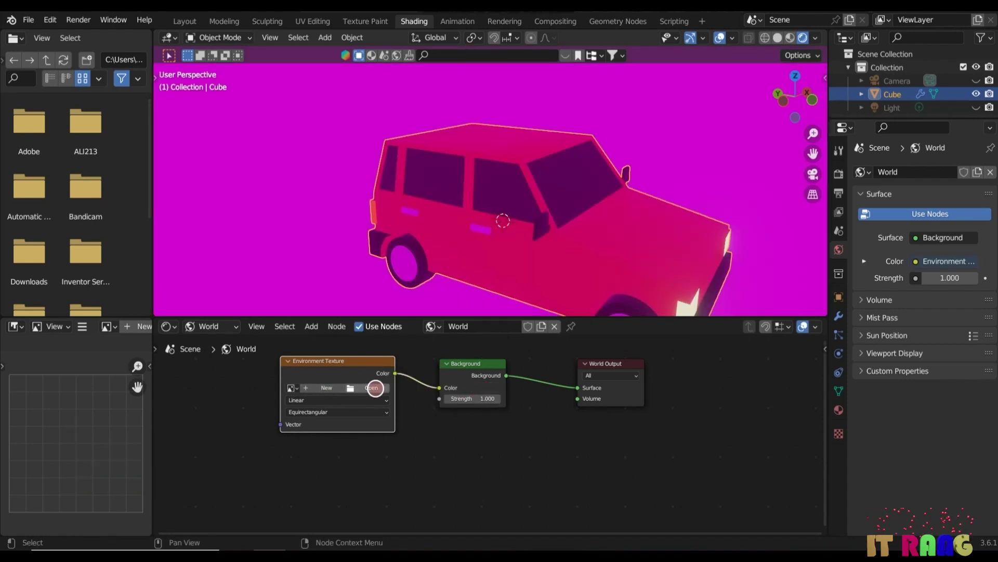
Load pretville_street_8k.hdr from the desktop's hdri folder into the Environment Texture node
left_click(373, 387)
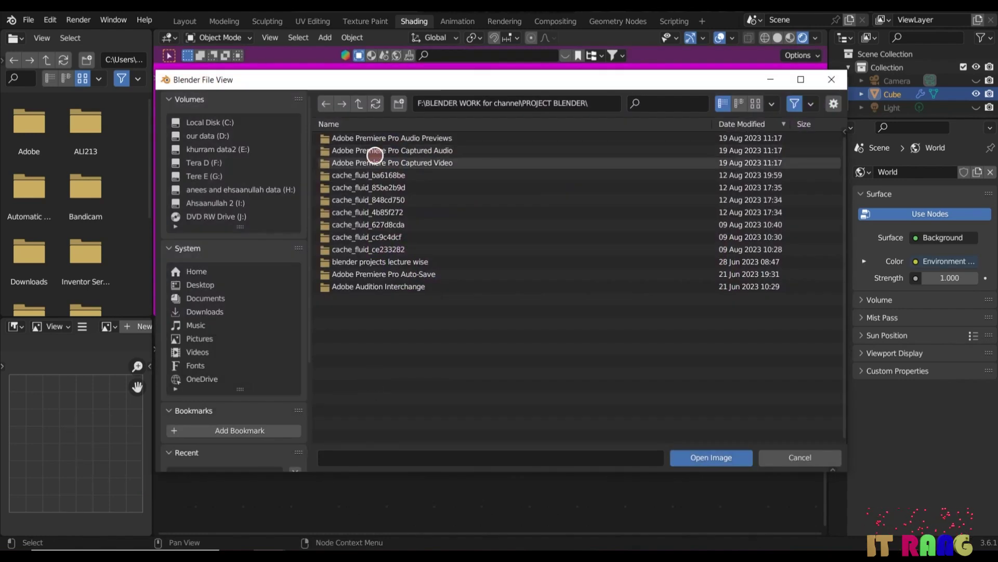
left_click(208, 285)
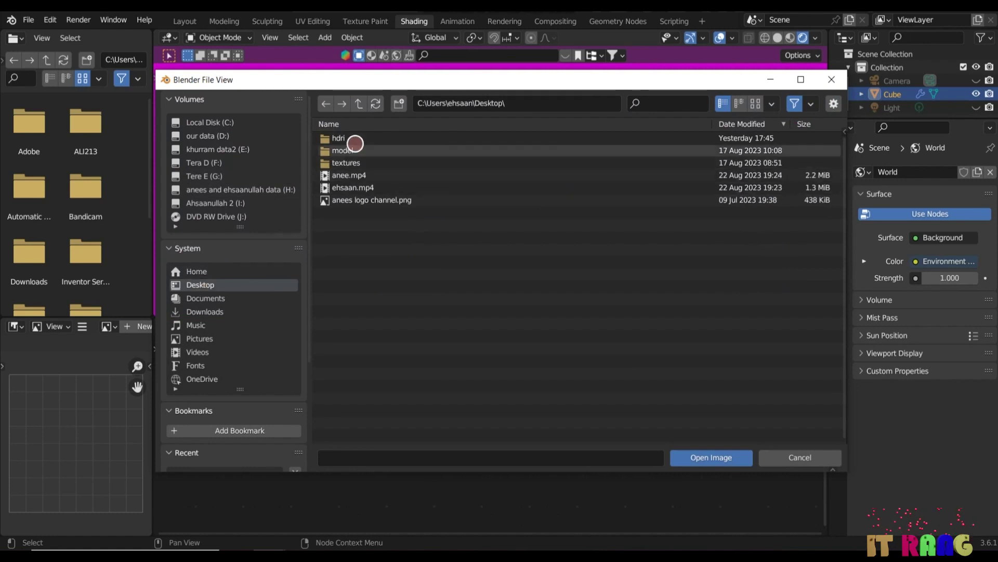
double_click(340, 137)
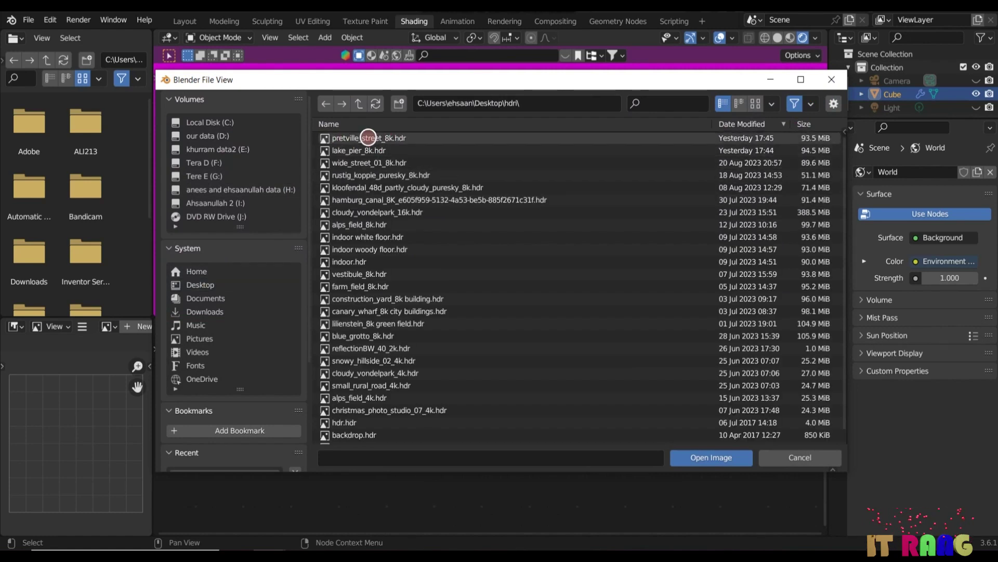
left_click(368, 138)
left_click(717, 458)
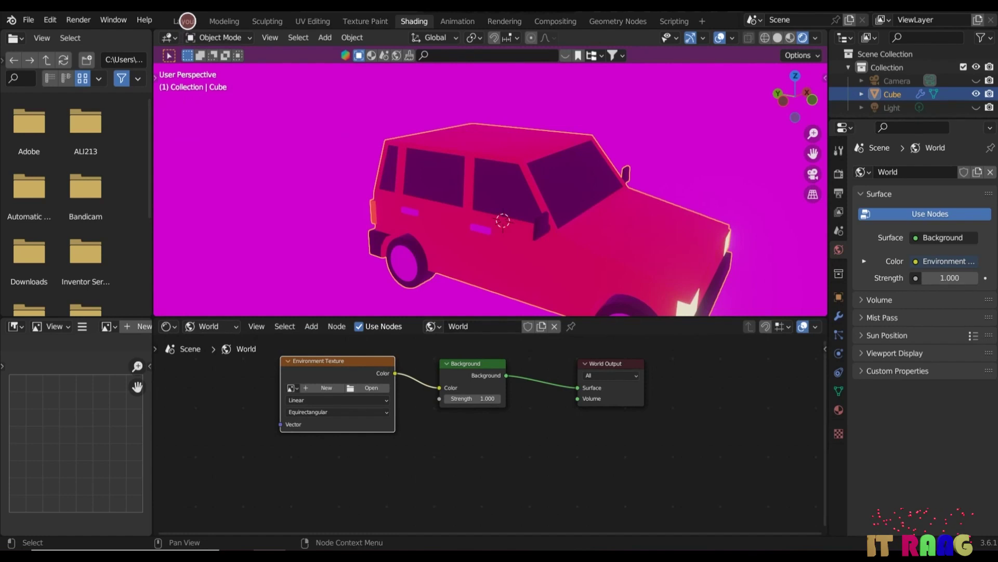
Return to the Layout workspace, switch the viewport to Rendered shading and view the car within the street environment
left_click(188, 21)
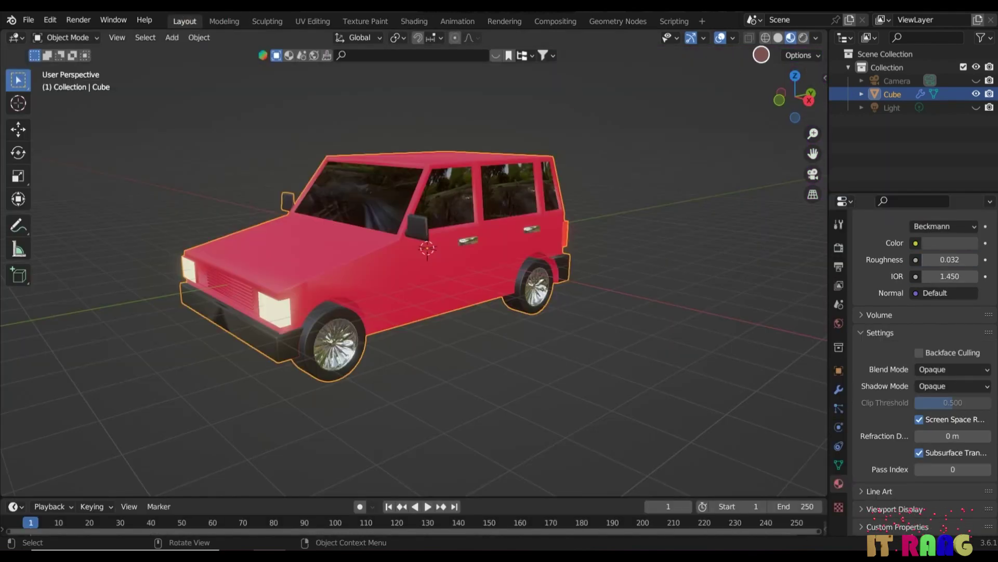
left_click(802, 37)
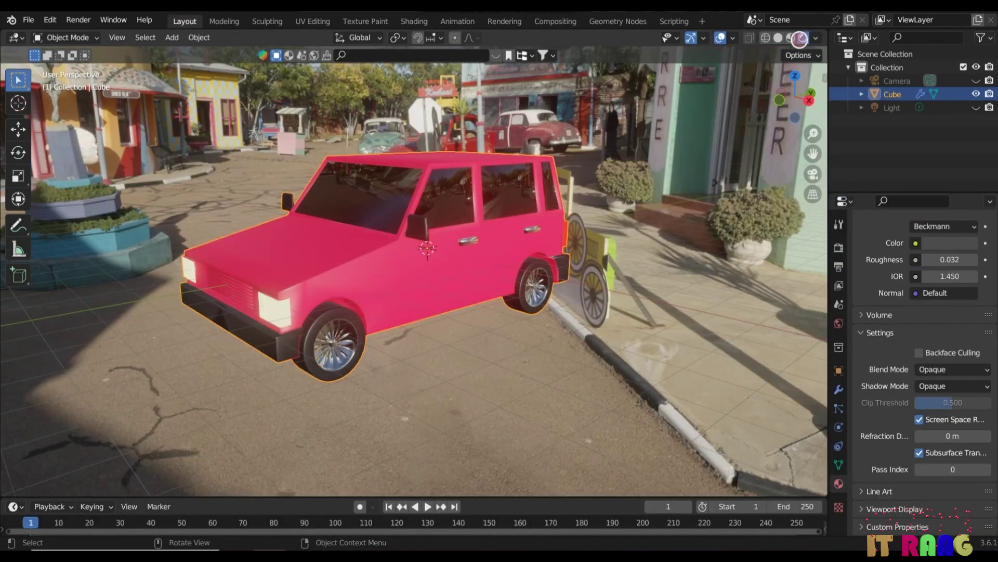
middle_click_drag(432, 320, 613, 337)
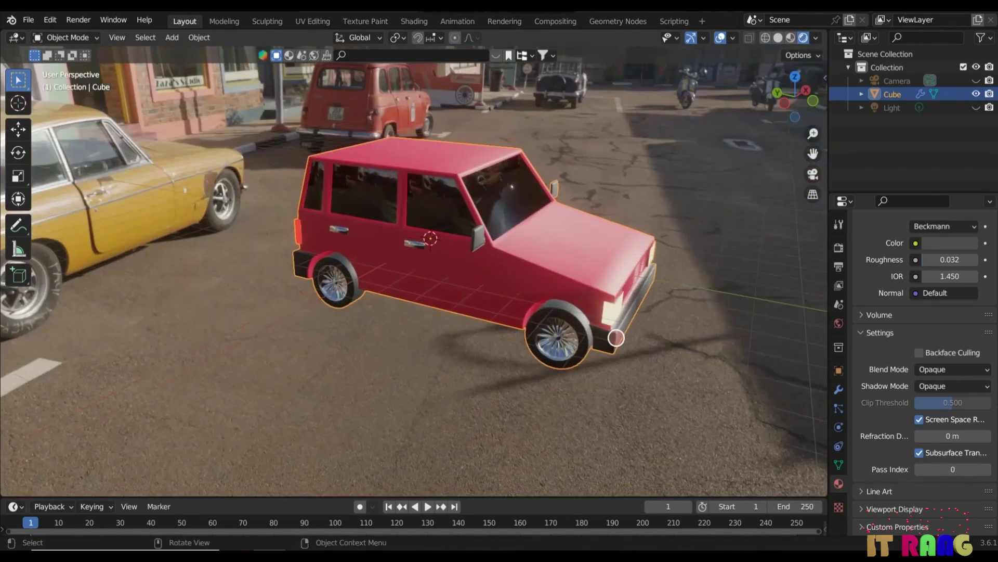
scroll(478, 349, "up", 2)
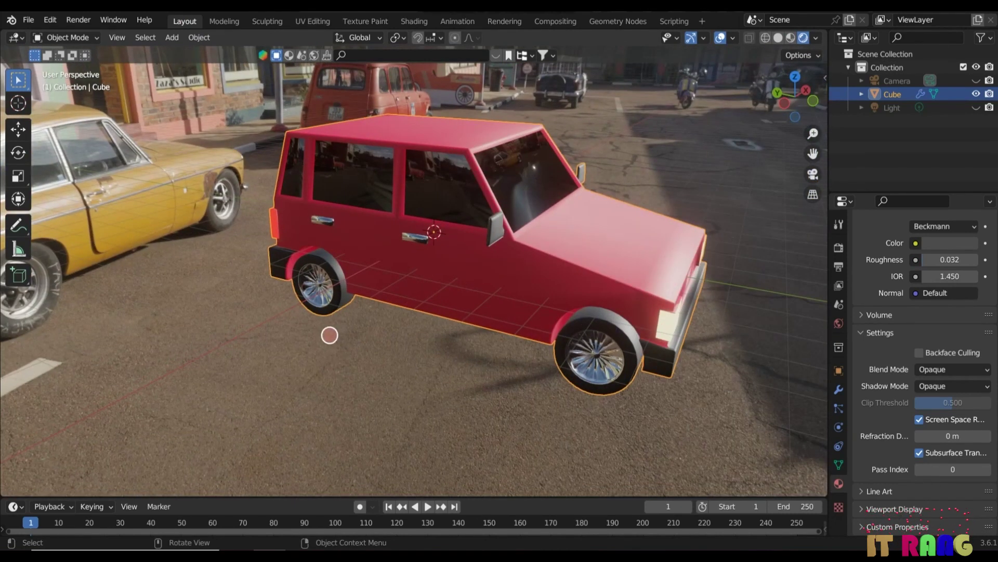
left_click(370, 383)
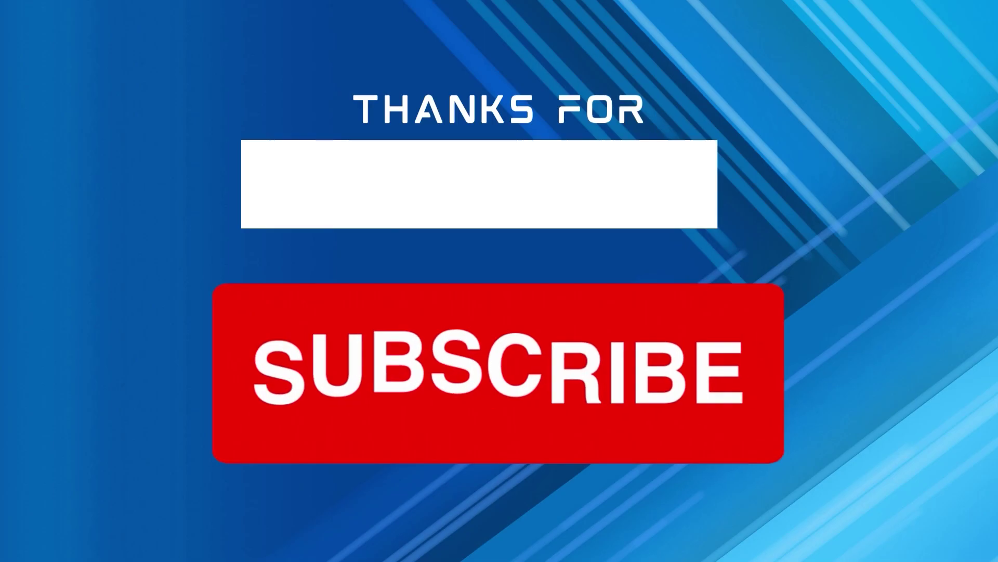